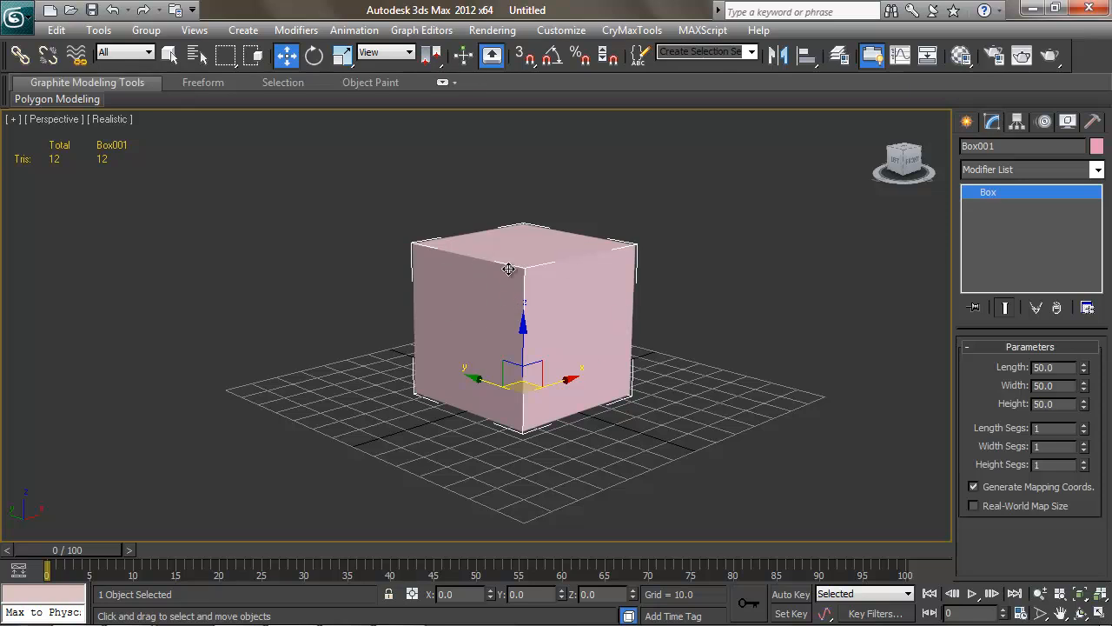
- Open the Material Editor and assign the first material slot, 01 - Default, to the selected box
click(961, 55)
drag(669, 30, 196, 37)
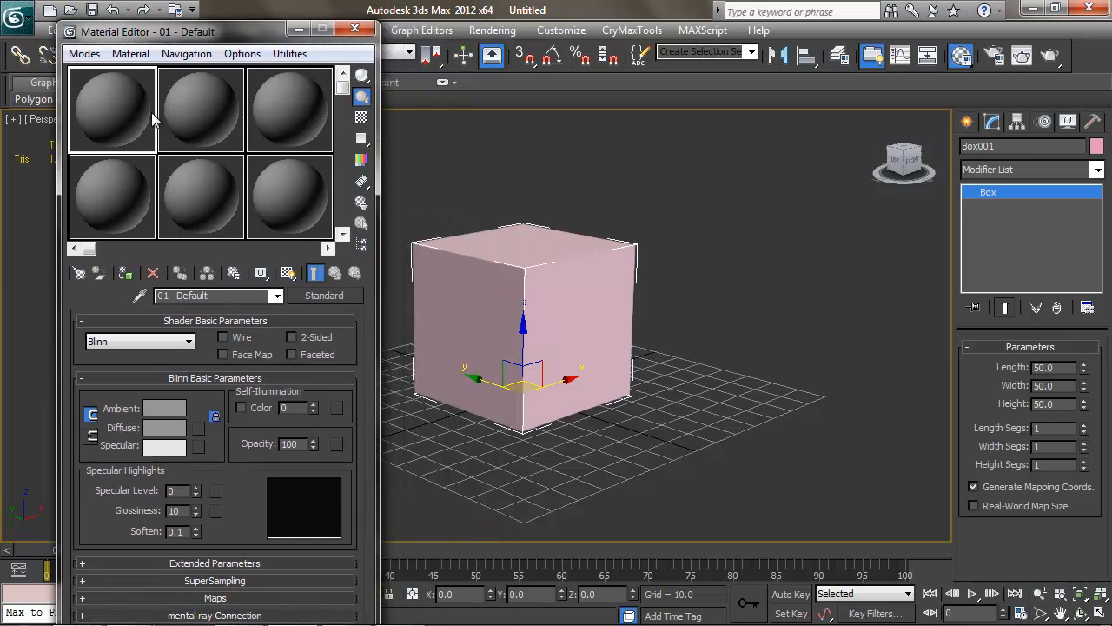
click(127, 273)
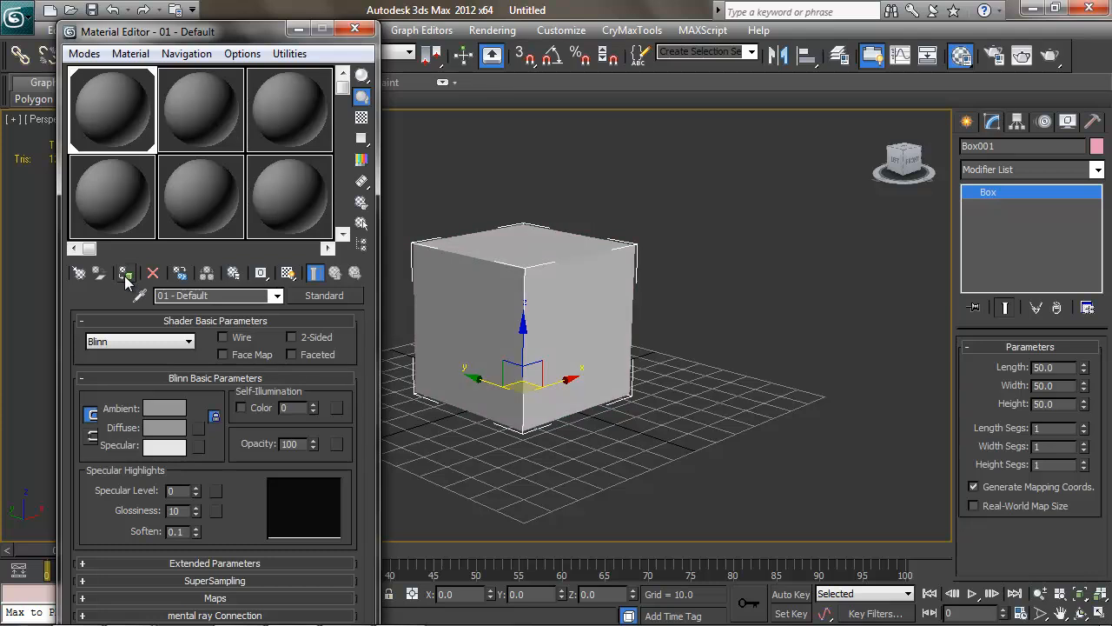
middle_drag(499, 239, 545, 245)
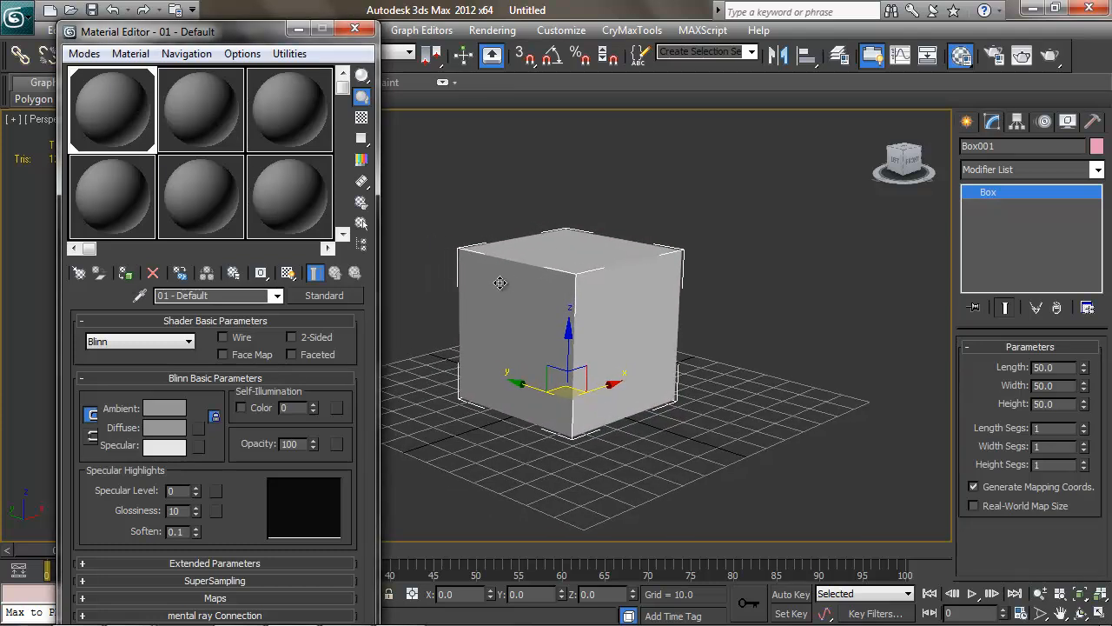
drag(196, 33, 224, 42)
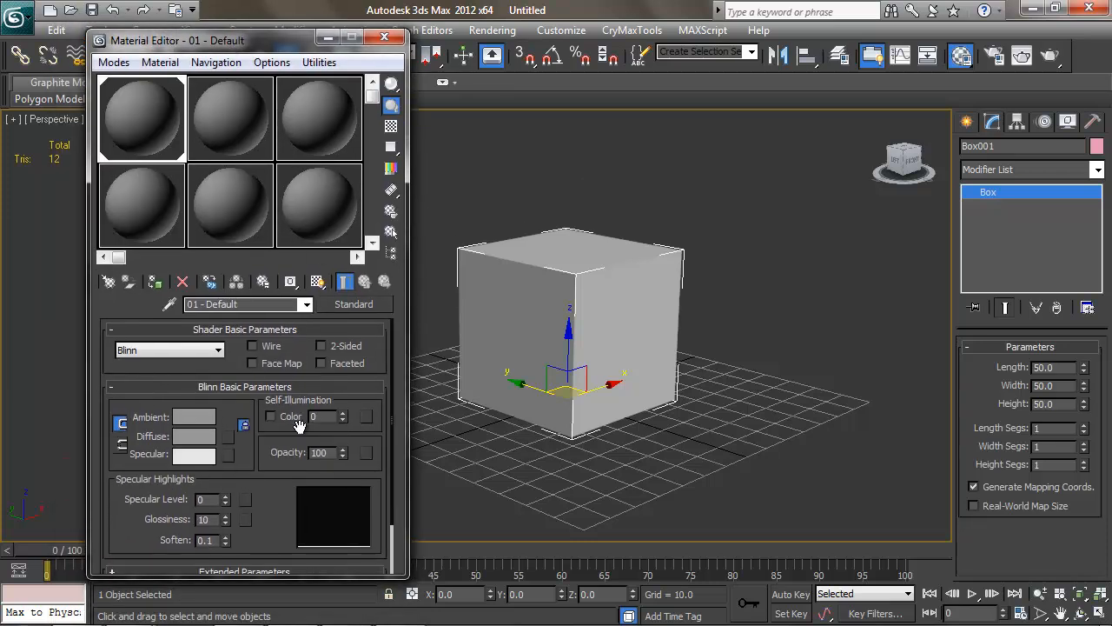
- Expand the material's Maps section and choose a Bitmap as the Diffuse Color map
drag(390, 369, 387, 444)
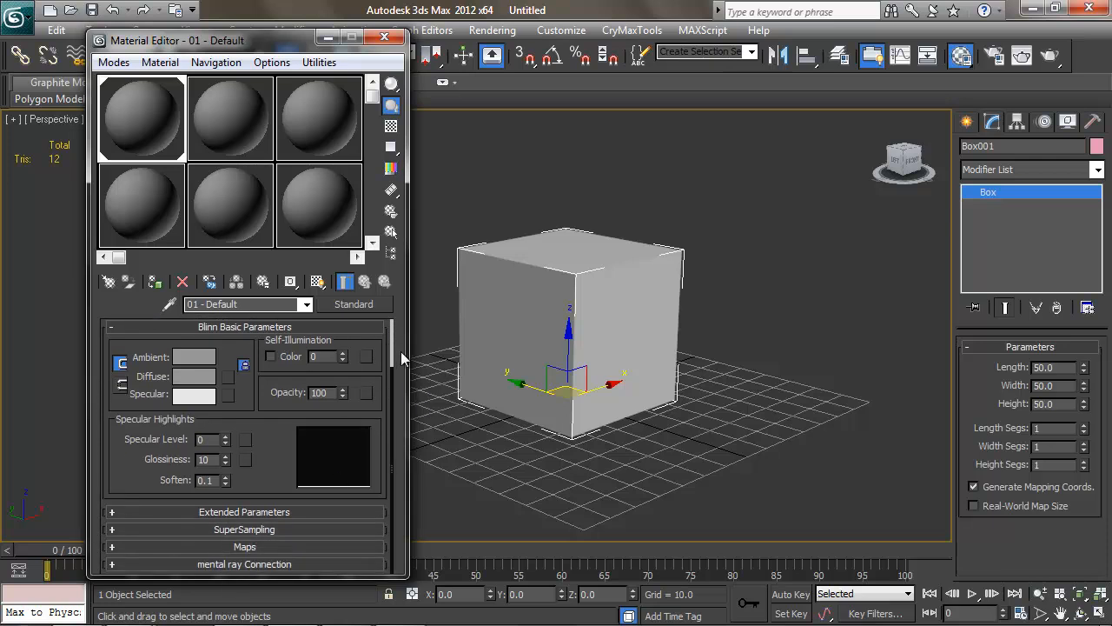
click(208, 543)
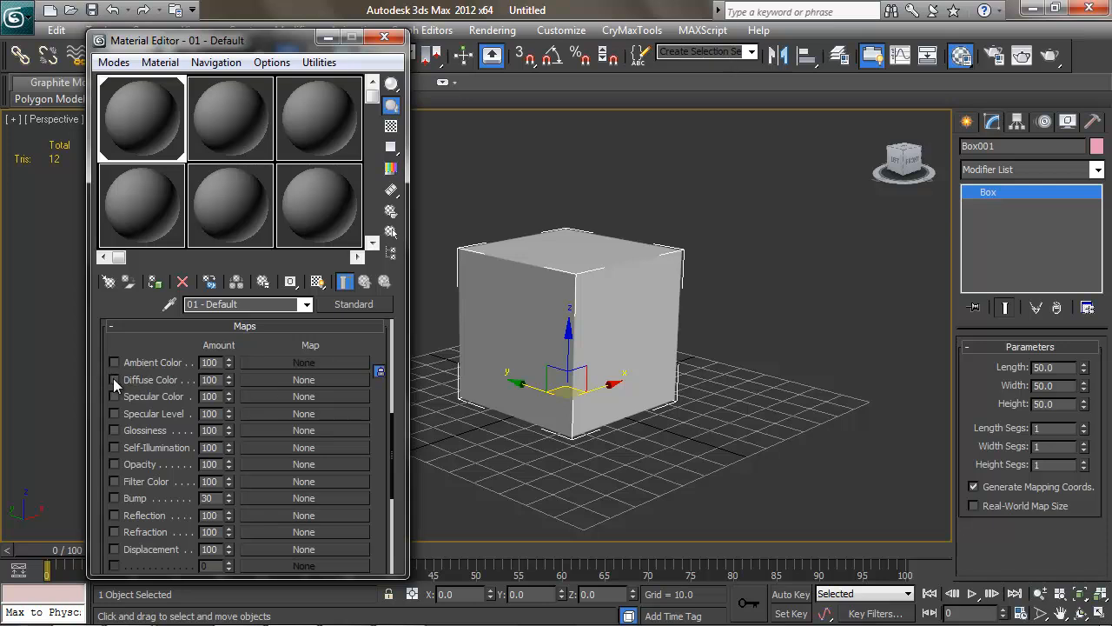
click(272, 380)
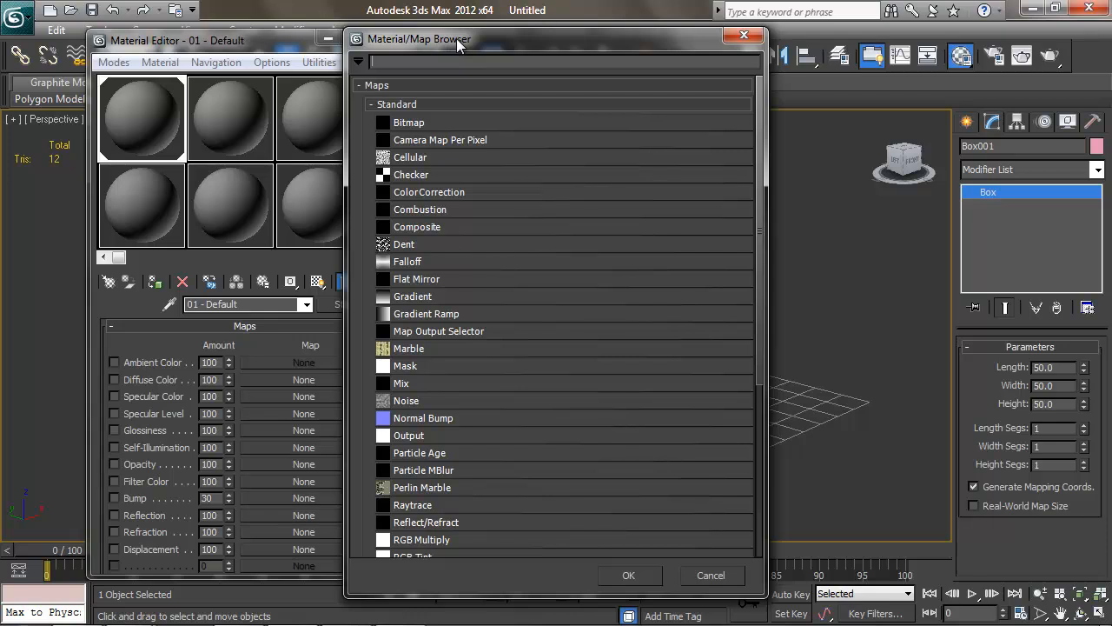
drag(456, 38, 405, 37)
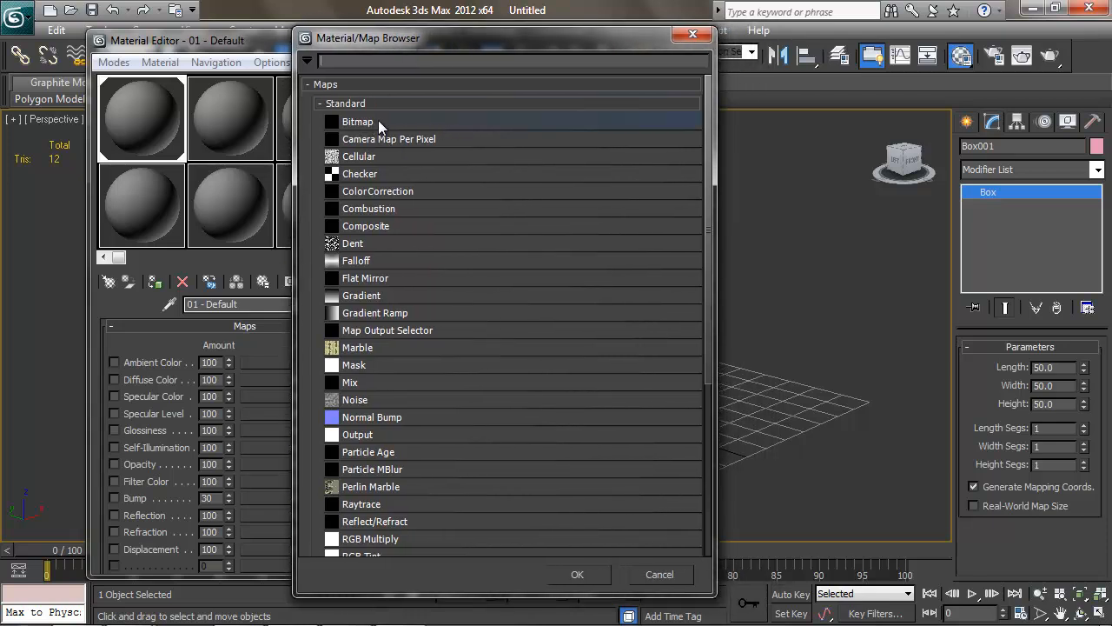
click(476, 119)
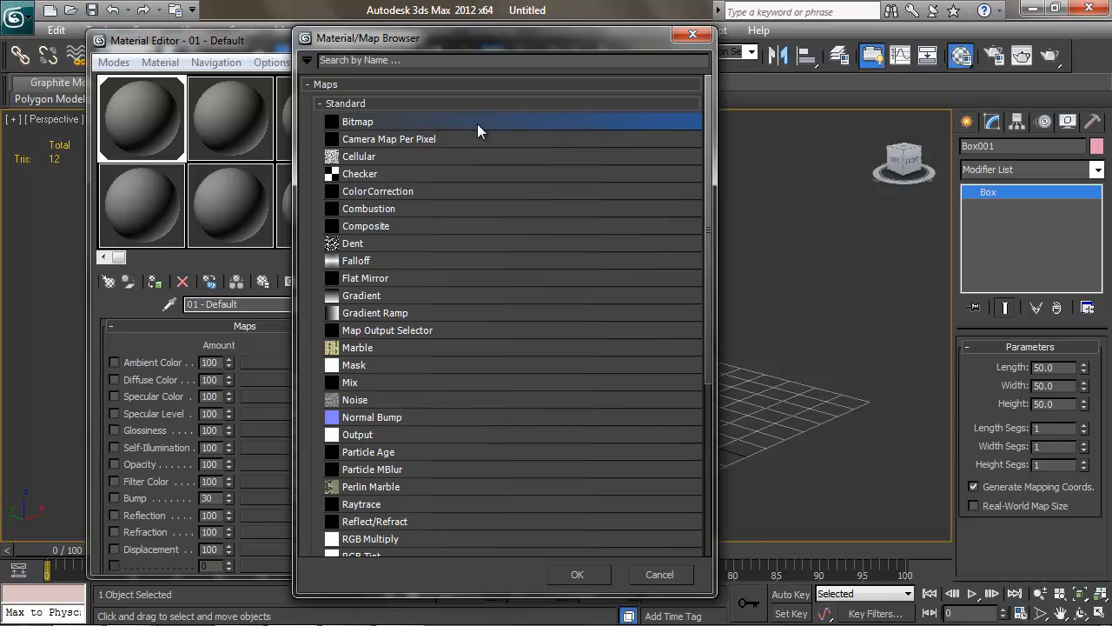
click(578, 574)
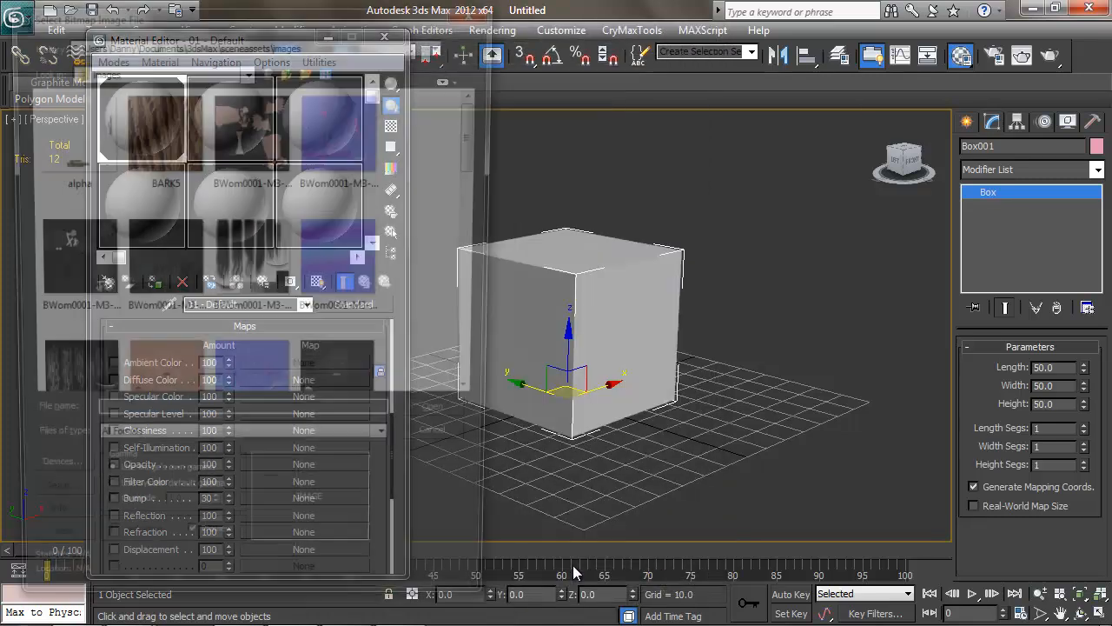
- Load the dice image from the Intro_to_Max_5 folder on drive D as the diffuse bitmap
drag(259, 26, 424, 37)
click(382, 80)
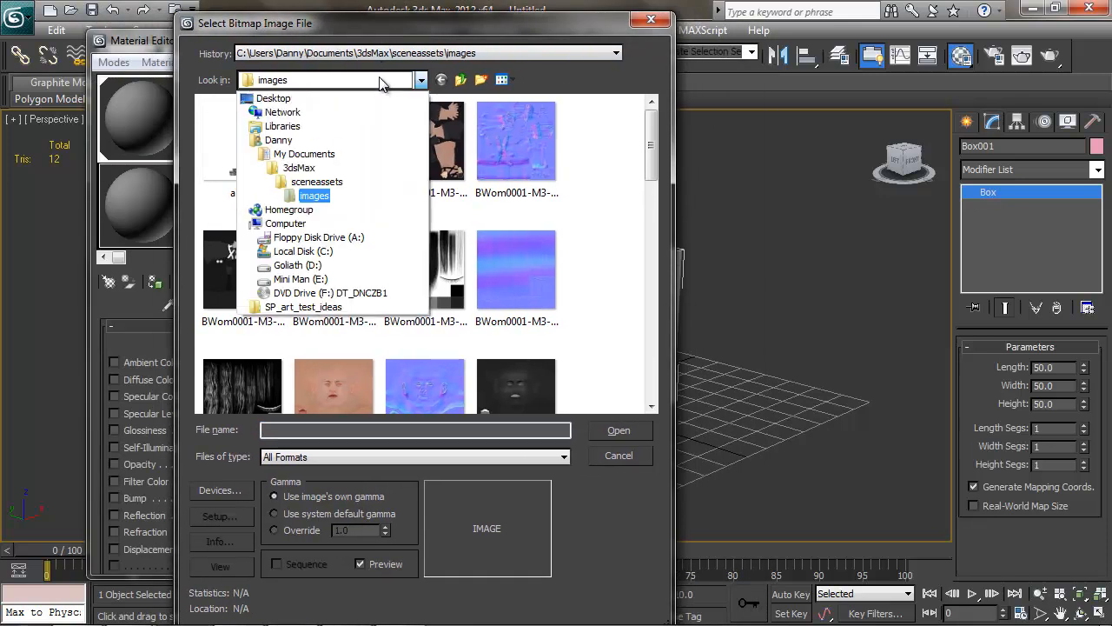
click(298, 265)
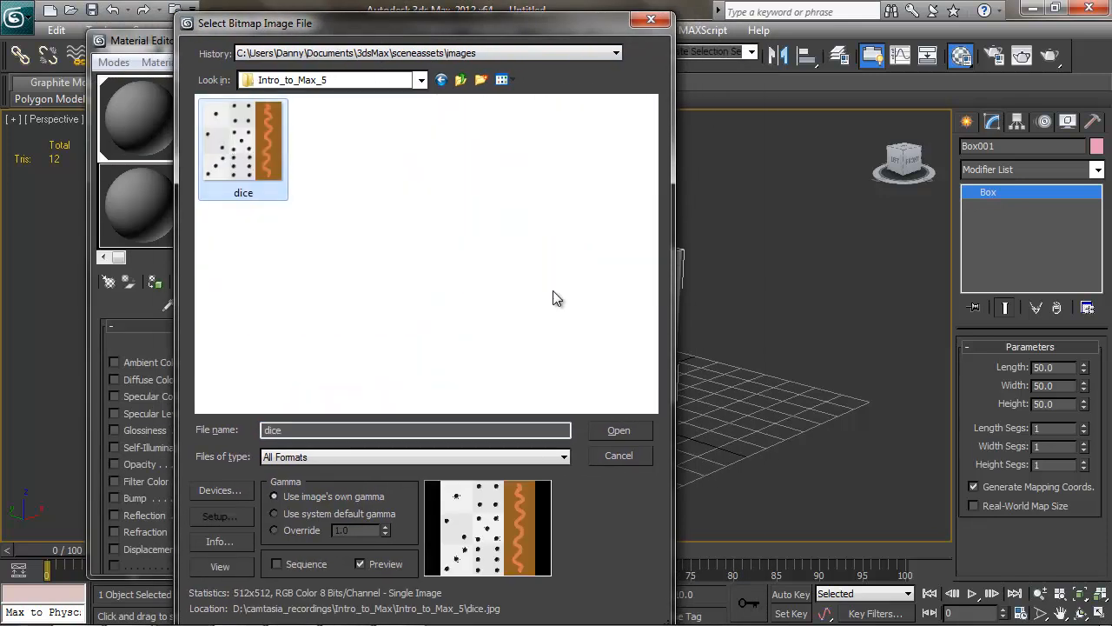
click(618, 430)
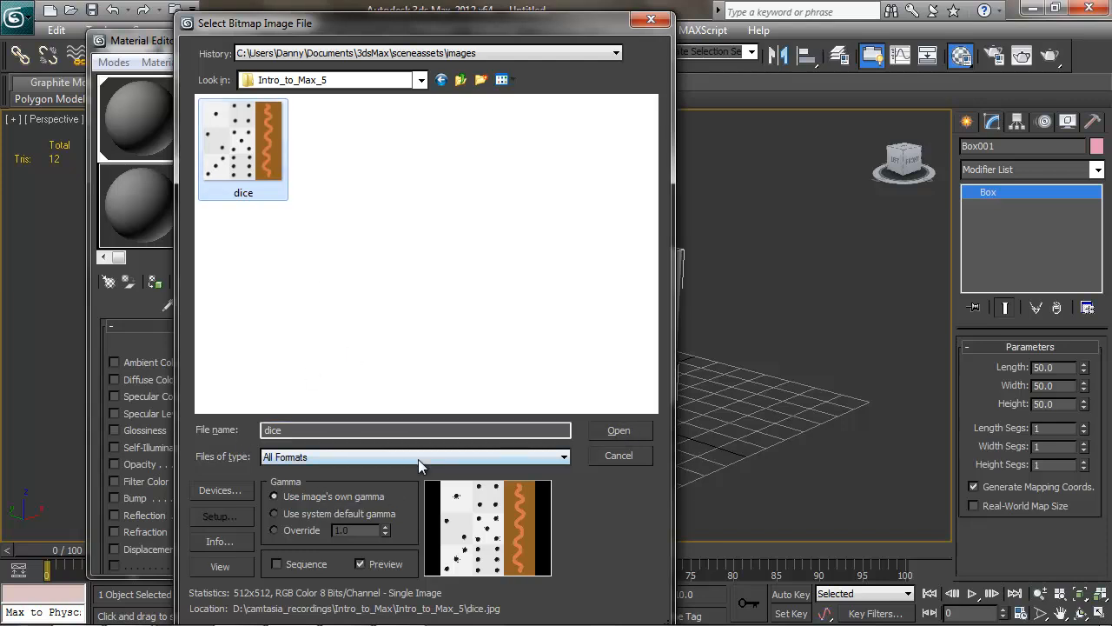
drag(358, 24, 418, 16)
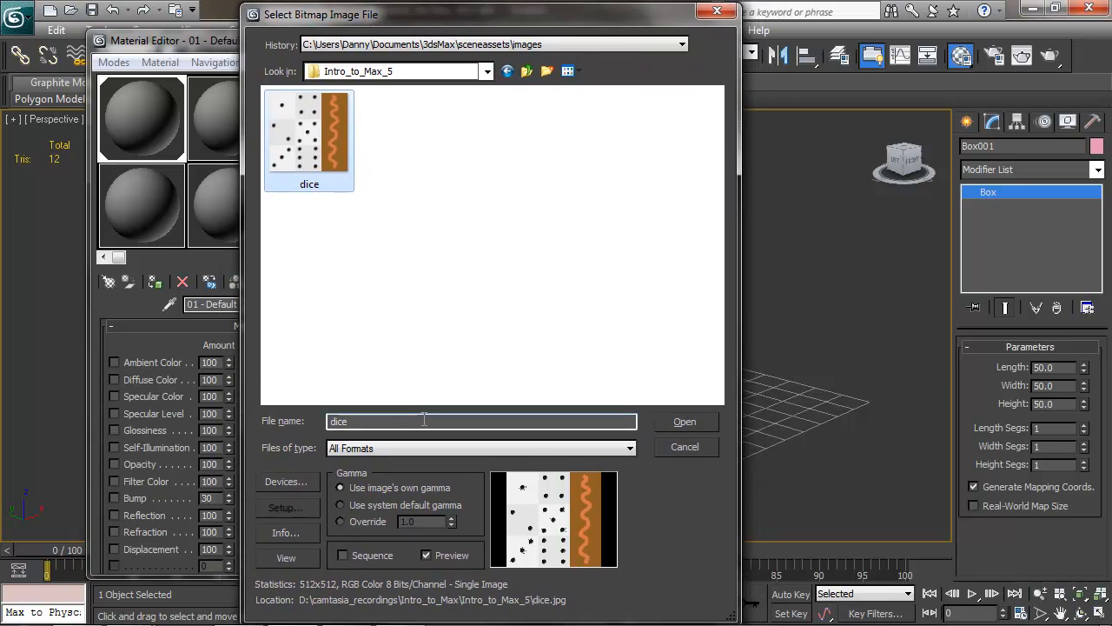
mouse_move(390, 18)
mouse_down()
mouse_move(636, 17)
mouse_move(315, 18)
mouse_move(352, 7)
mouse_move(381, 17)
mouse_up()
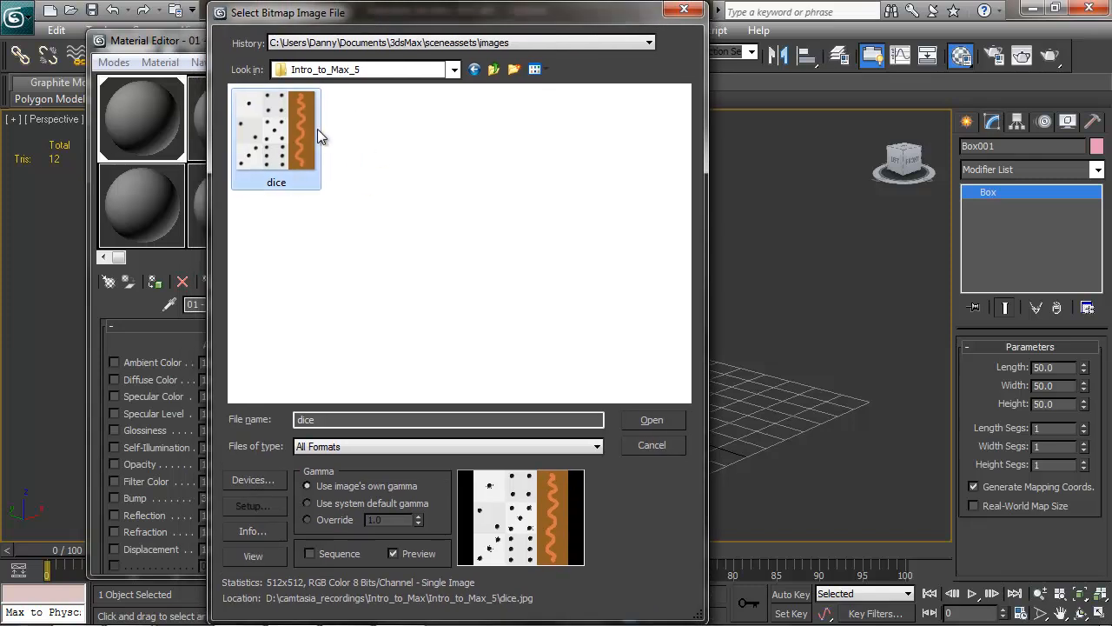
drag(421, 15, 363, 20)
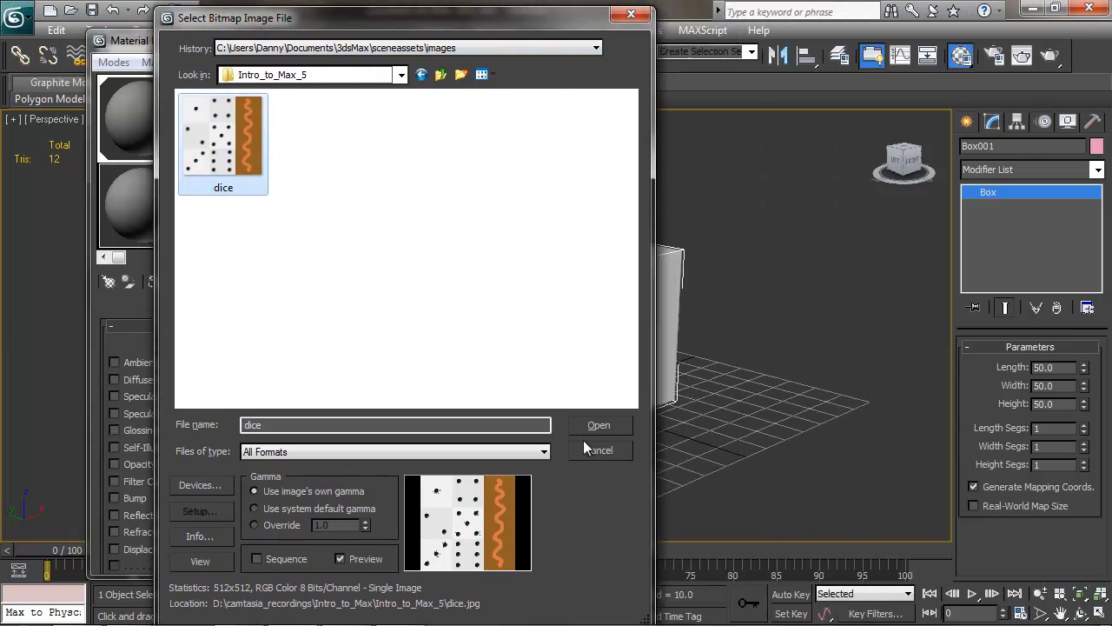
click(290, 425)
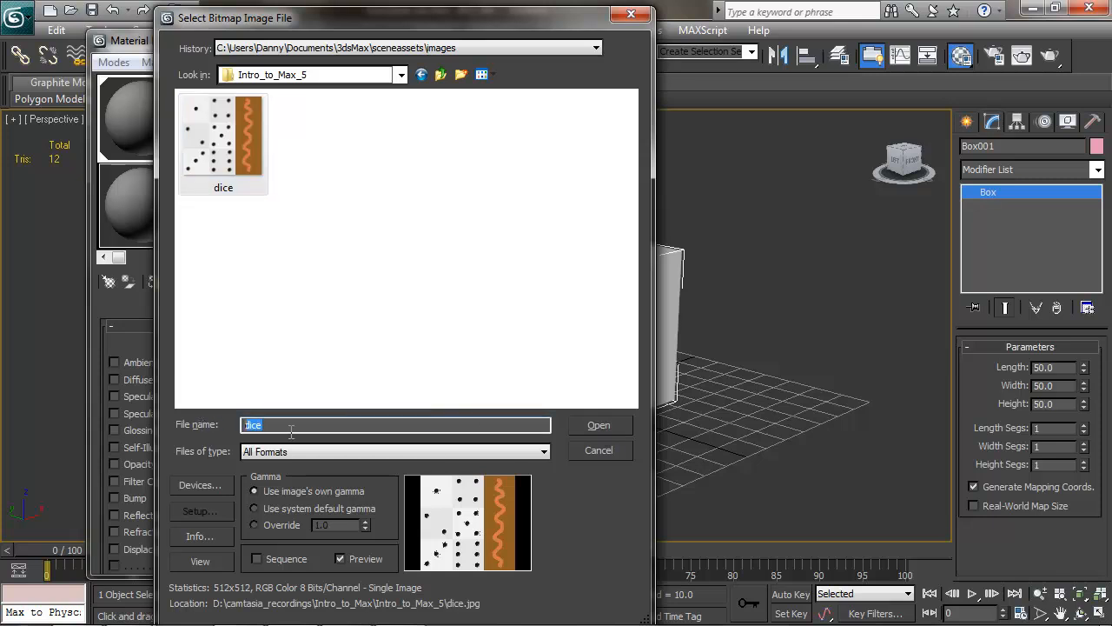
click(589, 423)
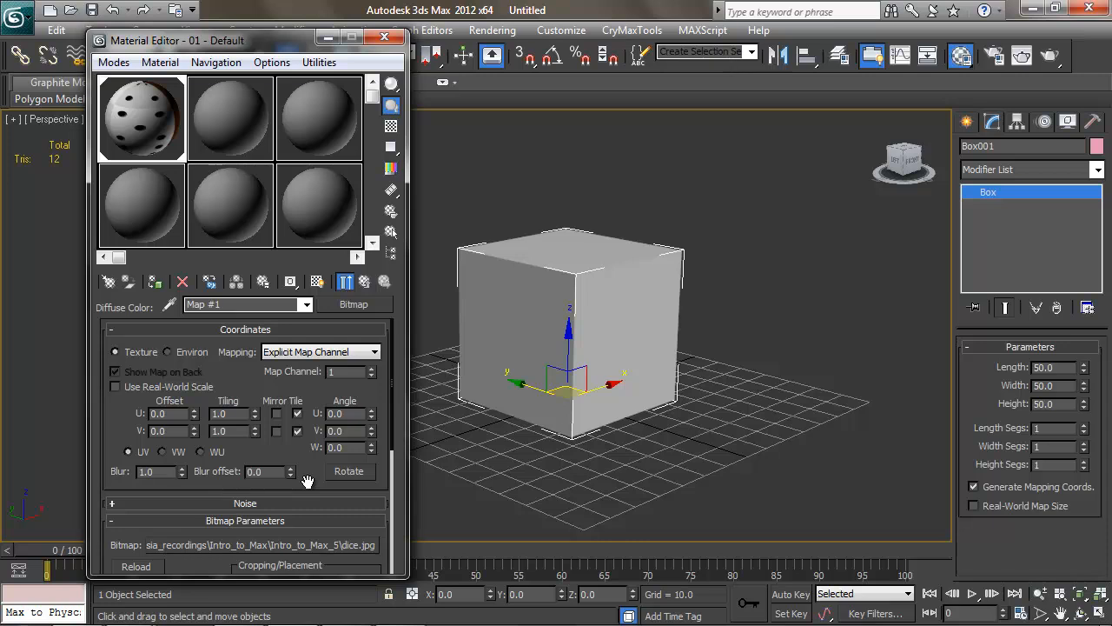
- Return to the 01 - Default parent material and display its dice texture on the box in the viewport
middle_drag(548, 348, 561, 357)
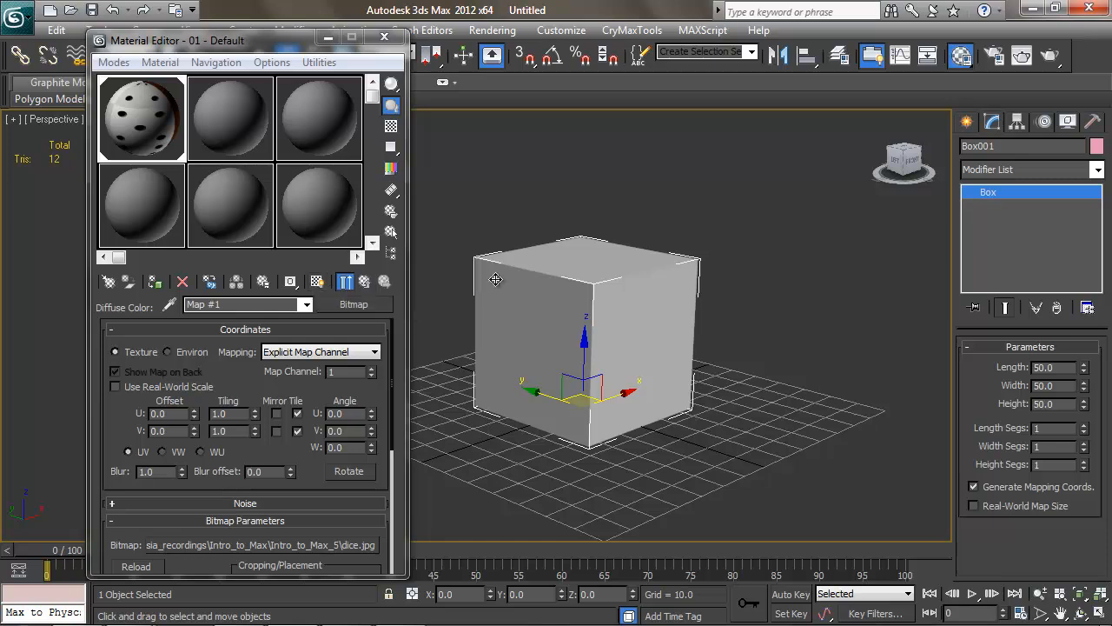
click(317, 283)
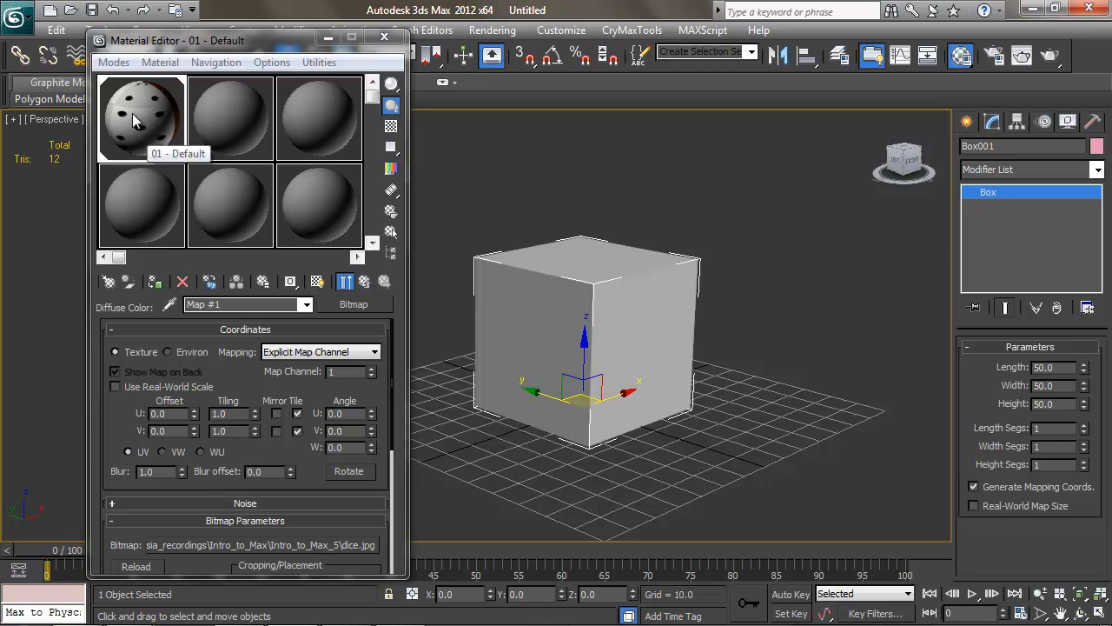
drag(250, 384, 240, 448)
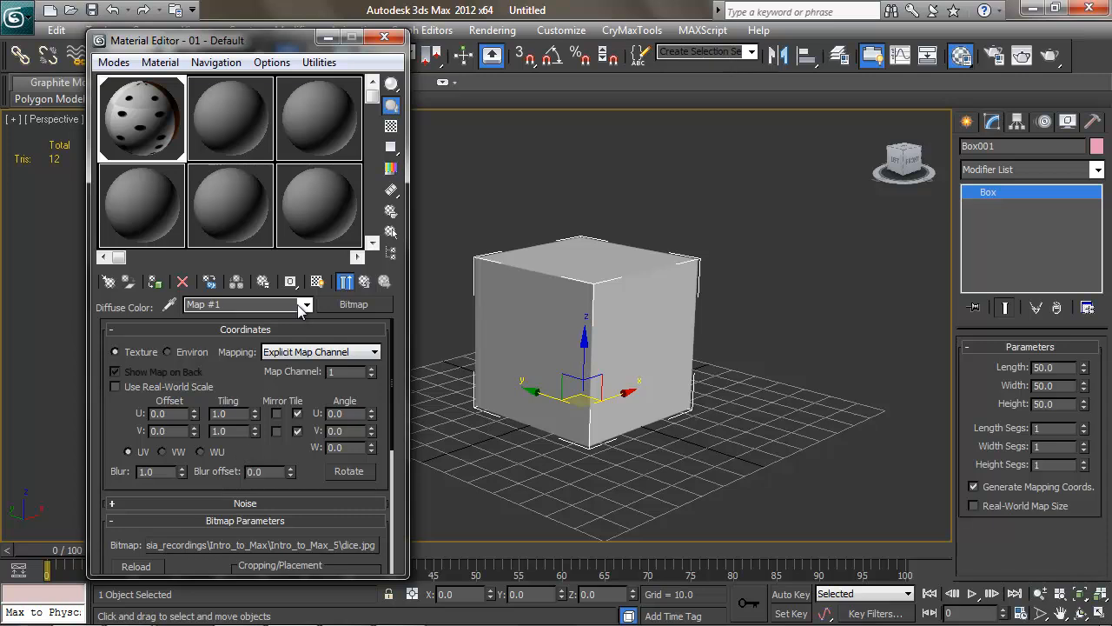
click(307, 304)
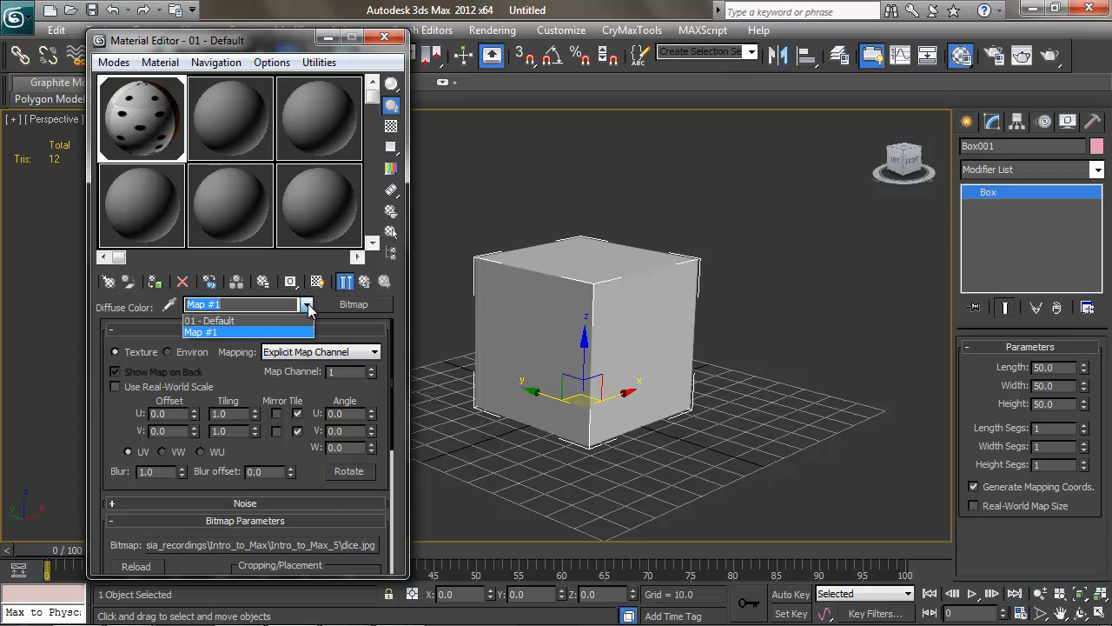
click(212, 333)
click(365, 283)
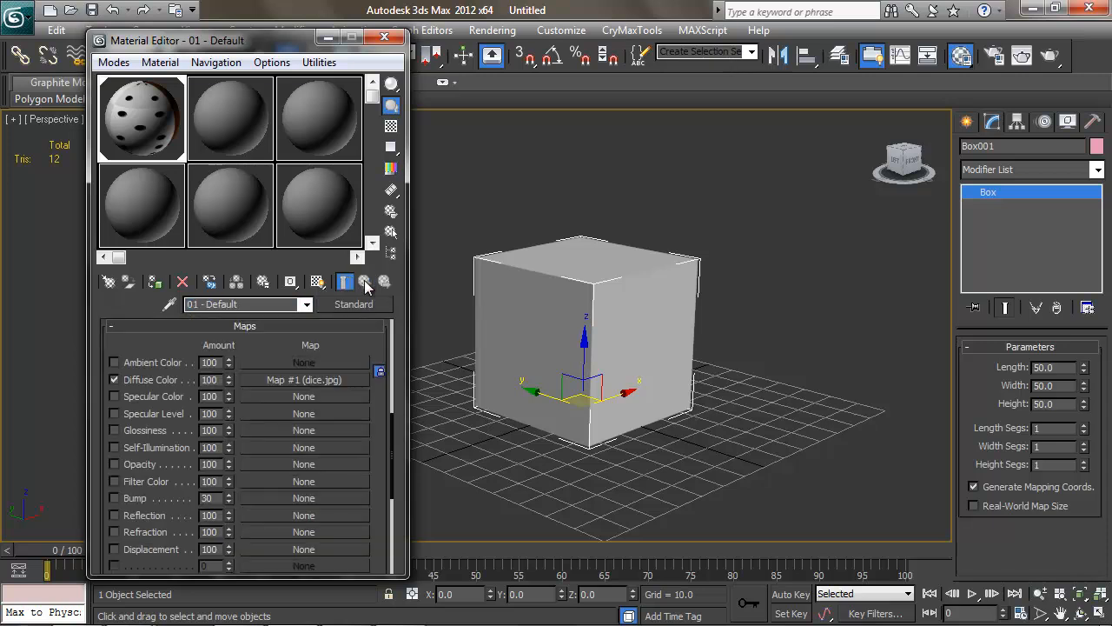
mouse_move(169, 341)
mouse_down()
mouse_move(185, 549)
mouse_move(185, 334)
mouse_up()
click(317, 281)
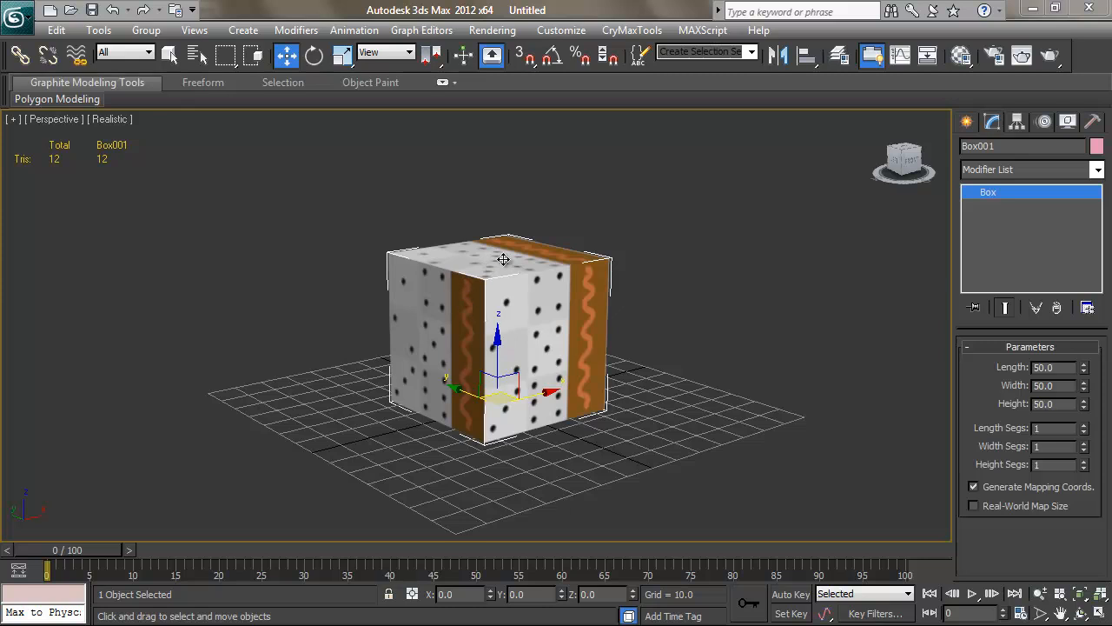
- Add an Unwrap UVW modifier to the box
click(1097, 171)
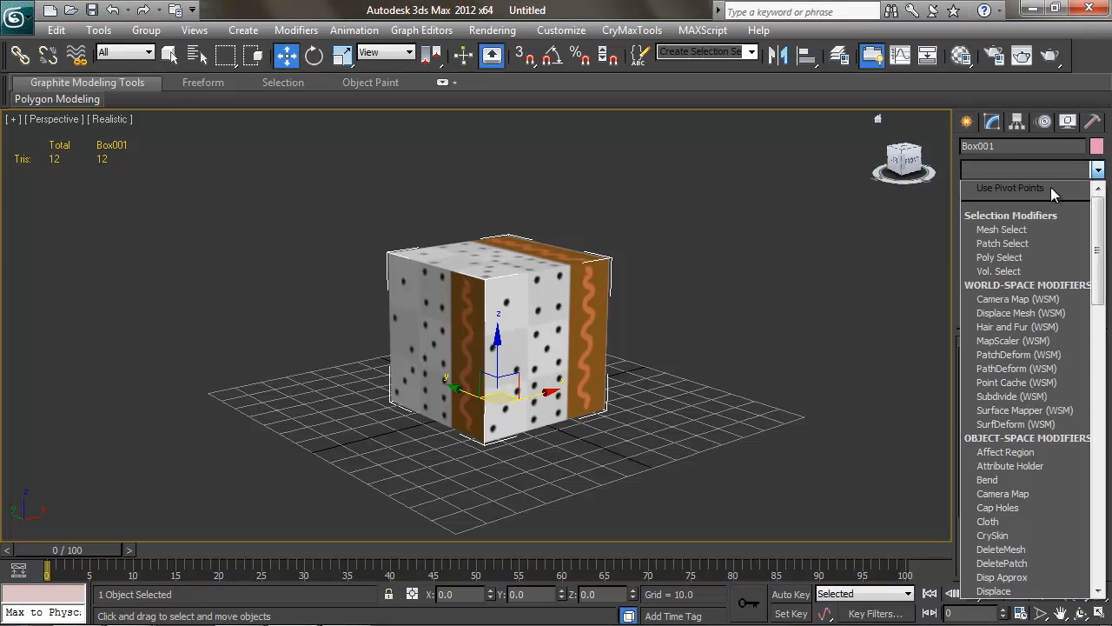
key(u)
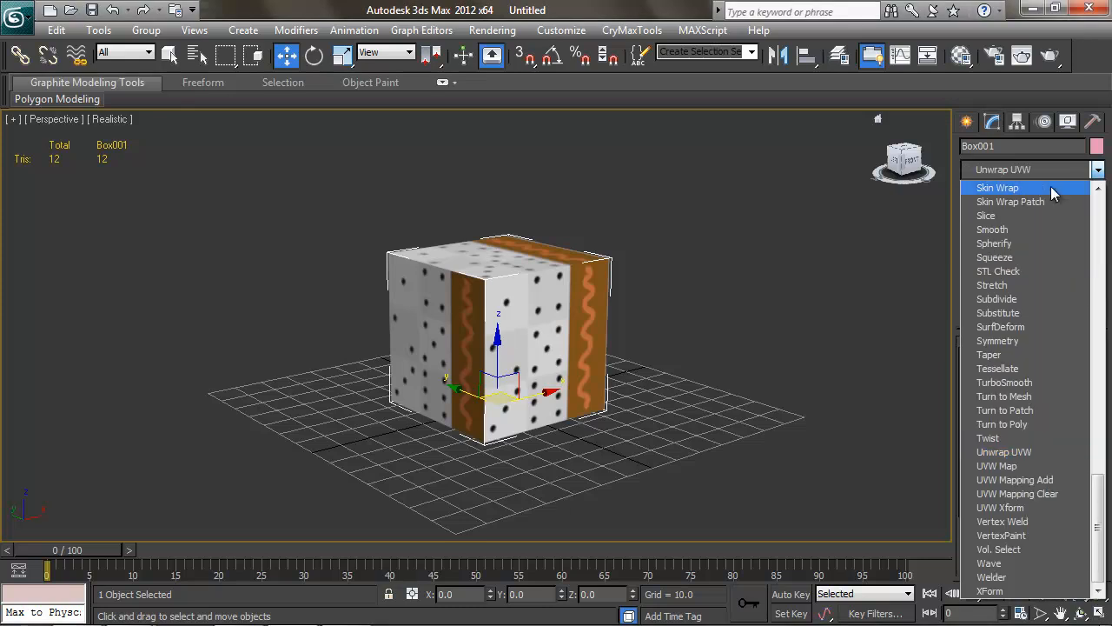
click(1021, 456)
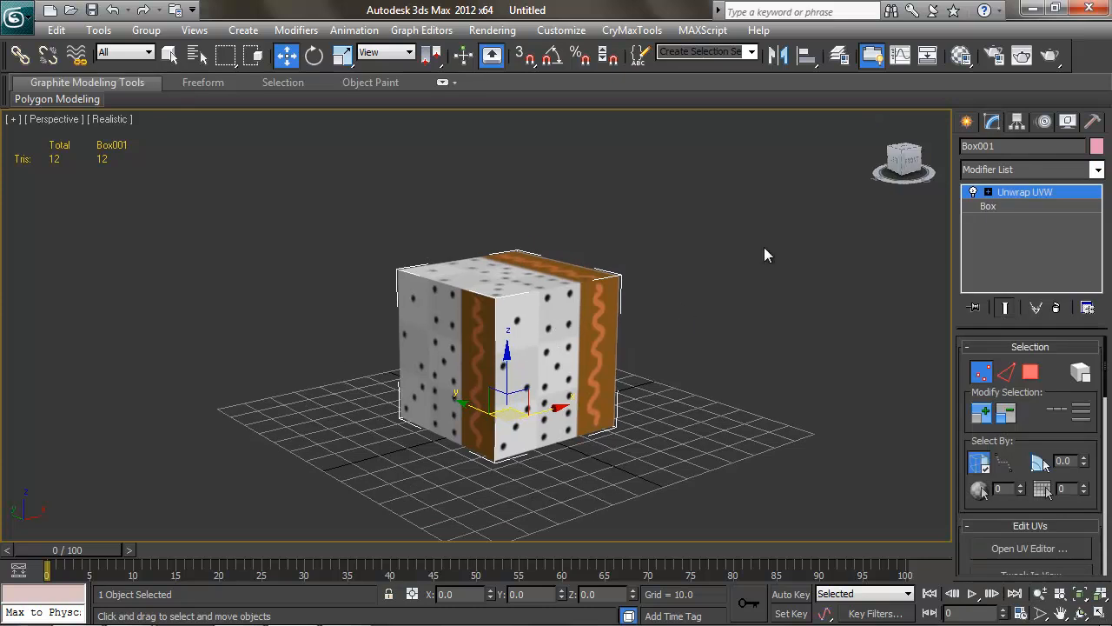
click(988, 192)
click(989, 192)
- Open the UV editor for the Unwrap UVW modifier and reposition its window so the texture selector is accessible
scroll(1057, 442, down, 4)
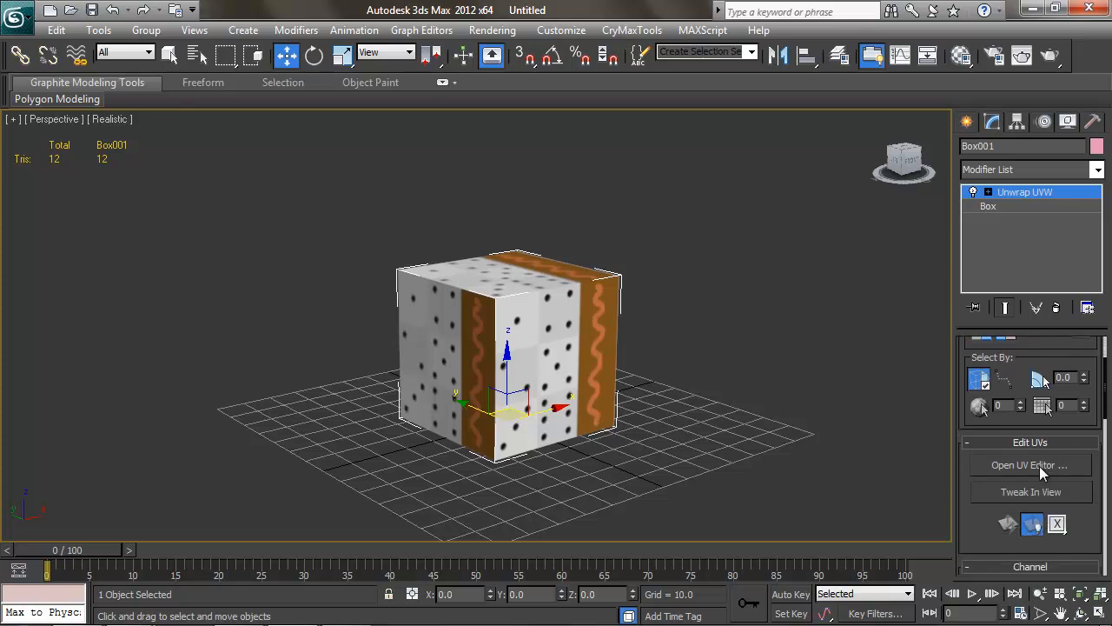
scroll(1048, 386, up, 2)
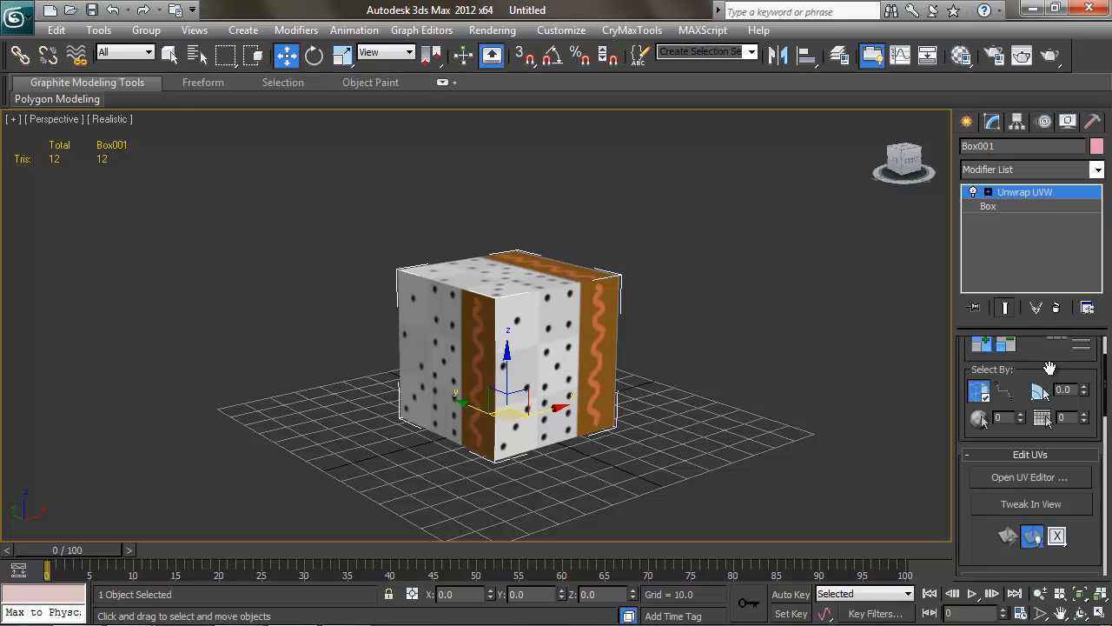
click(1018, 489)
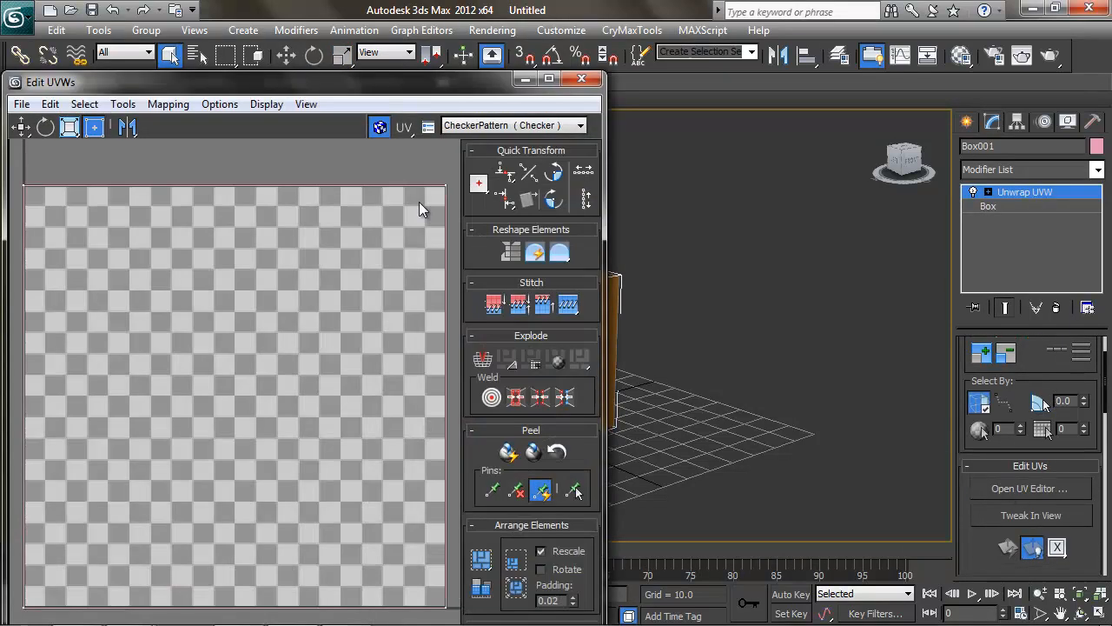
drag(355, 89, 374, 65)
middle_drag(271, 201, 263, 250)
scroll(318, 192, down, 2)
drag(286, 61, 192, 60)
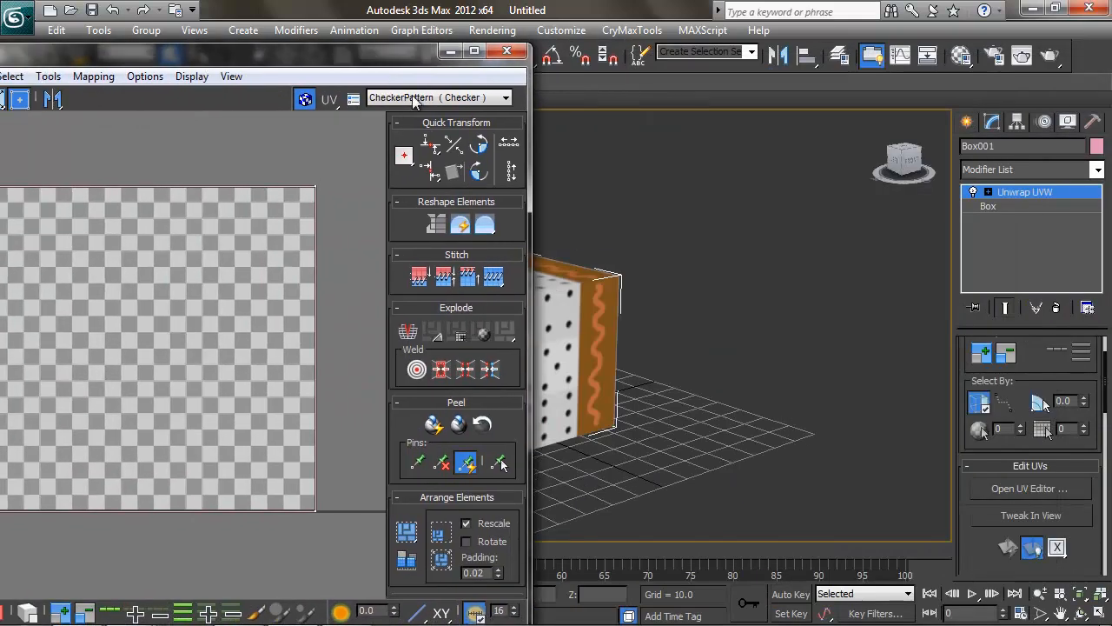
drag(305, 61, 460, 53)
- Set the UV editor background to Map #1 (dice.jpg) and move the editor window beside the box
click(522, 95)
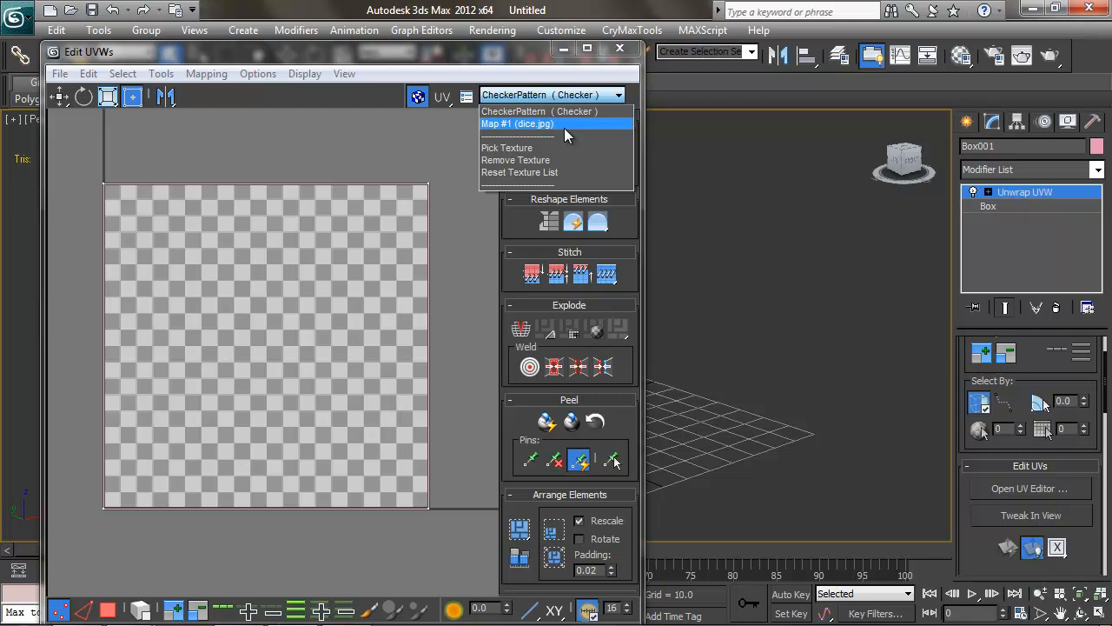
click(564, 126)
drag(301, 49, 936, 50)
mouse_move(863, 61)
mouse_down()
mouse_move(881, 59)
mouse_move(870, 46)
mouse_move(600, 48)
mouse_move(778, 37)
mouse_move(856, 45)
mouse_up()
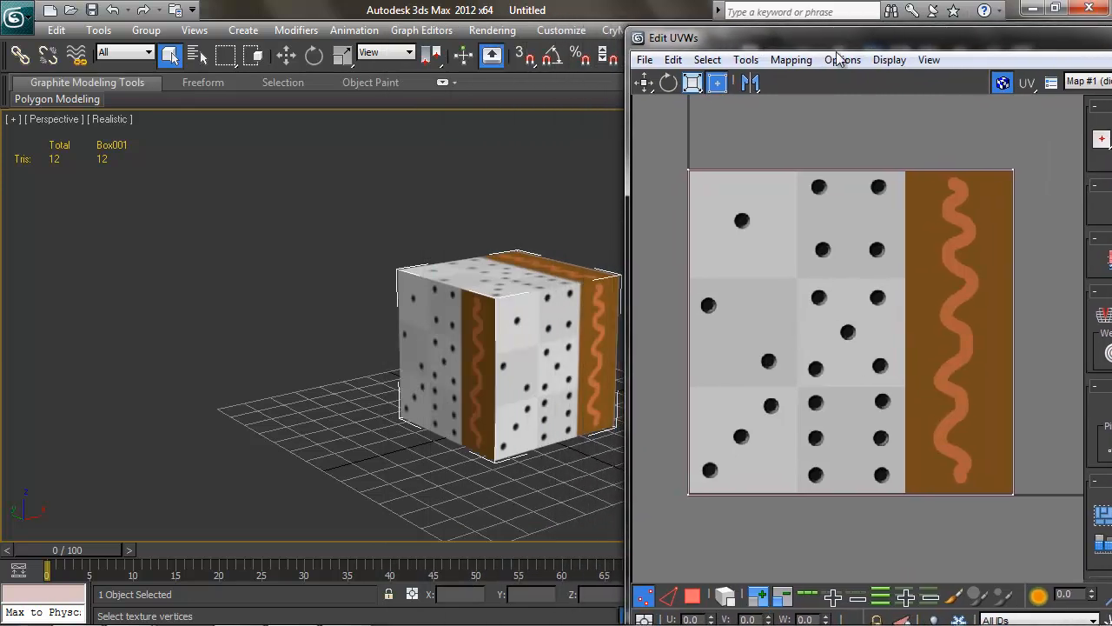
- Examine how the dice texture on the box's faces corresponds to the UV layout in the editor
middle_drag(521, 296, 505, 274)
scroll(522, 285, up, 3)
scroll(478, 272, up, 3)
scroll(499, 267, down, 4)
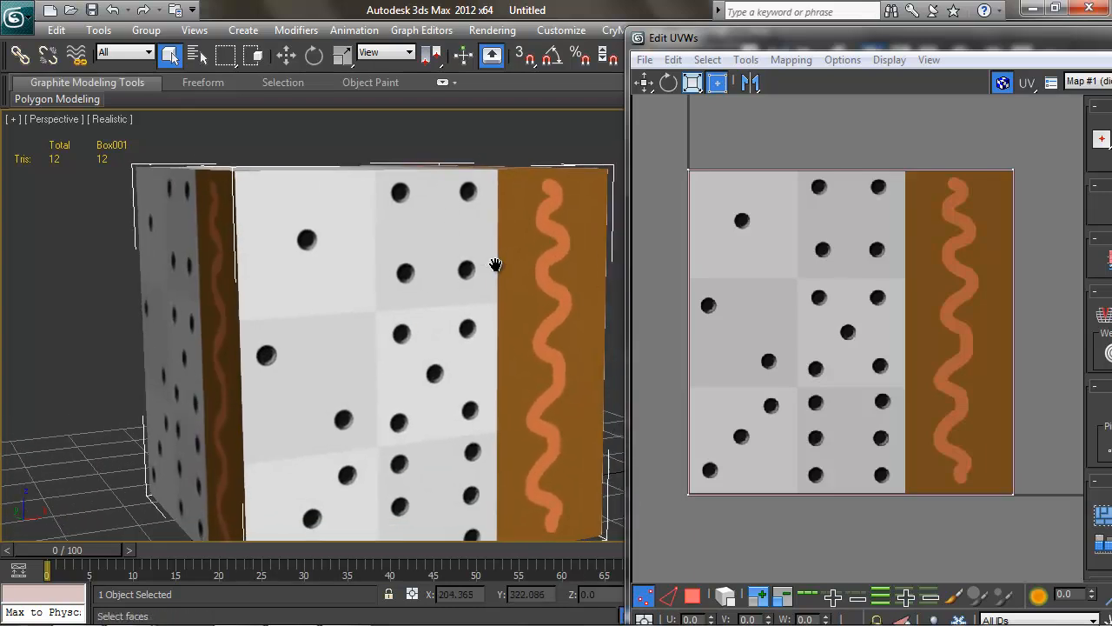
middle_drag(726, 170, 765, 218)
scroll(734, 170, down, 2)
drag(691, 160, 1056, 456)
click(970, 451)
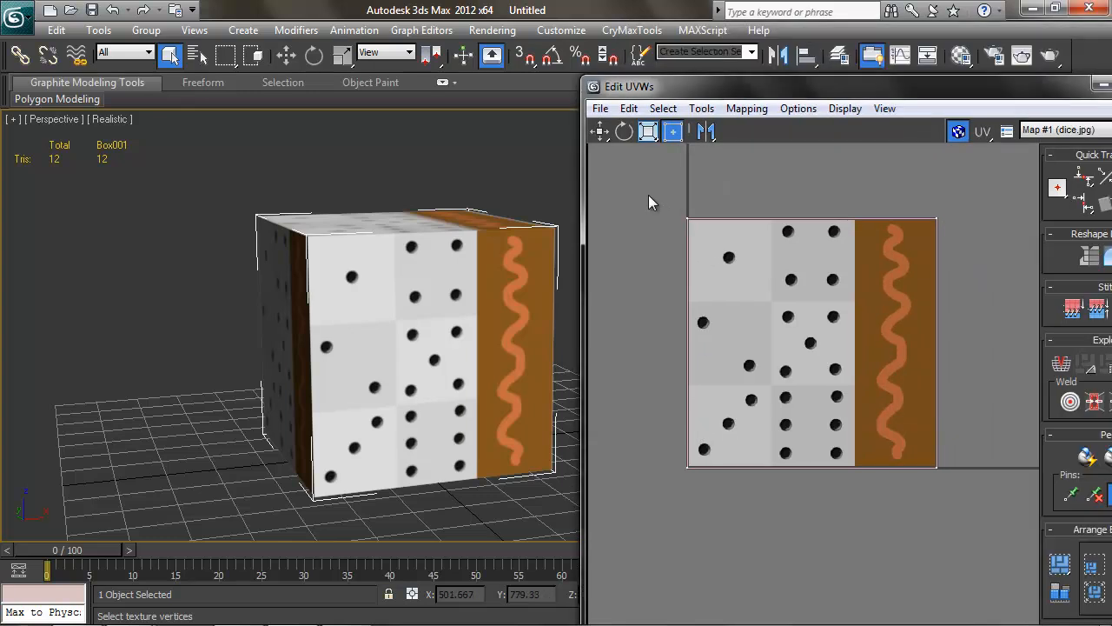
- Select all of the box's UV vertices and freely move and scale them over the dice texture
drag(966, 474, 677, 208)
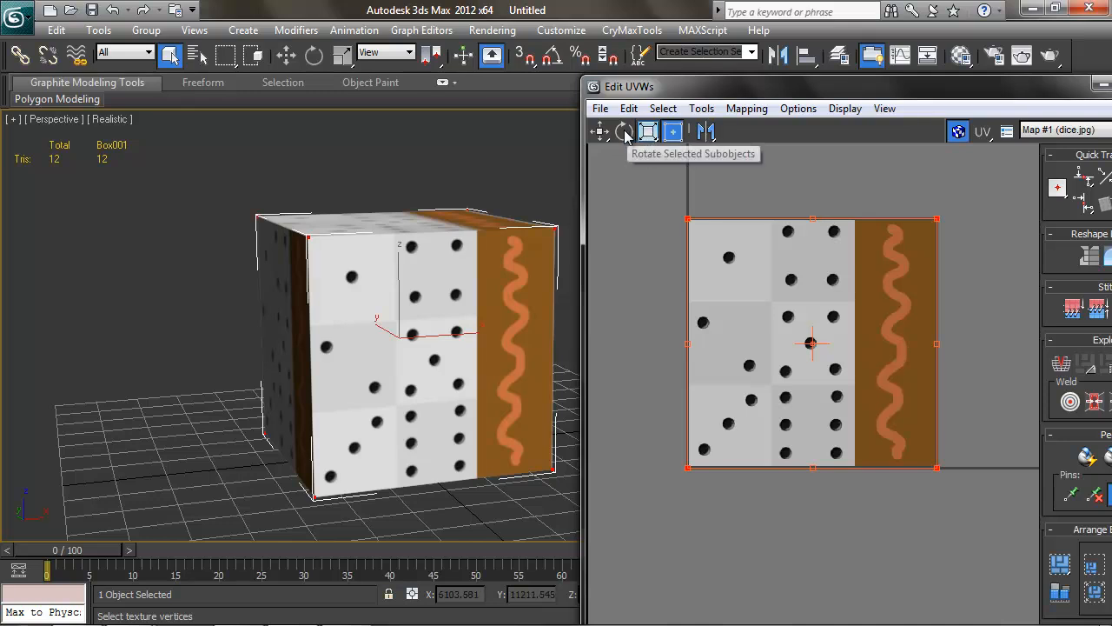
drag(765, 87, 759, 73)
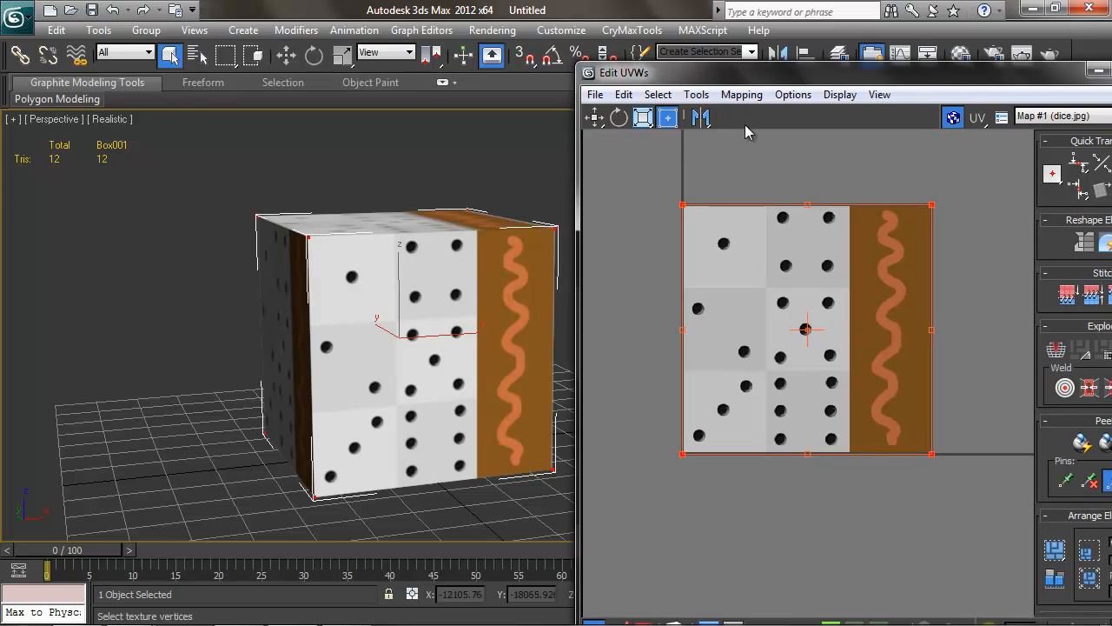
middle_drag(704, 200, 718, 176)
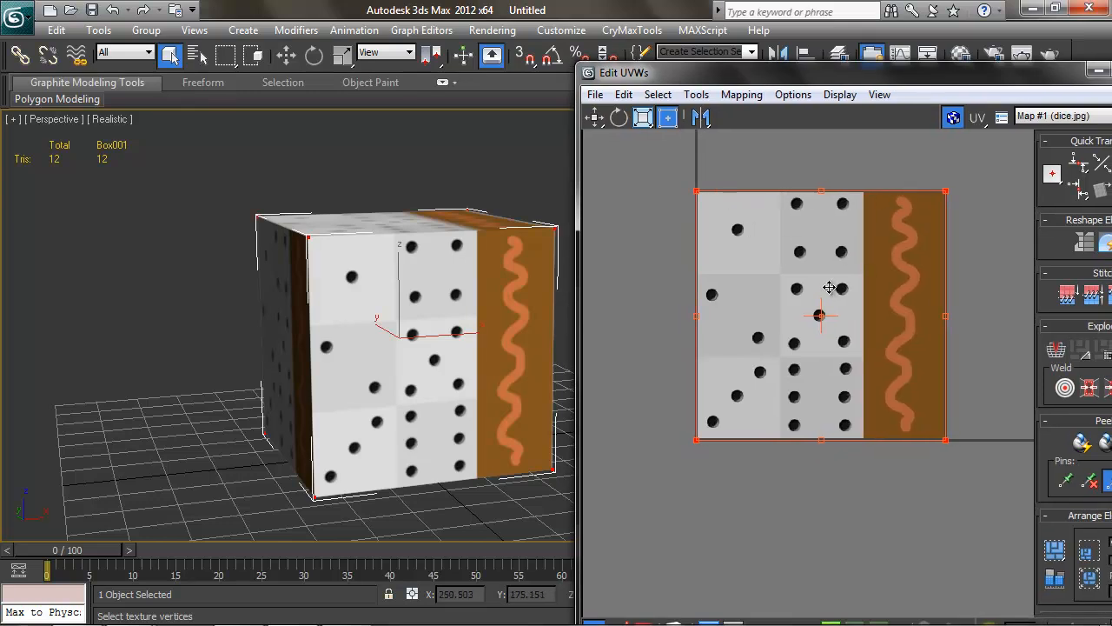
drag(840, 304, 793, 251)
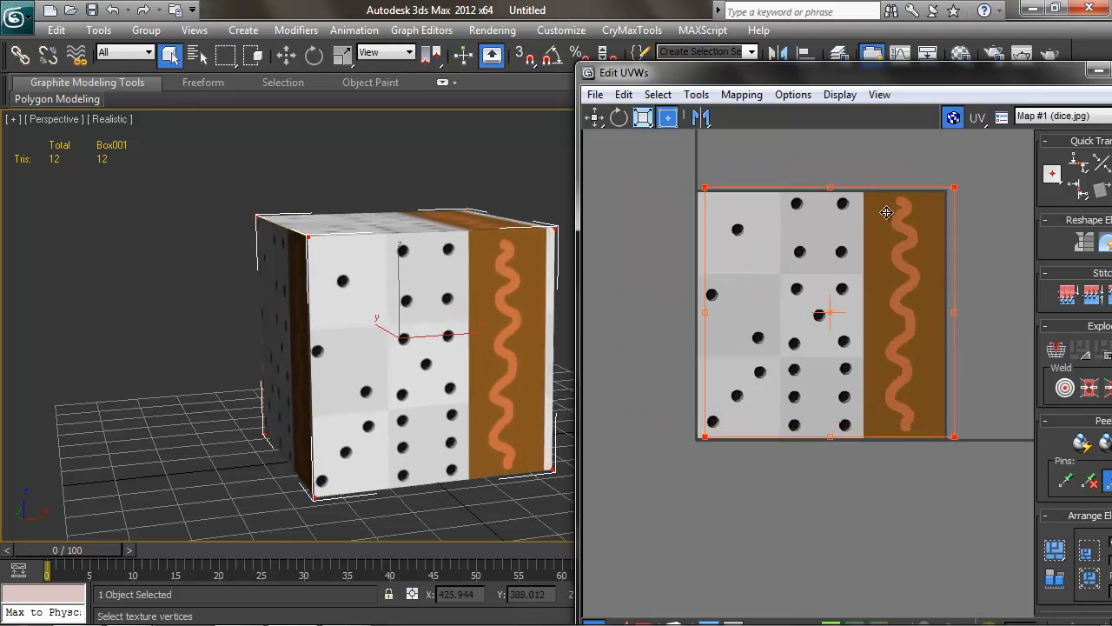
drag(955, 188, 833, 213)
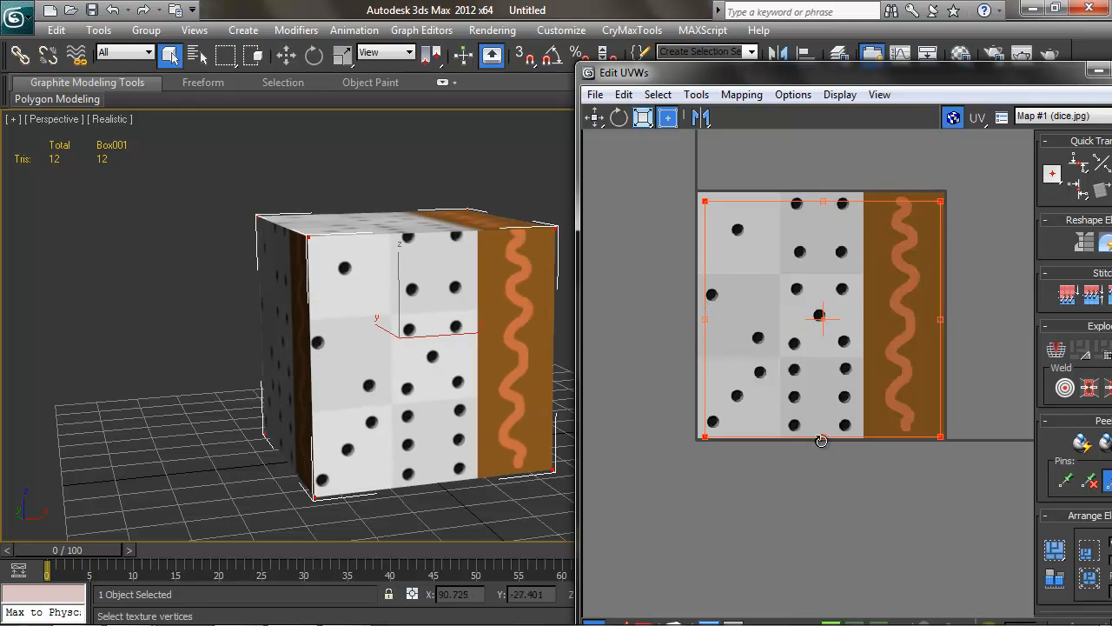
drag(821, 438, 849, 228)
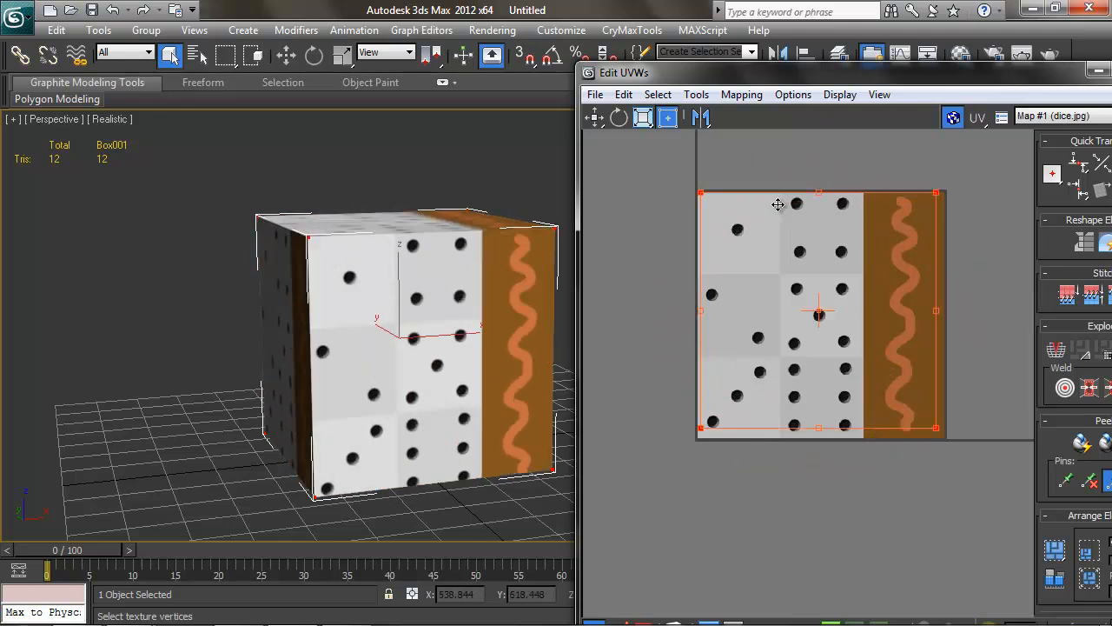
drag(867, 74, 822, 66)
drag(785, 232, 803, 183)
- Move the UV editor window aside and frame the box so the box and its modifier stack are accessible
drag(802, 74, 136, 60)
key(z)
middle_drag(679, 219, 662, 219)
middle_drag(549, 216, 597, 200)
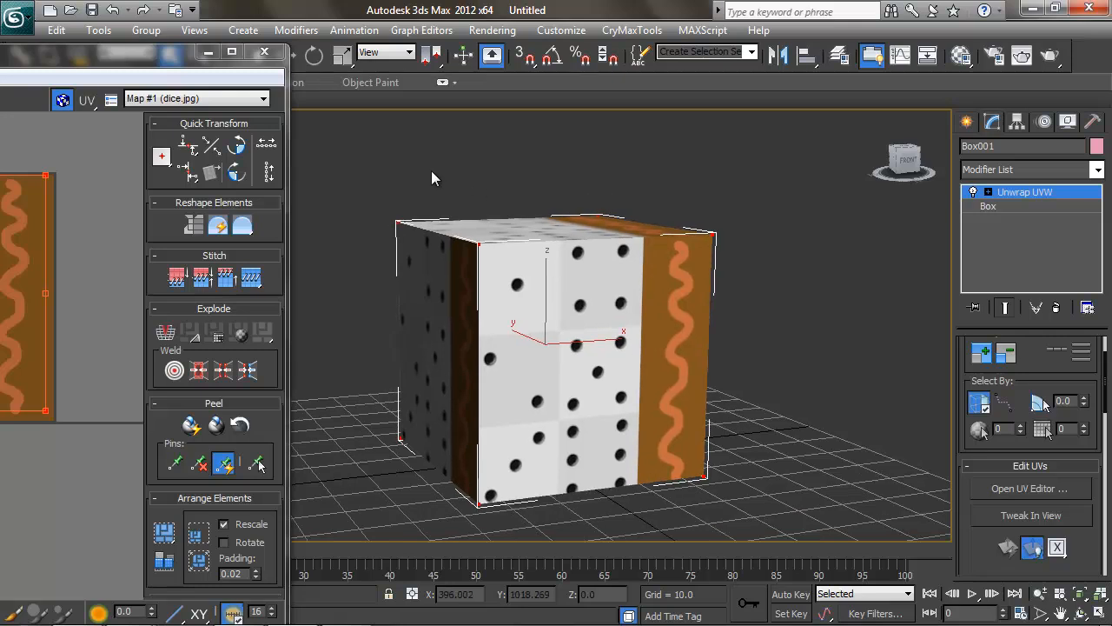
drag(174, 52, 247, 41)
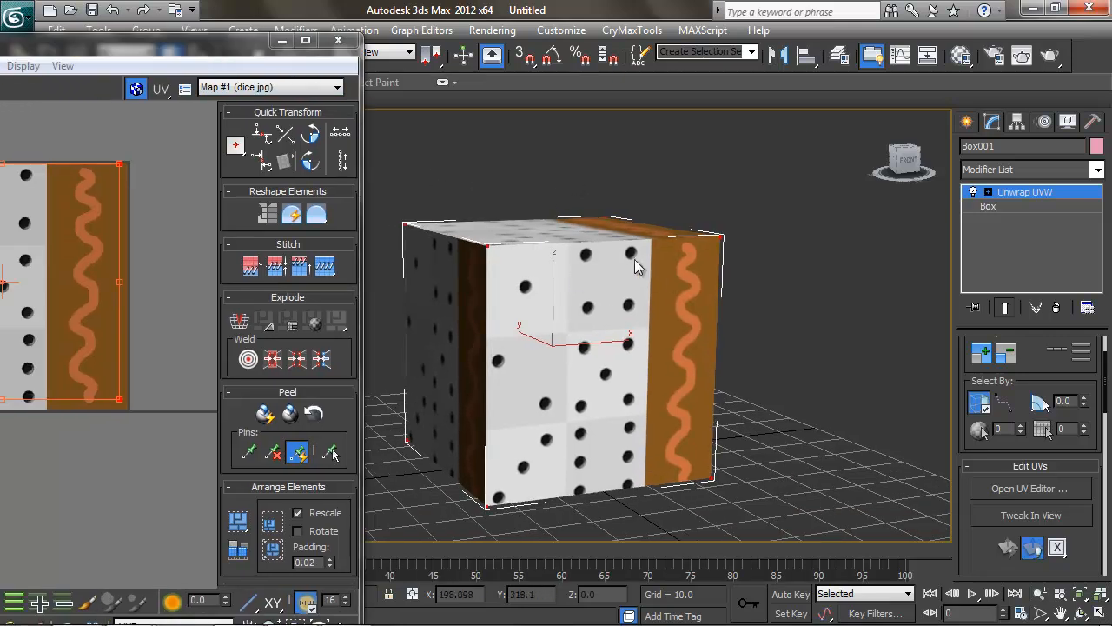
- Expand the Unwrap UVW modifier, go through its Vertex, Edge and Face sub-object levels, and end on Face
click(989, 192)
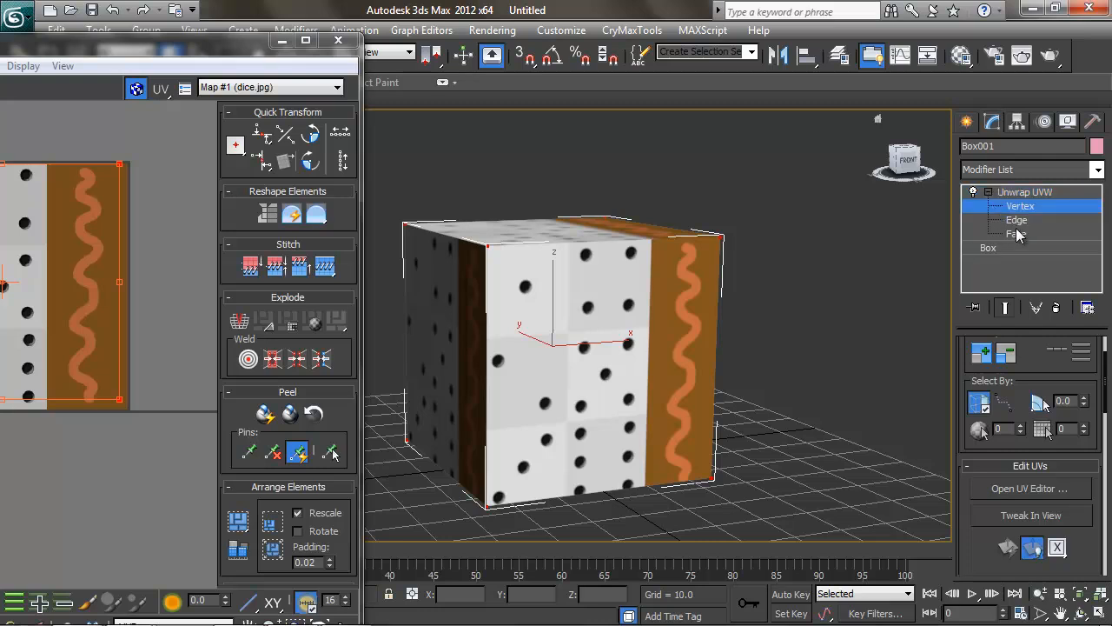
click(1014, 220)
click(1015, 234)
click(1014, 221)
click(1019, 209)
click(1019, 221)
click(1019, 234)
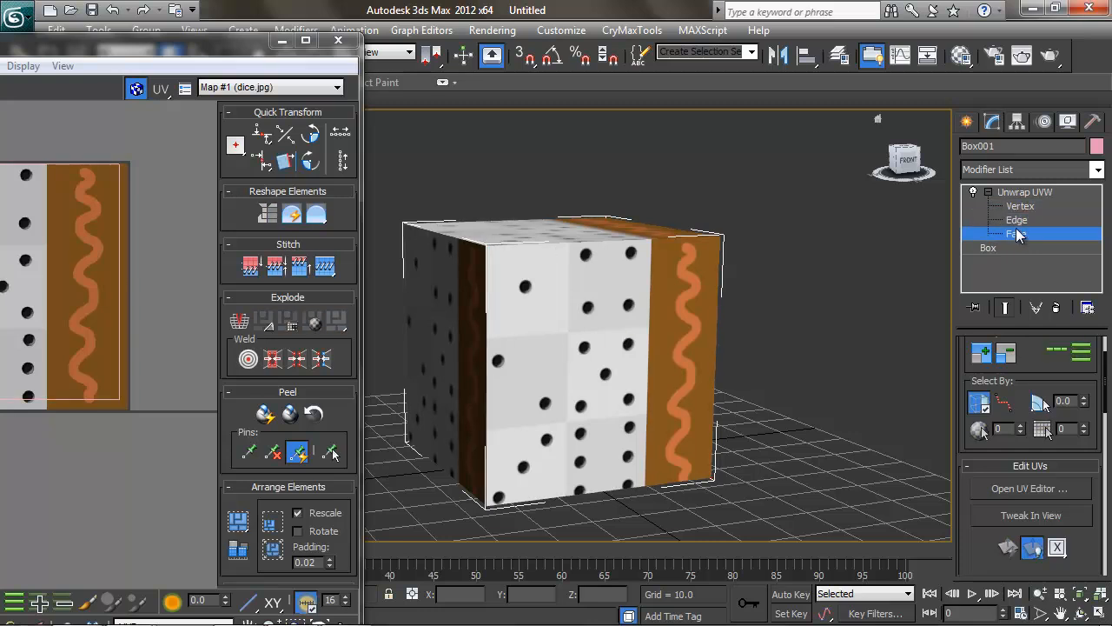
click(1024, 224)
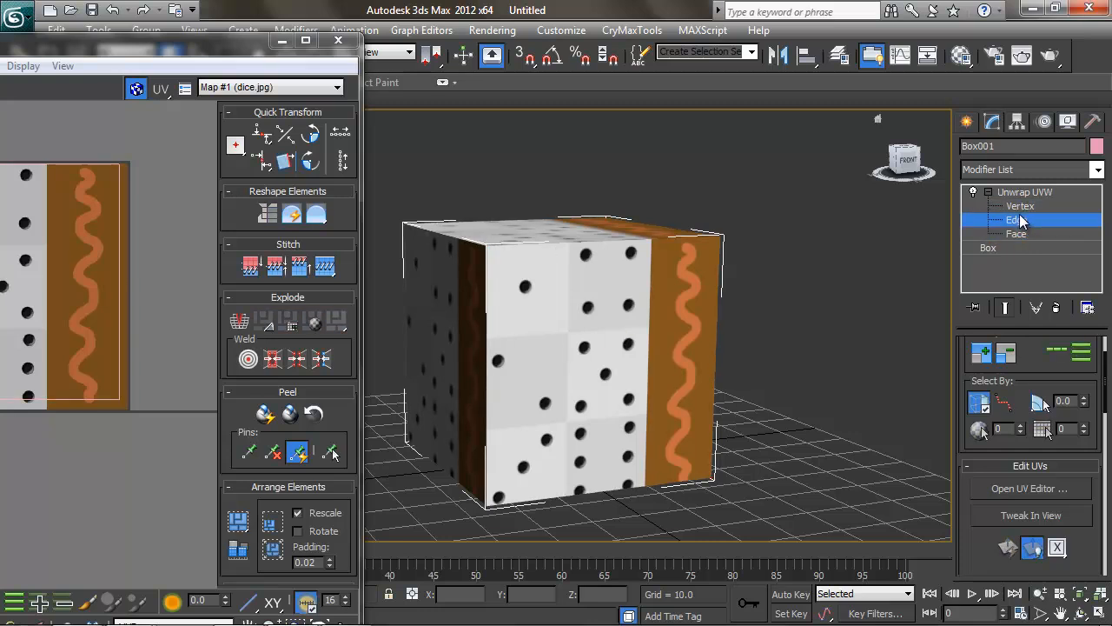
click(1020, 207)
click(1017, 220)
click(1016, 234)
- Select the box's front face at the Face sub-object level of Unwrap UVW
click(626, 266)
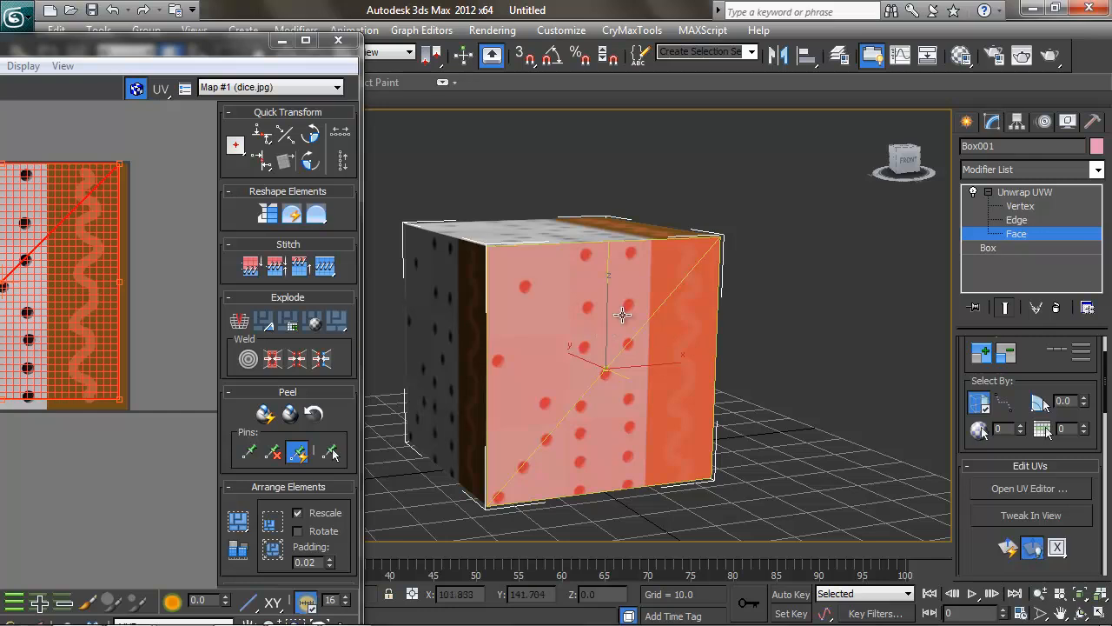
middle_drag(655, 308, 664, 308)
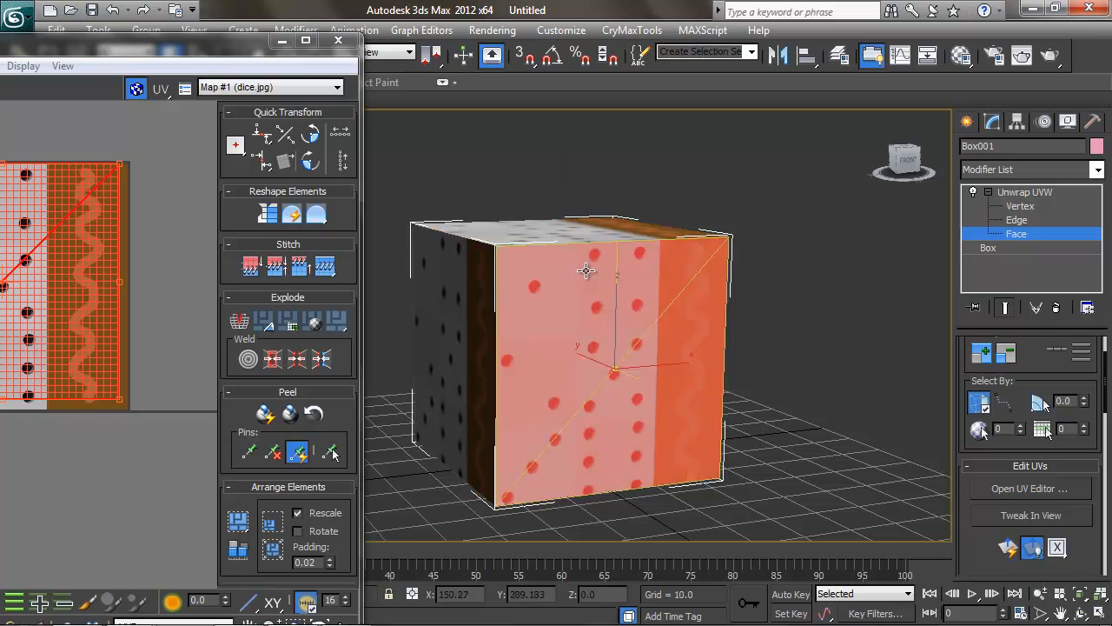
middle_drag(563, 249, 573, 250)
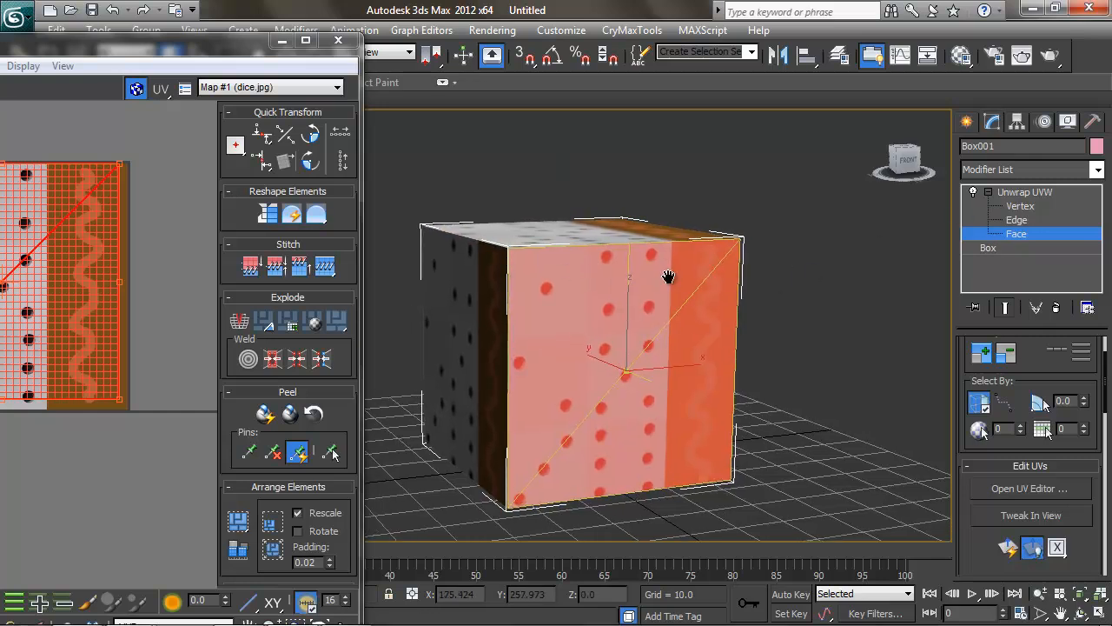
middle_drag(666, 278, 679, 277)
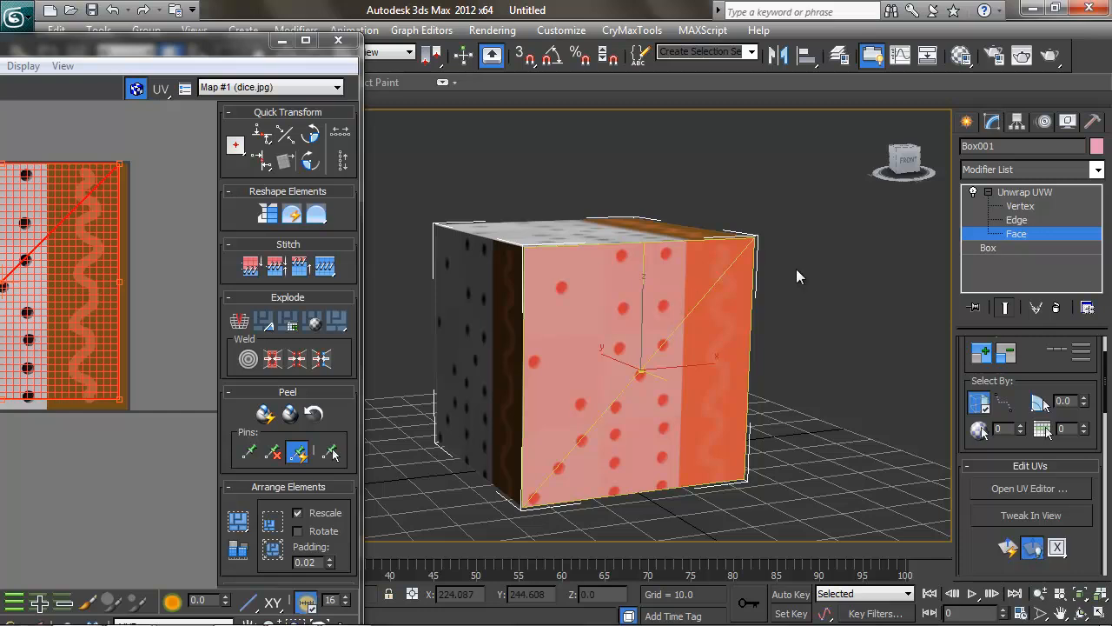
click(1020, 206)
click(1017, 220)
click(1017, 236)
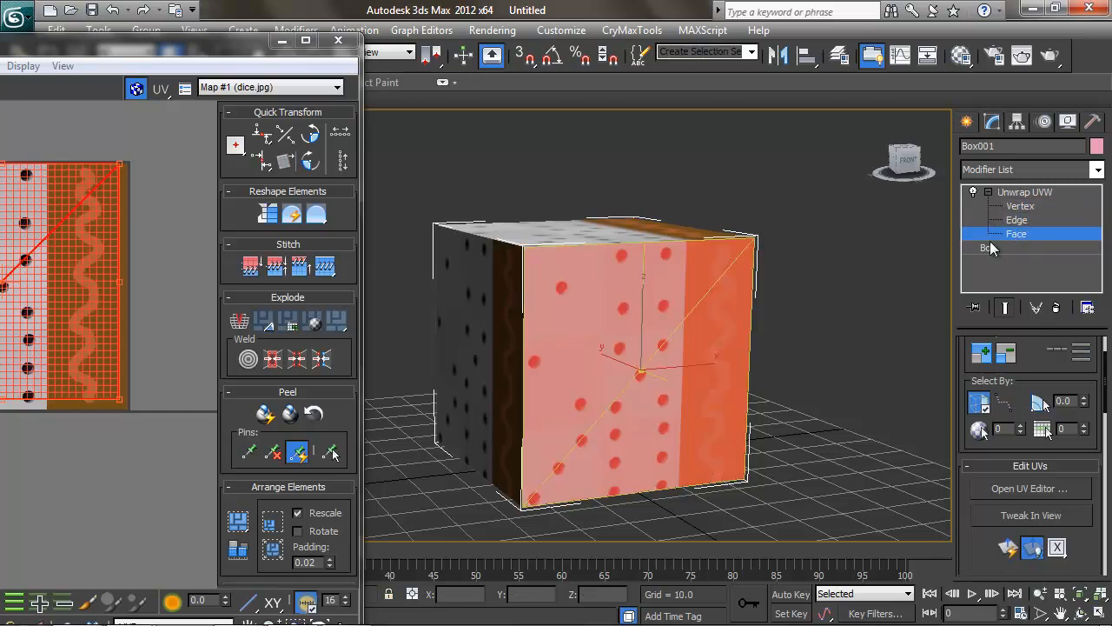
scroll(1080, 549, down, 5)
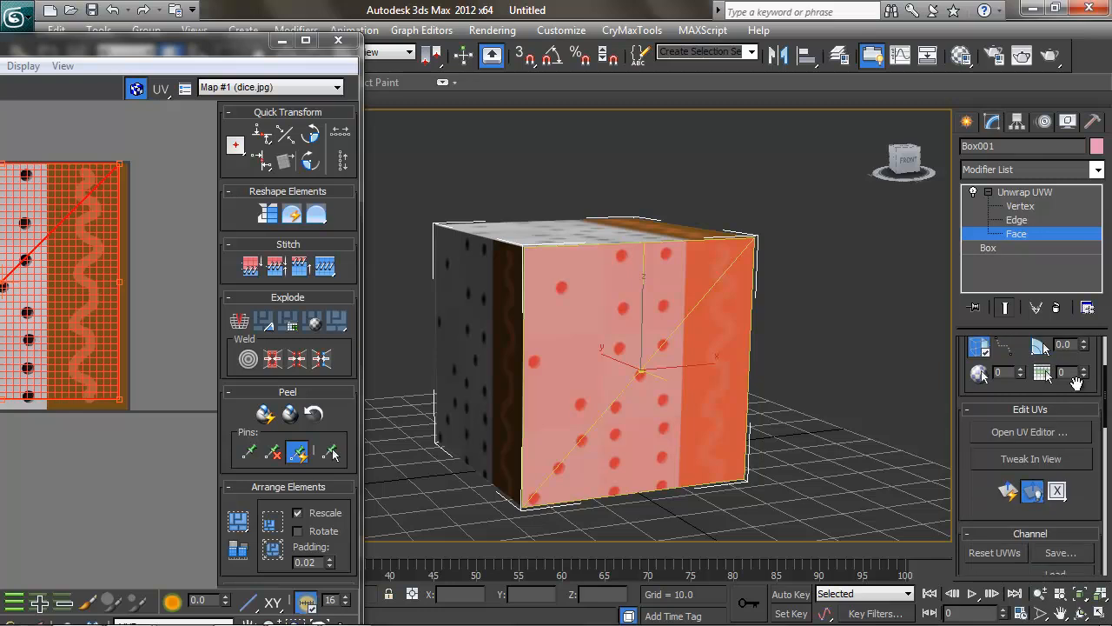
drag(1085, 371, 1087, 492)
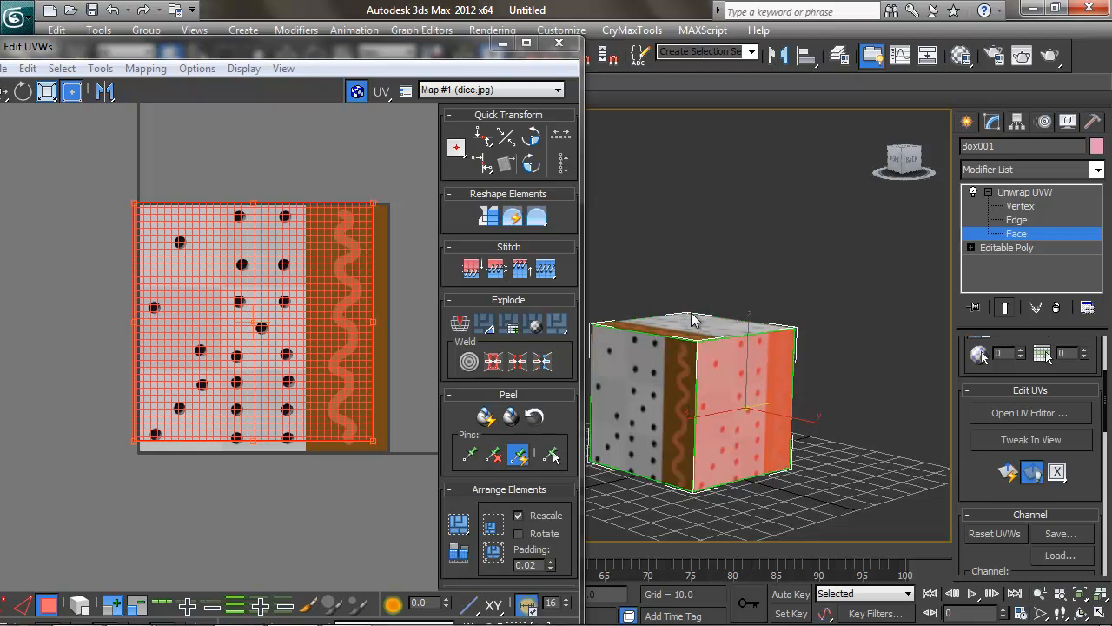
- Add the top face to the side-face selection, apply Quick Planar Map to both together, and move their UVs off the dice texture
alt+middle_drag(769, 359, 848, 396)
ctrl+click(665, 335)
scroll(775, 388, up, 3)
alt+middle_drag(774, 388, 859, 371)
scroll(859, 372, down, 3)
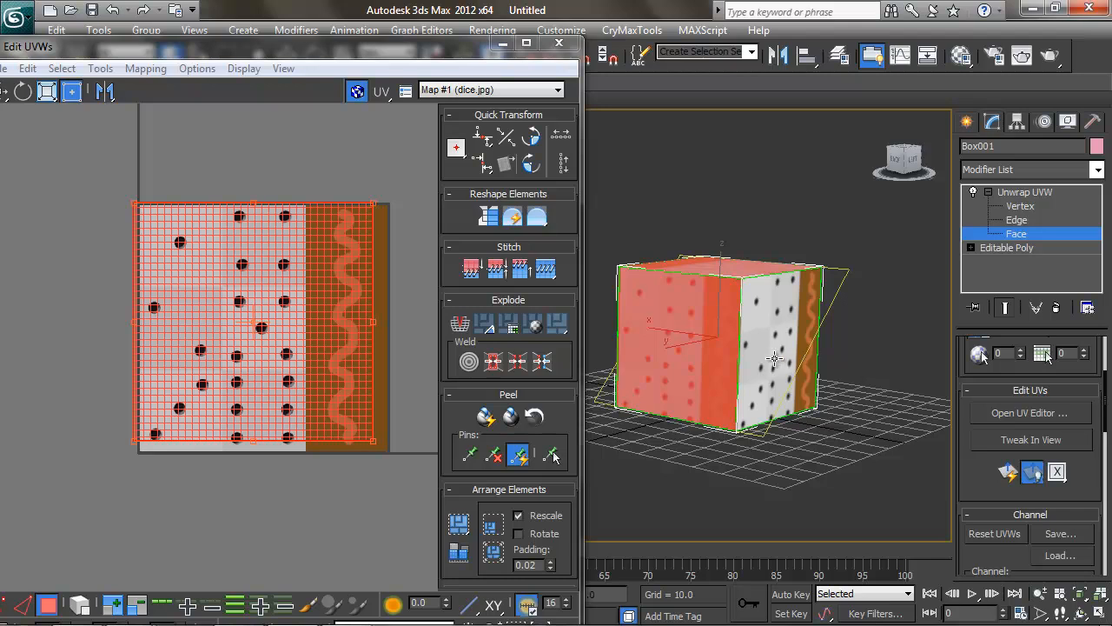
middle_drag(685, 344, 768, 375)
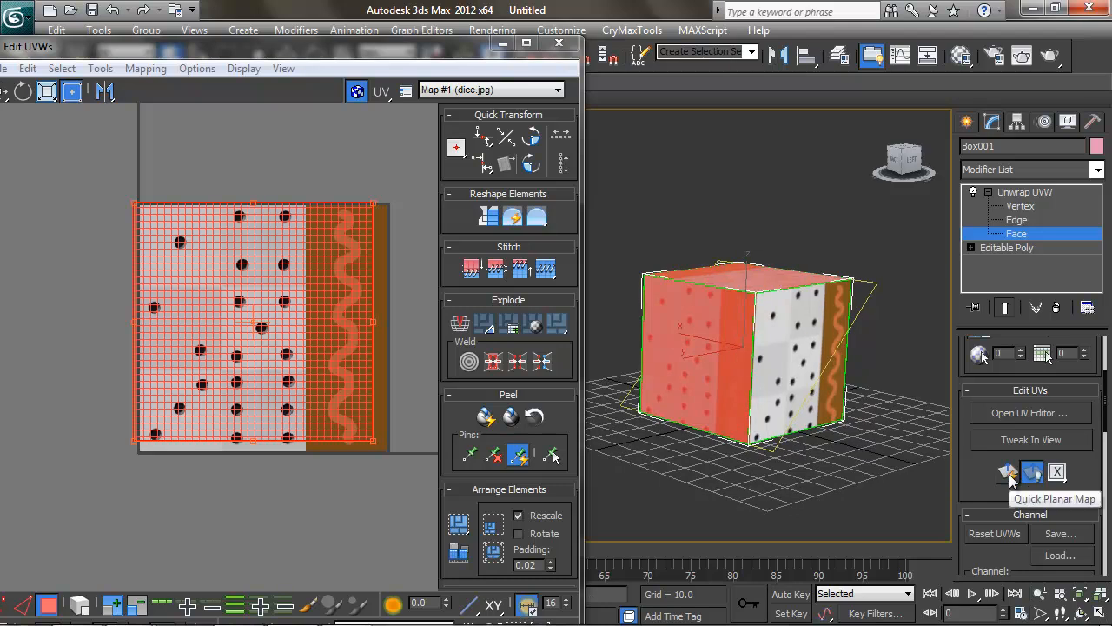
middle_drag(822, 405, 688, 354)
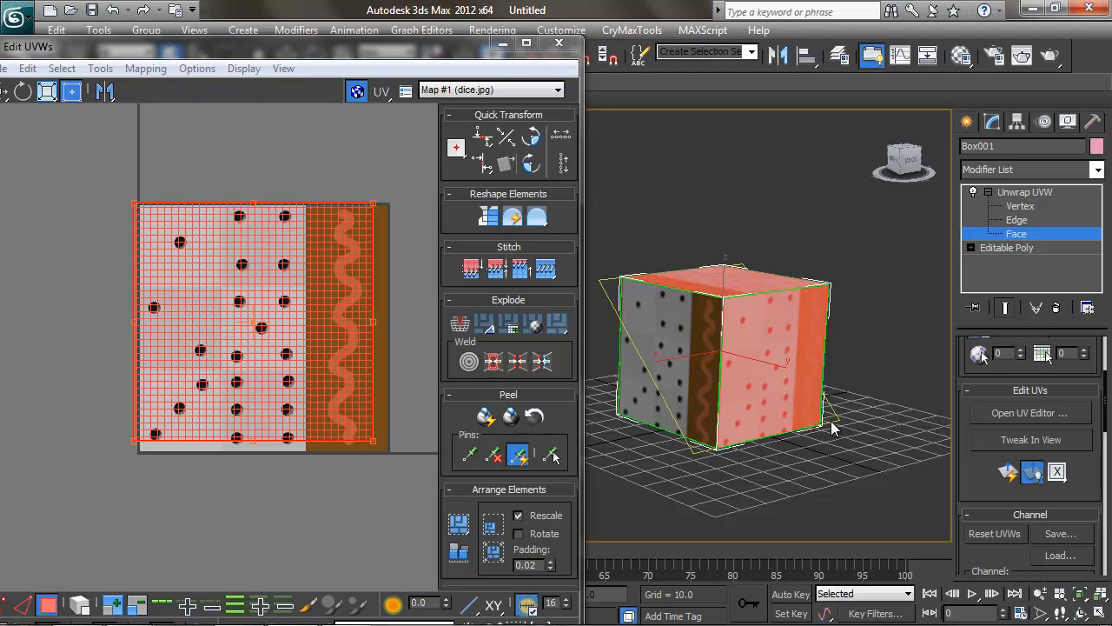
alt+middle_drag(638, 313, 786, 425)
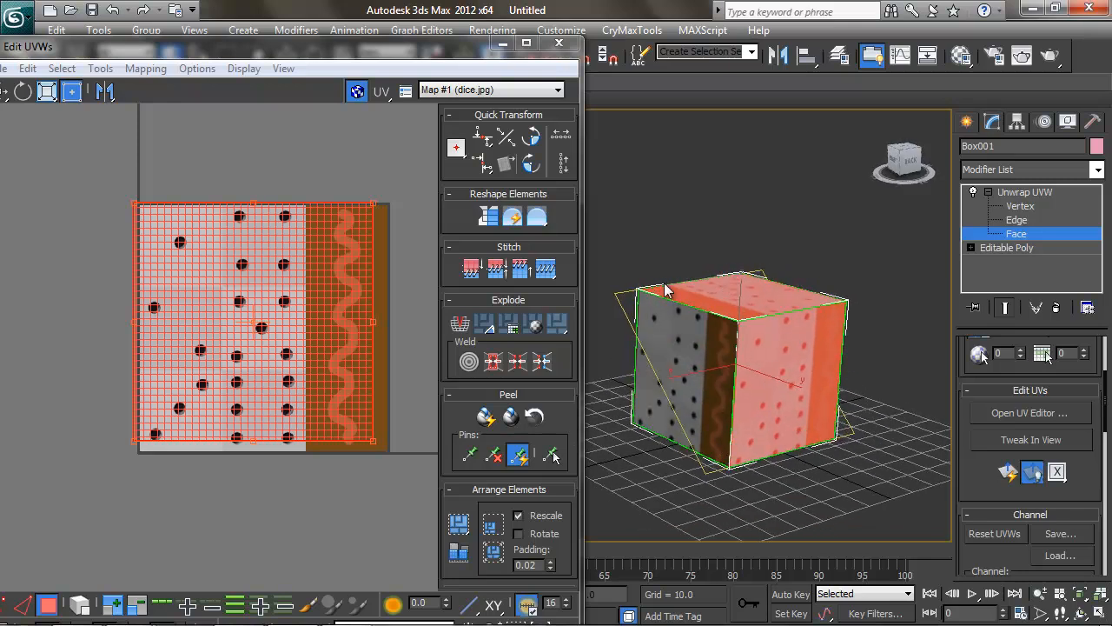
mouse_move(780, 418)
alt+middle_down()
mouse_move(765, 437)
mouse_move(794, 433)
alt+middle_up()
click(1006, 471)
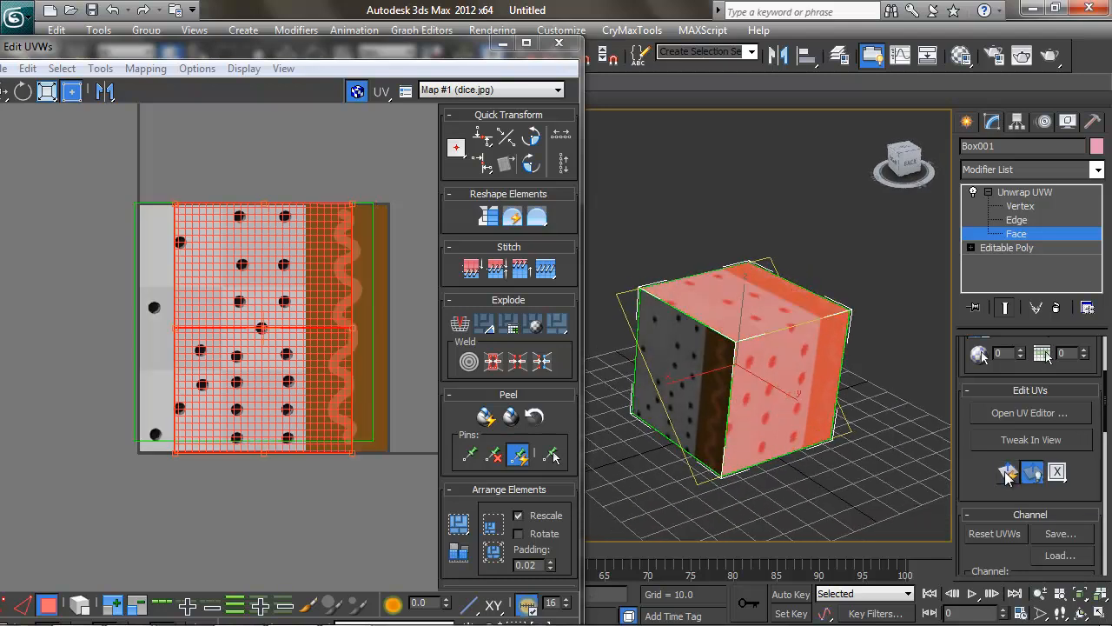
drag(272, 297, 95, 315)
middle_drag(168, 332, 275, 351)
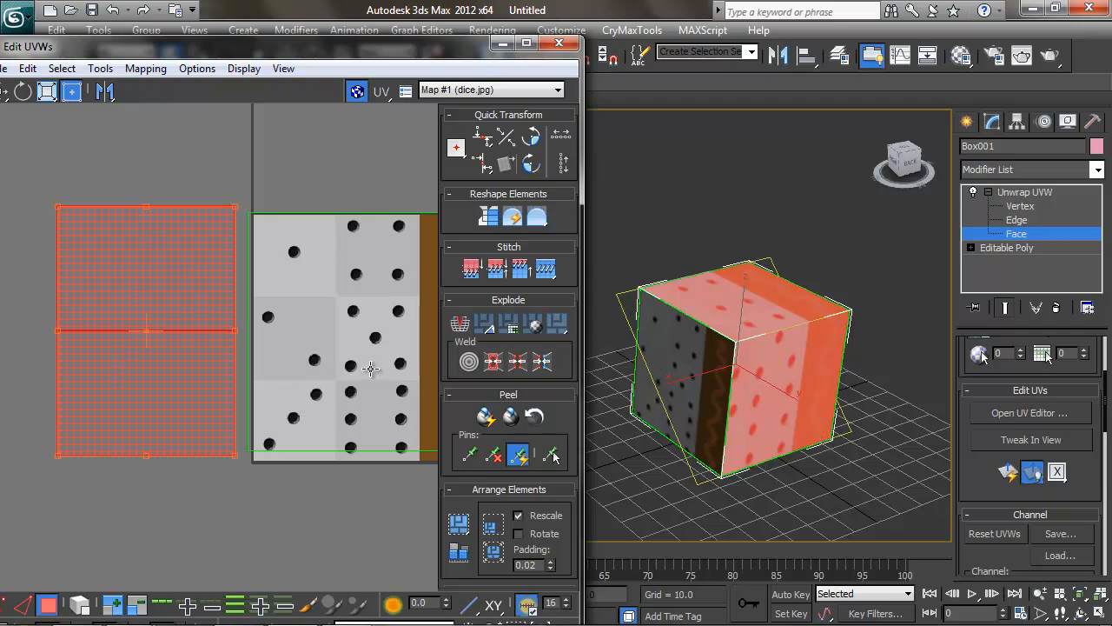
- Apply Quick Planar Map individually to three side faces of the box
alt+middle_drag(762, 401, 754, 341)
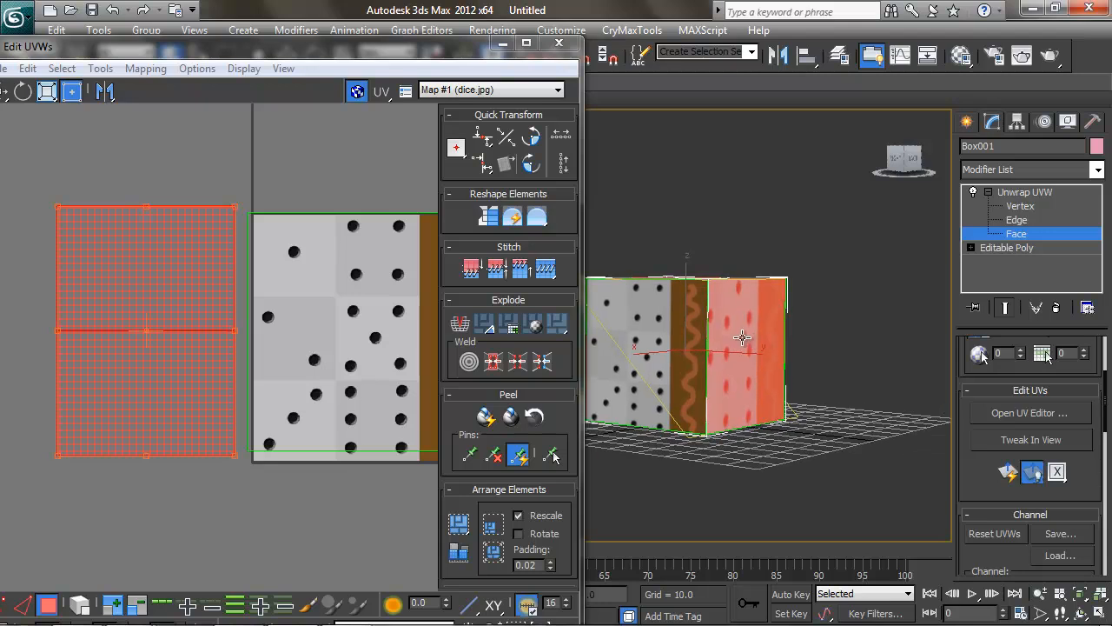
middle_drag(729, 329, 738, 330)
click(772, 324)
click(1009, 474)
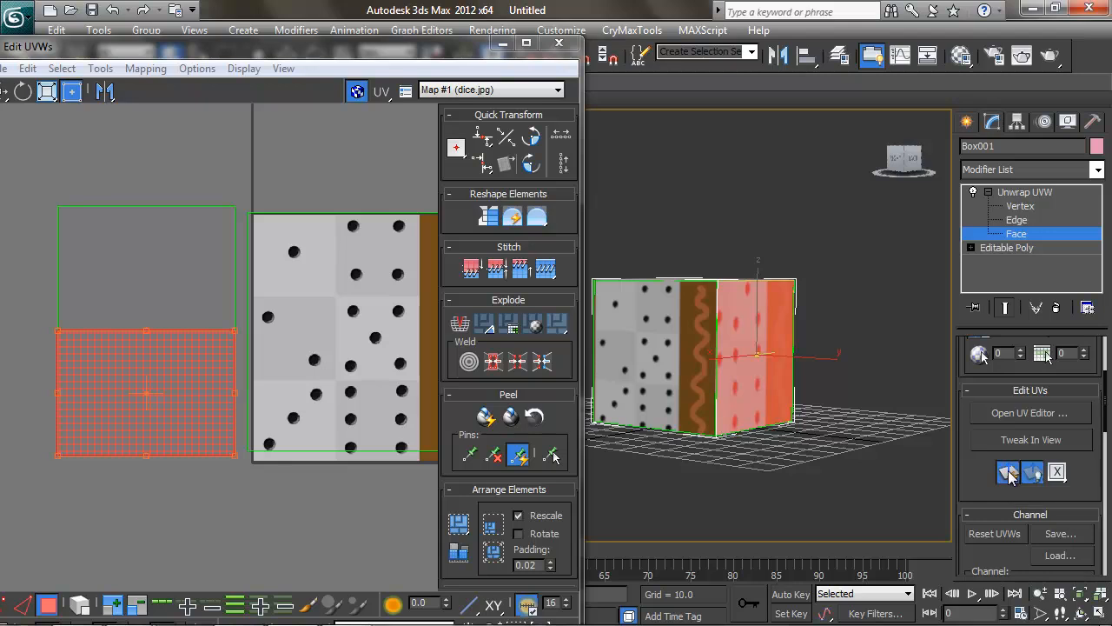
click(670, 334)
click(1008, 474)
scroll(695, 396, down, 2)
alt+middle_drag(691, 387, 687, 396)
click(703, 346)
click(1008, 473)
- Apply Quick Planar Map to the box's top face on its own and clear the face selection
alt+middle_drag(745, 315, 765, 352)
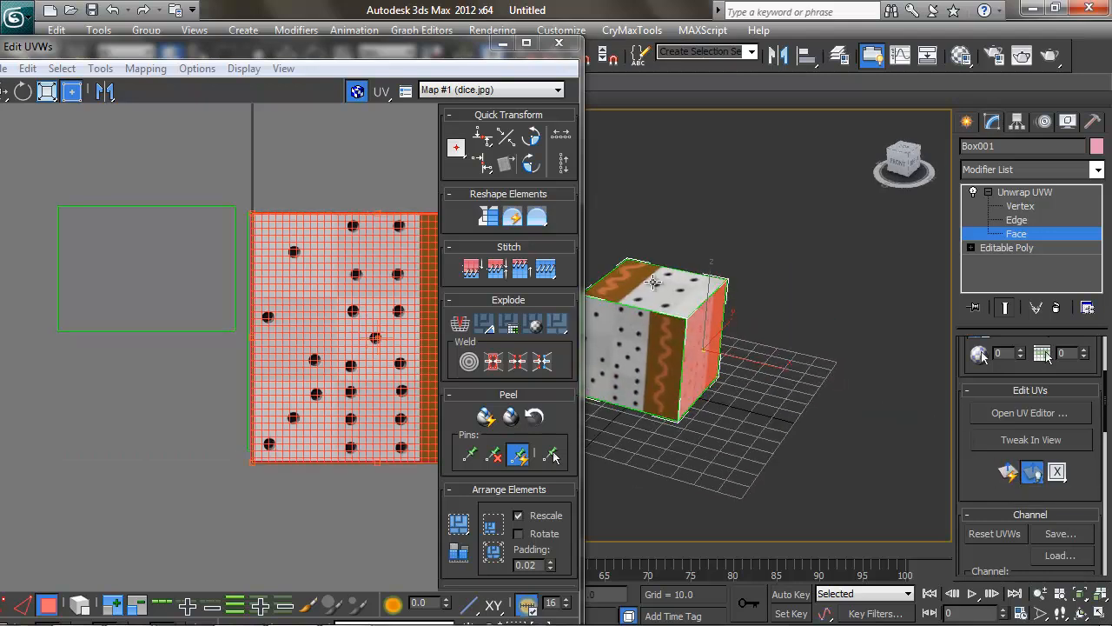
click(654, 281)
click(1008, 473)
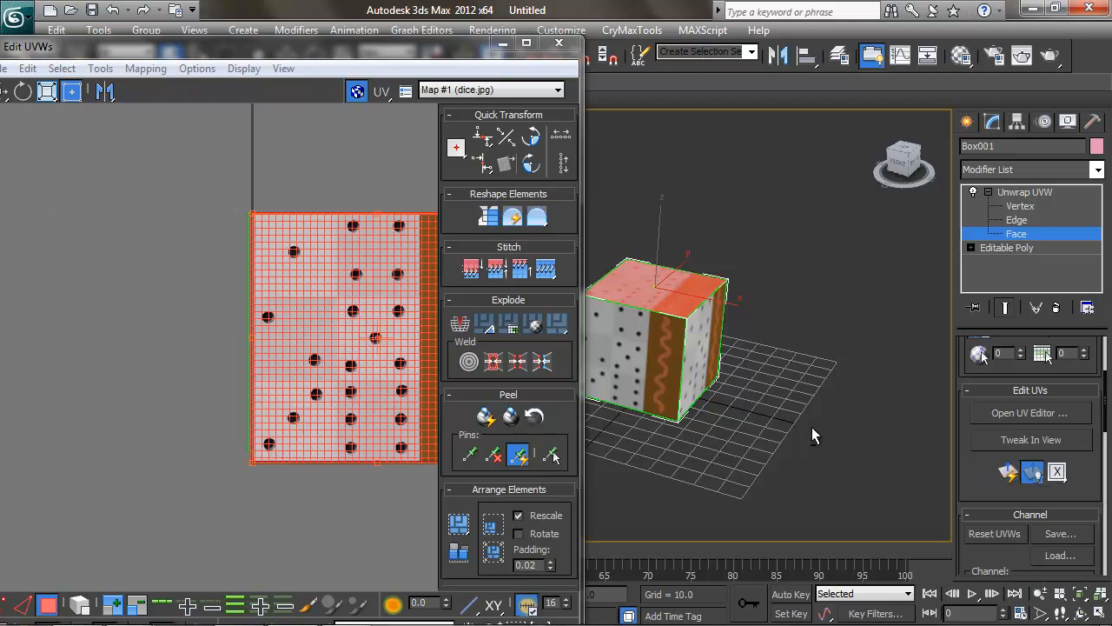
alt+middle_drag(811, 427, 874, 354)
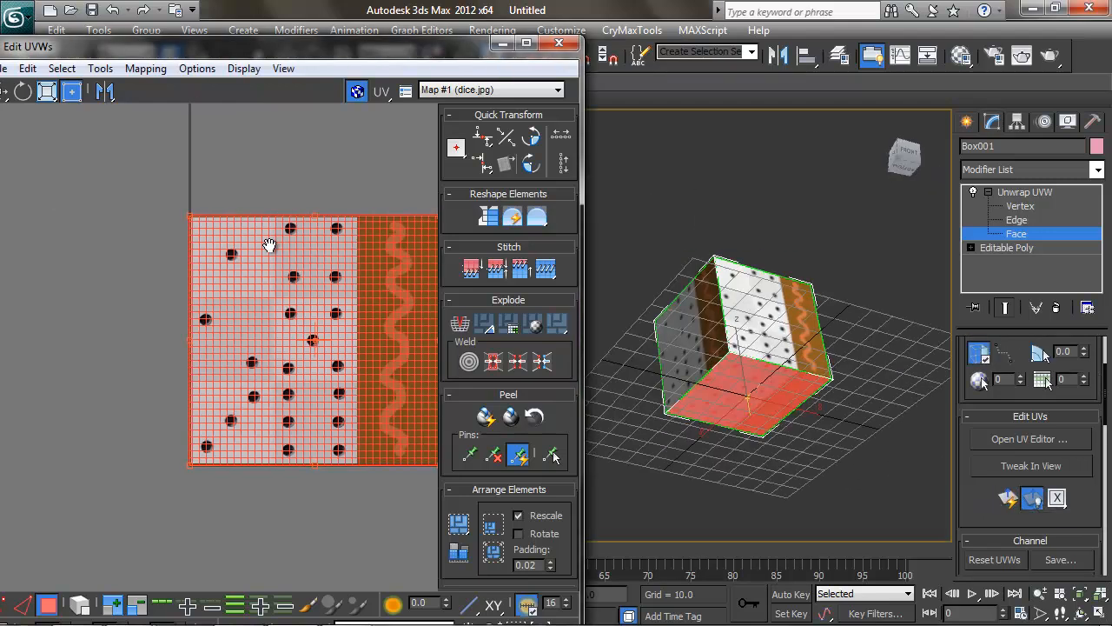
middle_drag(268, 246, 232, 249)
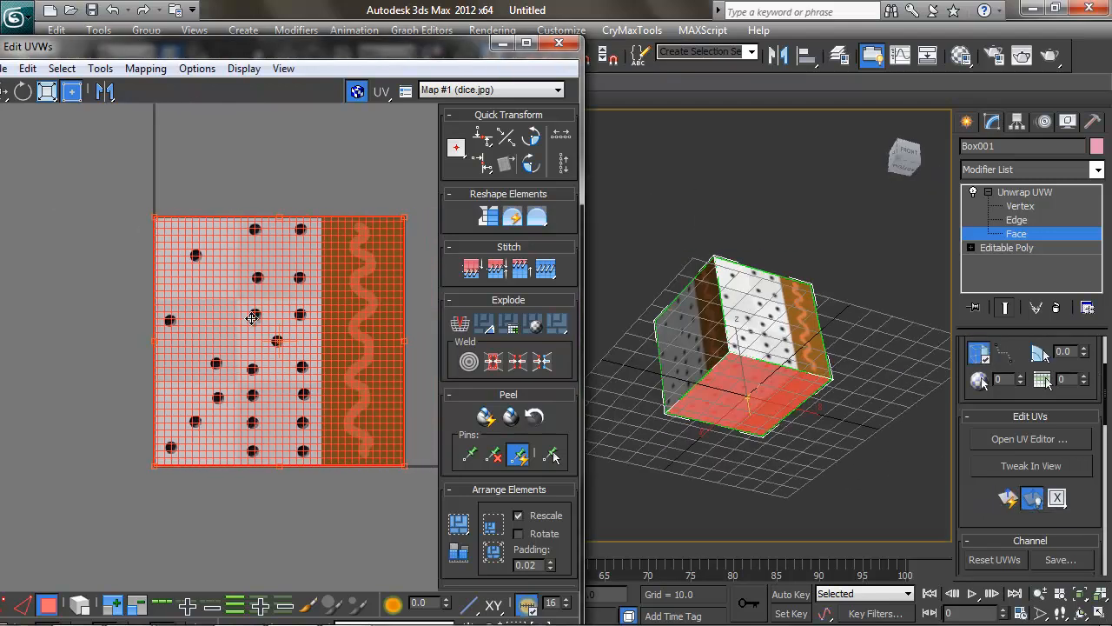
click(230, 195)
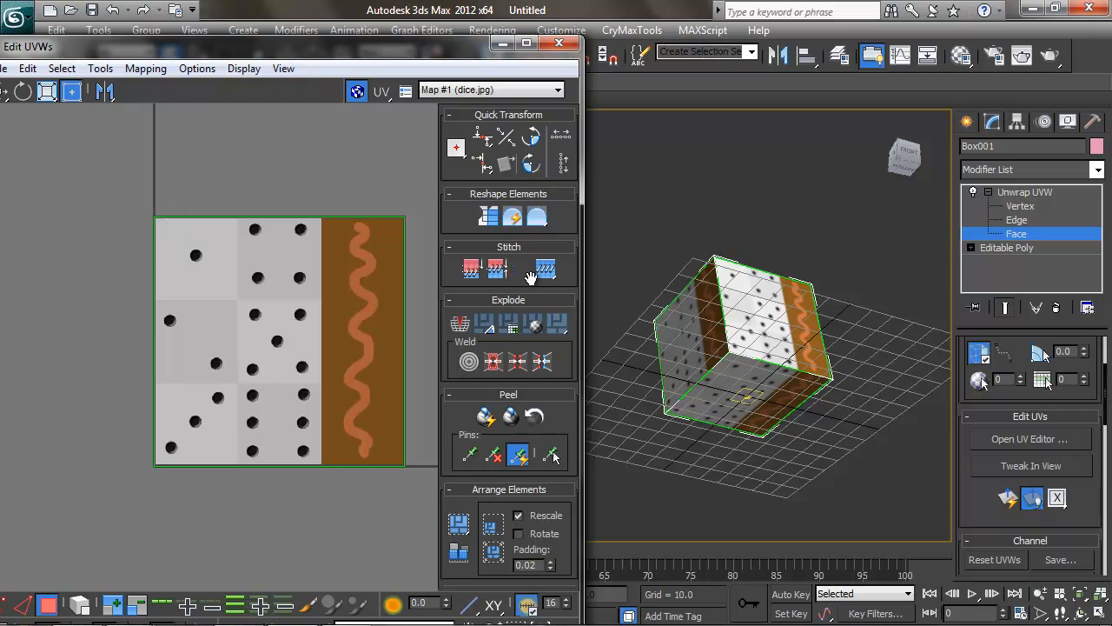
- Select one side face, scale its UVs down to the one-dot square of the dice texture, and deselect it
mouse_move(754, 302)
alt+middle_down()
mouse_move(817, 348)
mouse_move(875, 363)
mouse_move(807, 363)
mouse_move(777, 385)
mouse_move(808, 390)
mouse_move(701, 385)
mouse_move(737, 306)
alt+middle_up()
scroll(777, 385, up, 3)
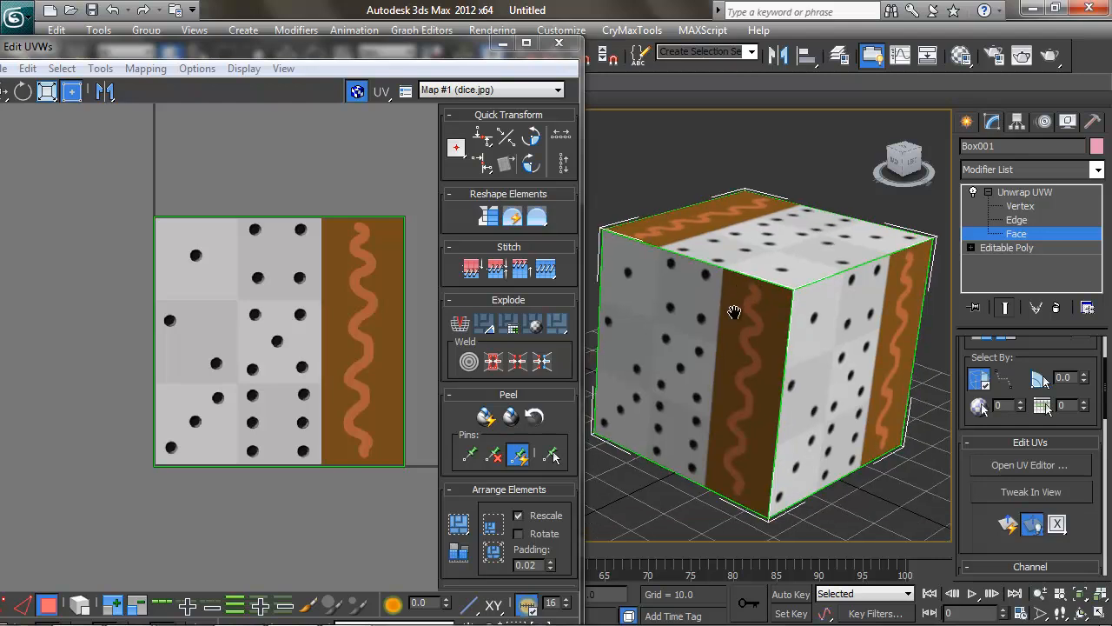
middle_drag(848, 355, 784, 321)
click(831, 321)
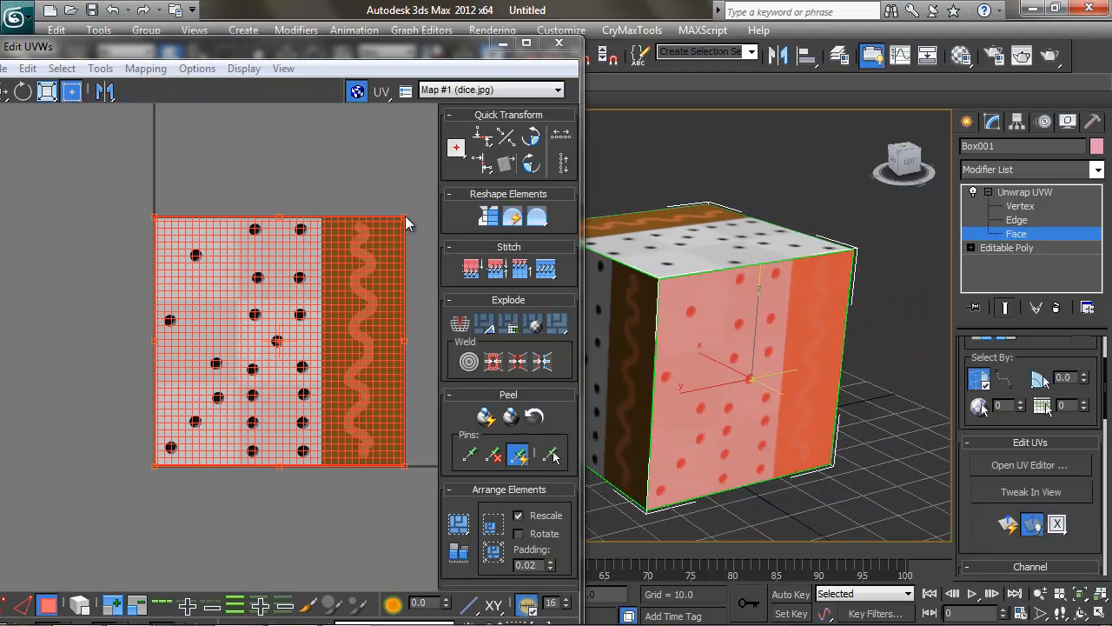
drag(405, 217, 211, 233)
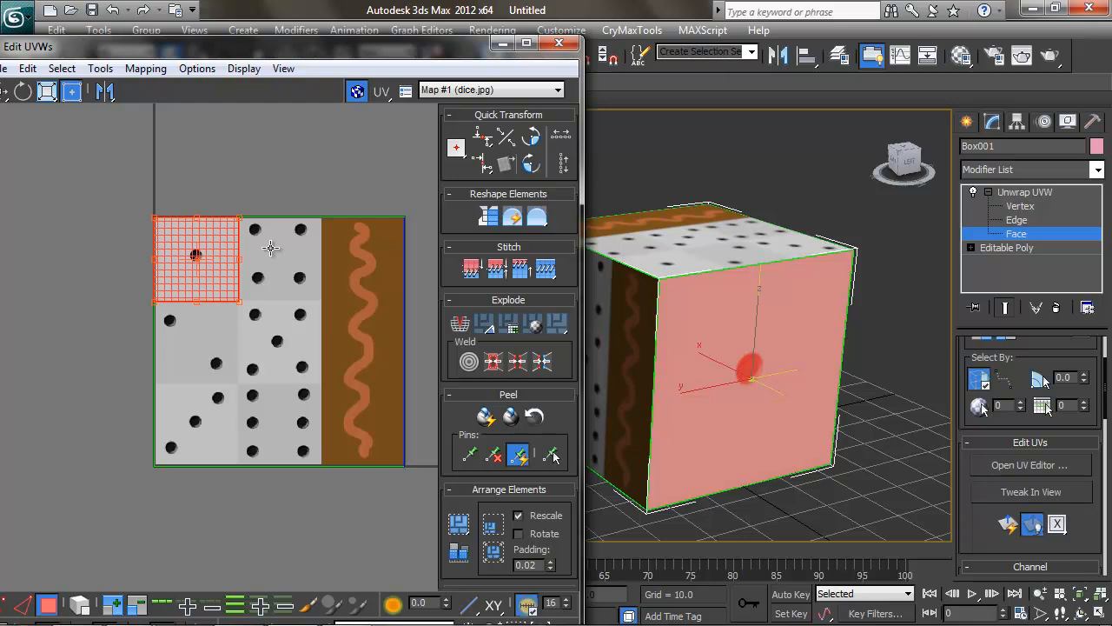
click(780, 167)
middle_drag(717, 249, 747, 246)
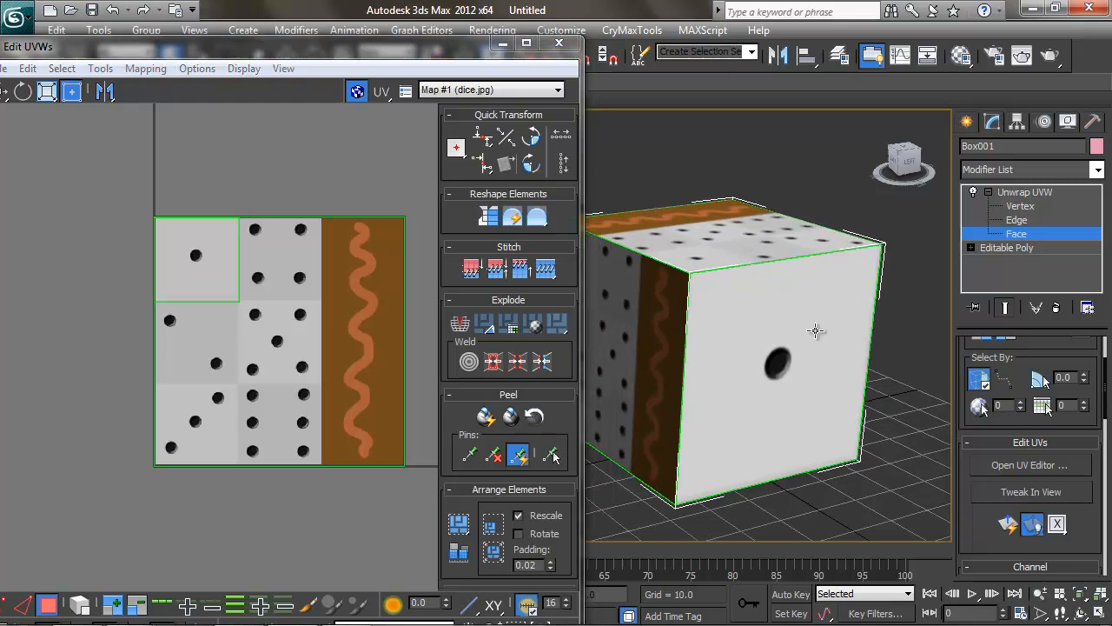
- Select the side face beside the one-dot face and fit its UVs to the two-dot square of the dice texture
scroll(788, 333, down, 3)
alt+middle_drag(717, 318, 711, 321)
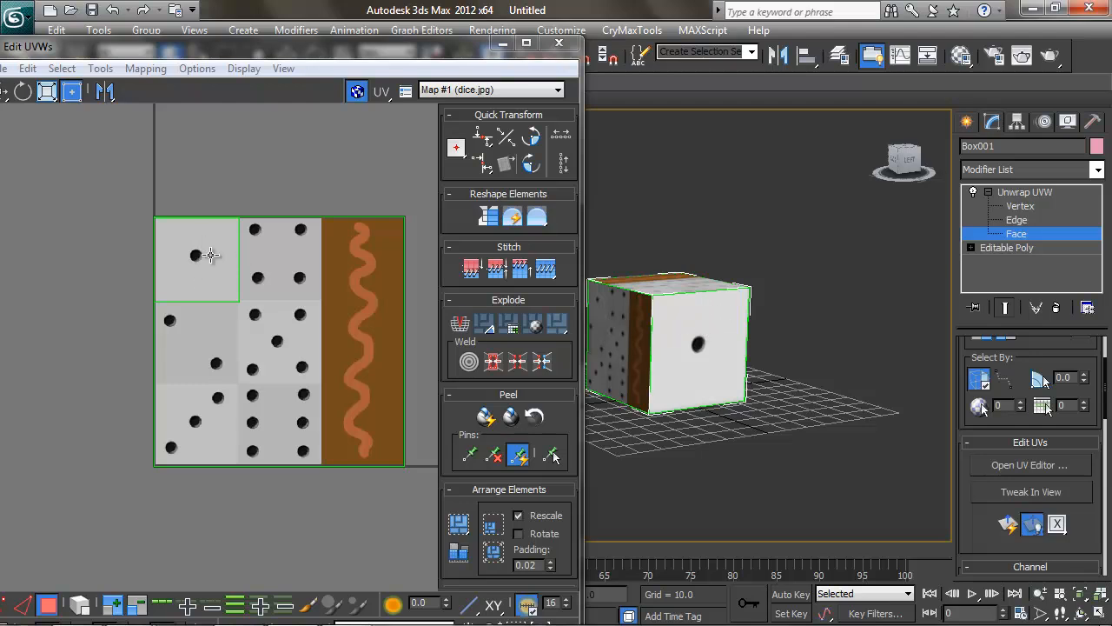
alt+middle_drag(779, 328, 701, 341)
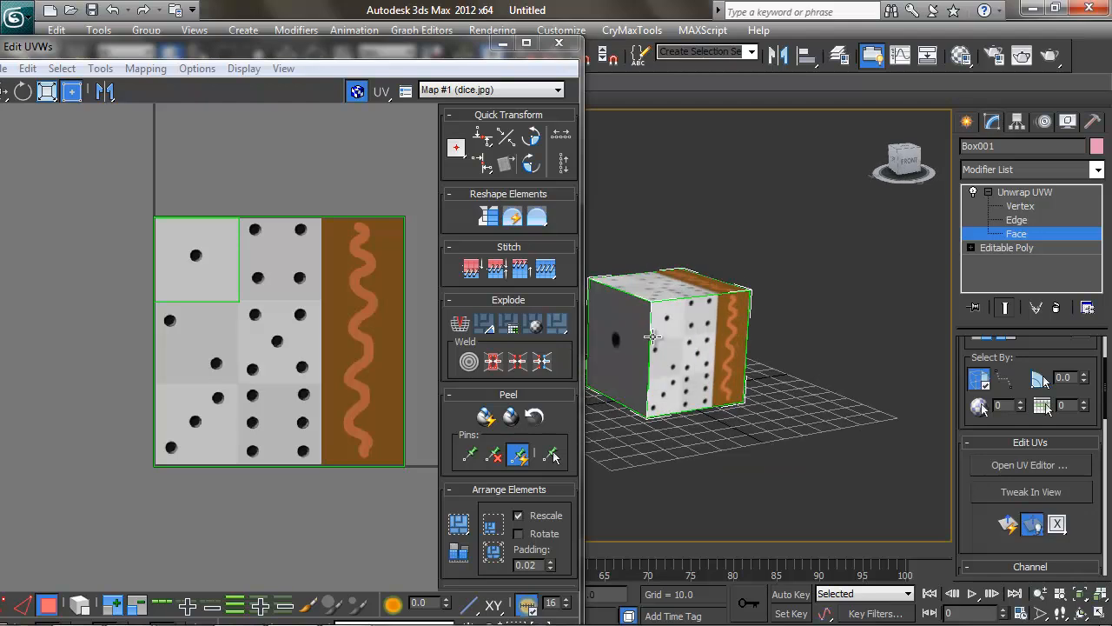
click(699, 342)
drag(403, 219, 216, 332)
drag(234, 379, 238, 381)
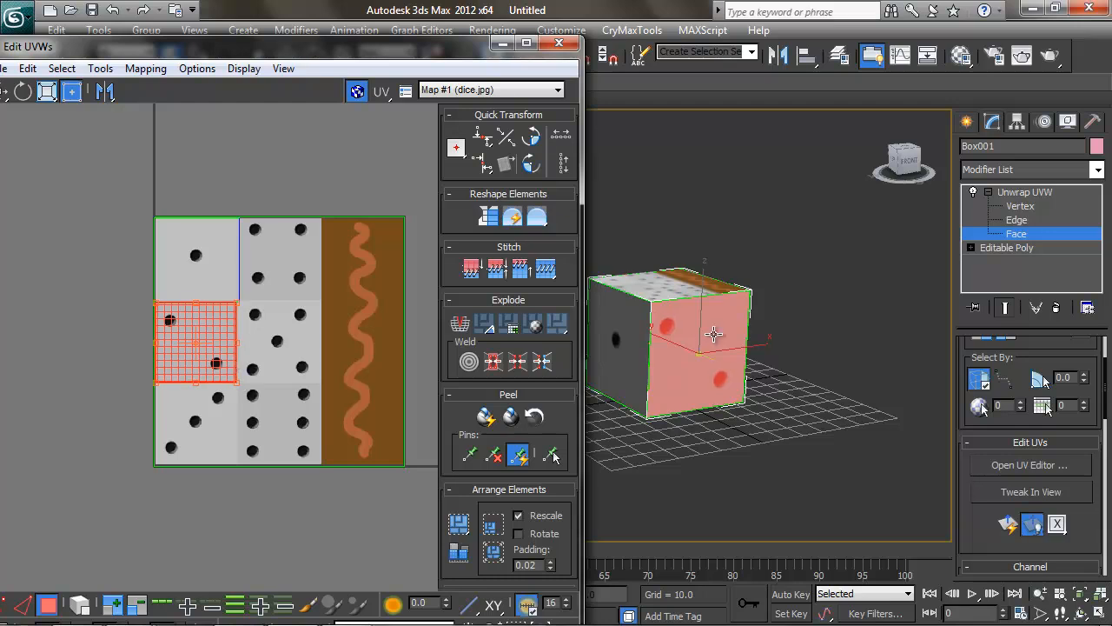
drag(191, 324, 191, 325)
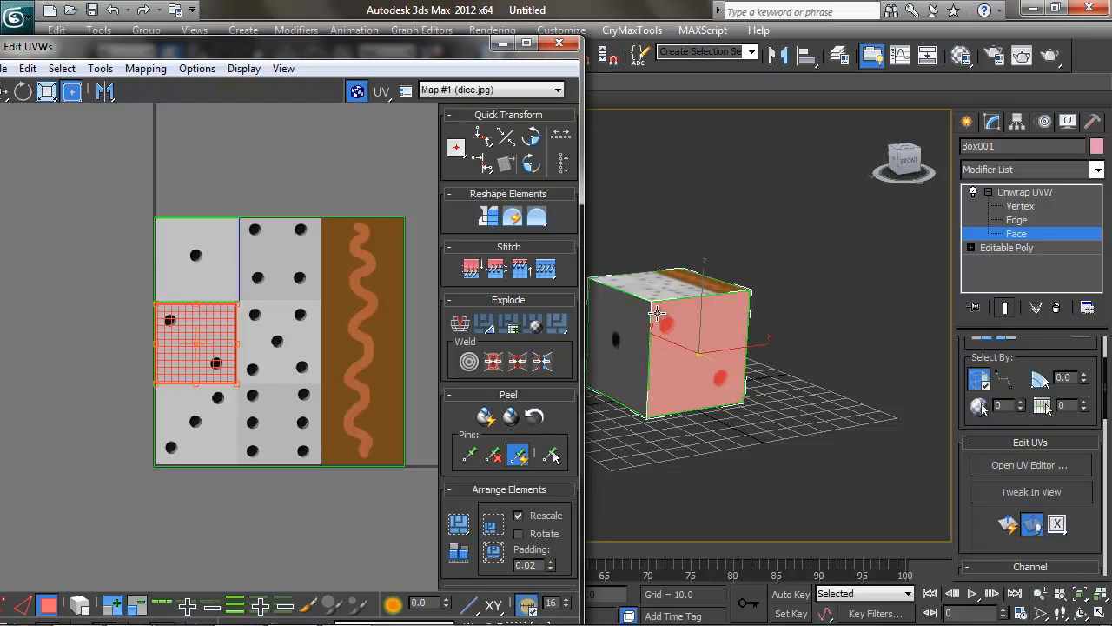
- Select the next side face around the box and scale its UVs down to the three-dot square
alt+middle_drag(754, 283, 643, 295)
click(396, 260)
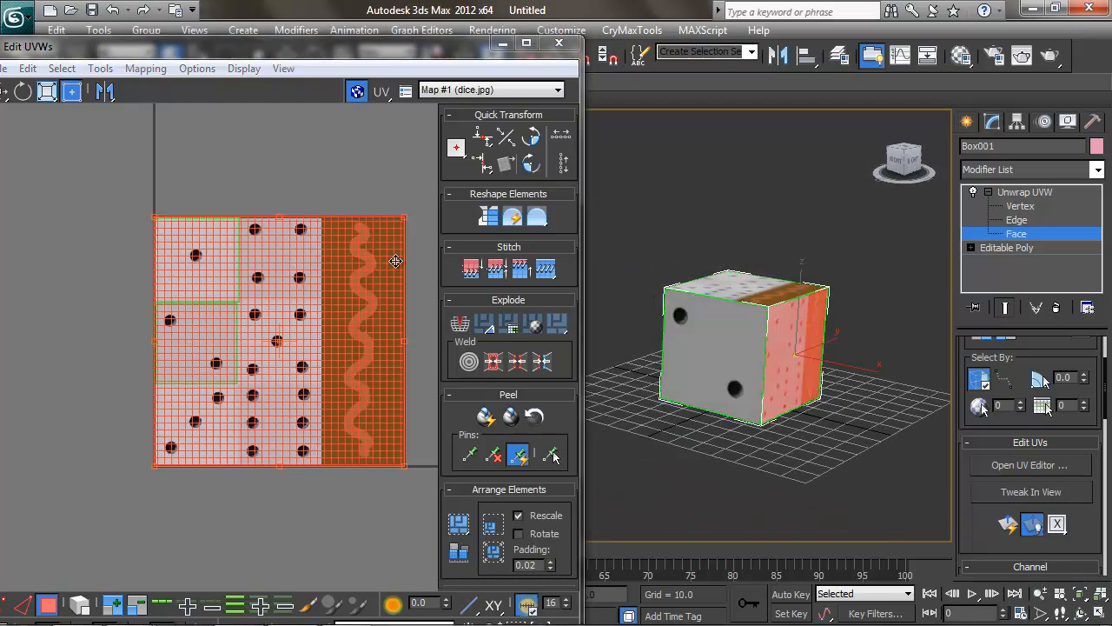
ctrl+drag(405, 219, 216, 388)
- Select the remaining side face and proportionally scale its UVs to the four-dot square
alt+middle_drag(737, 314, 886, 349)
key(ctrl+z)
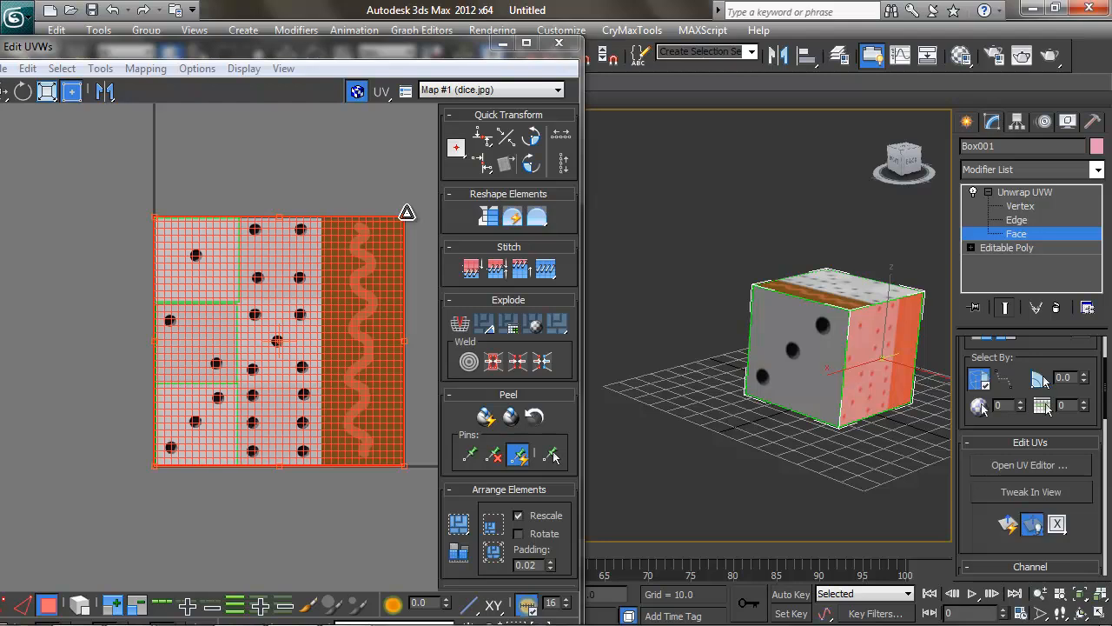
ctrl+drag(404, 214, 320, 267)
alt+middle_drag(845, 361, 769, 361)
drag(322, 266, 321, 263)
- Select the box's top face, shrink its UVs, and position them over the five-dot square
alt+middle_drag(888, 350, 815, 426)
click(769, 330)
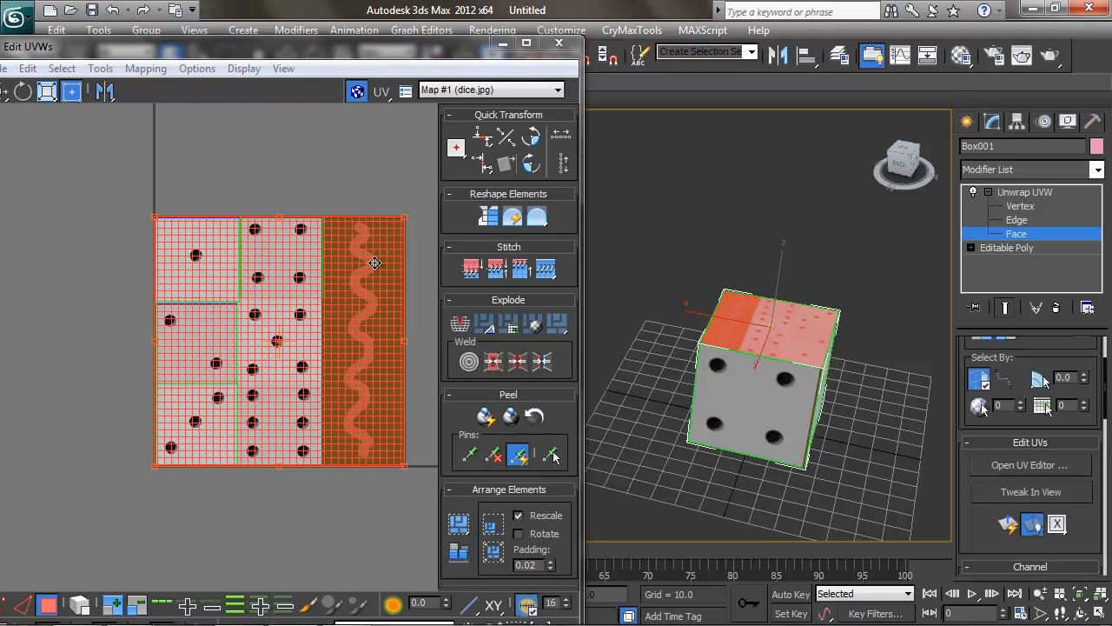
ctrl+drag(404, 219, 242, 427)
drag(214, 425, 298, 351)
ctrl+drag(320, 388, 301, 362)
- Select the box's bottom face, scale its UVs to the six-dot square, and clear the selection
alt+middle_drag(731, 434, 771, 393)
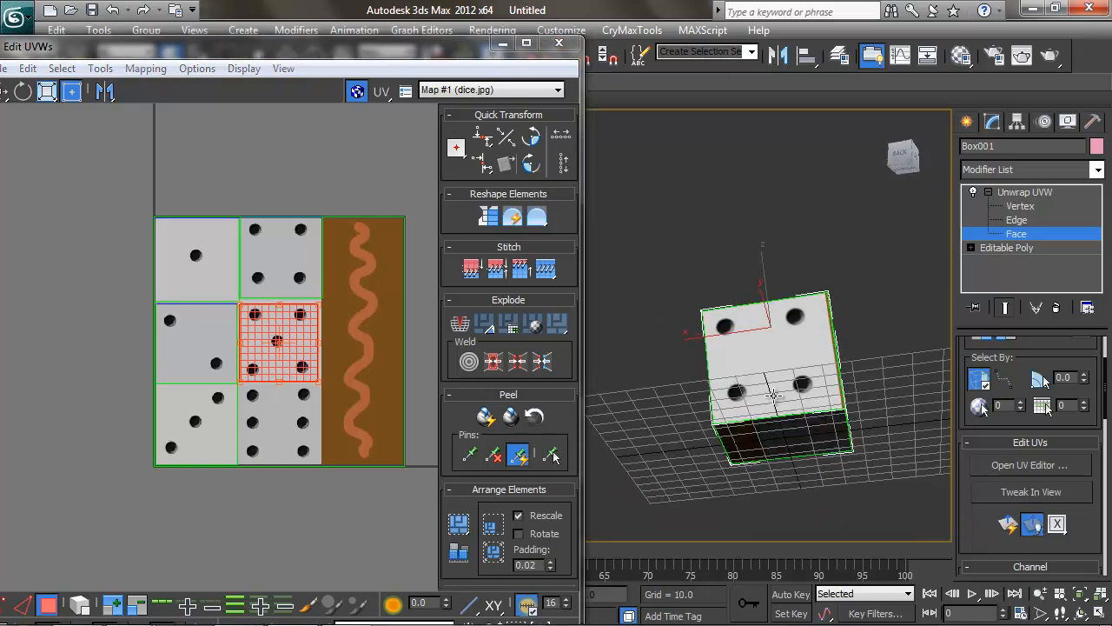
click(796, 441)
ctrl+drag(400, 216, 304, 422)
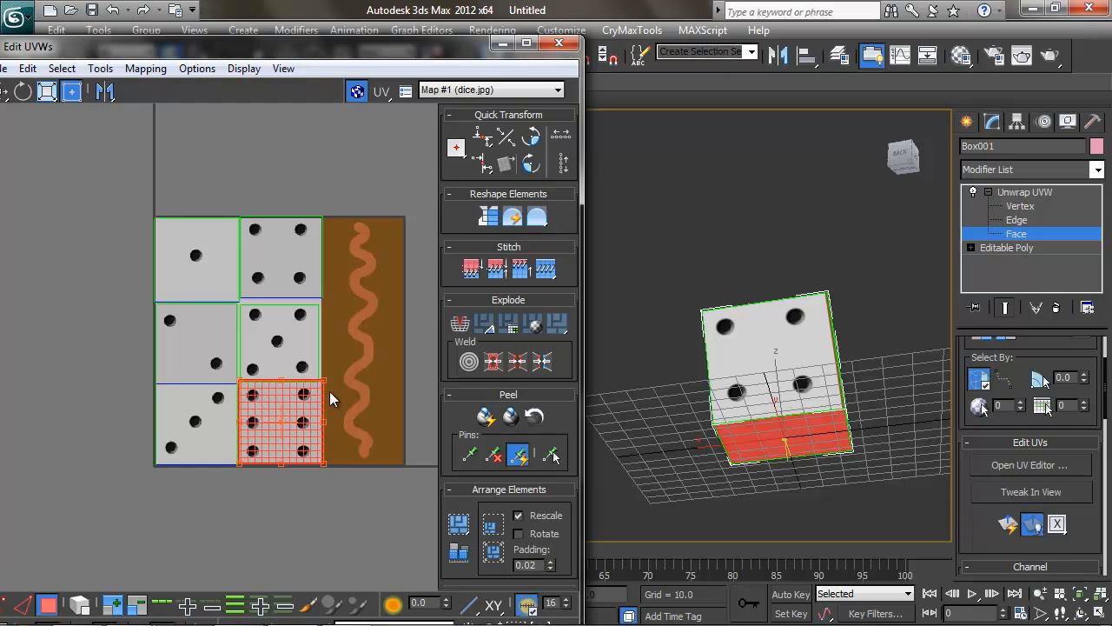
ctrl+drag(321, 379, 318, 384)
click(629, 330)
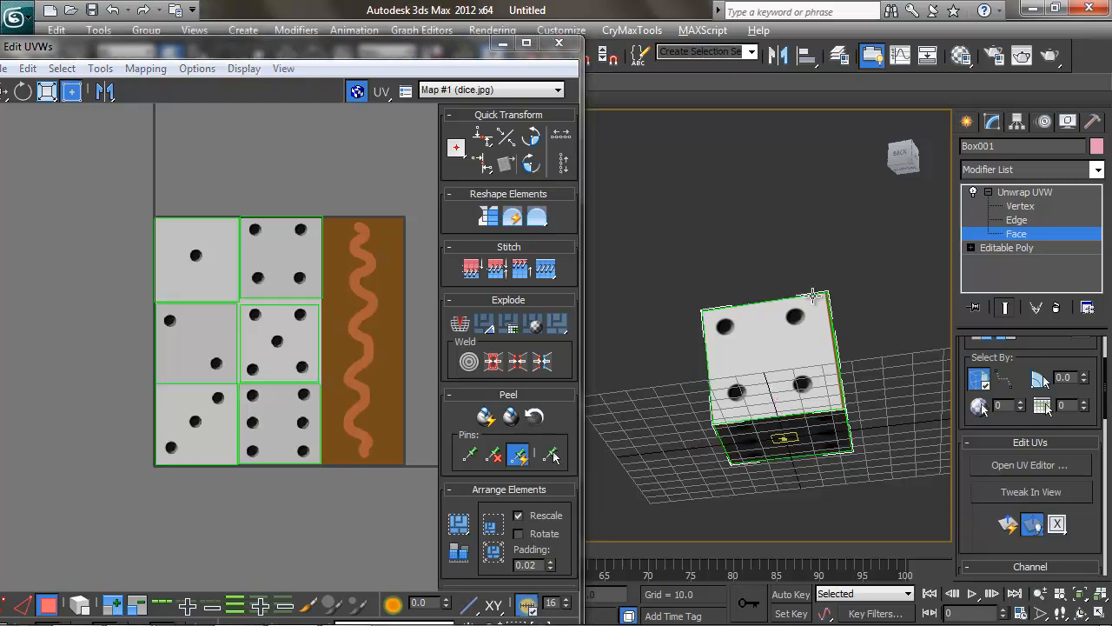
- Fine-tune the four-dot face's UVs to stay inside their square, clear of the brown strip, and deselect them
click(785, 334)
middle_drag(799, 329, 779, 335)
click(773, 295)
middle_drag(849, 297, 779, 305)
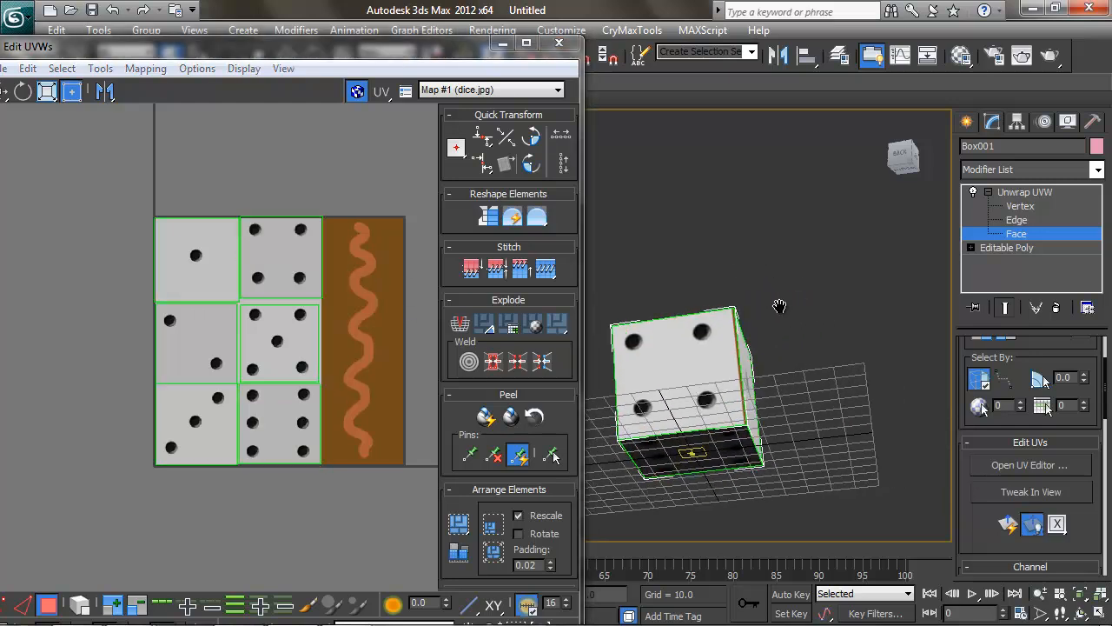
scroll(776, 306, up, 5)
alt+middle_drag(858, 324, 819, 339)
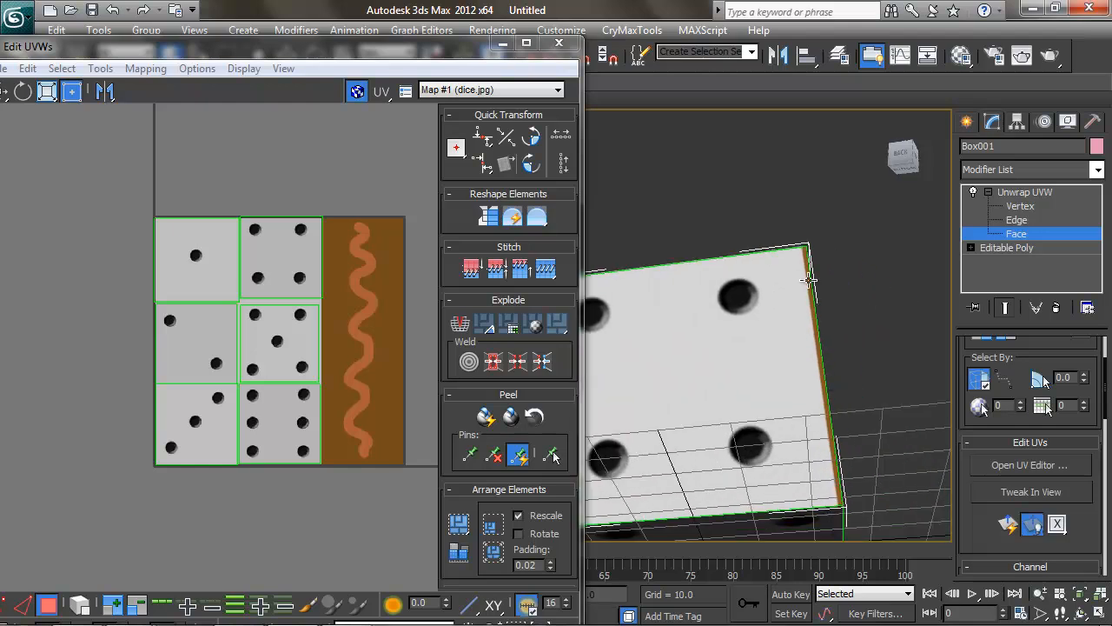
click(294, 258)
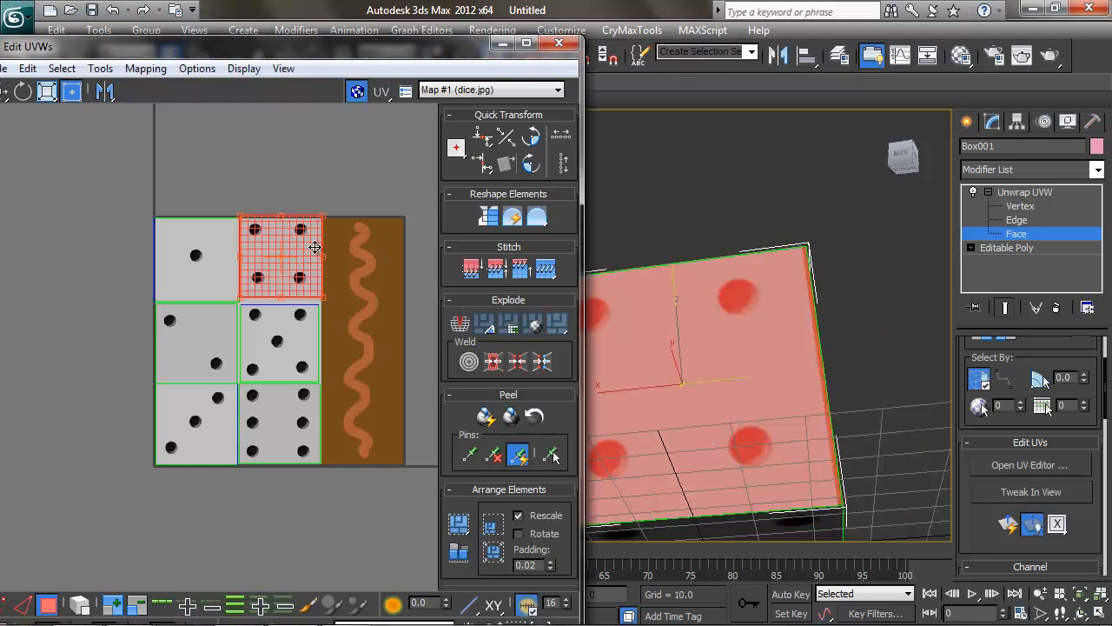
scroll(331, 236, up, 3)
drag(307, 235, 289, 272)
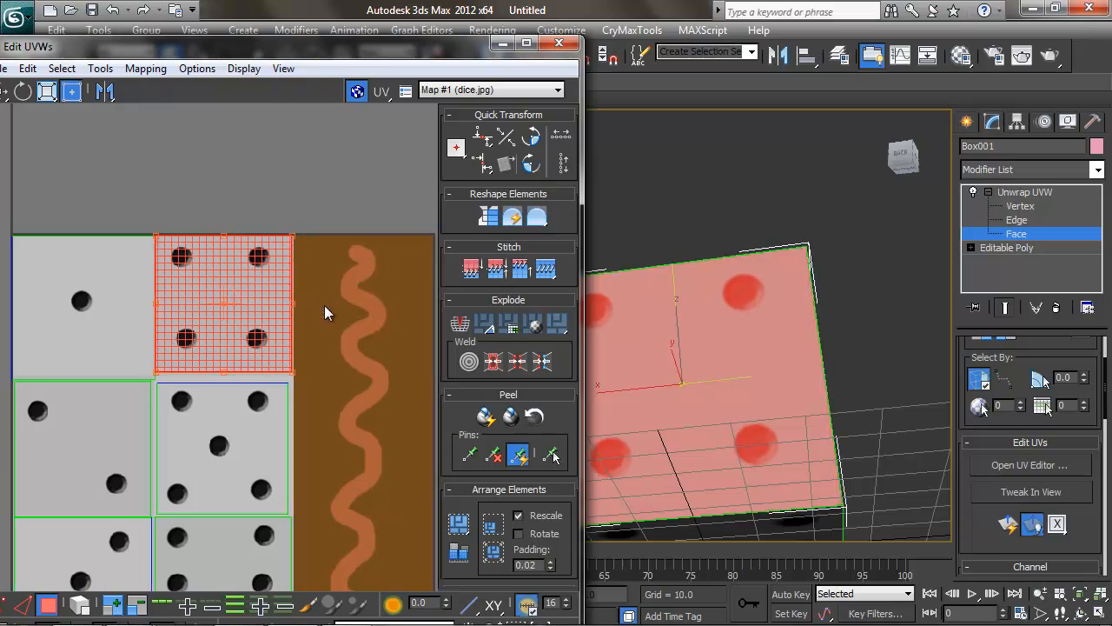
scroll(326, 306, up, 2)
middle_drag(211, 273, 242, 267)
scroll(242, 266, up, 3)
drag(274, 244, 275, 248)
middle_drag(289, 281, 301, 270)
scroll(301, 270, down, 5)
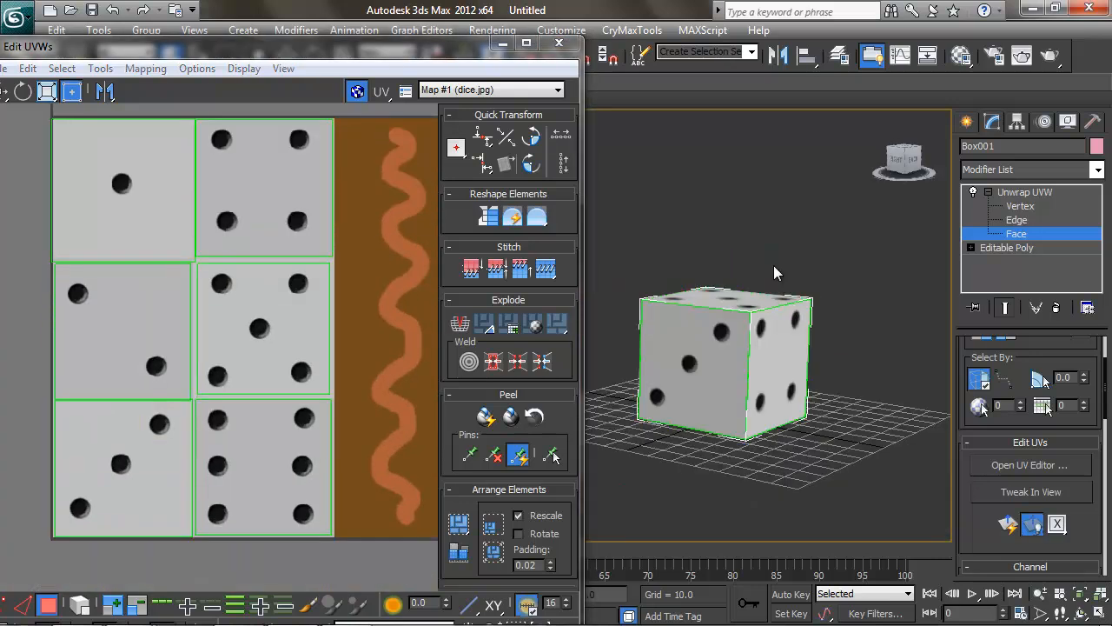
- Convert the textured die to an Editable Poly, collapsing its Unwrap UVW modifier
right_click(772, 297)
mouse_move(770, 473)
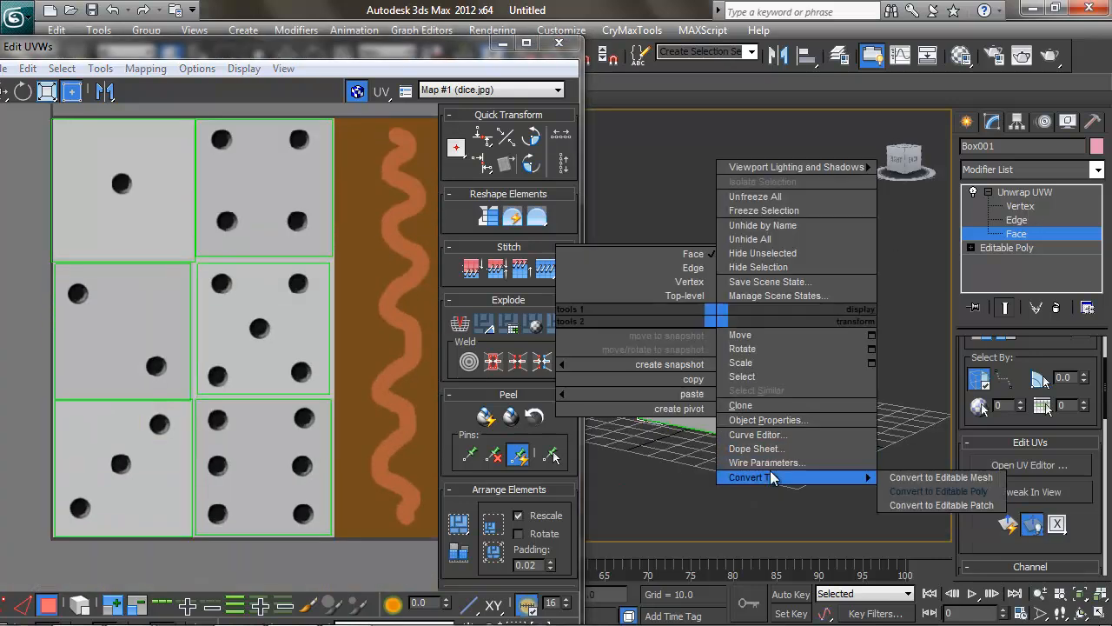
click(912, 482)
click(750, 218)
middle_drag(774, 229, 641, 259)
key(z)
click(532, 381)
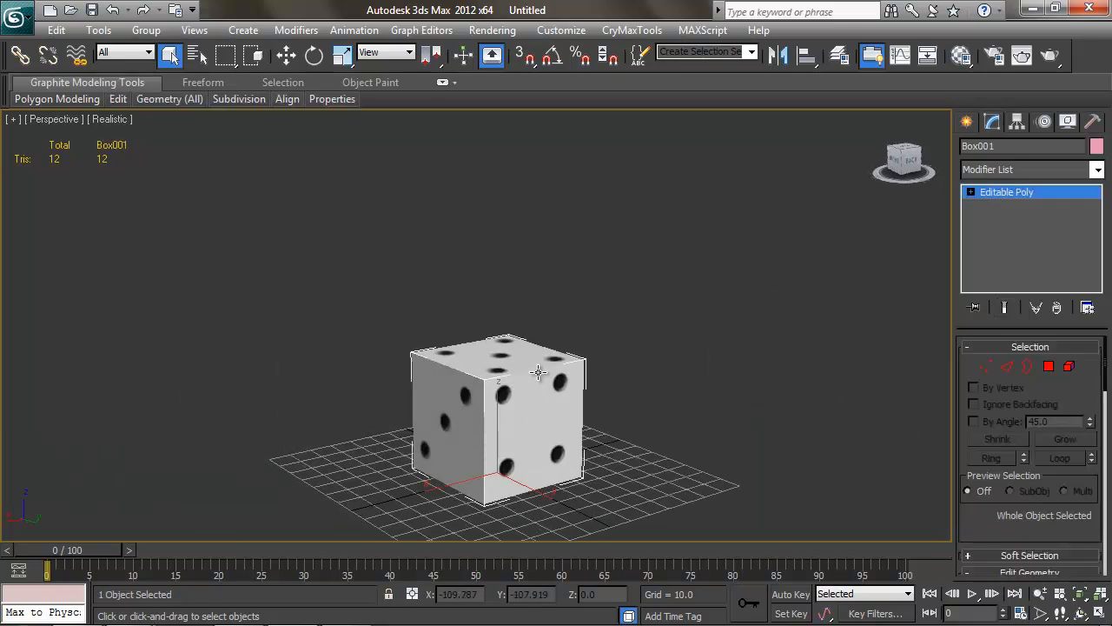
key(z)
scroll(563, 369, down, 6)
alt+middle_drag(593, 372, 714, 362)
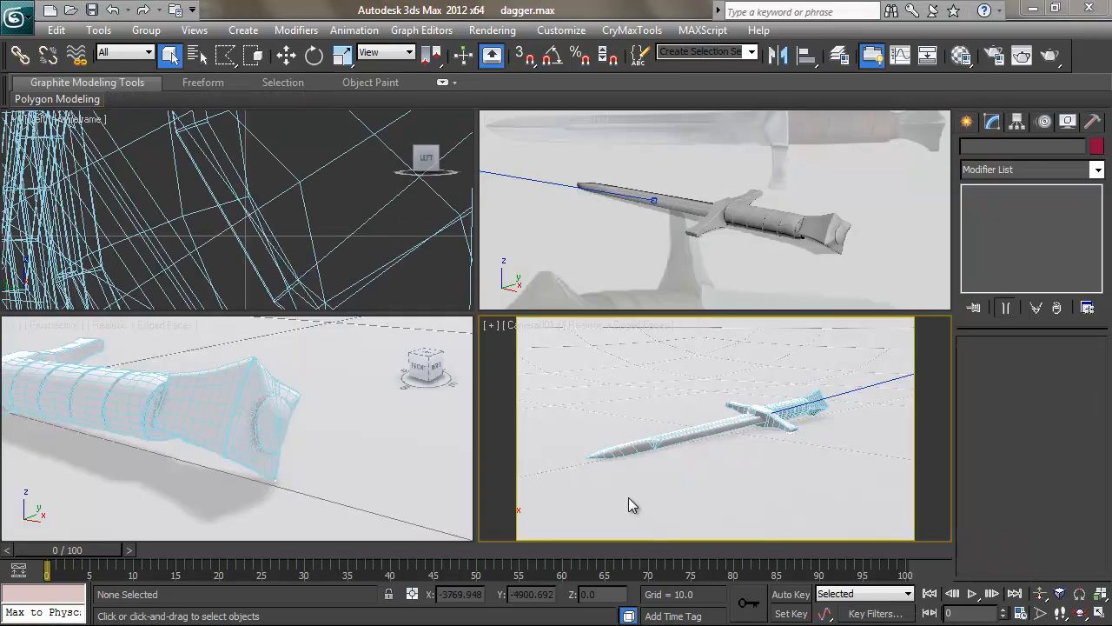
- Maximise the perspective viewport of the dagger scene and isolate the dagger mesh
middle_drag(164, 379, 267, 372)
scroll(294, 379, down, 3)
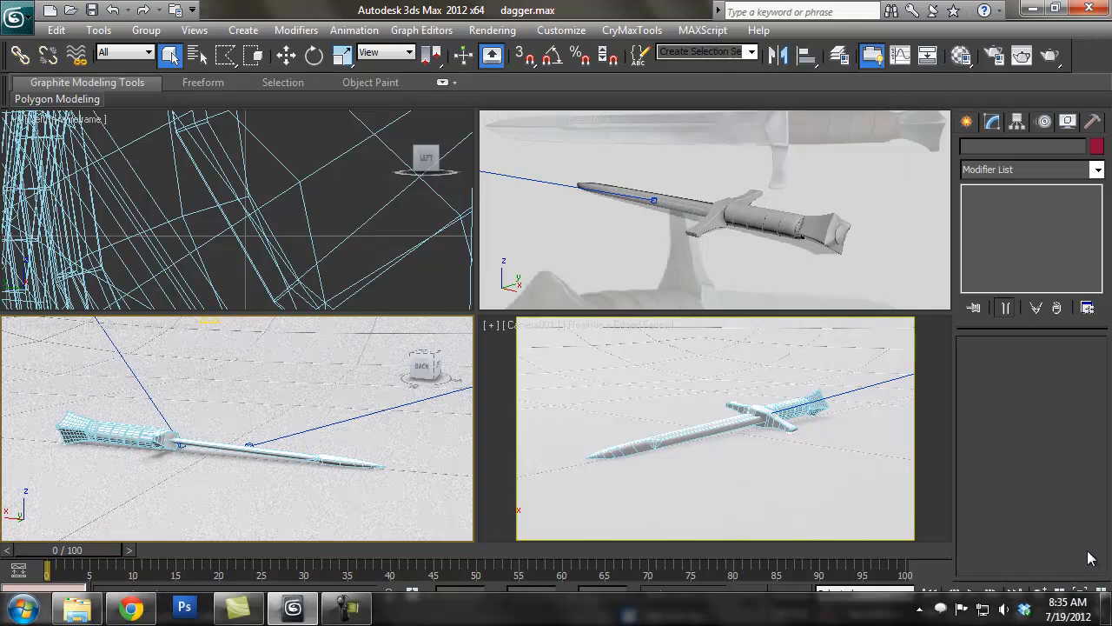
key(alt+w)
alt+middle_drag(712, 439, 545, 367)
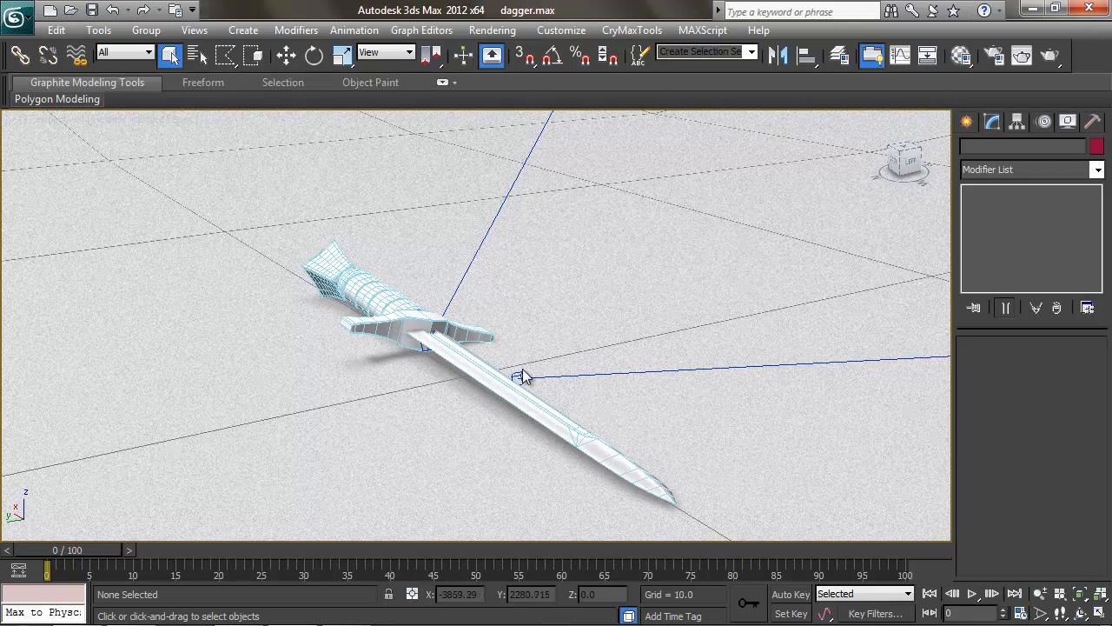
click(515, 390)
right_click(380, 287)
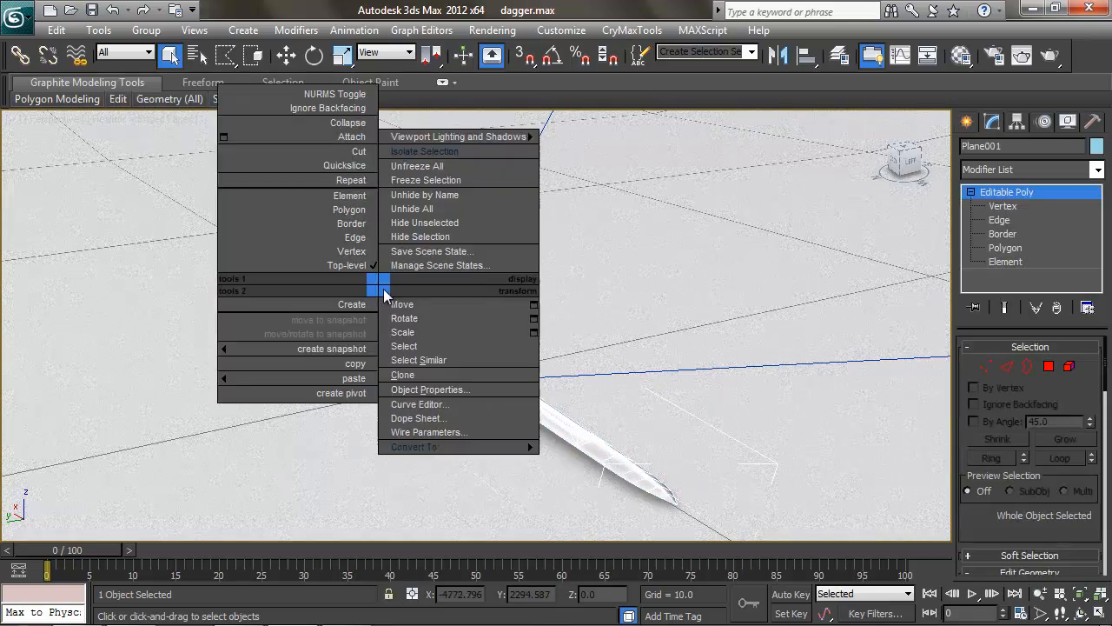
click(441, 153)
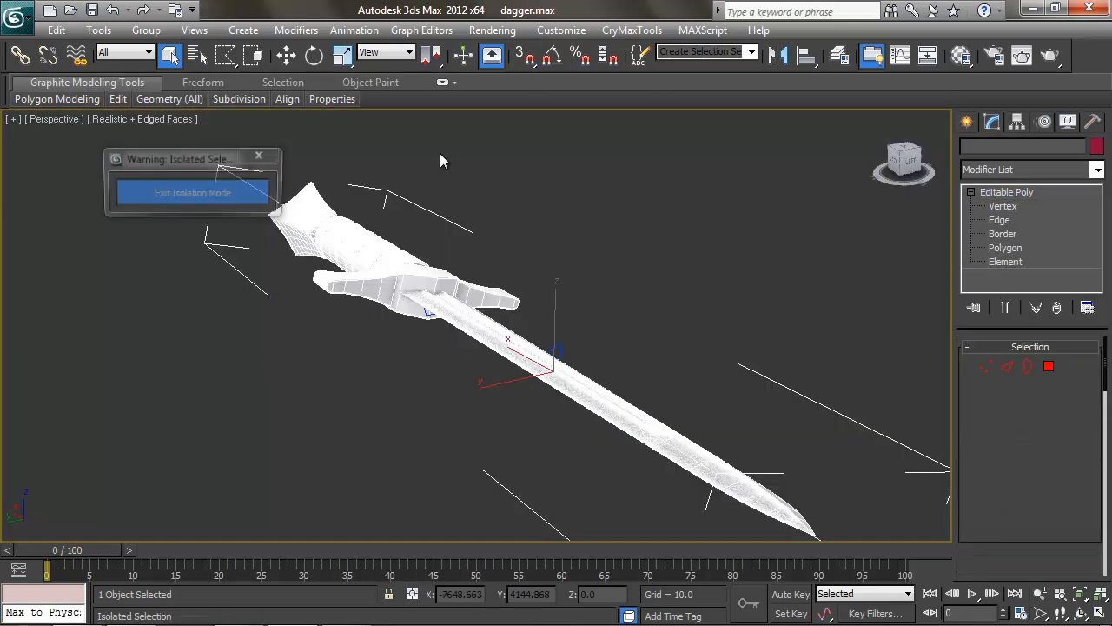
- Change the perspective viewport's display style to Shaded, keeping Edged Faces on
scroll(457, 286, down, 2)
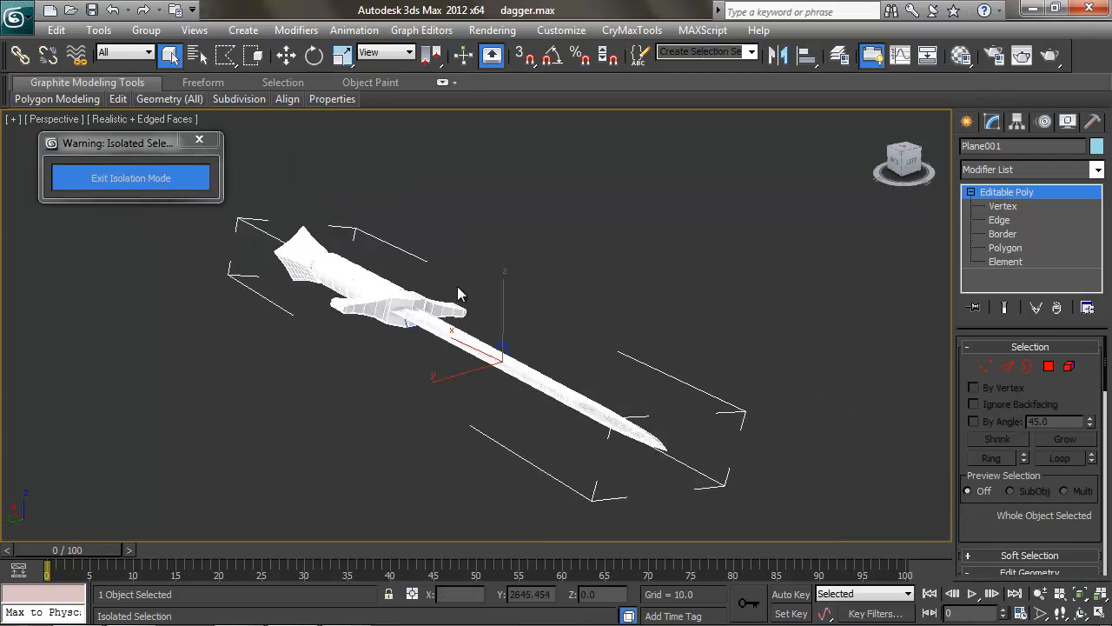
alt+middle_drag(457, 286, 657, 282)
alt+middle_drag(445, 292, 564, 331)
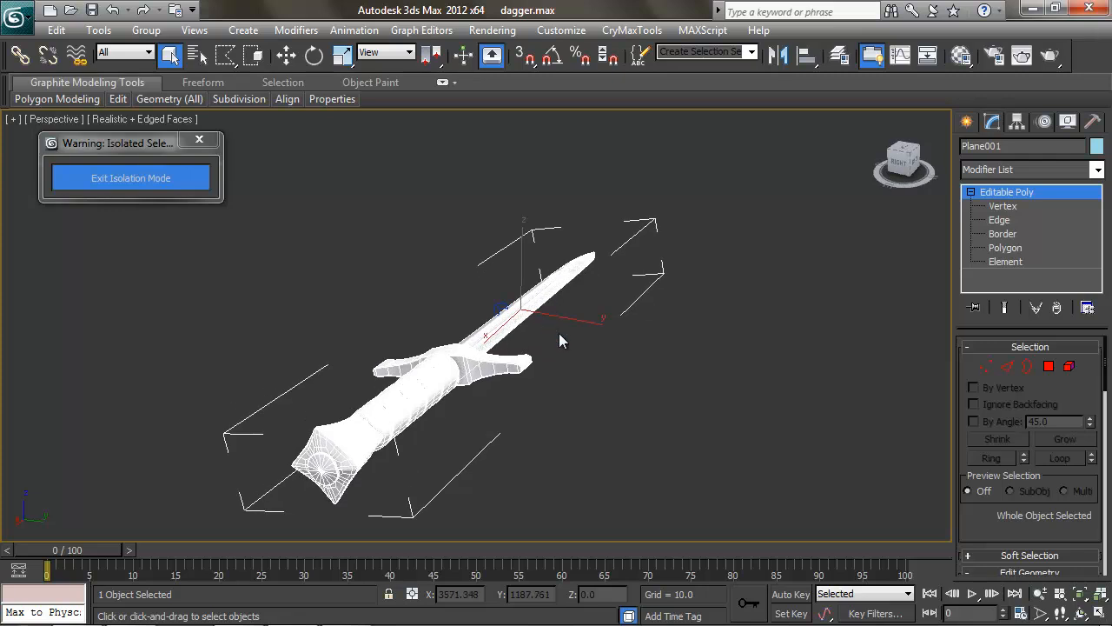
alt+middle_drag(413, 417, 415, 383)
scroll(518, 388, up, 3)
alt+middle_drag(518, 387, 560, 370)
scroll(556, 365, down, 5)
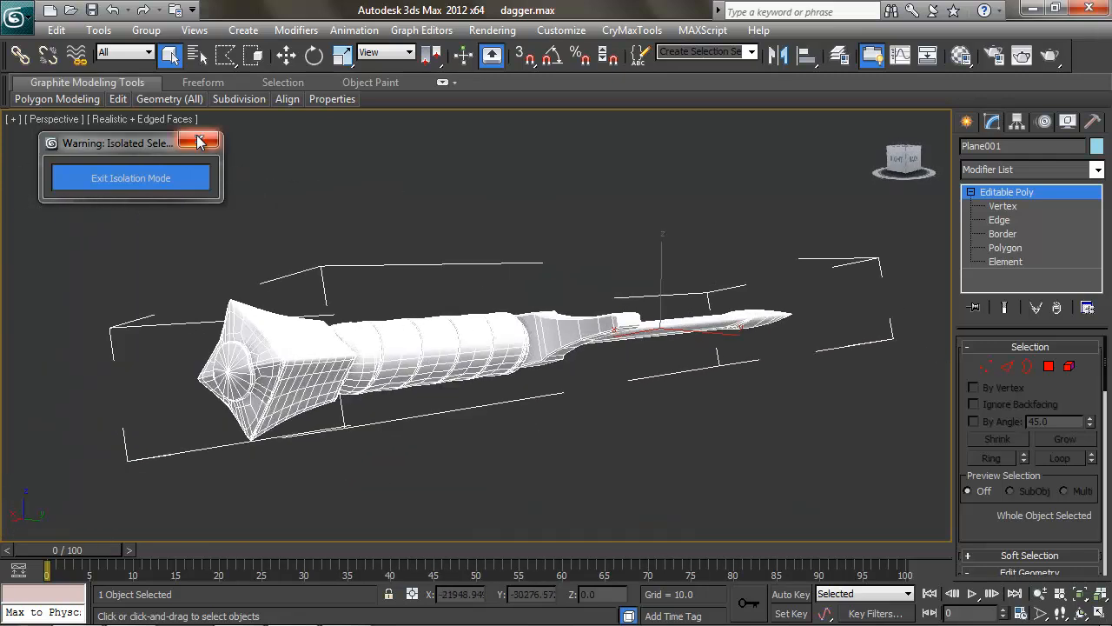
click(173, 119)
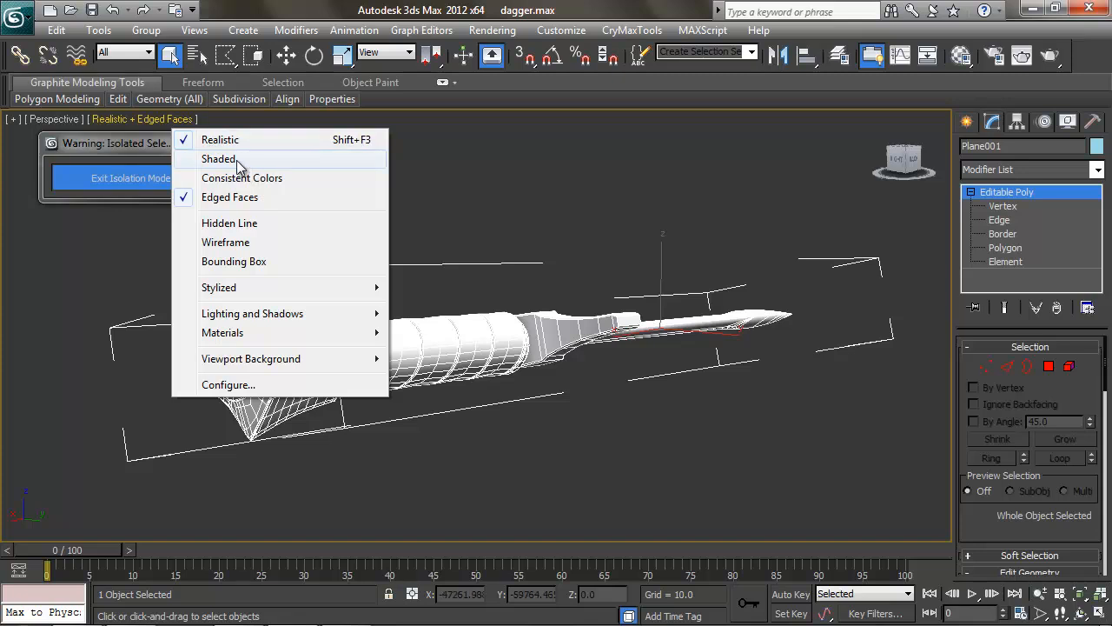
click(236, 159)
- Add an Unwrap UVW modifier to the dagger
alt+middle_drag(414, 218, 613, 286)
scroll(608, 280, down, 3)
scroll(612, 285, up, 2)
click(613, 285)
middle_drag(678, 322, 578, 293)
scroll(591, 283, down, 5)
scroll(575, 226, up, 4)
click(578, 294)
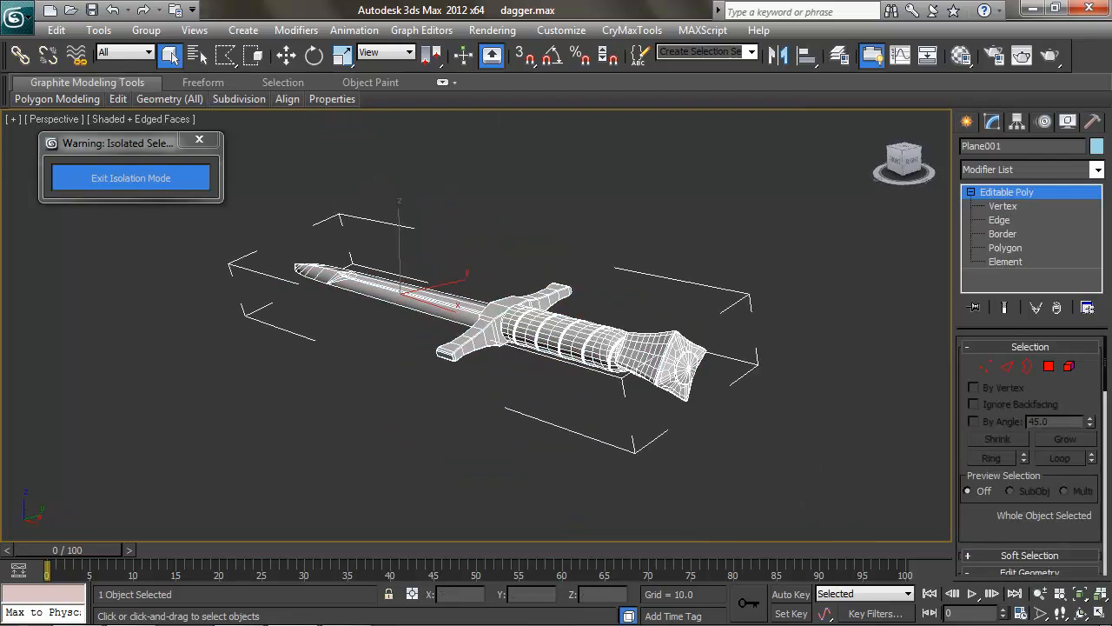
click(1096, 170)
key(u)
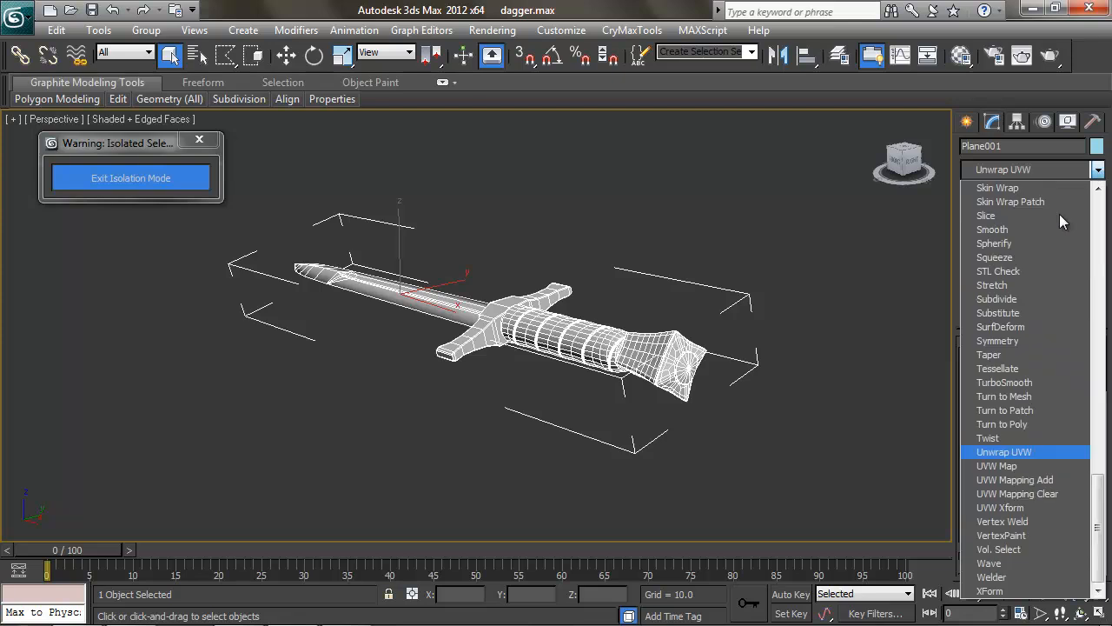
key(Return)
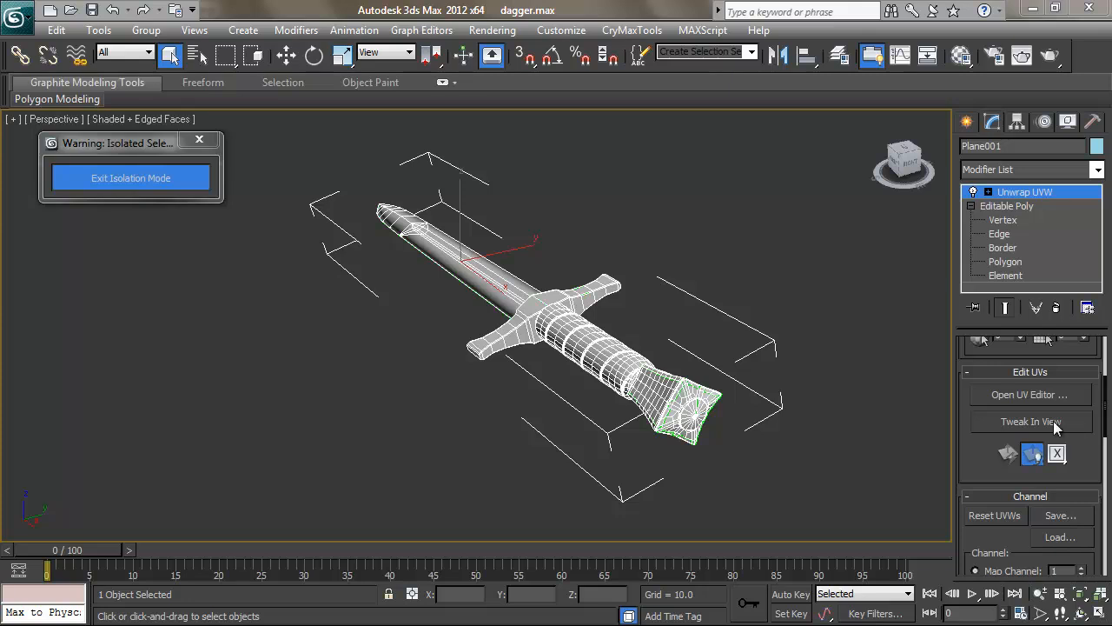
- Open the UV editor for the dagger and arrange its window so the whole model is visible beside it
click(1030, 395)
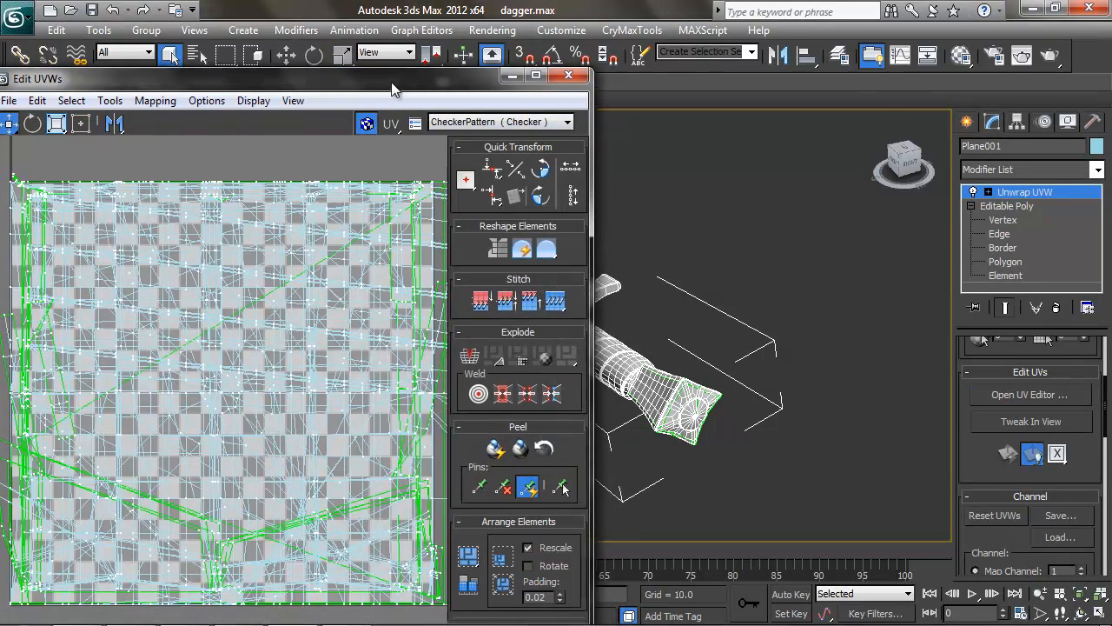
drag(393, 84, 332, 56)
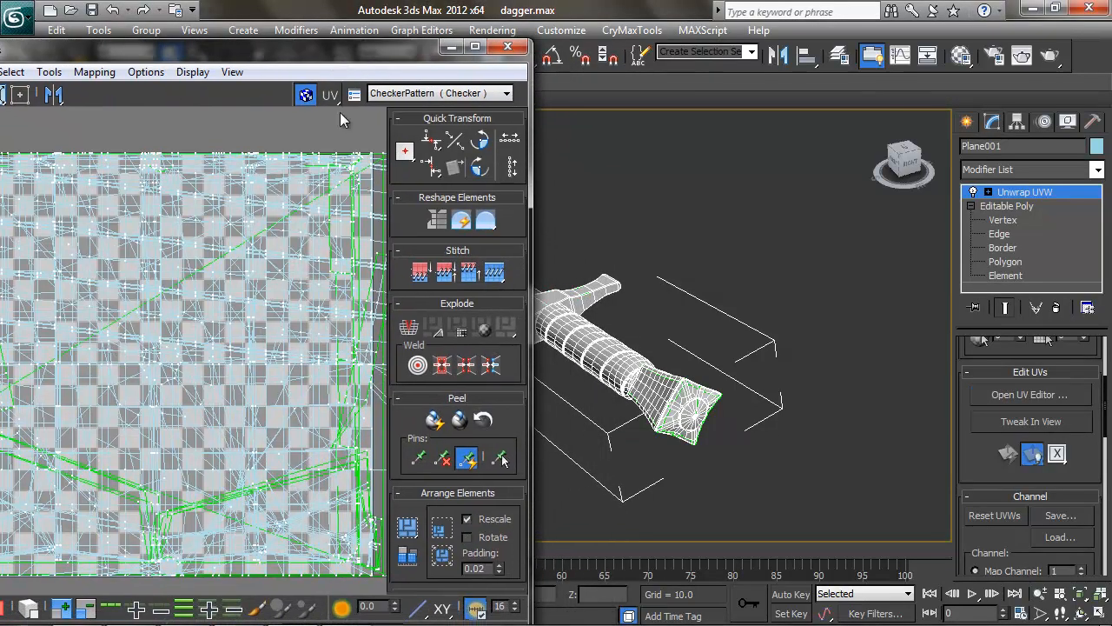
scroll(385, 211, down, 4)
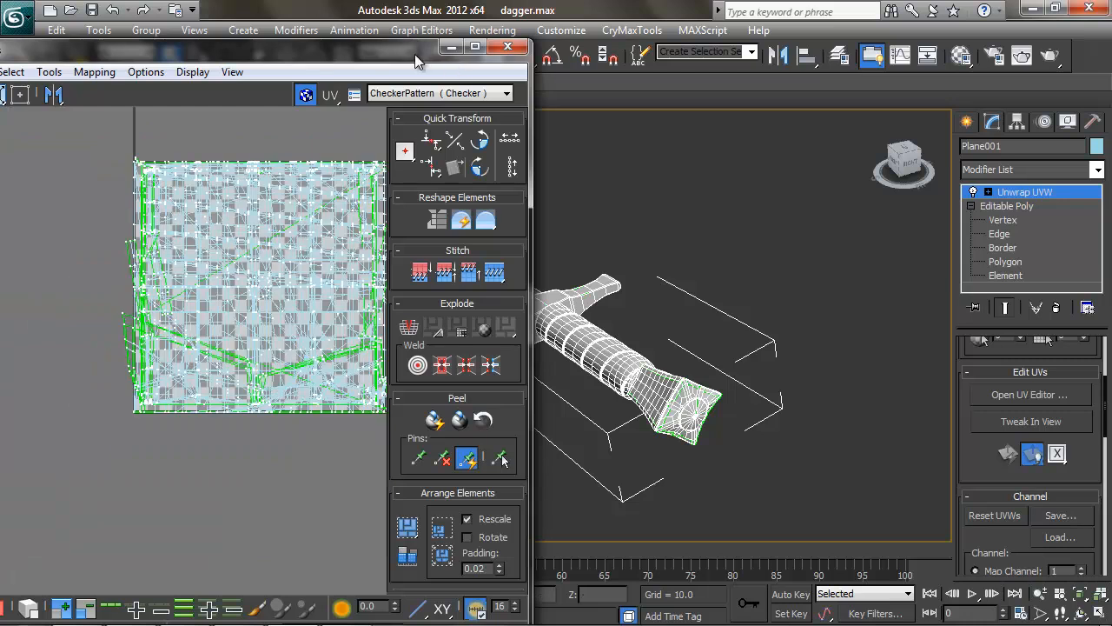
drag(414, 54, 370, 54)
middle_drag(581, 233, 736, 269)
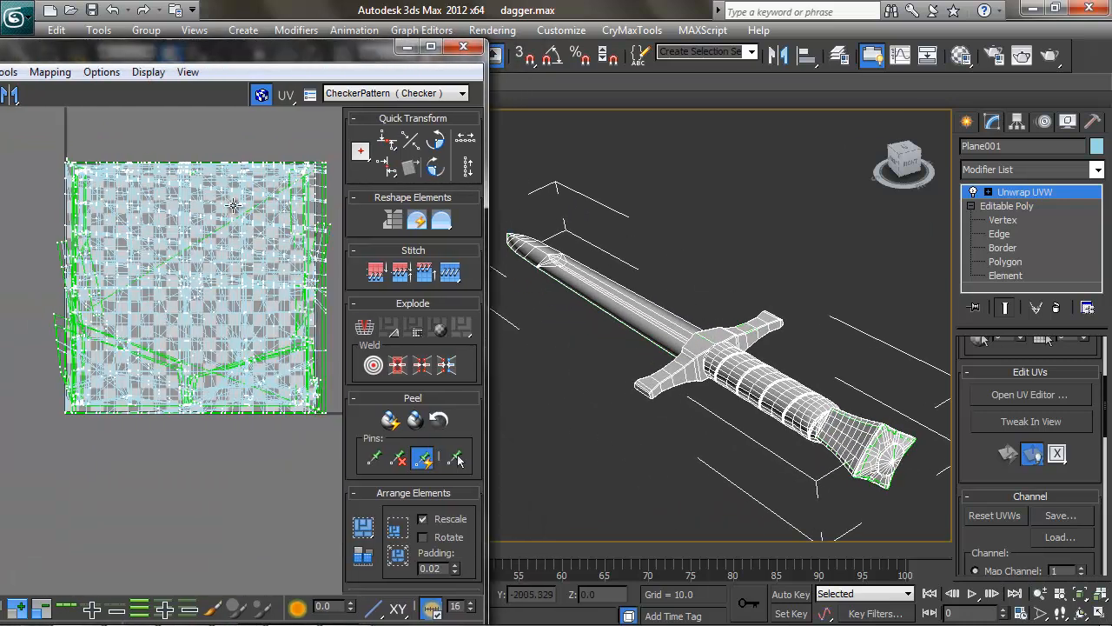
- Examine the dagger's initial UV layout alongside the guard and handle geometry
drag(15, 133, 321, 437)
click(242, 444)
drag(148, 55, 163, 53)
middle_drag(657, 262, 652, 246)
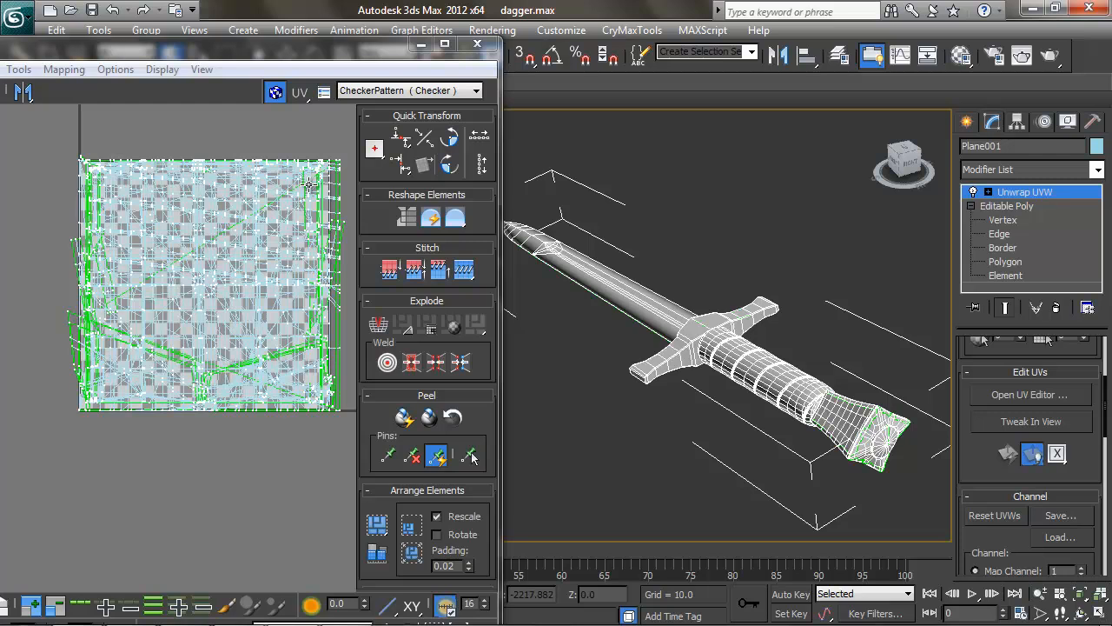
middle_drag(689, 316, 745, 340)
scroll(703, 321, up, 3)
middle_drag(858, 332, 759, 334)
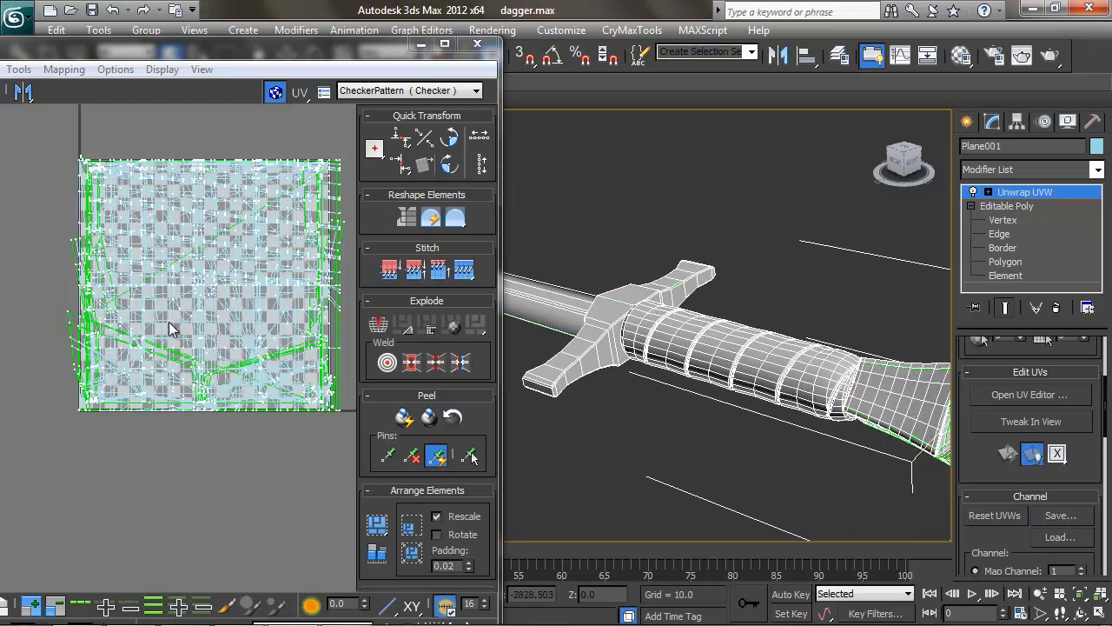
- Inspect the dagger's blade, guard, handle and pommel from several angles next to its overlapping UVs
middle_drag(626, 339, 676, 321)
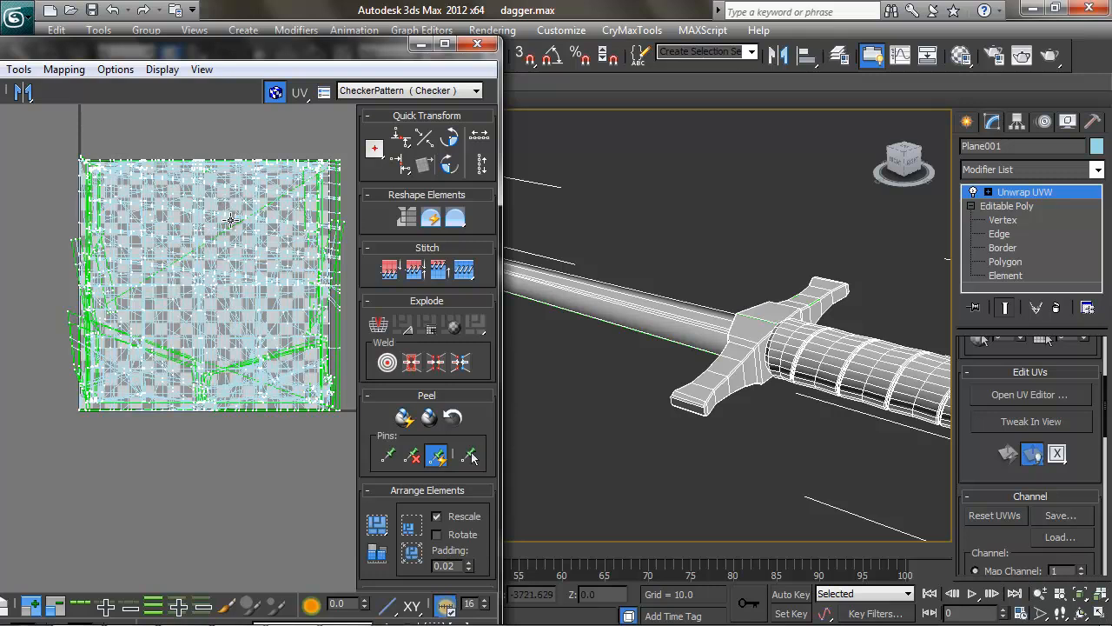
middle_drag(227, 220, 217, 226)
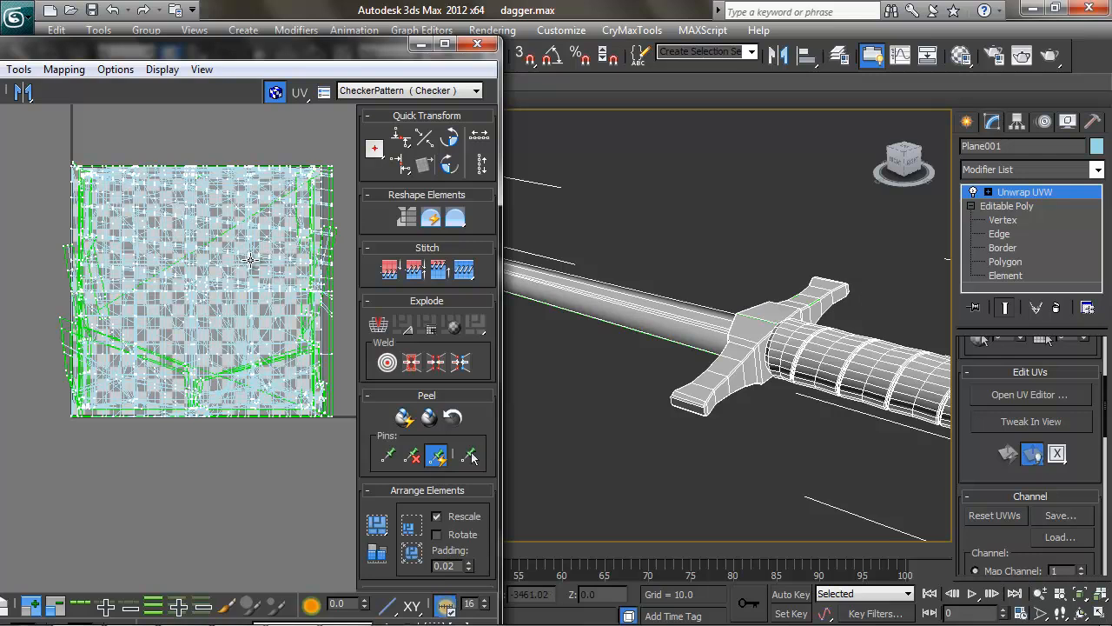
middle_drag(259, 286, 248, 286)
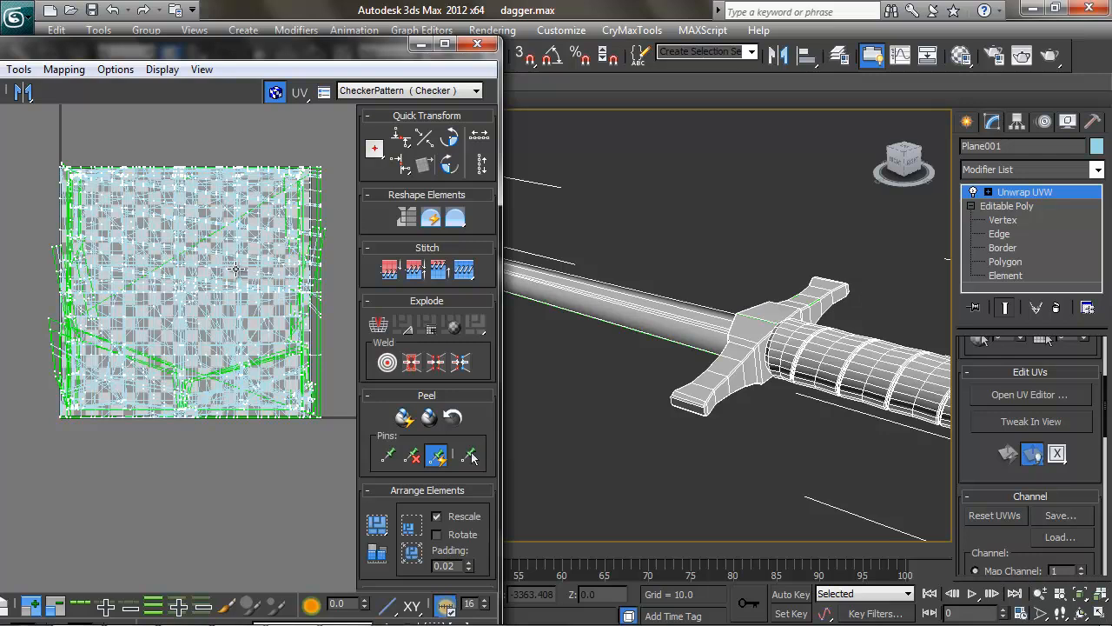
middle_drag(722, 336, 663, 338)
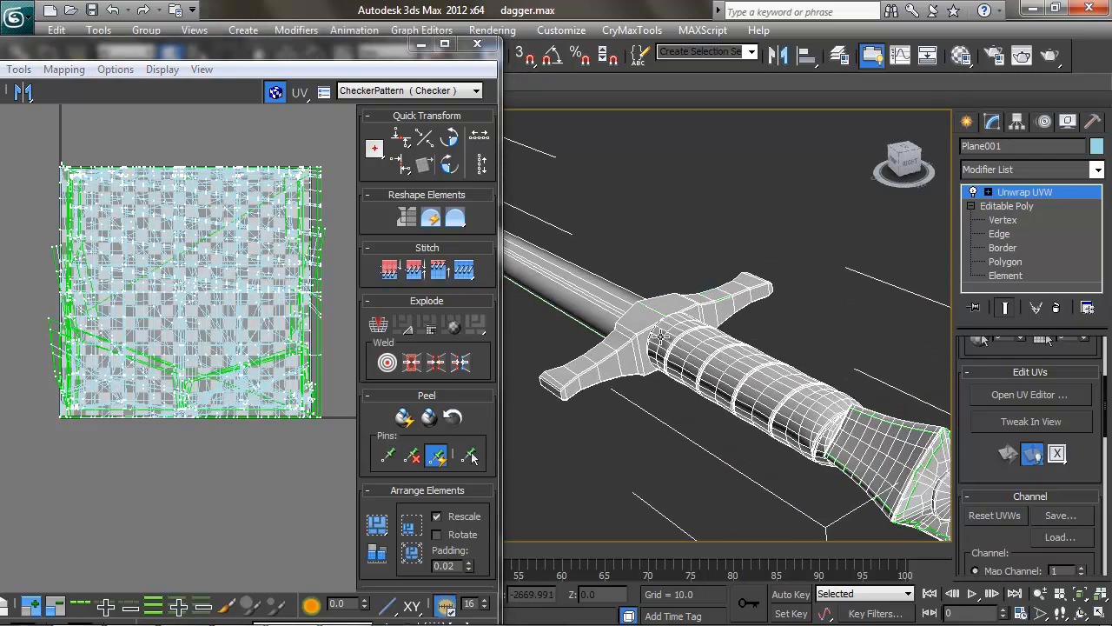
alt+middle_drag(693, 434, 591, 384)
alt+middle_drag(804, 401, 721, 388)
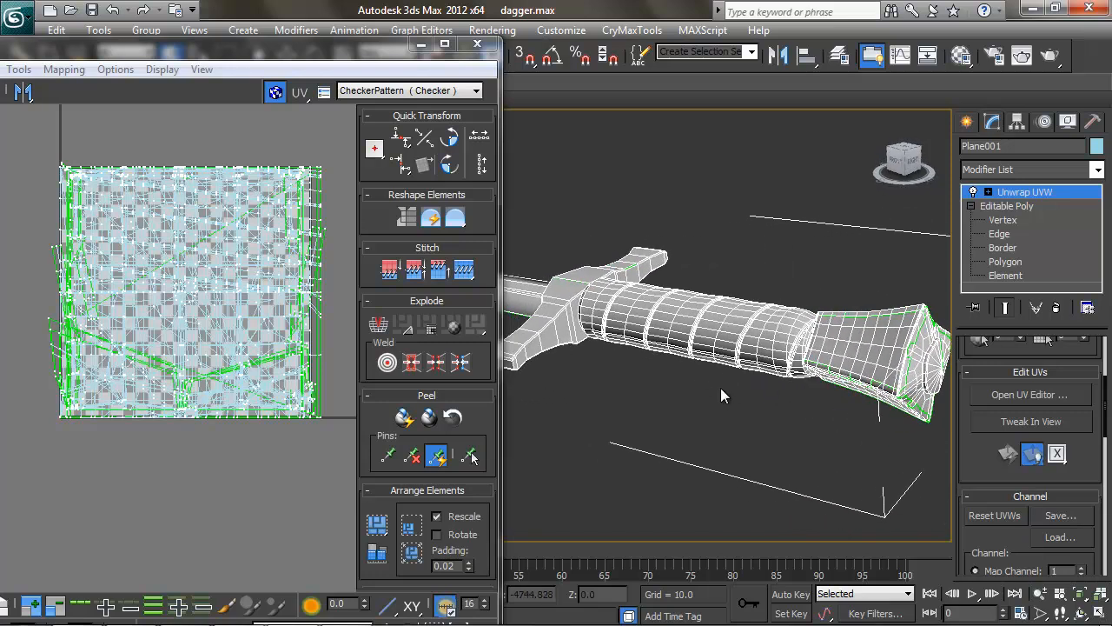
middle_drag(627, 362, 740, 377)
scroll(747, 397, up, 2)
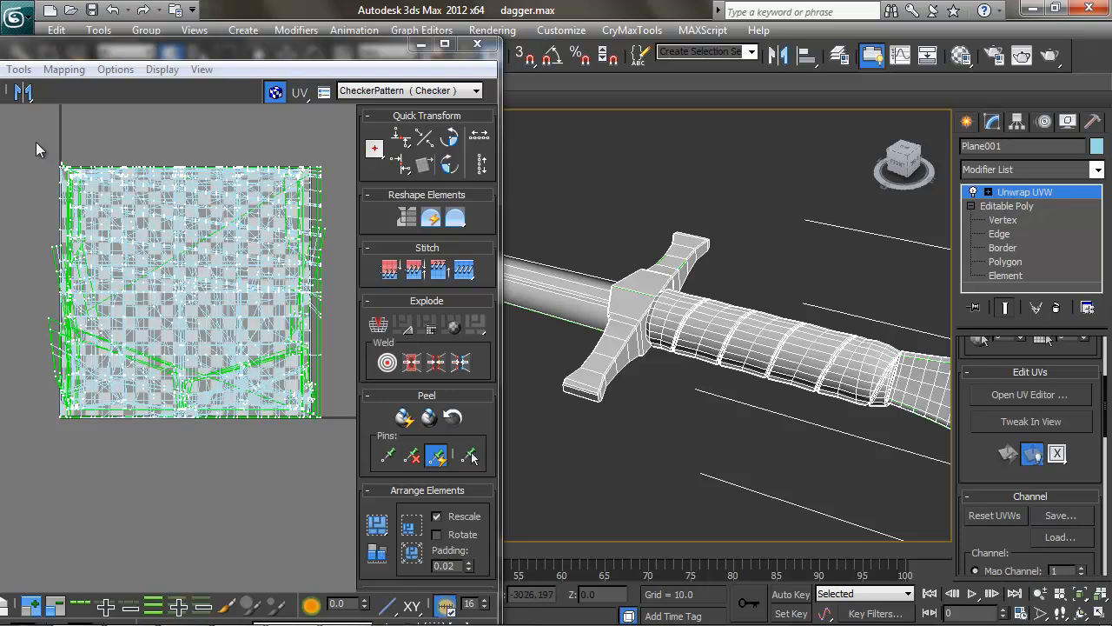
- Select all of the dagger's UVs and squash them vertically into a flat strip along the UV tile's bottom
drag(44, 147, 341, 465)
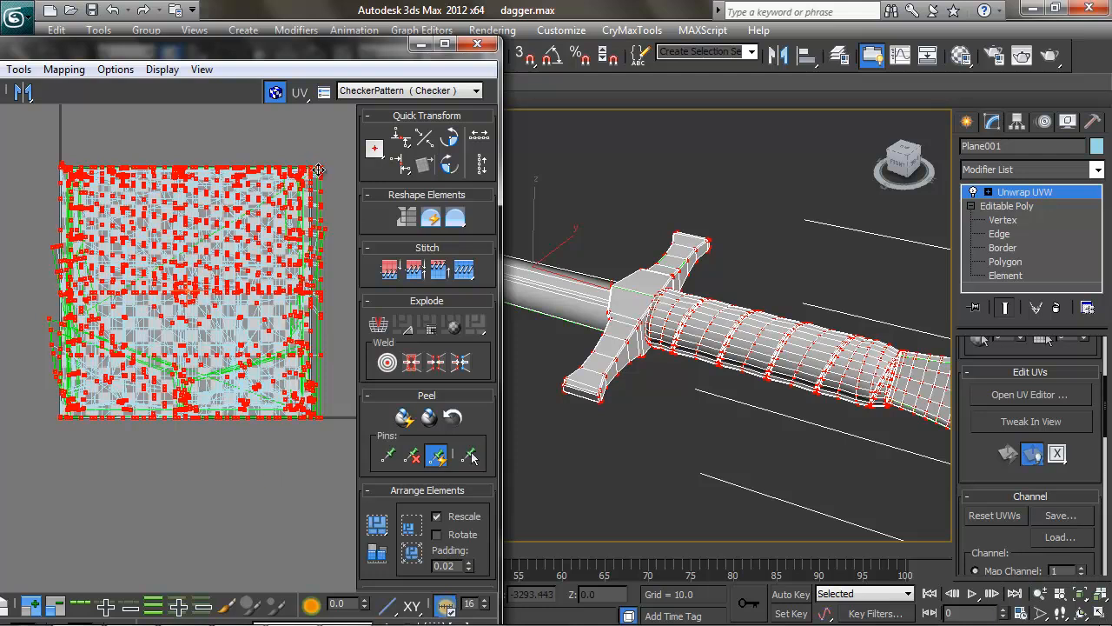
drag(79, 53, 219, 42)
click(132, 82)
drag(465, 155, 449, 338)
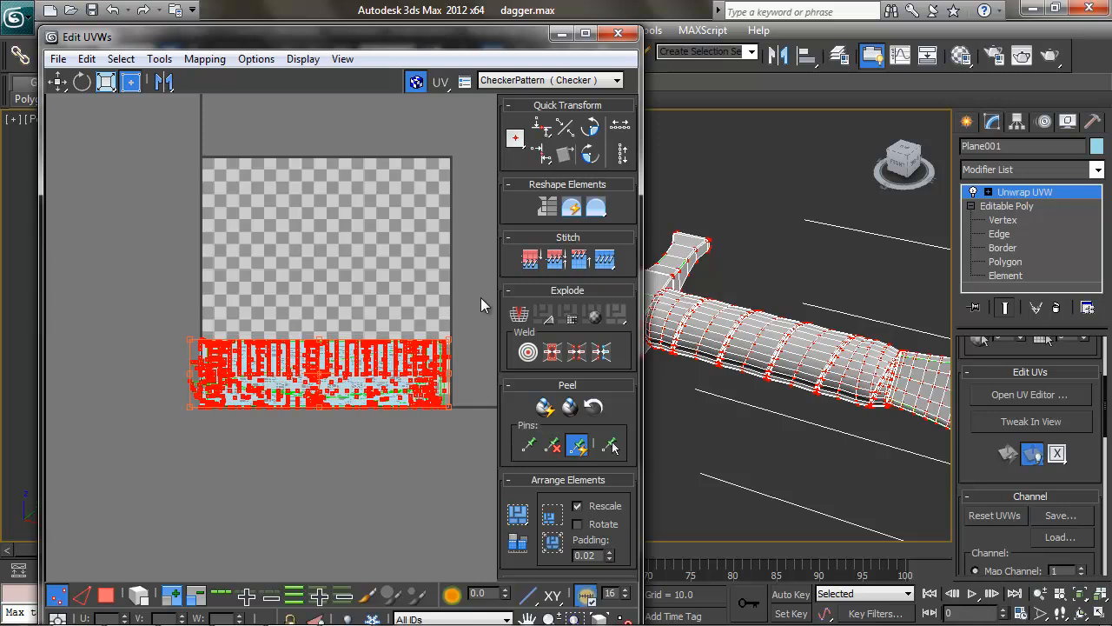
- At Face level, select the dagger's faces visible from above and apply a Quick Planar Map to them
scroll(699, 240, down, 4)
alt+middle_drag(784, 258, 774, 271)
middle_drag(774, 272, 938, 242)
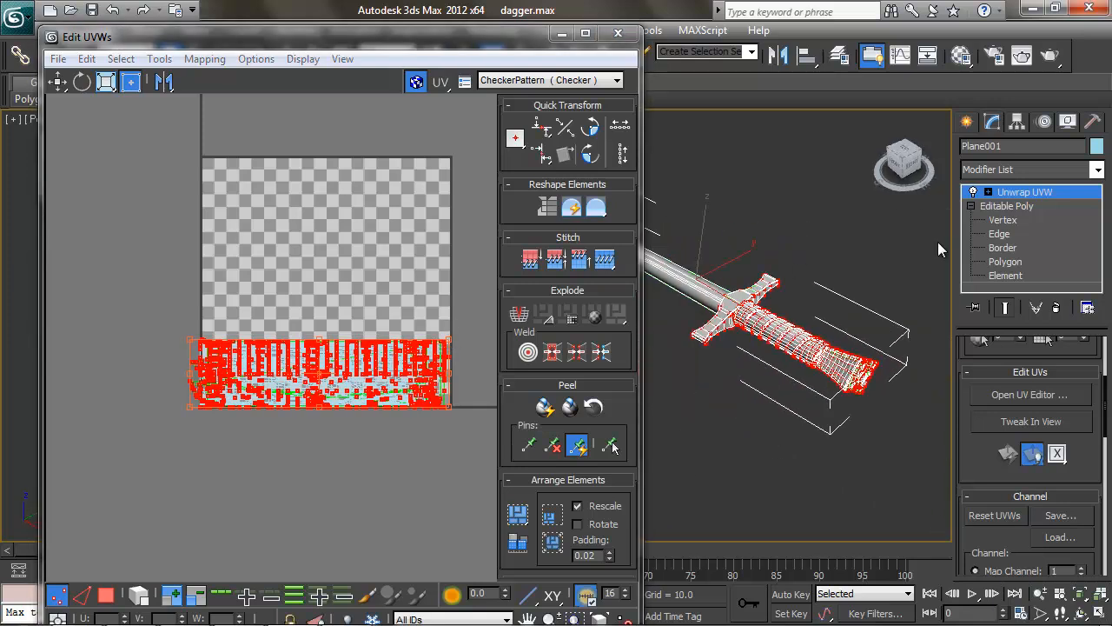
click(987, 191)
click(1016, 234)
alt+middle_drag(834, 348, 773, 452)
click(1009, 455)
- Move the leftover UV strip below the UV tile, and fit the planar-mapped dagger shell inside the tile's lower part
drag(400, 294, 405, 146)
drag(164, 338, 478, 452)
drag(360, 355, 191, 334)
drag(476, 352, 476, 352)
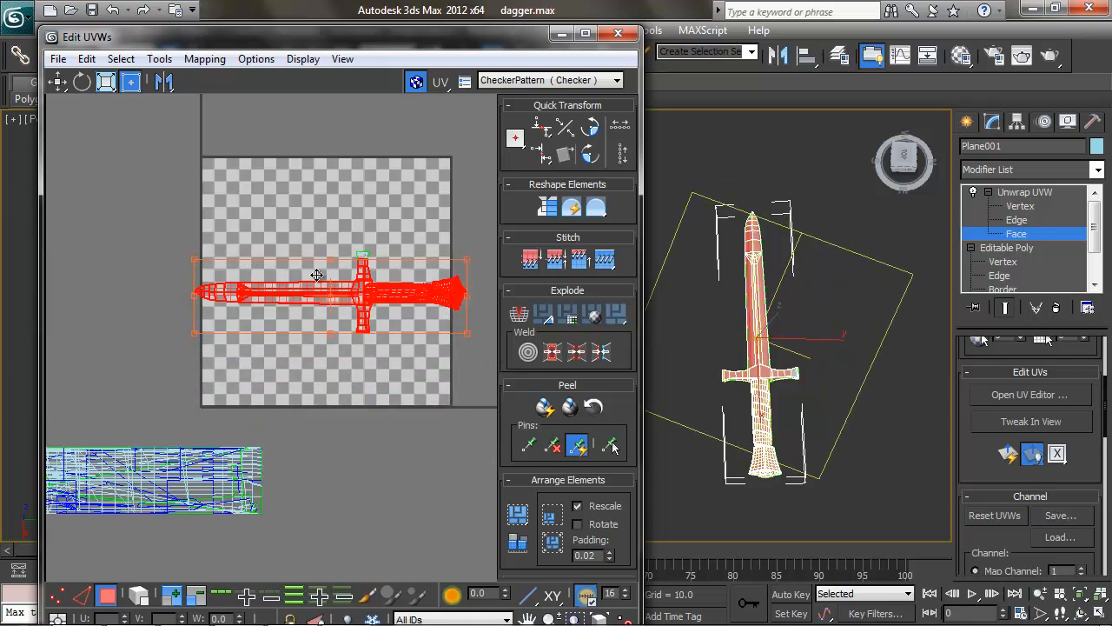
drag(430, 300, 444, 365)
drag(479, 322, 452, 330)
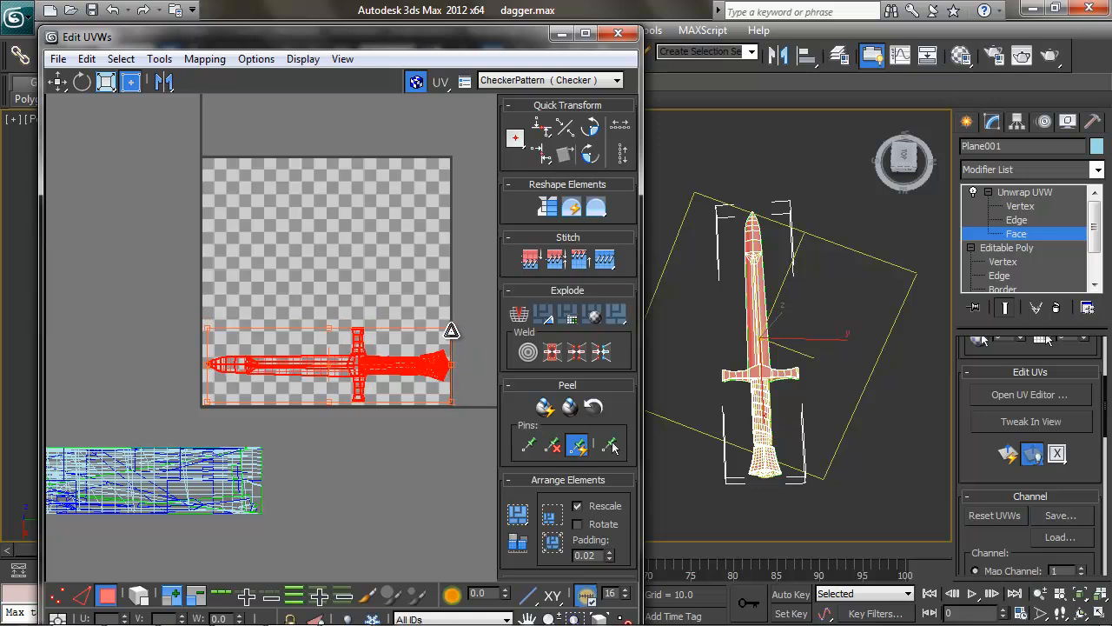
click(462, 341)
- Examine the planar-mapped dagger shell and how it uses the texture space in the UV tile
scroll(422, 363, up, 3)
drag(365, 38, 422, 13)
middle_drag(314, 266, 409, 264)
middle_drag(493, 349, 367, 360)
scroll(447, 357, down, 1)
scroll(447, 357, up, 1)
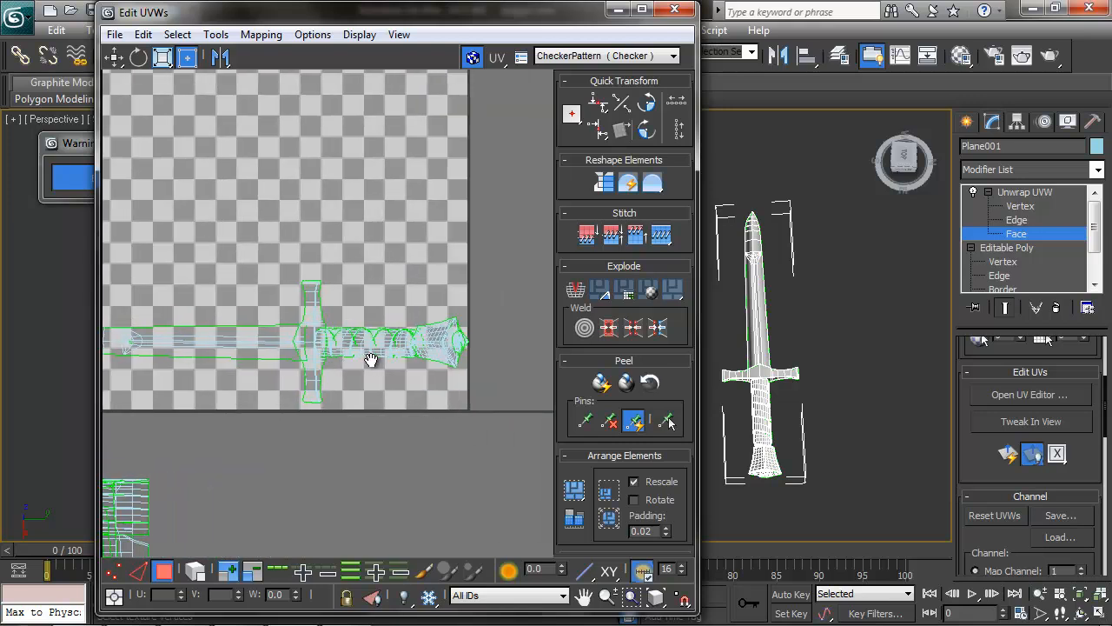
drag(232, 190, 435, 439)
click(452, 459)
middle_drag(313, 372, 418, 424)
scroll(418, 424, down, 2)
middle_drag(369, 364, 364, 397)
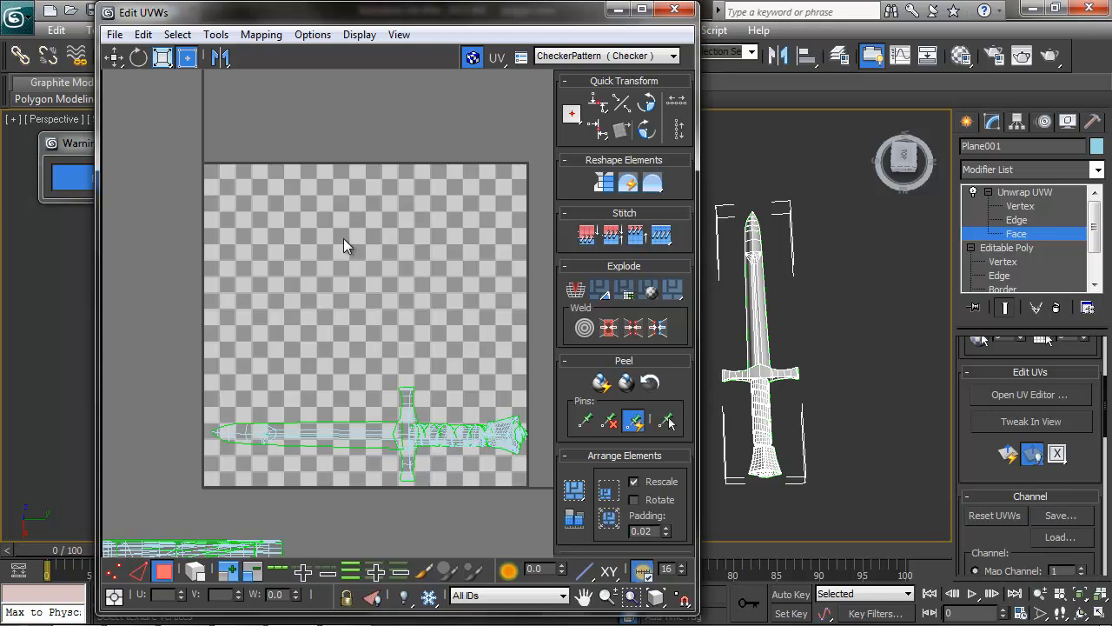
middle_drag(359, 283, 340, 270)
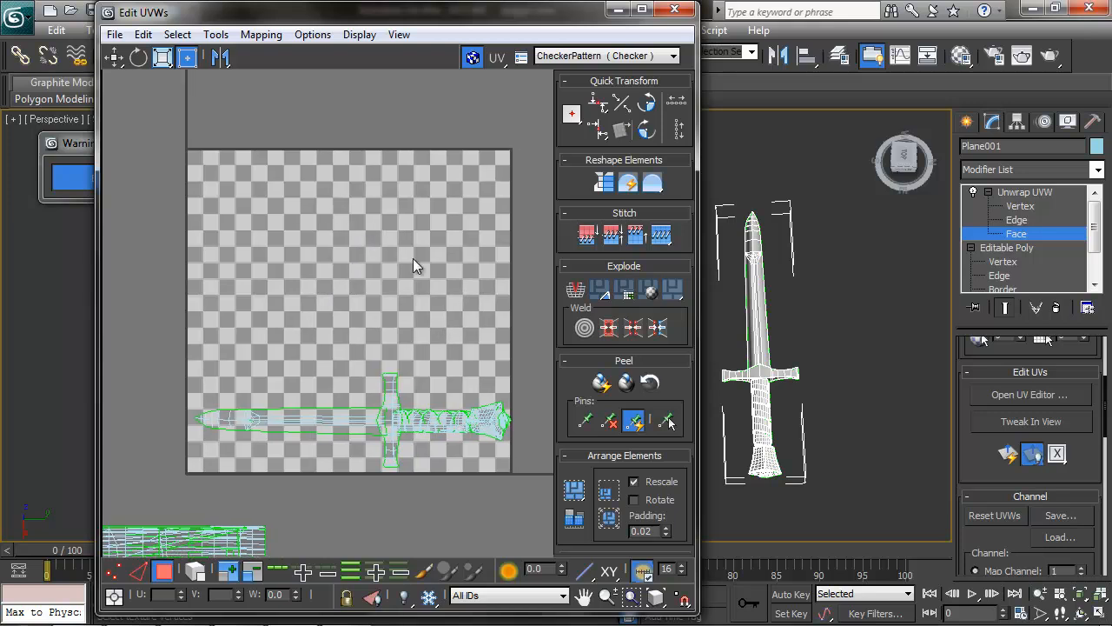
drag(369, 18, 322, 19)
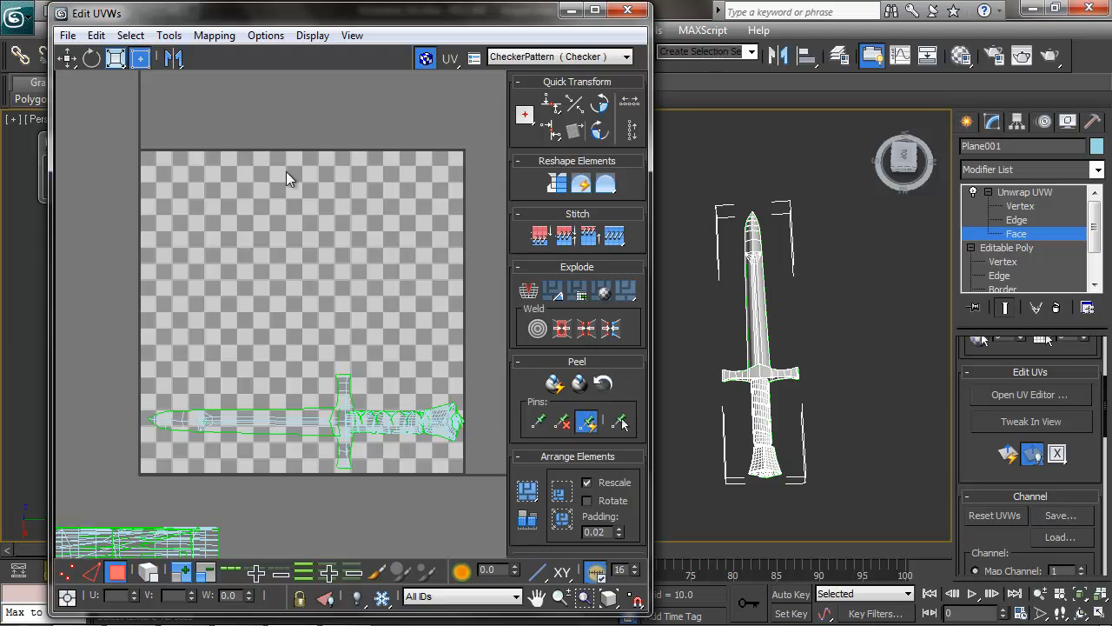
middle_drag(307, 235, 301, 225)
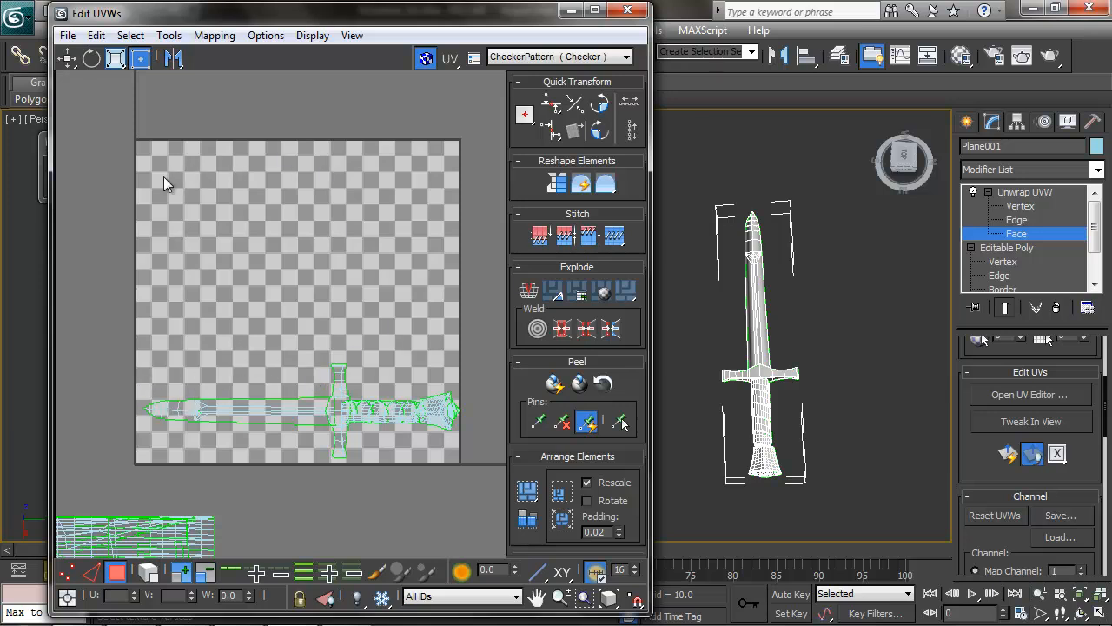
middle_drag(273, 240, 248, 258)
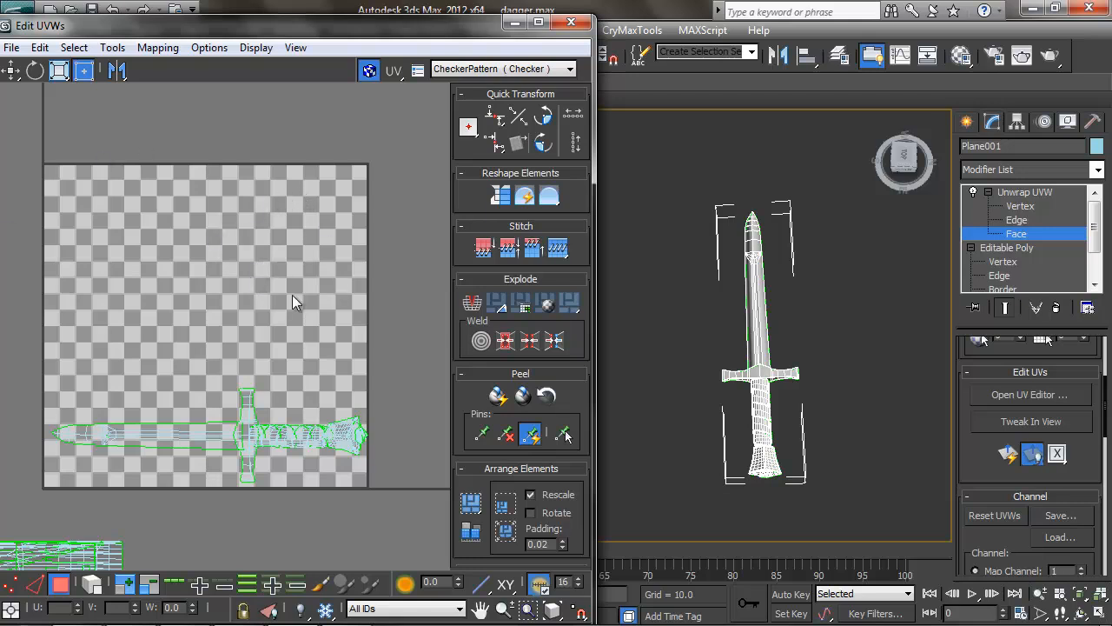
- Move the whole dagger shell out of the UV tile onto the leftover UVs and deselect it
middle_drag(117, 374, 197, 284)
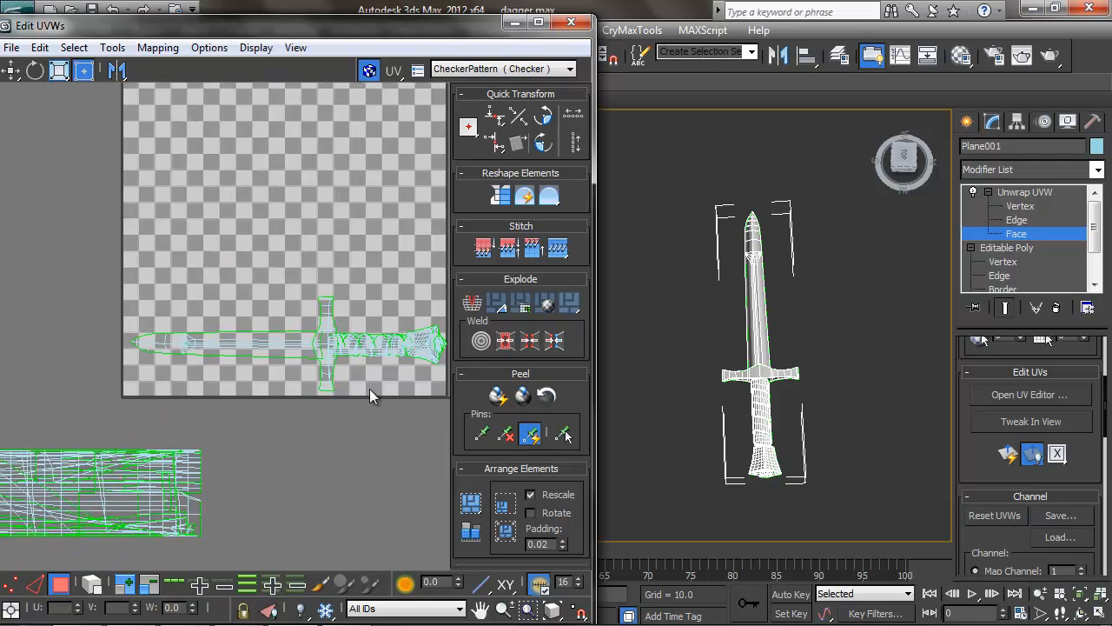
drag(457, 396, 457, 397)
drag(384, 356, 149, 507)
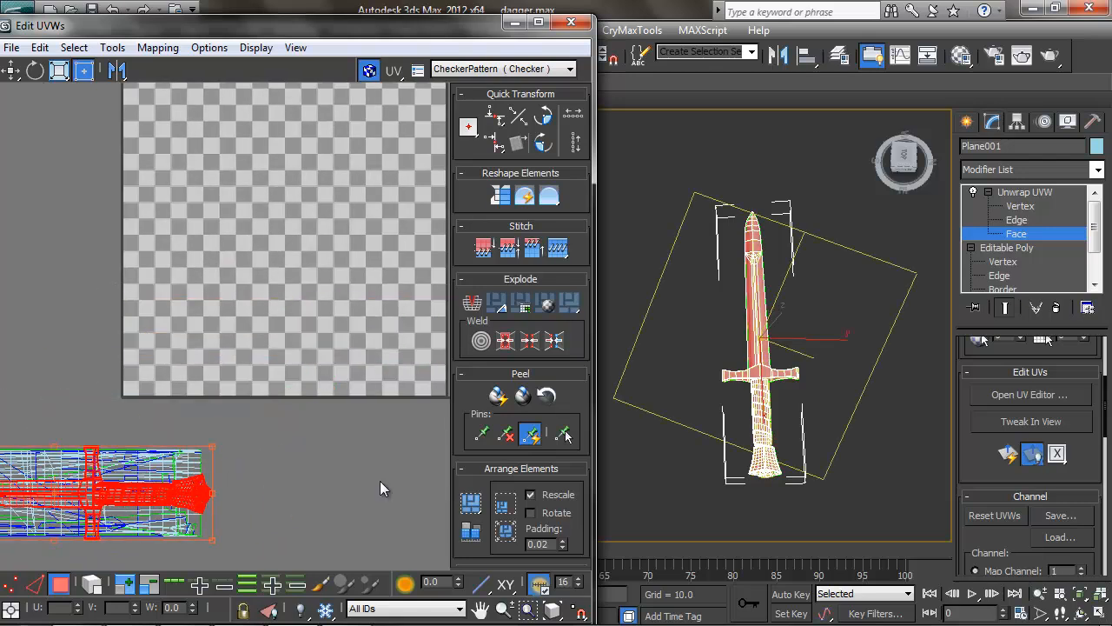
click(285, 446)
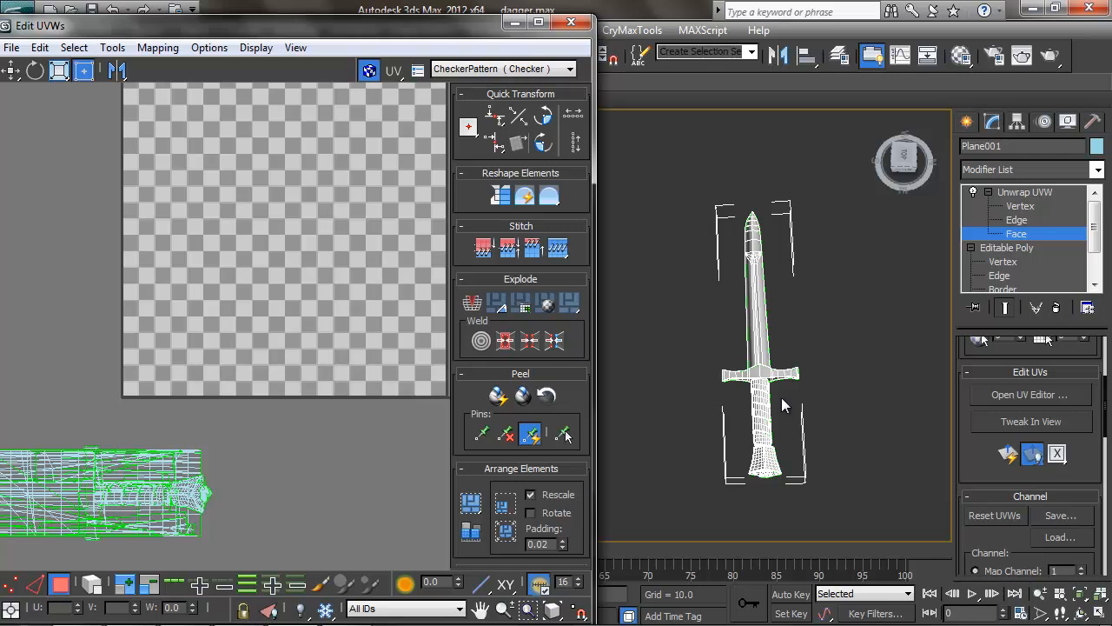
- Select the blade's upper faces up to the guard in the perspective viewport
alt+middle_drag(761, 405, 740, 353)
scroll(753, 353, up, 4)
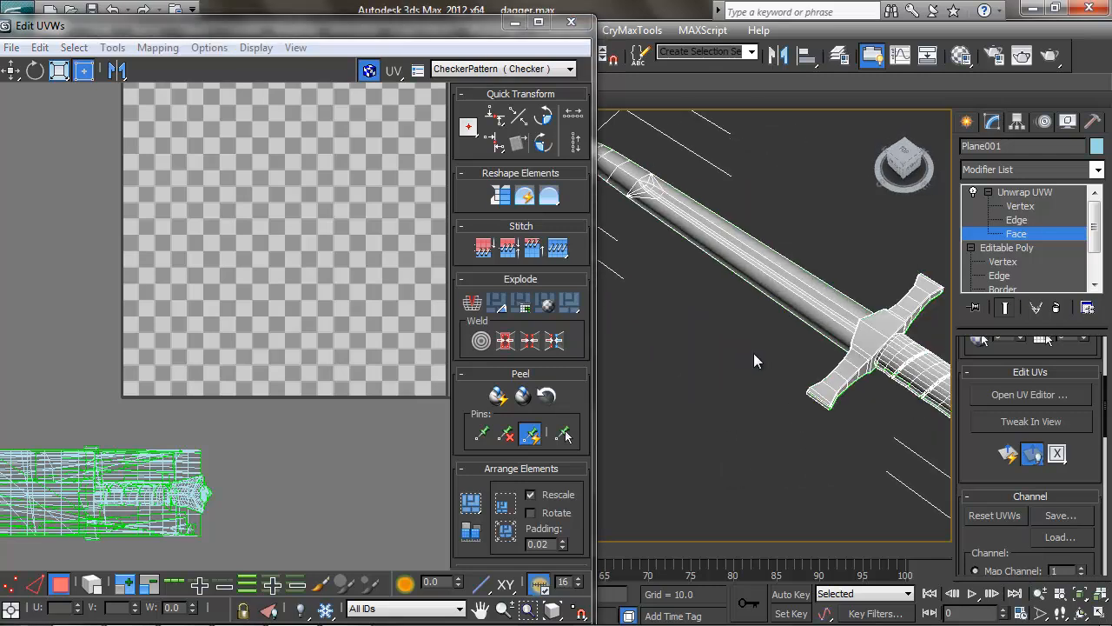
drag(401, 28, 300, 35)
alt+middle_drag(693, 256, 600, 250)
alt+middle_drag(665, 278, 892, 453)
alt+middle_drag(724, 316, 702, 369)
scroll(633, 348, up, 3)
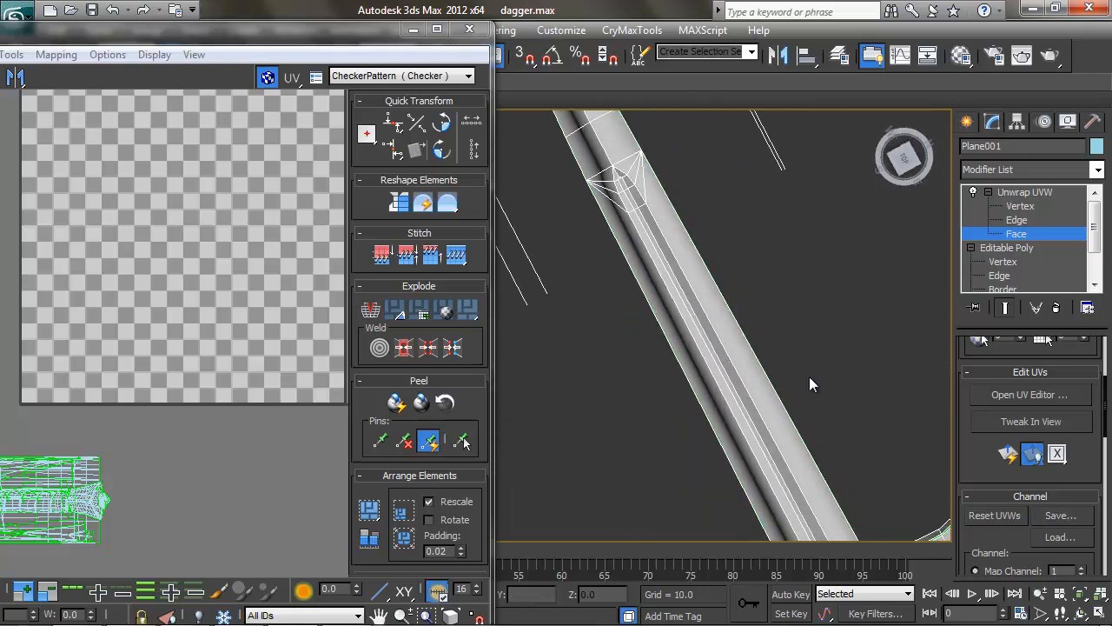
click(658, 313)
scroll(649, 258, down, 2)
alt+middle_drag(649, 258, 724, 390)
scroll(694, 312, down, 2)
mouse_move(694, 312)
middle_down()
mouse_move(677, 289)
mouse_move(705, 329)
mouse_move(693, 313)
middle_up()
drag(553, 178, 723, 437)
- Check the blade's underside for selected faces and review the face selection options
alt+middle_drag(854, 432, 658, 266)
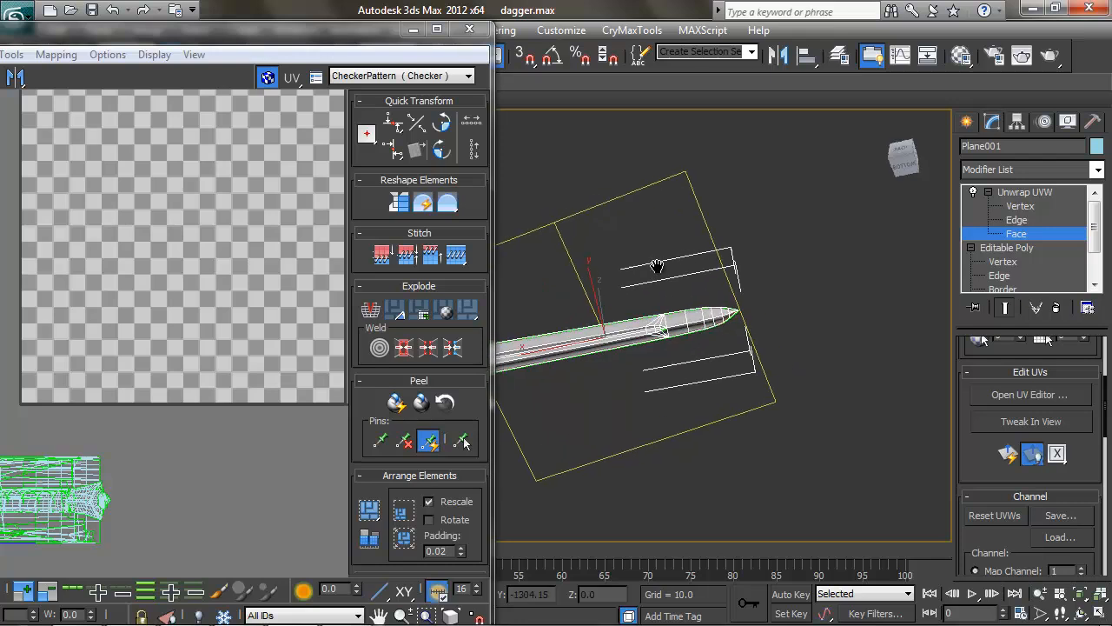
scroll(676, 339, up, 3)
alt+middle_drag(672, 331, 673, 318)
drag(1017, 350, 1004, 551)
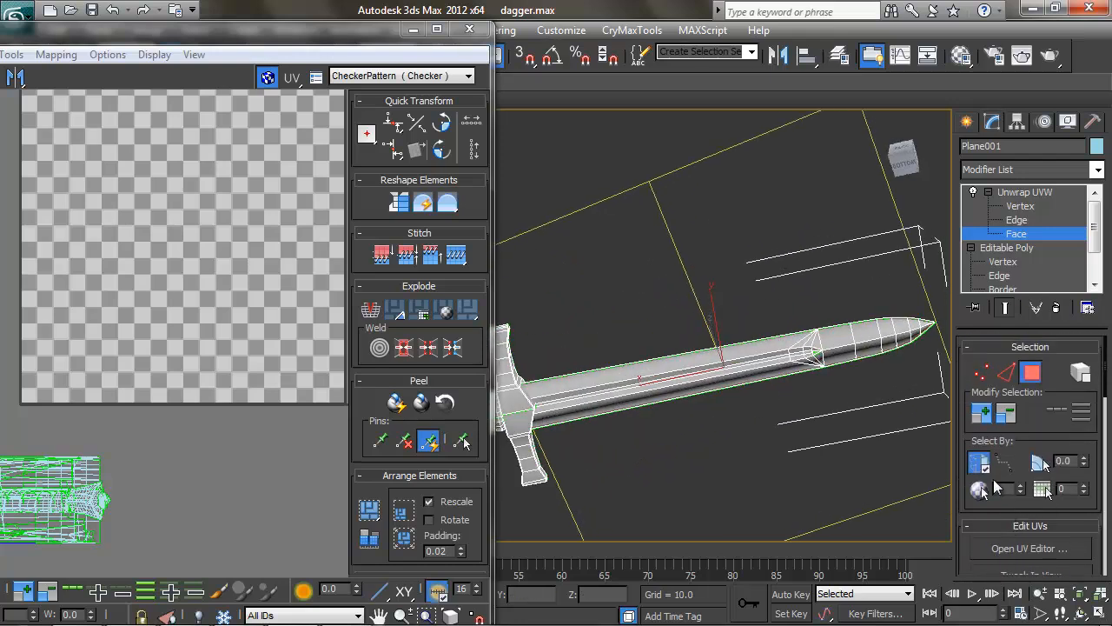
alt+middle_drag(683, 263, 867, 470)
mouse_move(733, 354)
alt+middle_down()
mouse_move(799, 398)
mouse_move(782, 367)
mouse_move(747, 391)
mouse_move(739, 373)
alt+middle_up()
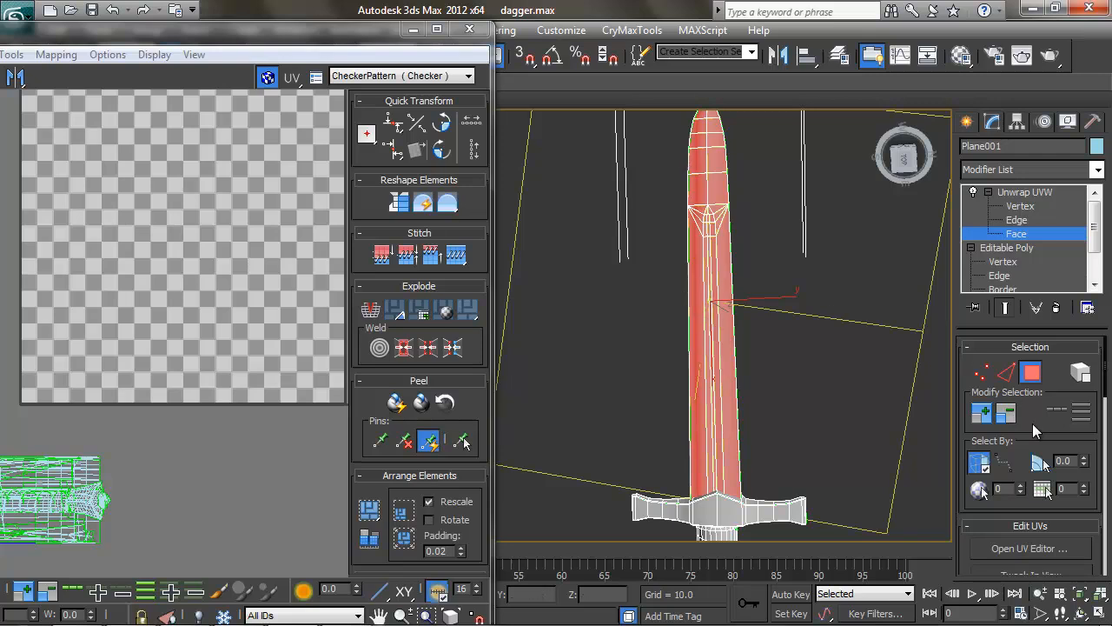
- Apply a Quick Planar Map to the blade's upper faces and place their shell along the UV tile's top edge
scroll(1036, 424, down, 5)
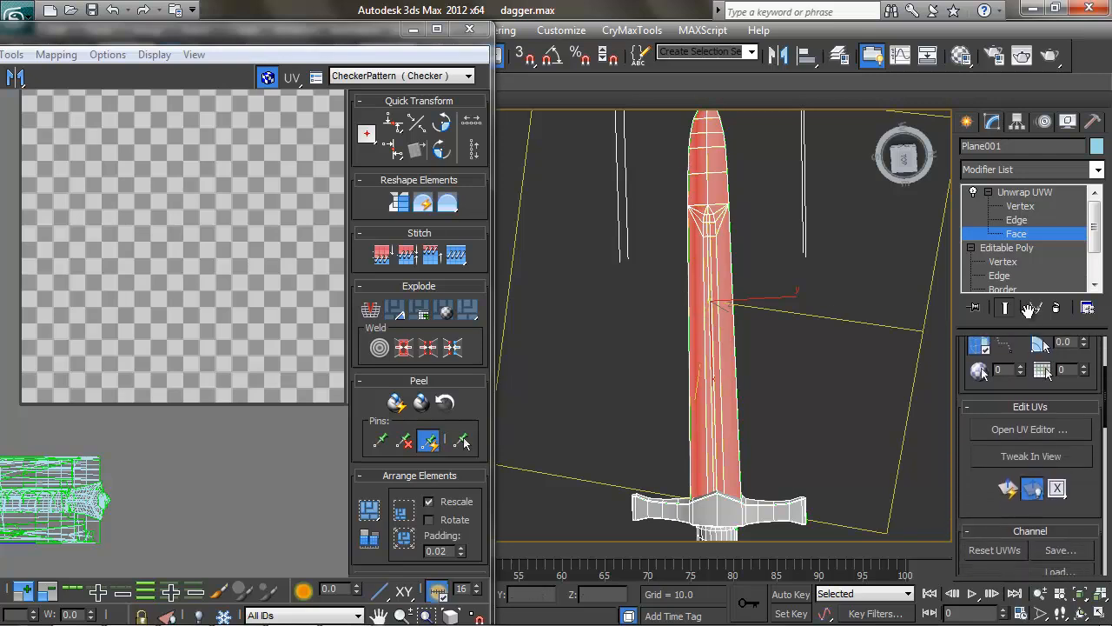
click(1008, 488)
drag(183, 196, 191, 197)
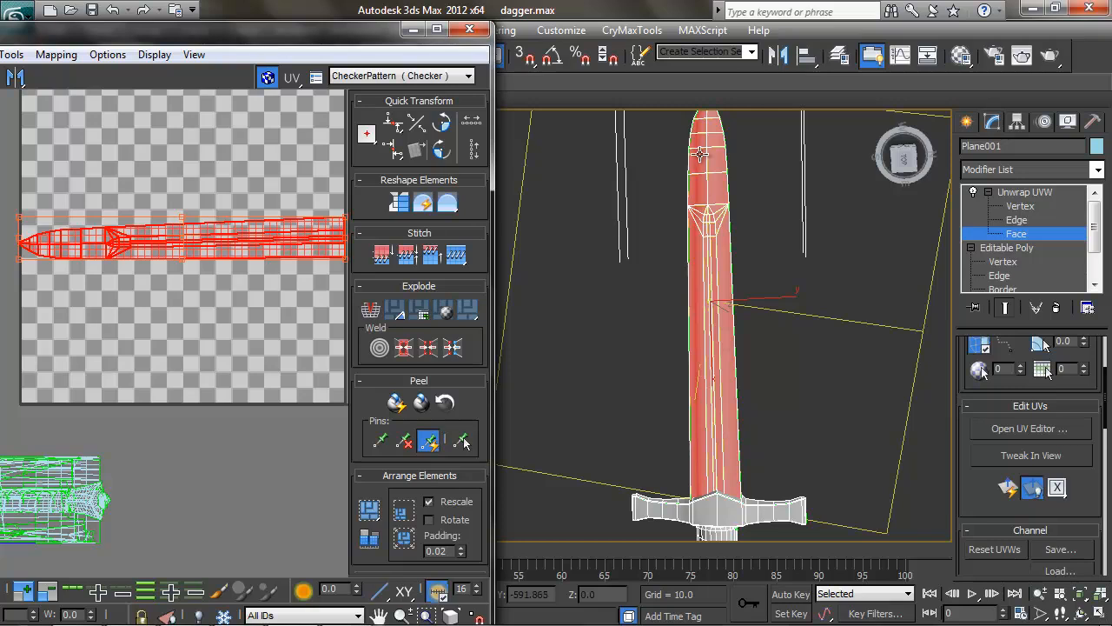
drag(186, 233, 185, 206)
middle_drag(207, 190, 255, 295)
drag(240, 303, 223, 208)
middle_drag(259, 209, 172, 241)
drag(171, 241, 172, 232)
middle_drag(156, 264, 256, 248)
scroll(257, 248, down, 1)
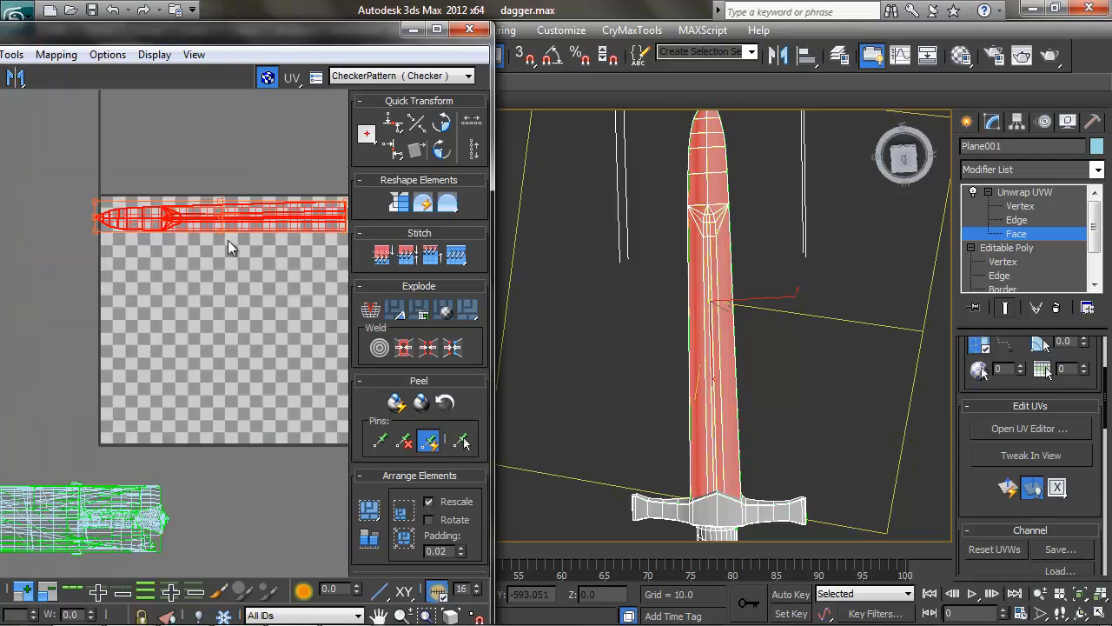
- Rotate the upper blade shell level and move it so its tip half lies beyond the UV tile's left edge
drag(265, 215, 132, 258)
middle_drag(132, 258, 199, 262)
mouse_move(229, 304)
middle_down()
mouse_move(200, 277)
mouse_move(231, 305)
mouse_move(220, 303)
middle_up()
scroll(201, 276, down, 1)
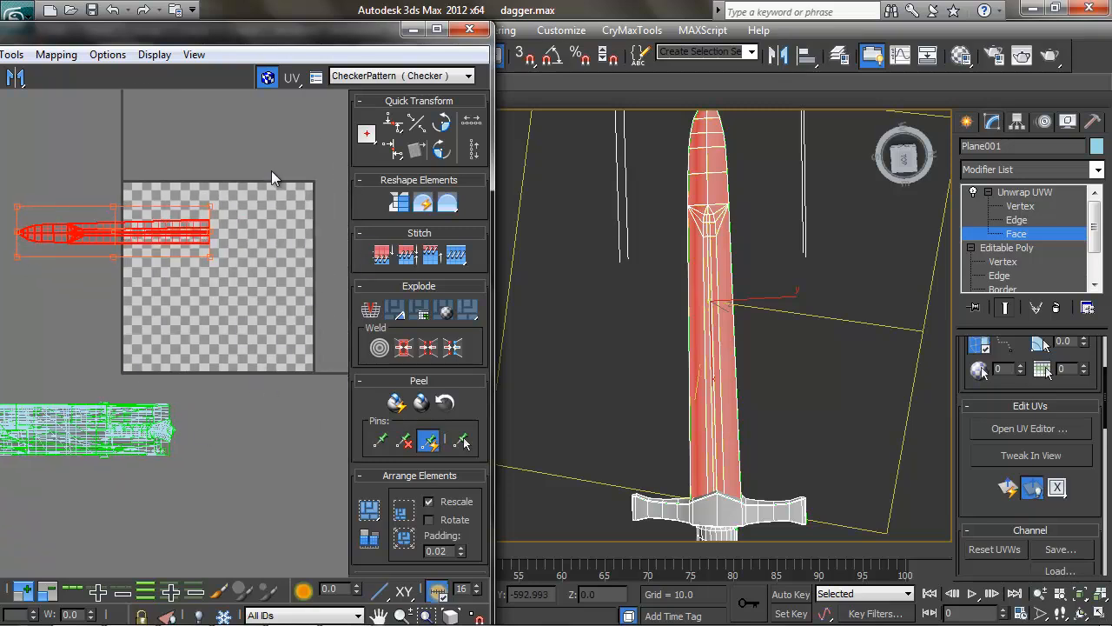
middle_drag(246, 401, 212, 400)
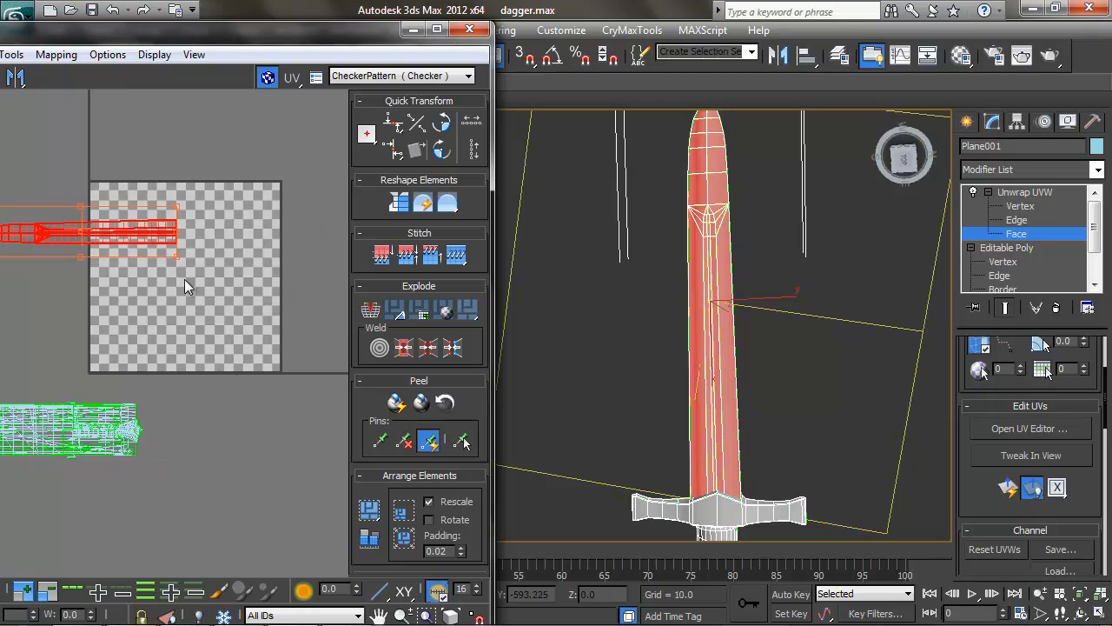
- Select the blade's underside faces and apply a Quick Planar Map to them
alt+middle_drag(557, 199, 591, 217)
drag(797, 181, 546, 371)
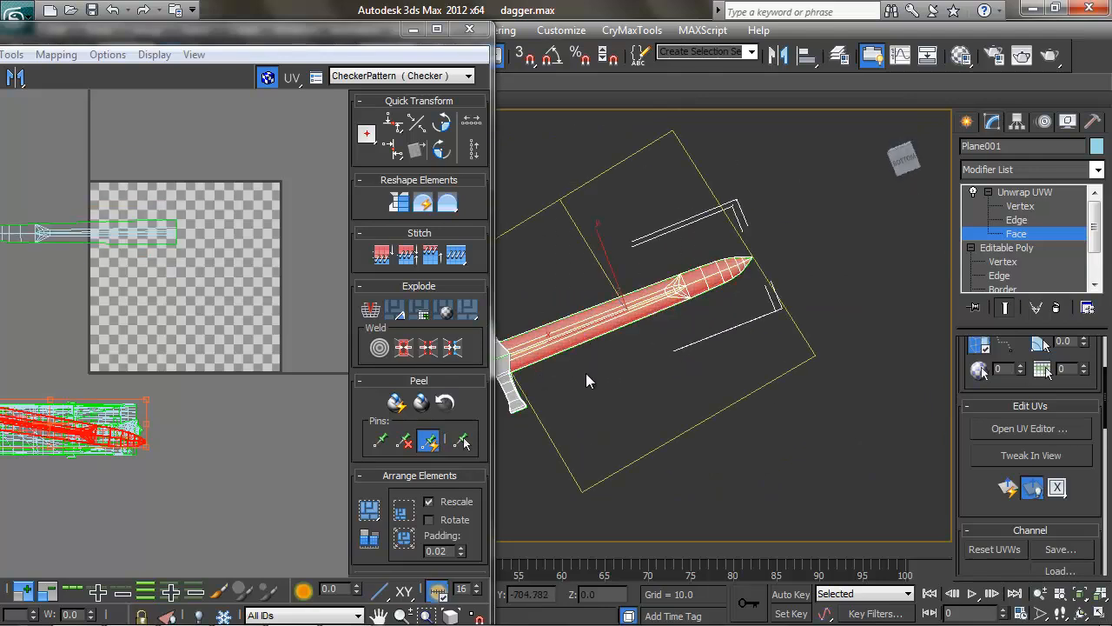
alt+middle_drag(745, 379, 798, 593)
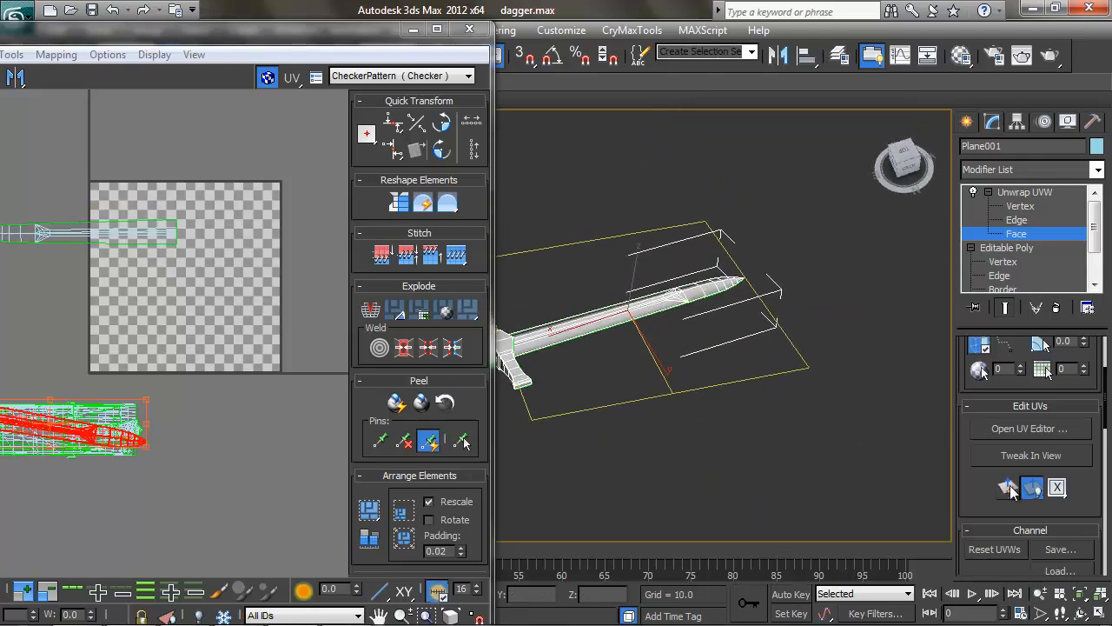
click(1011, 487)
- Enlarge the UV editor to rotate the underside blade shell level and place it directly below the upper one, then restore the window
middle_drag(211, 267, 289, 327)
click(437, 29)
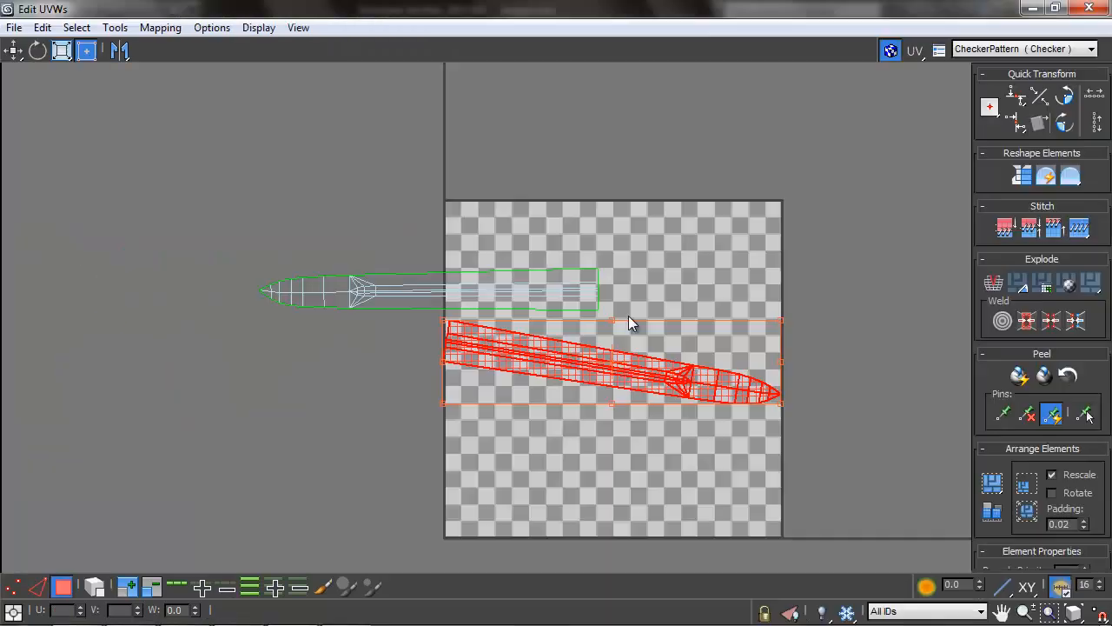
drag(612, 319, 604, 314)
drag(643, 363, 475, 325)
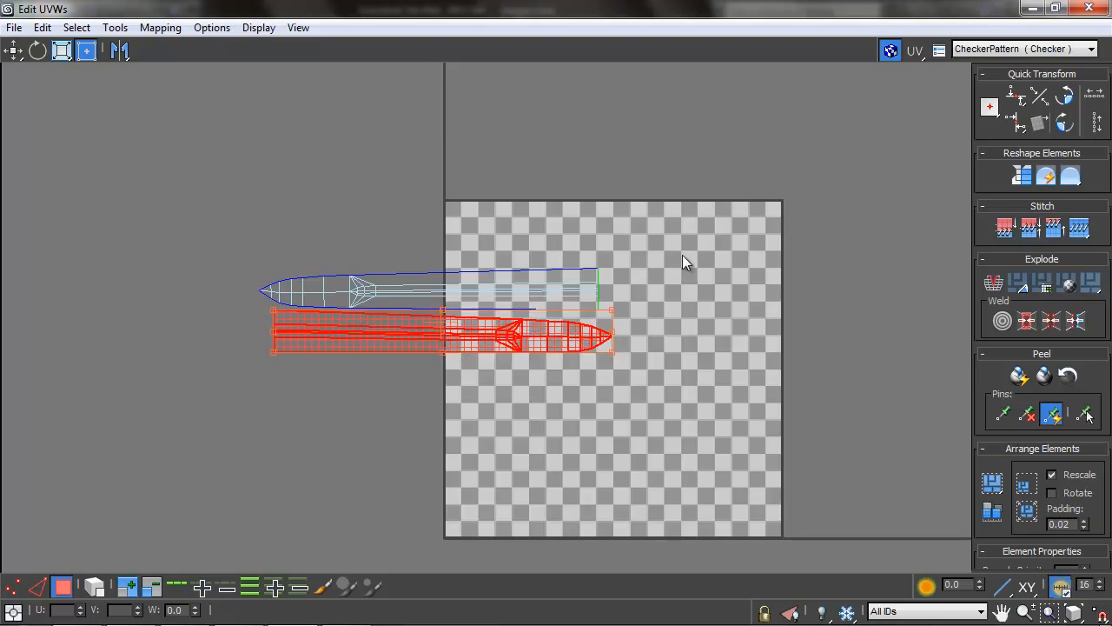
double_click(860, 10)
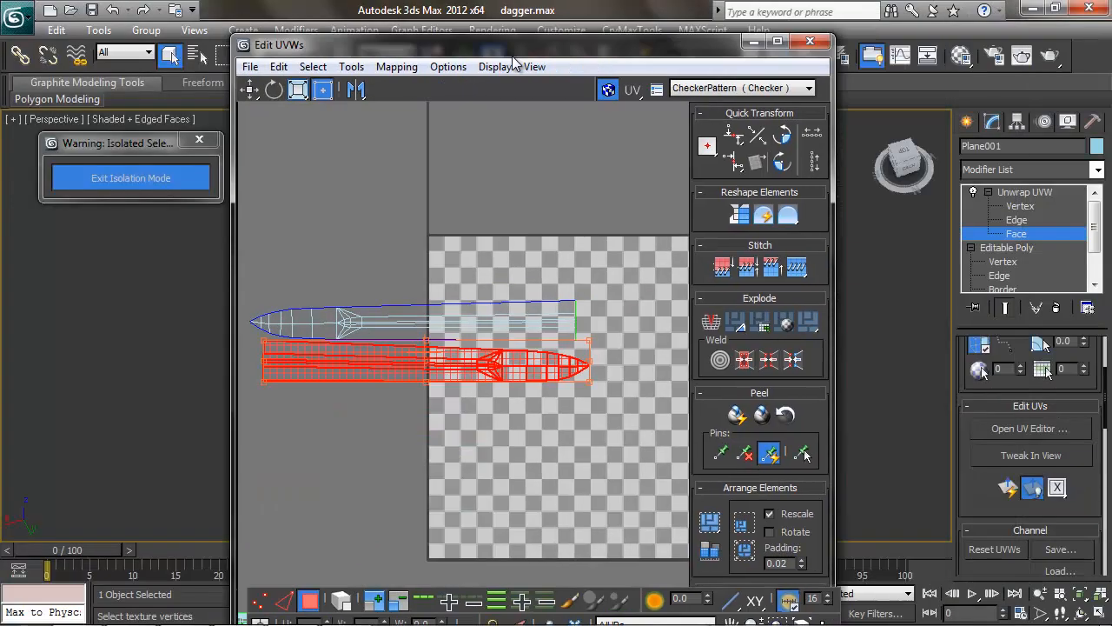
- Rotate the underside blade shell 180 degrees and lay it over the upper blade shell
drag(513, 48, 129, 75)
scroll(657, 225, up, 5)
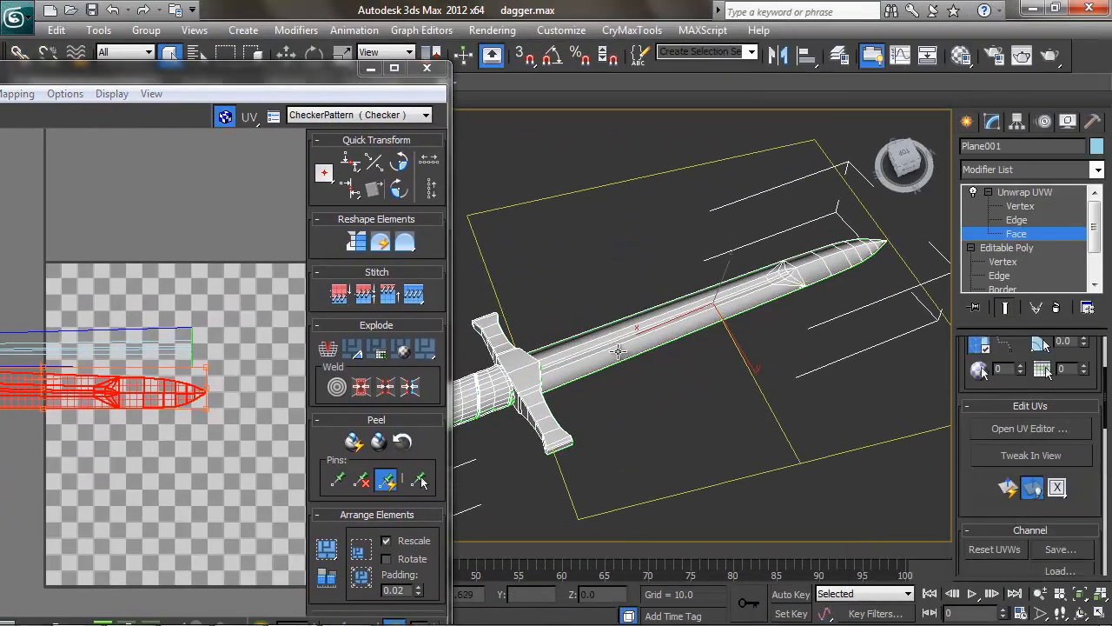
alt+middle_drag(852, 298, 763, 300)
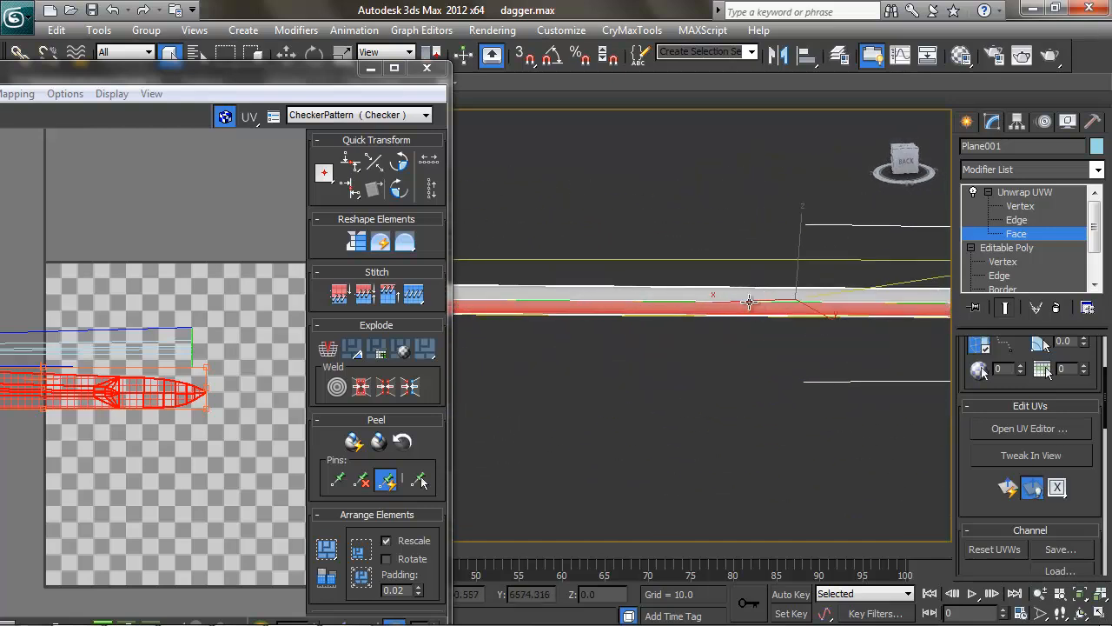
middle_drag(192, 314, 278, 304)
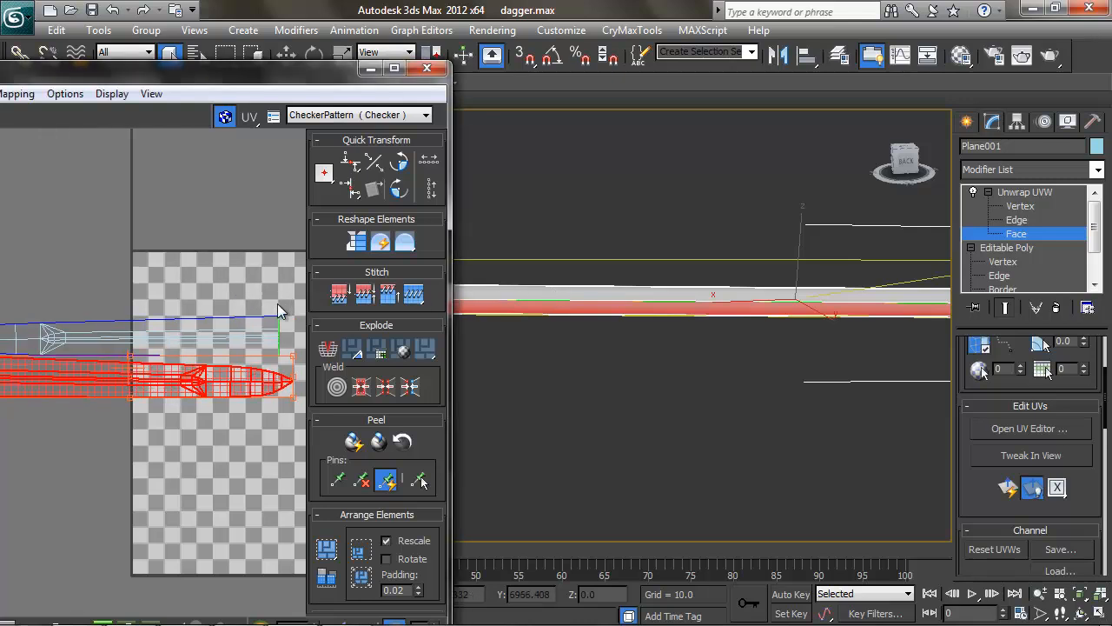
scroll(277, 303, down, 2)
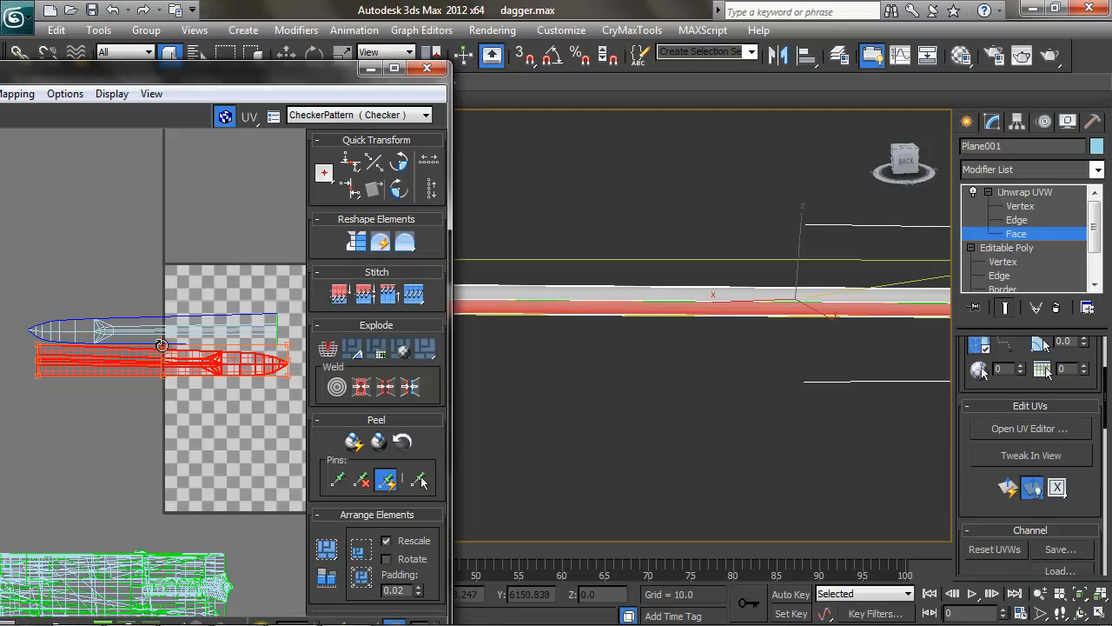
drag(161, 345, 153, 440)
drag(216, 351, 211, 338)
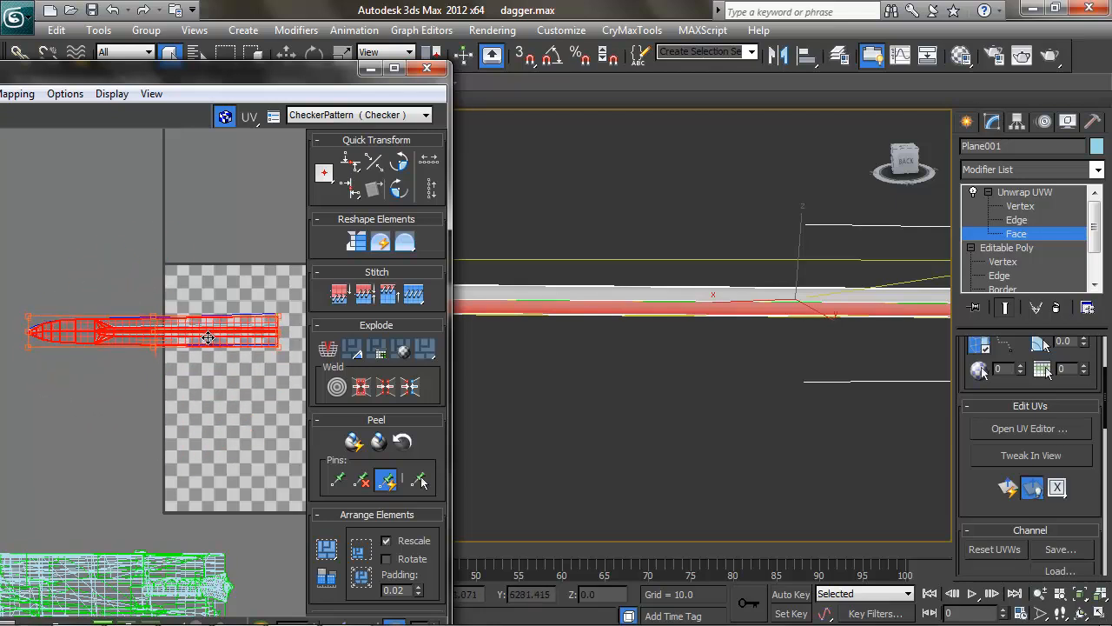
- Enlarge the UV editor and fine-tune the underside shell so its outline and wide end match the upper blade shell
click(394, 67)
scroll(528, 251, up, 6)
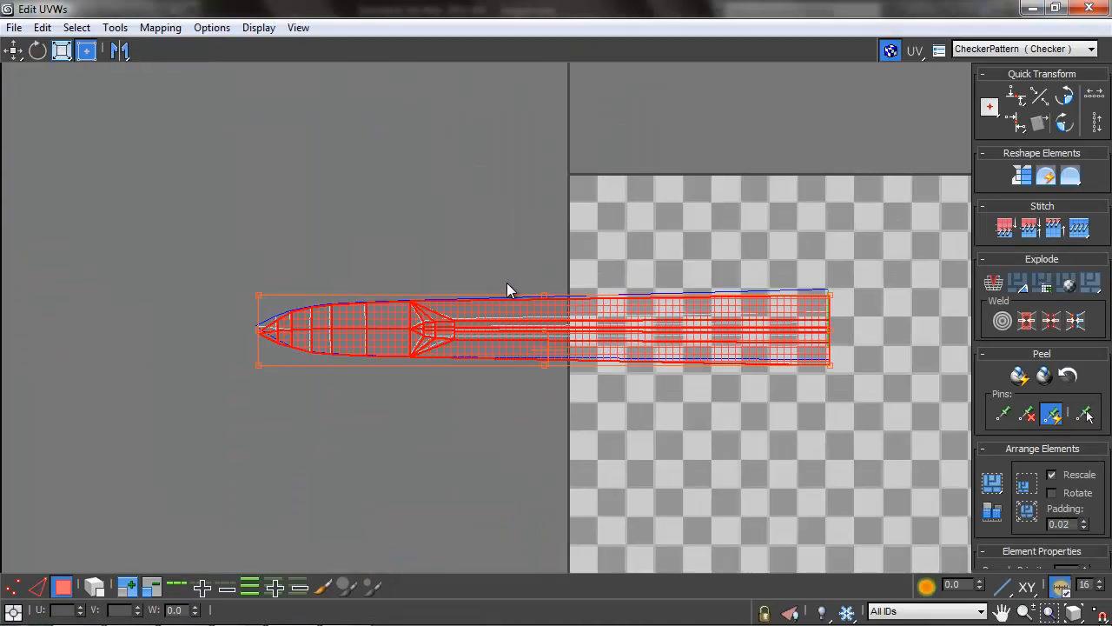
middle_drag(627, 319, 571, 325)
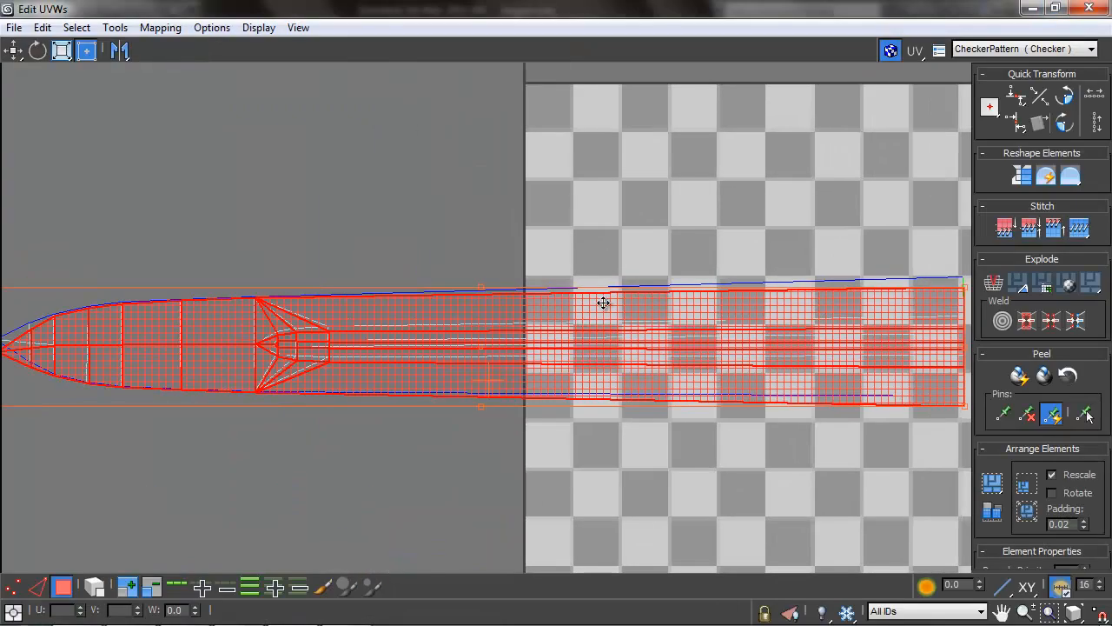
scroll(506, 308, down, 2)
drag(744, 340, 690, 335)
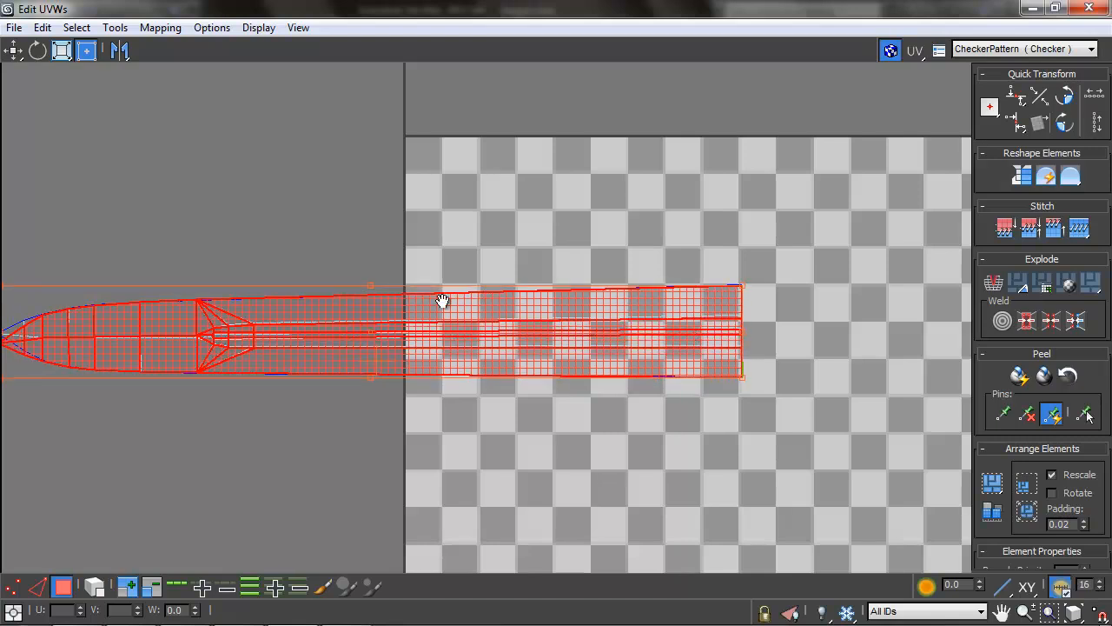
- In vertex mode, move the underside shell's mismatched tip vertices onto the matching vertices of the upper blade shell
middle_drag(444, 301, 559, 295)
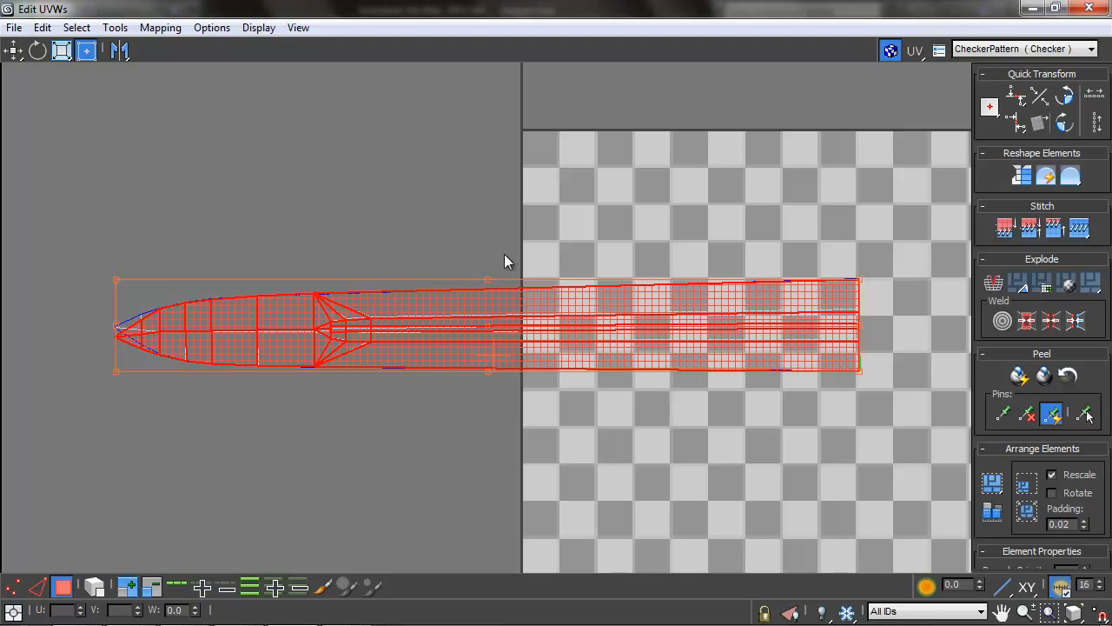
middle_drag(272, 203, 431, 207)
scroll(431, 207, up, 2)
scroll(280, 278, up, 2)
middle_drag(279, 285, 404, 130)
middle_drag(694, 317, 697, 280)
click(196, 441)
click(12, 582)
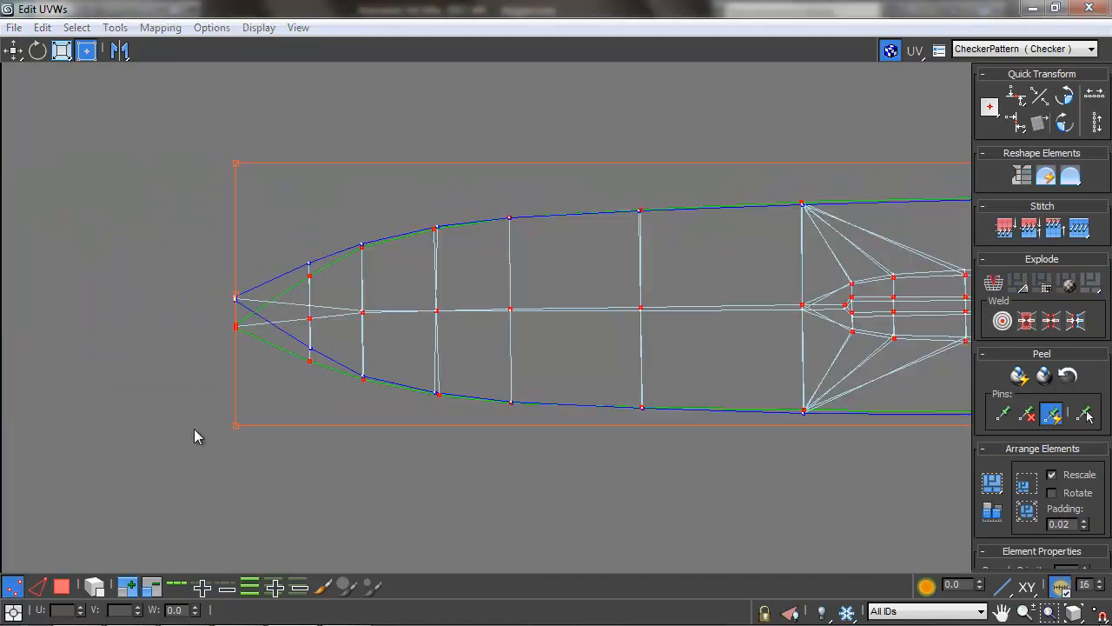
click(224, 322)
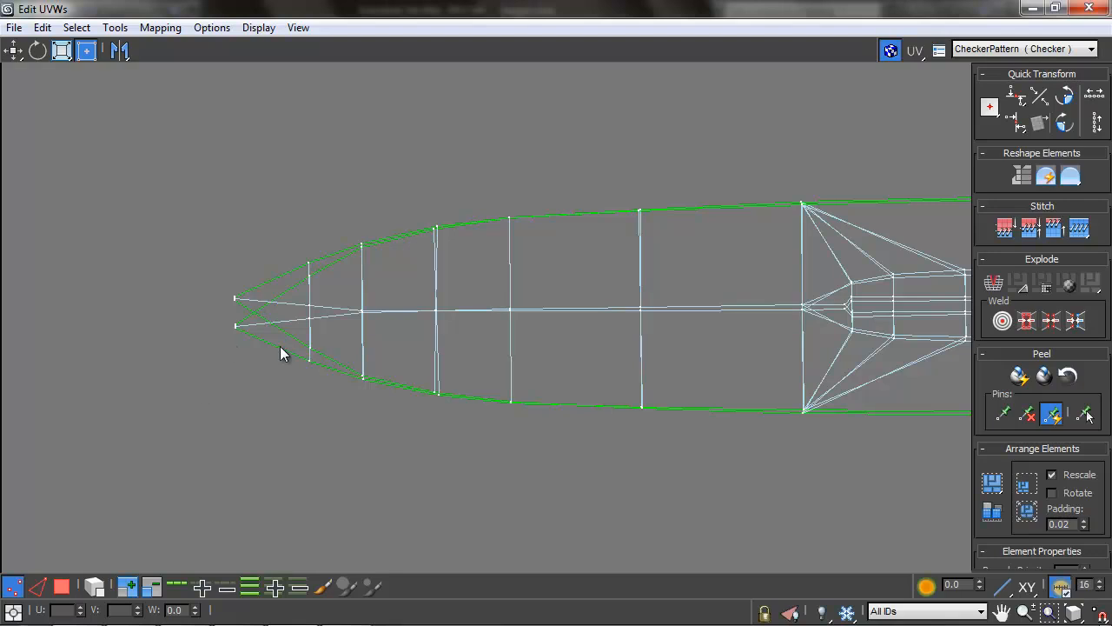
scroll(280, 346, up, 3)
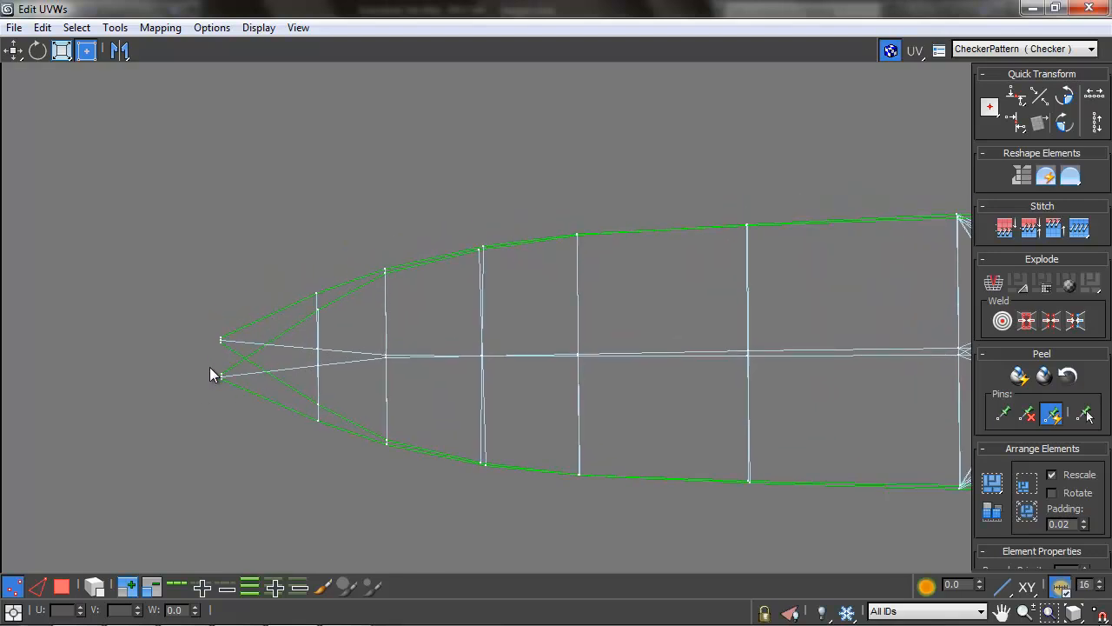
drag(226, 372, 222, 339)
drag(315, 363, 319, 347)
drag(345, 324, 318, 293)
drag(323, 417, 324, 404)
scroll(525, 407, down, 5)
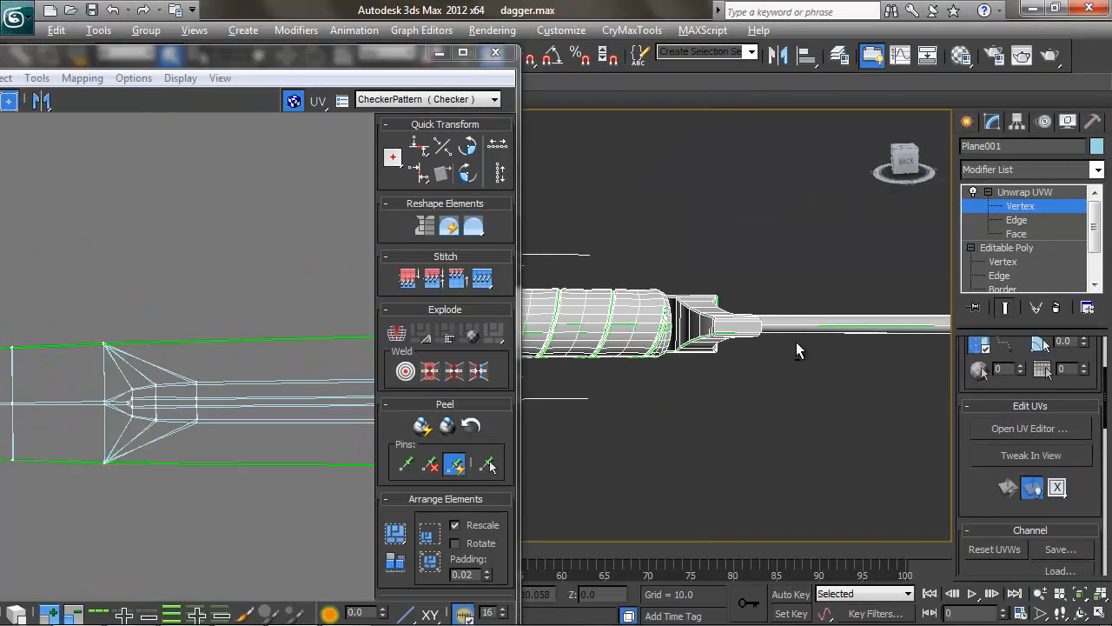
- In face mode, select the dagger's entire wrapped grip by element, and turn element selection off again
alt+middle_drag(797, 341, 667, 375)
middle_drag(751, 351, 746, 354)
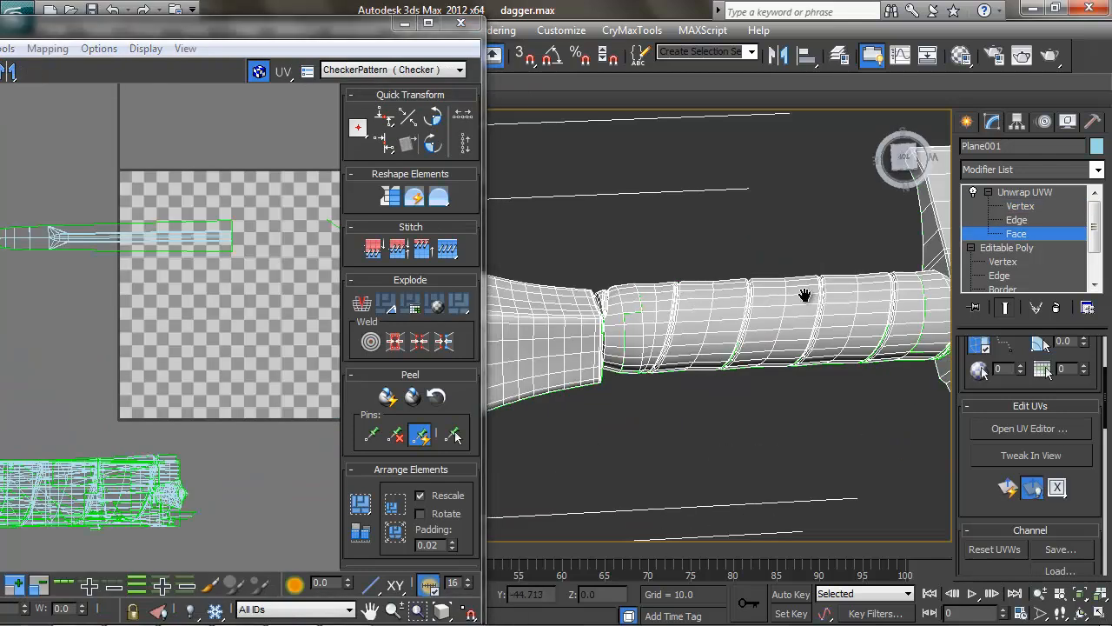
middle_drag(804, 296, 772, 301)
alt+middle_drag(823, 324, 698, 317)
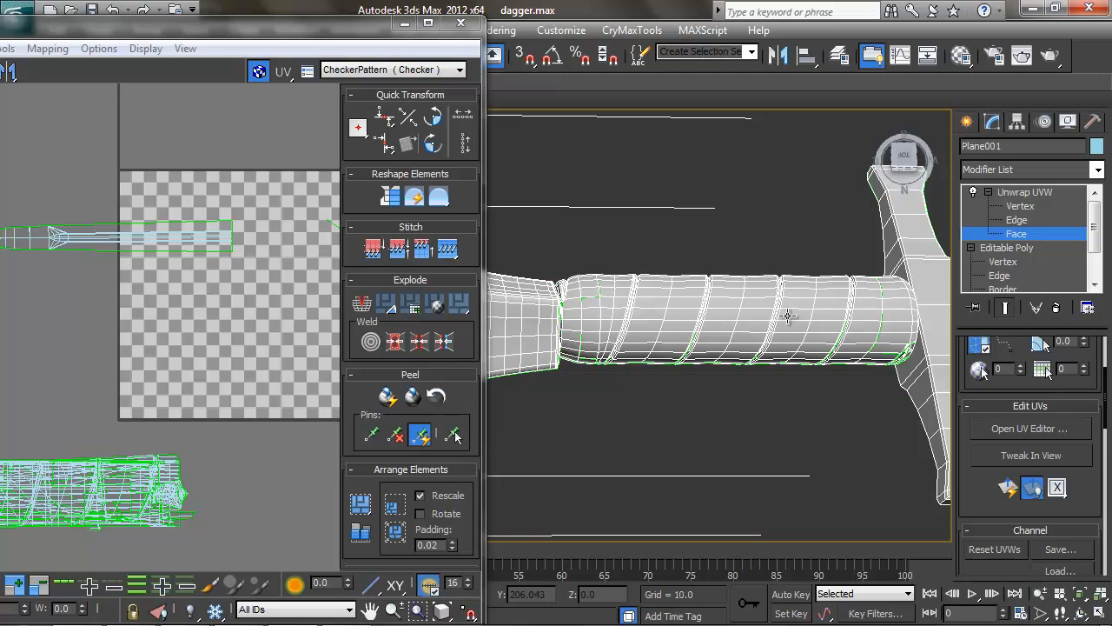
drag(677, 245, 747, 382)
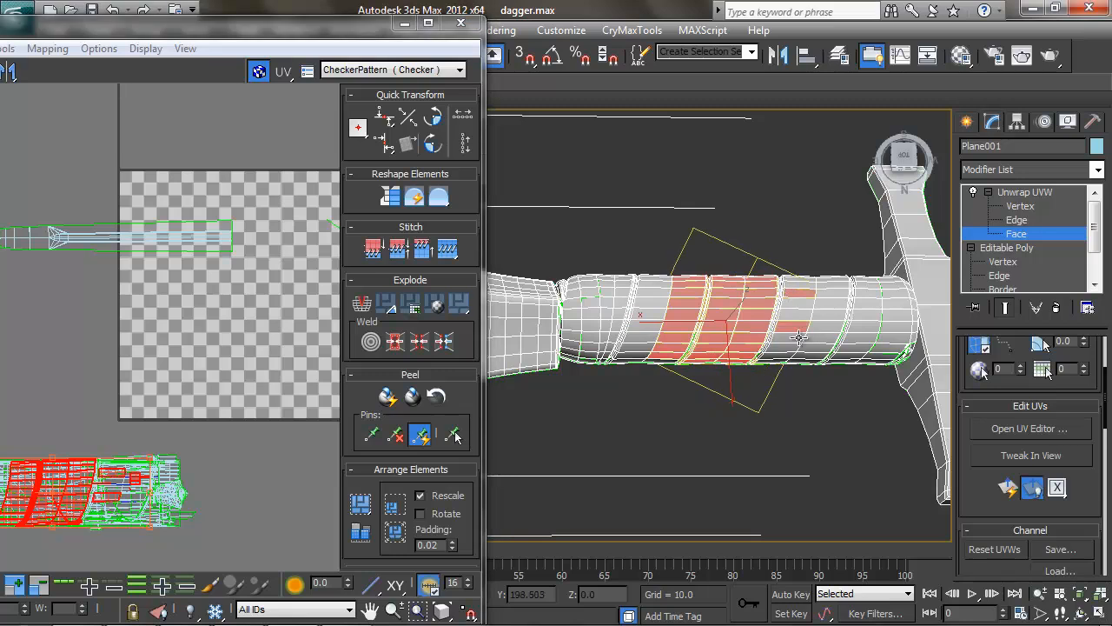
click(806, 420)
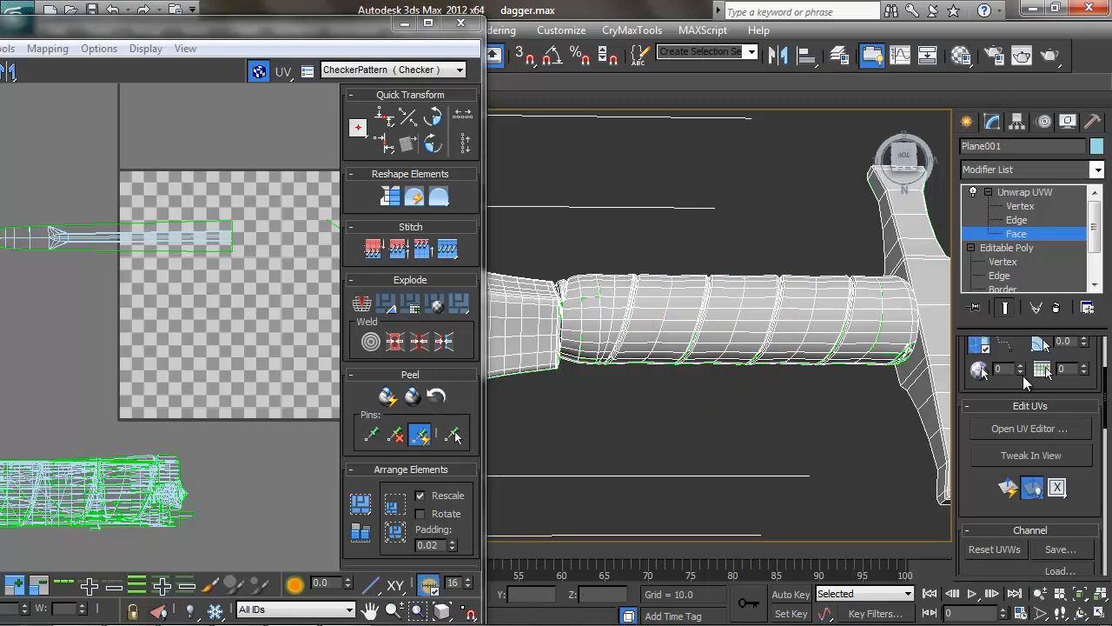
drag(1066, 391, 1060, 571)
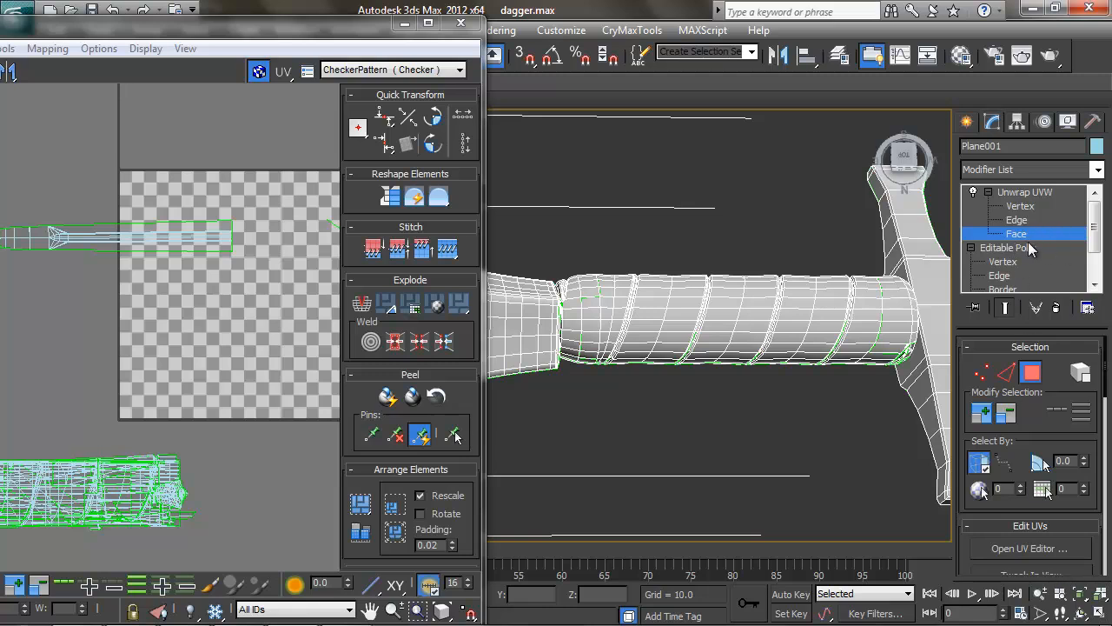
click(1081, 372)
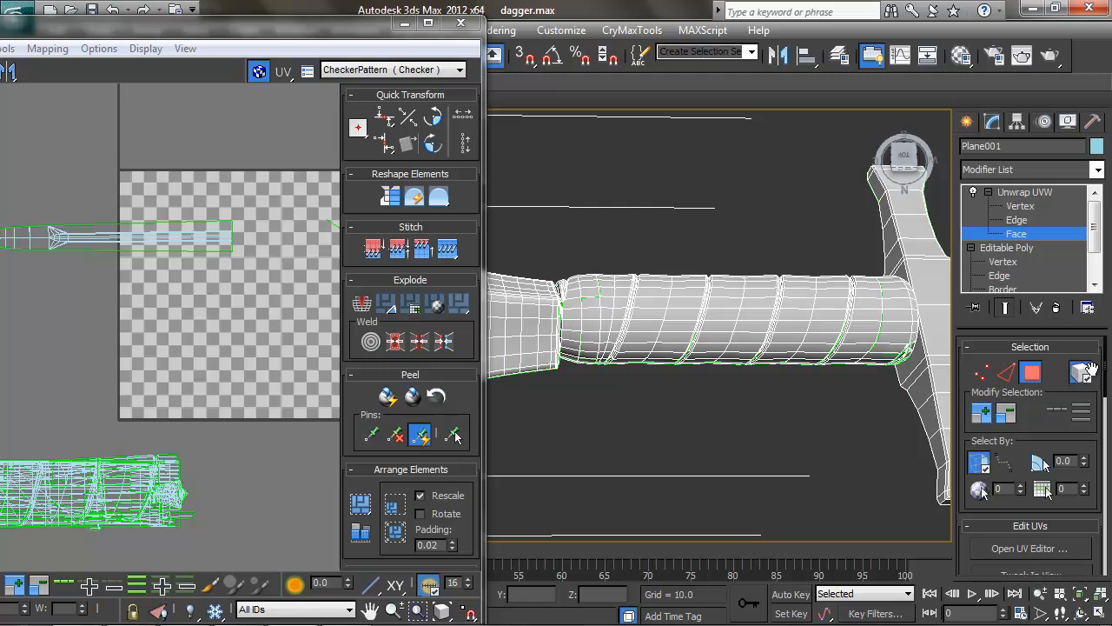
click(776, 295)
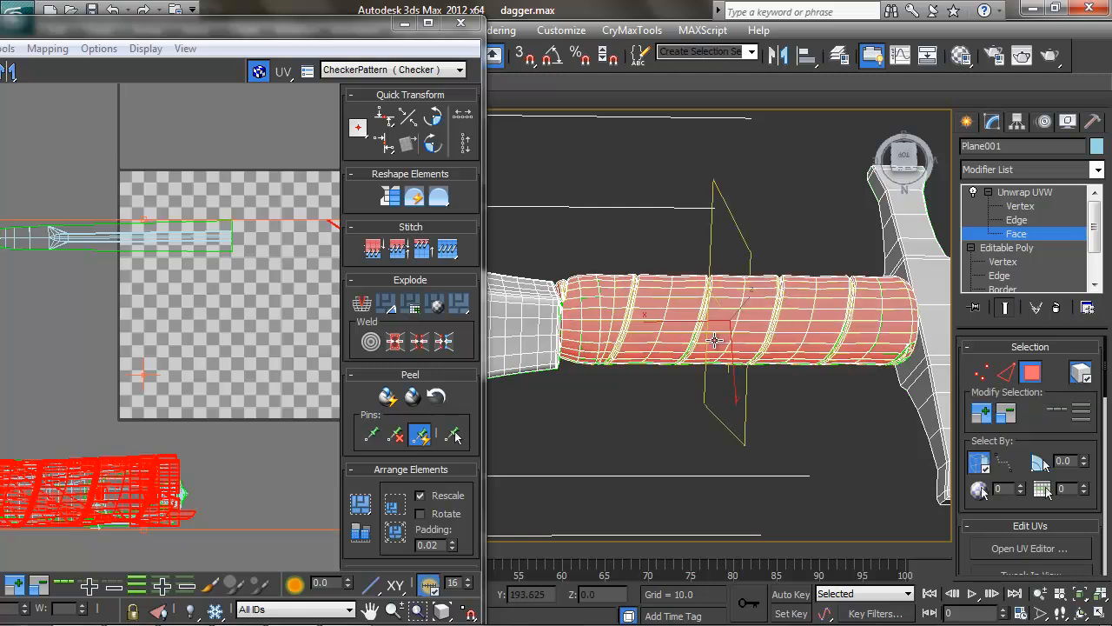
click(1082, 373)
- Apply a Cylindrical Map projection to the selected grip faces
middle_drag(790, 340, 737, 326)
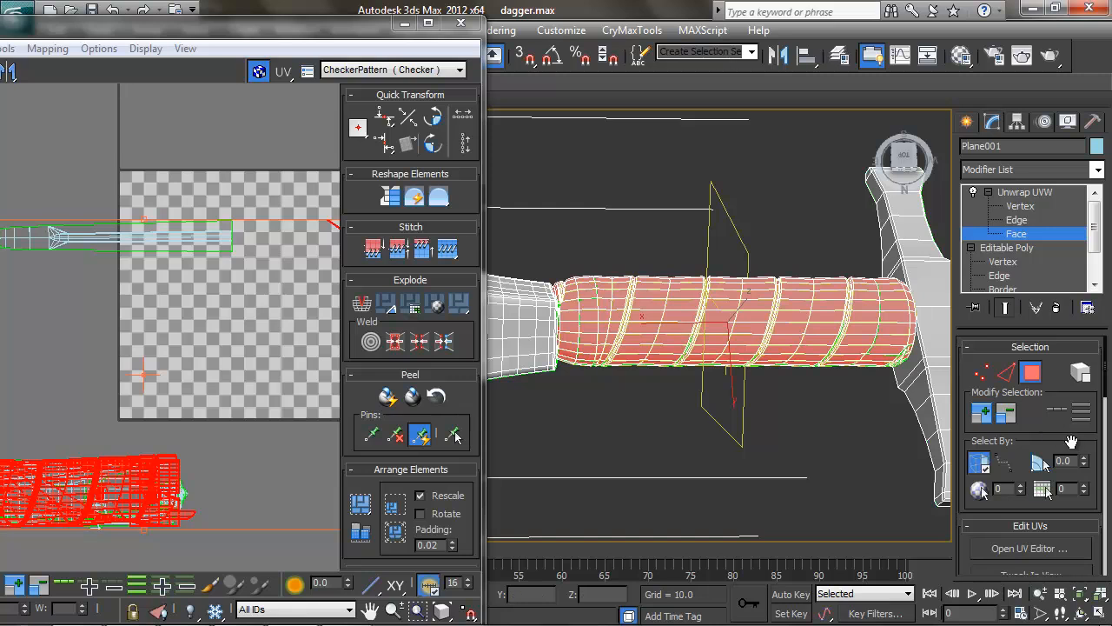
scroll(1032, 439, down, 5)
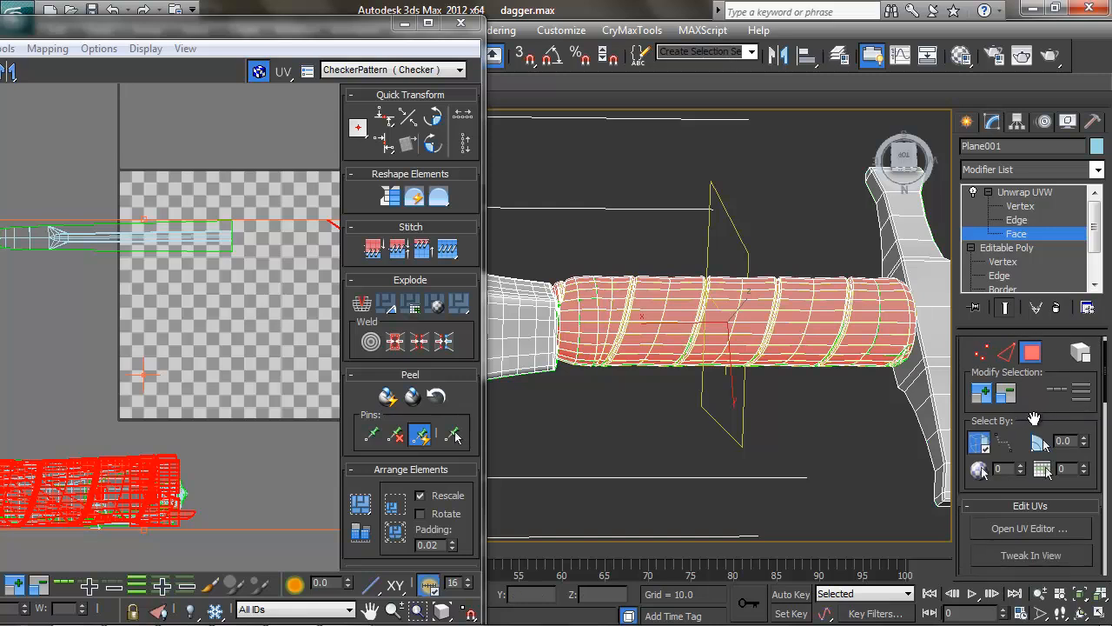
scroll(1077, 508, down, 8)
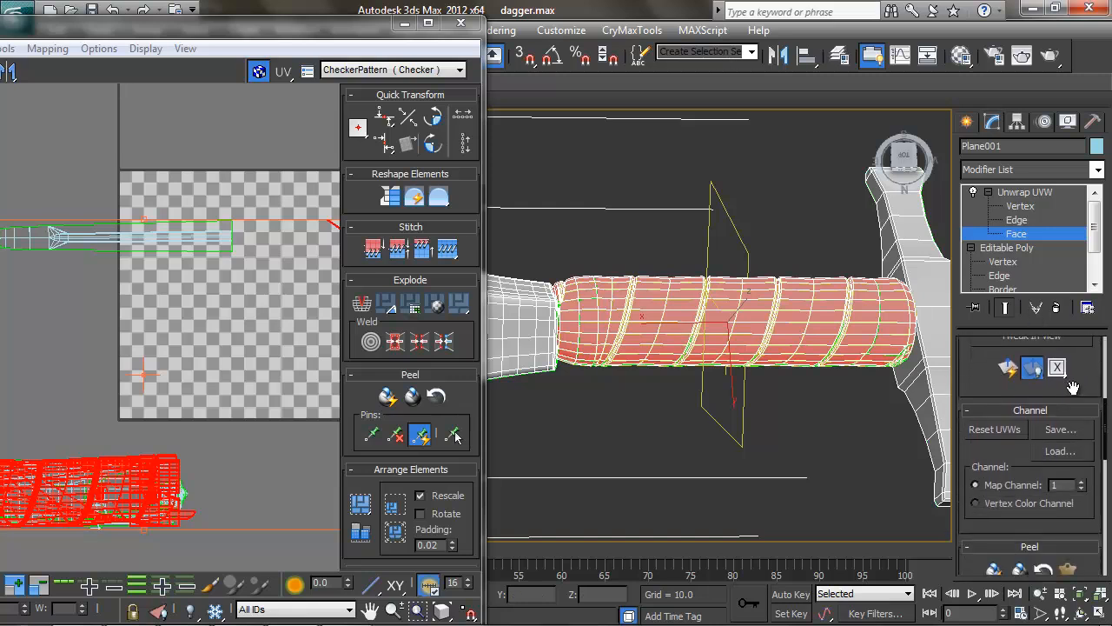
scroll(1064, 427, down, 3)
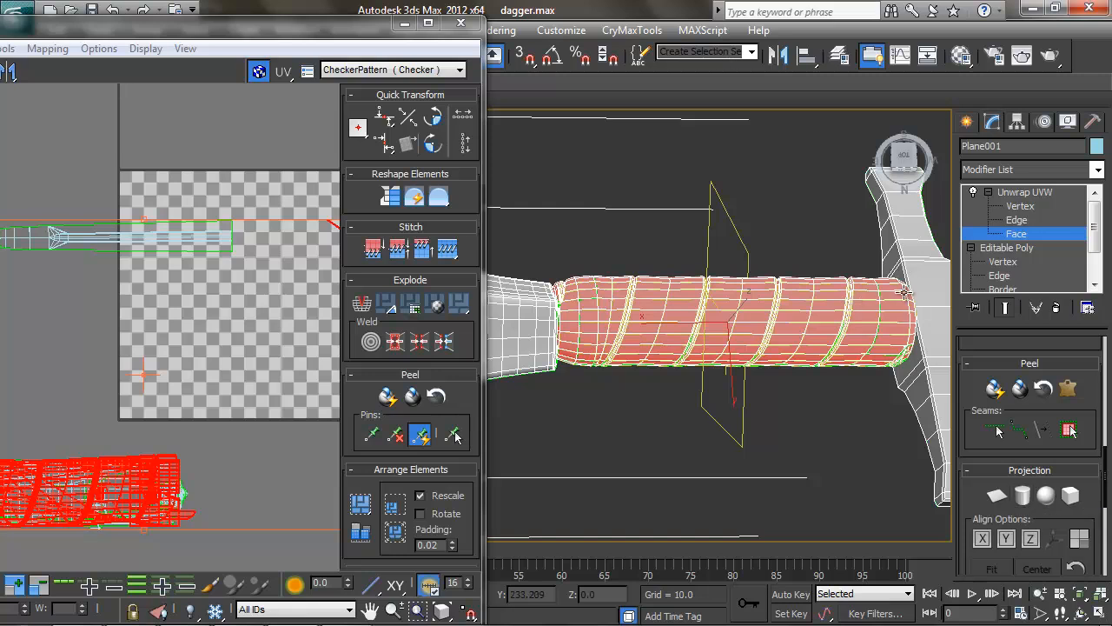
middle_drag(604, 298, 601, 306)
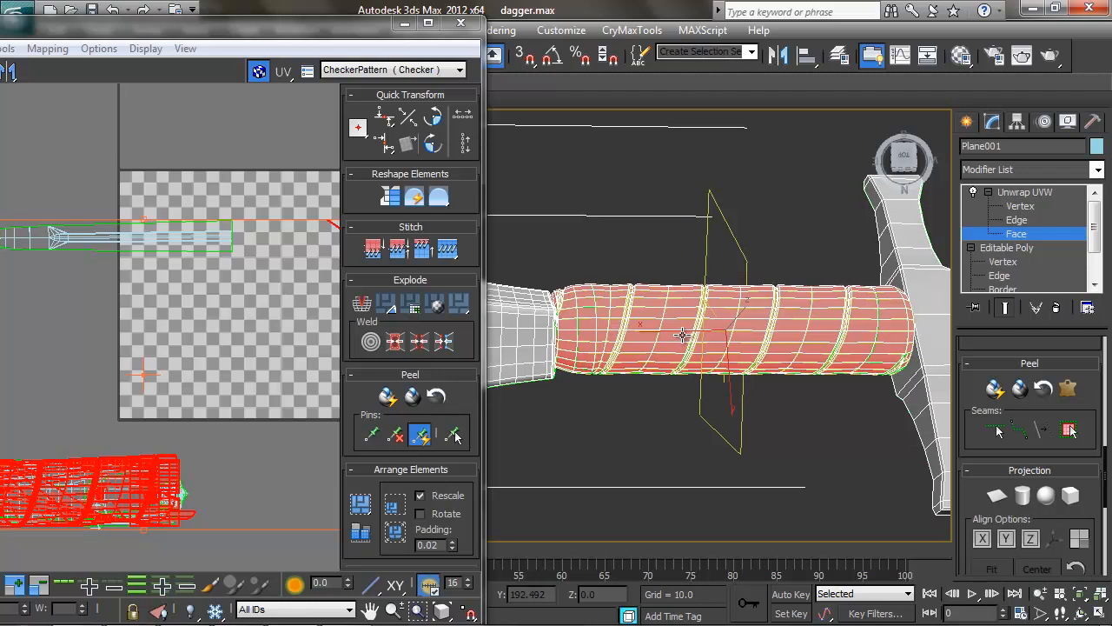
click(1023, 495)
middle_drag(240, 291, 221, 294)
click(703, 358)
alt+middle_drag(703, 358, 731, 313)
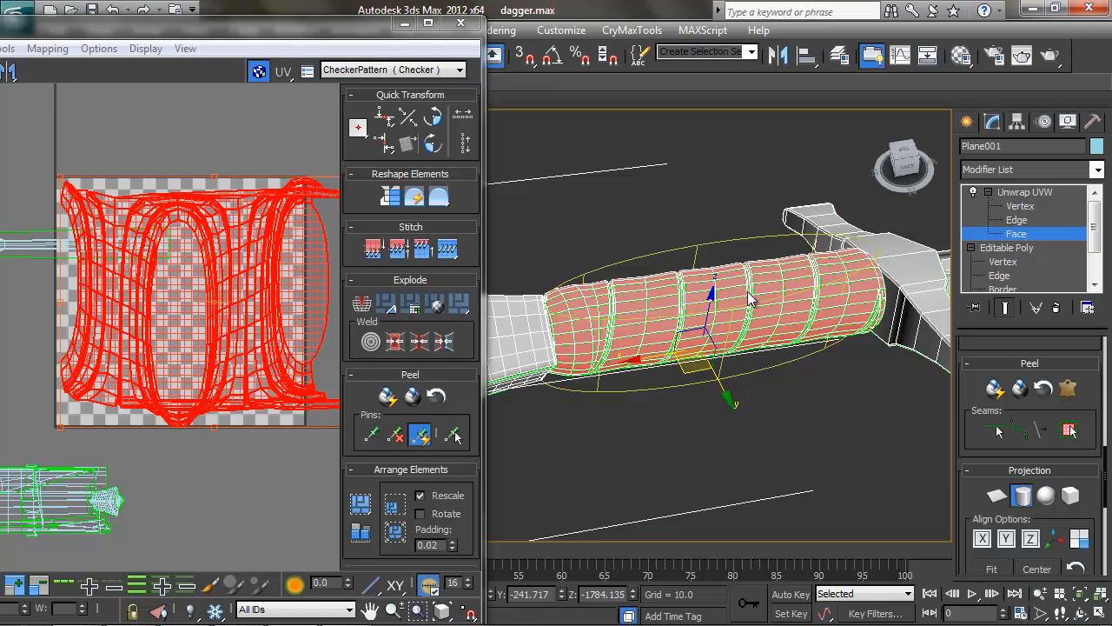
middle_drag(252, 273, 255, 283)
middle_drag(708, 284, 823, 391)
scroll(698, 293, up, 2)
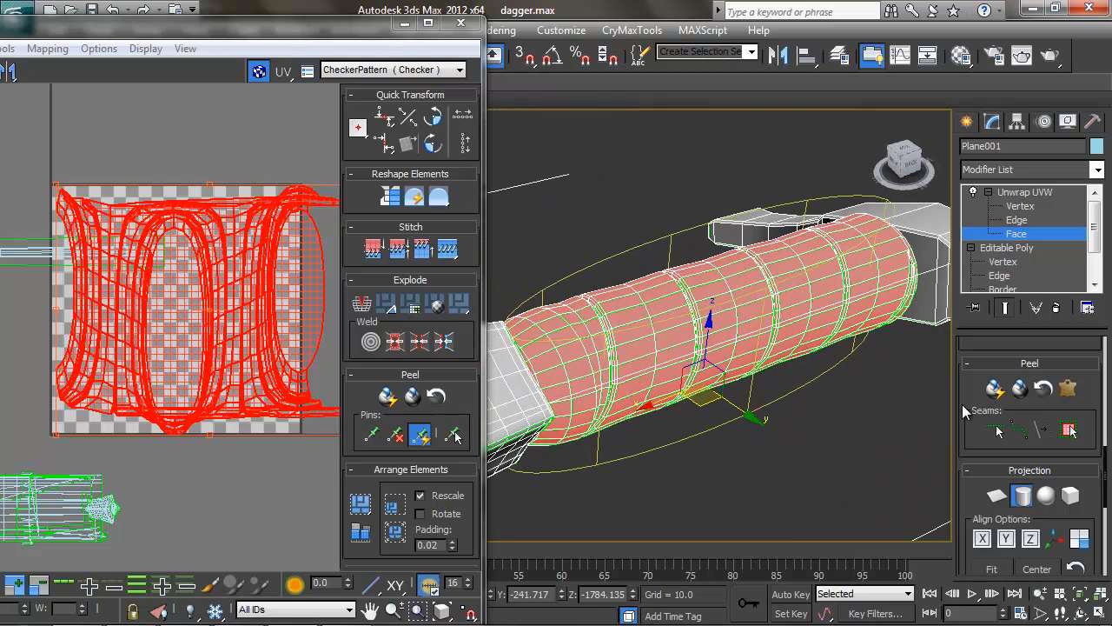
- Try aligning the grip's cylindrical projection to the Z and Y axes
scroll(1080, 452, down, 2)
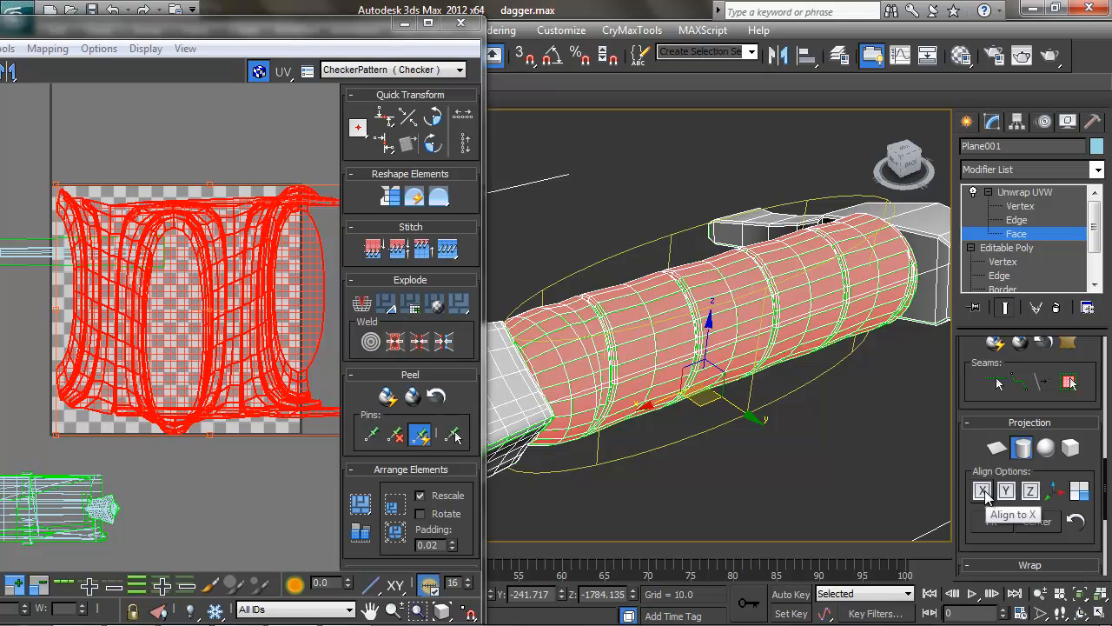
click(1055, 493)
click(1054, 493)
click(1053, 494)
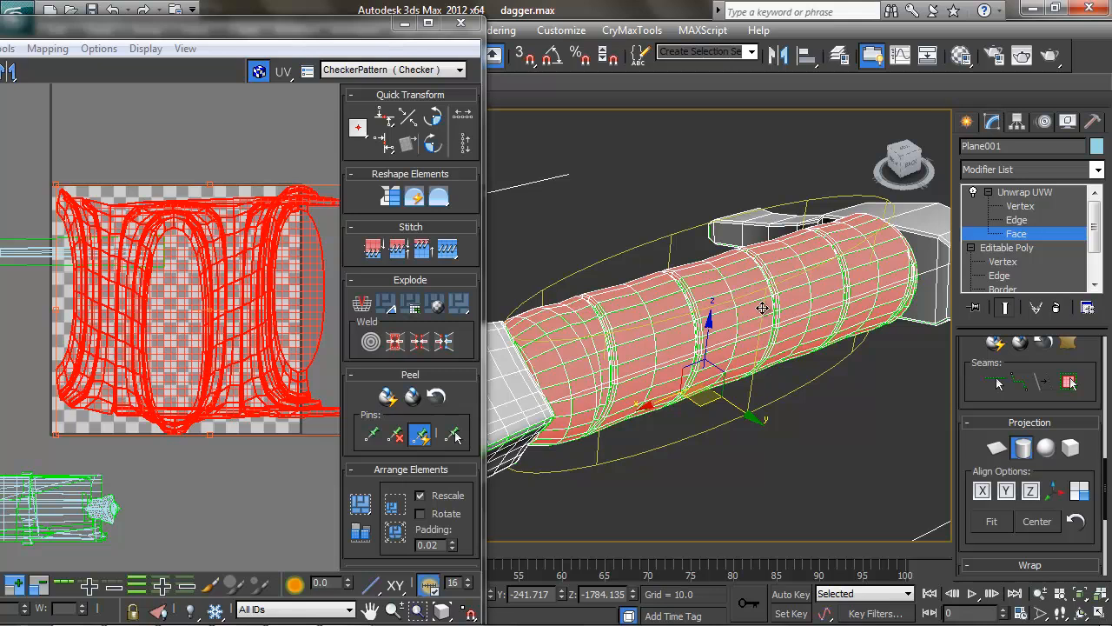
middle_drag(731, 301, 737, 308)
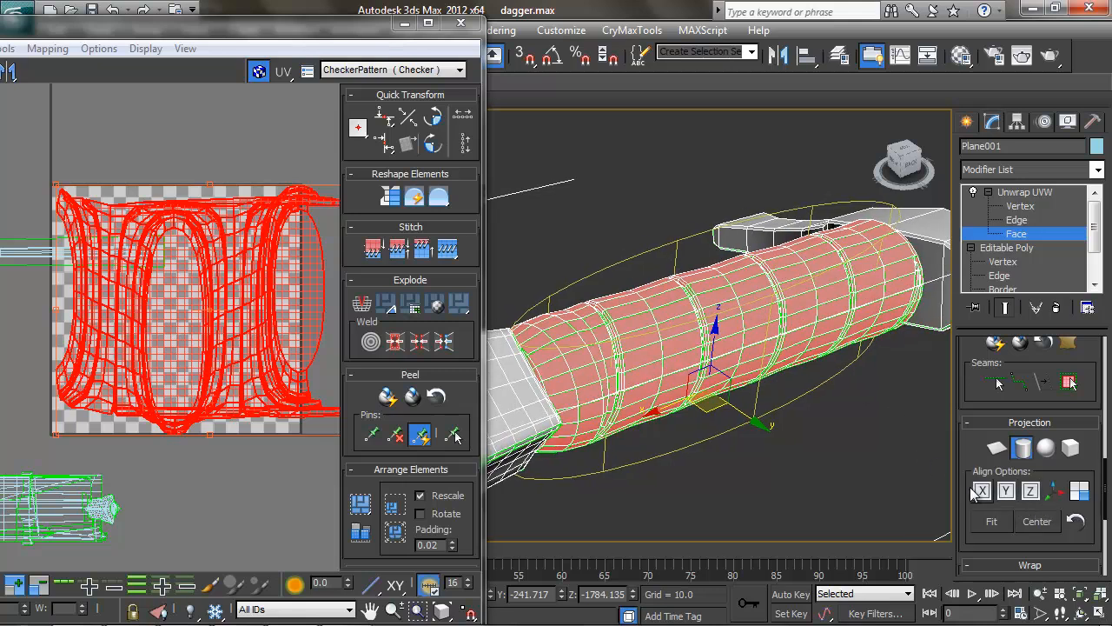
click(1032, 492)
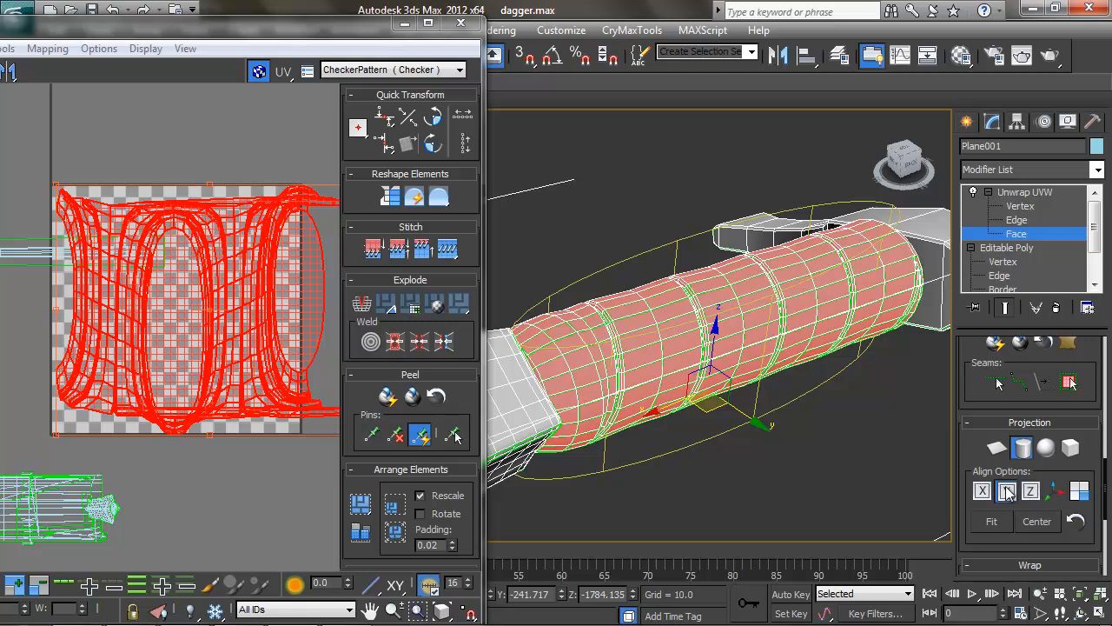
click(1006, 492)
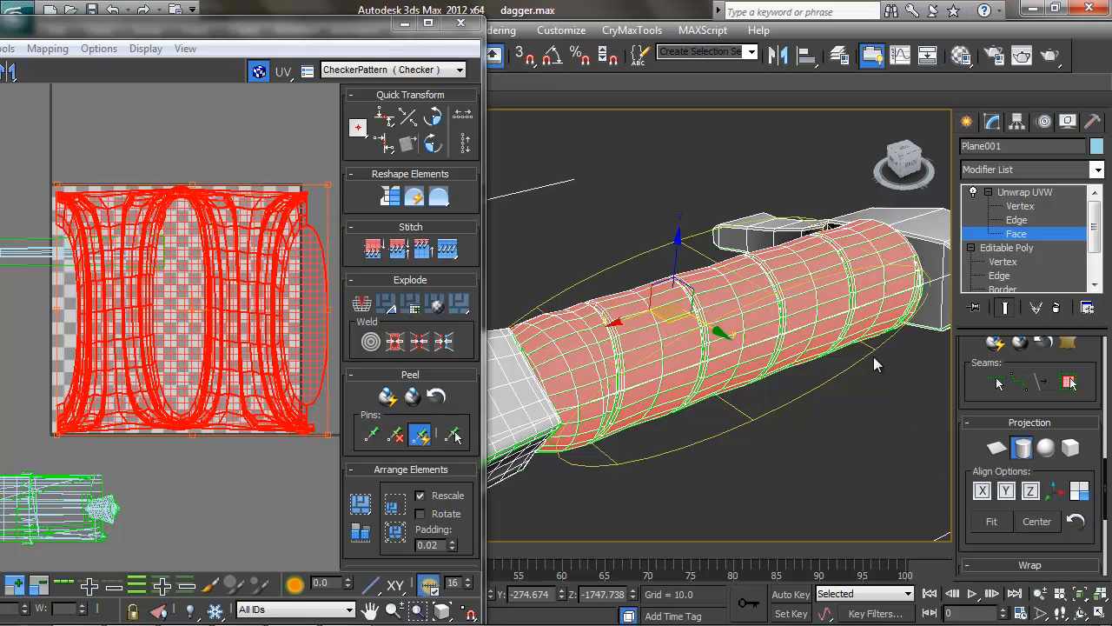
- Align the grip's cylindrical projection to the X axis and check its fit around the grip
click(982, 491)
alt+middle_drag(732, 332, 623, 278)
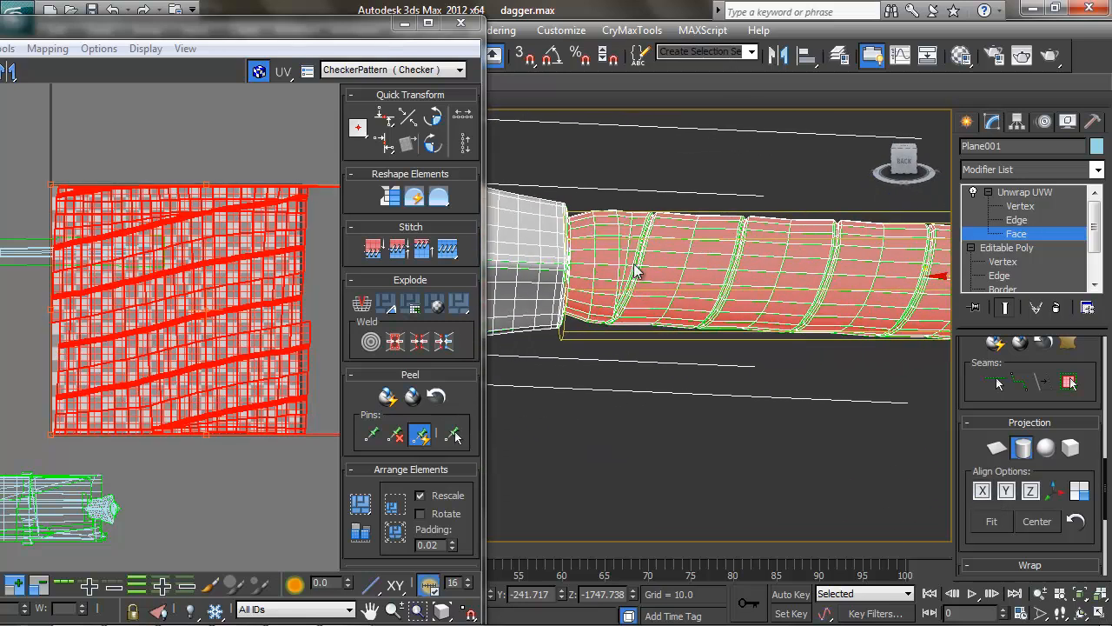
middle_drag(768, 261, 727, 294)
scroll(661, 297, down, 2)
middle_drag(653, 298, 697, 292)
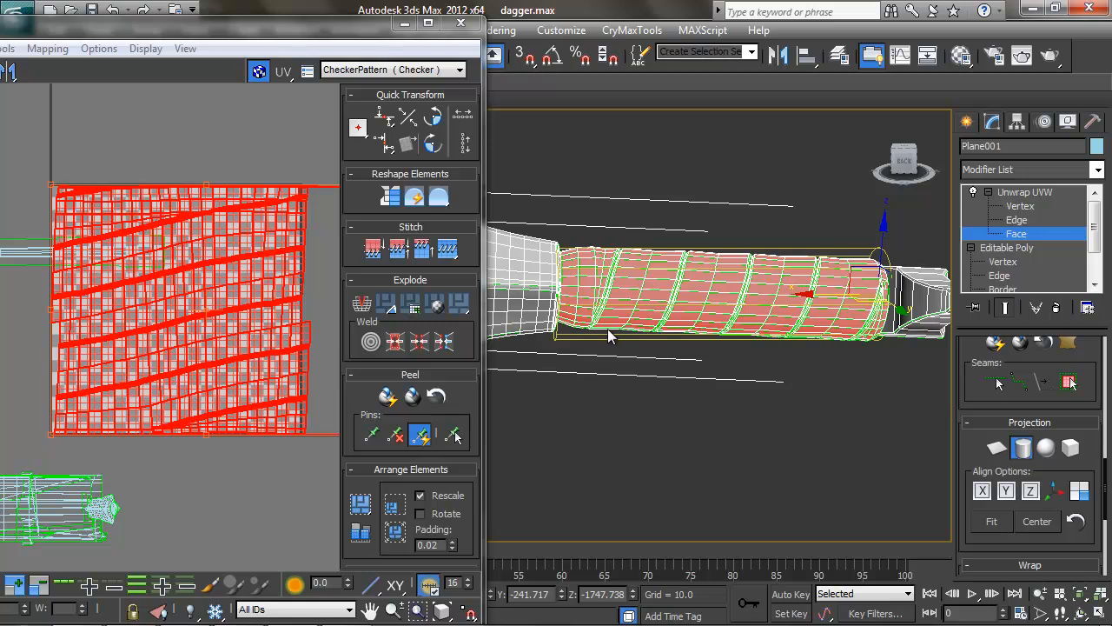
mouse_move(748, 316)
middle_down()
mouse_move(762, 293)
mouse_move(773, 296)
middle_up()
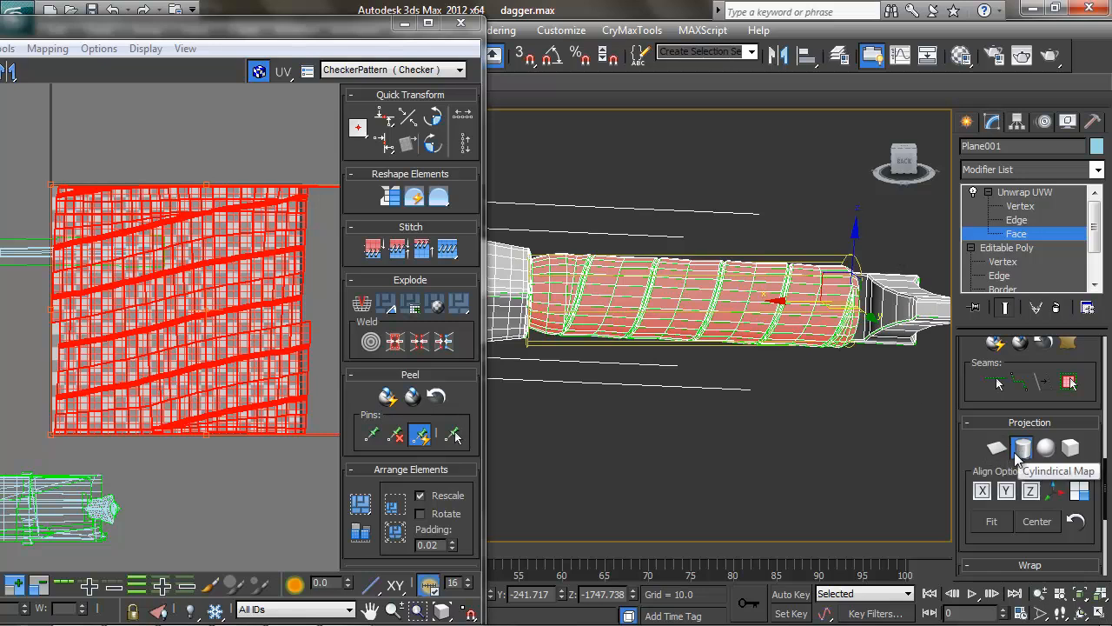
- Rotate the cylindrical mapping gizmo so that it lines up with the length of the dagger's grip
middle_drag(751, 289, 772, 302)
middle_drag(213, 271, 227, 258)
drag(255, 165, 181, 283)
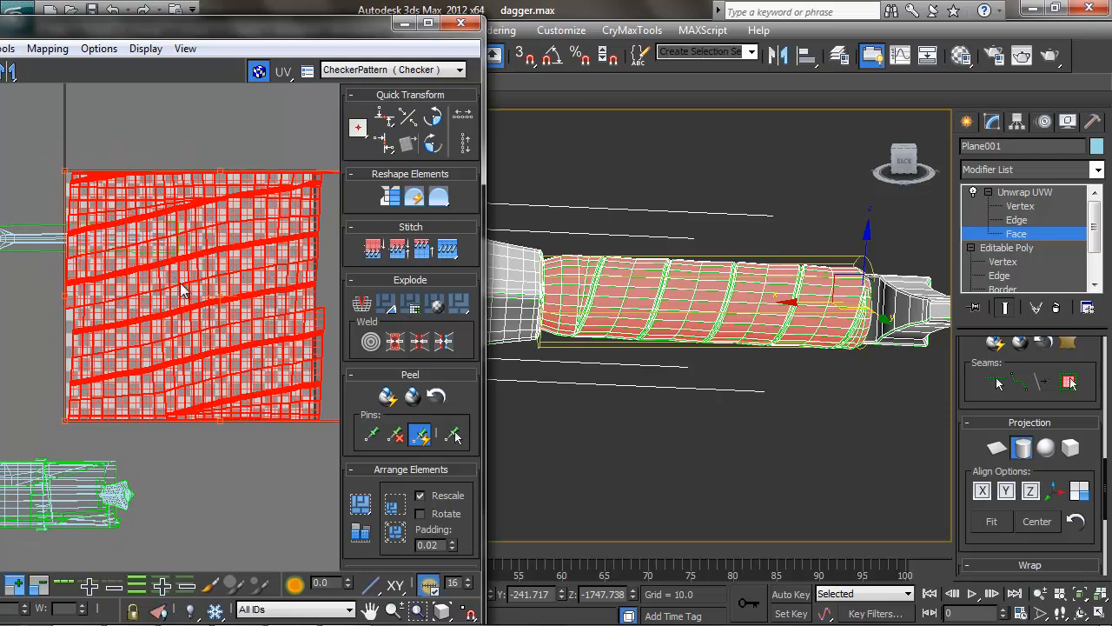
mouse_move(780, 287)
middle_down()
mouse_move(792, 293)
mouse_move(760, 293)
middle_up()
key(e)
drag(834, 268, 873, 256)
key(w)
middle_drag(869, 263, 812, 294)
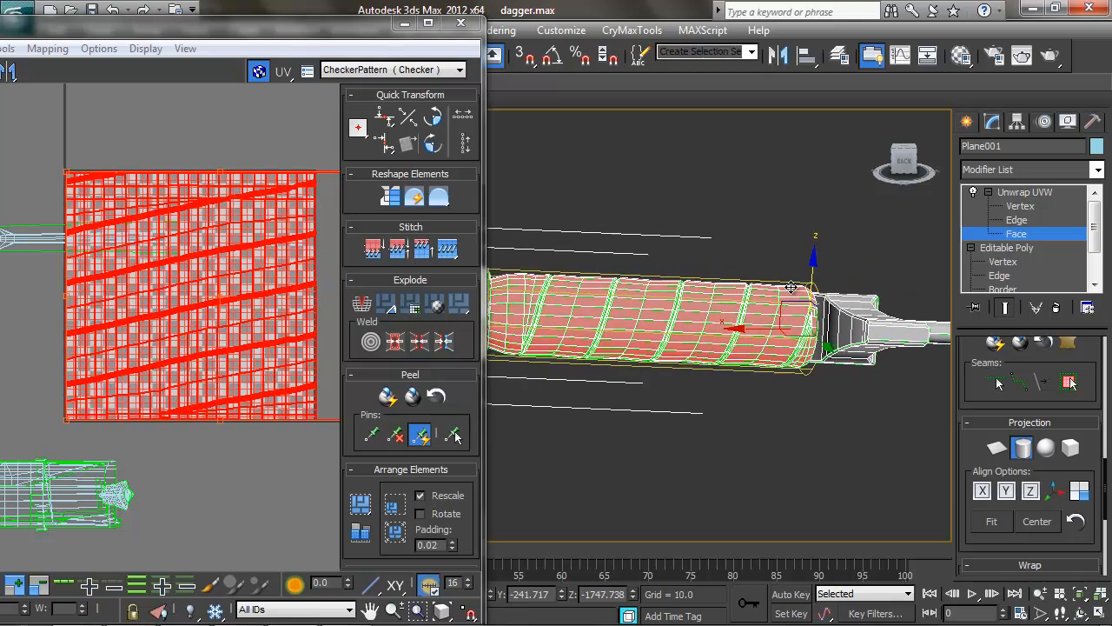
- Scale up the cylindrical gizmo and reposition it so that it encloses the whole grip
key(super)
key(super)
alt+middle_drag(768, 229, 722, 271)
key(r)
drag(797, 299, 790, 294)
alt+middle_drag(806, 307, 722, 275)
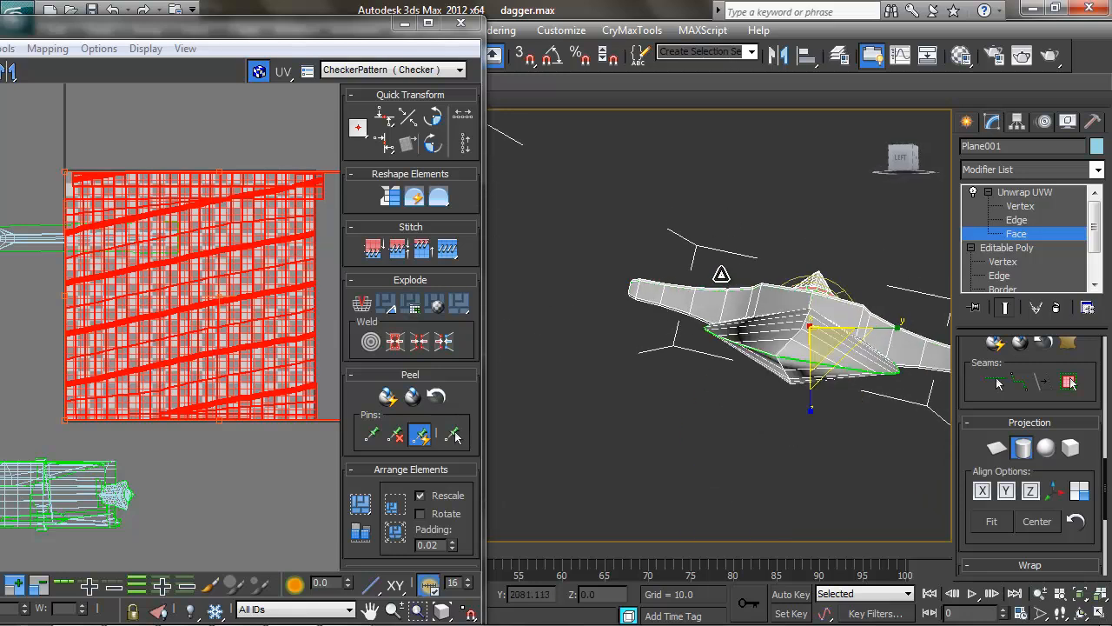
alt+middle_drag(775, 329, 900, 352)
drag(918, 351, 926, 352)
alt+middle_drag(811, 352, 852, 352)
key(w)
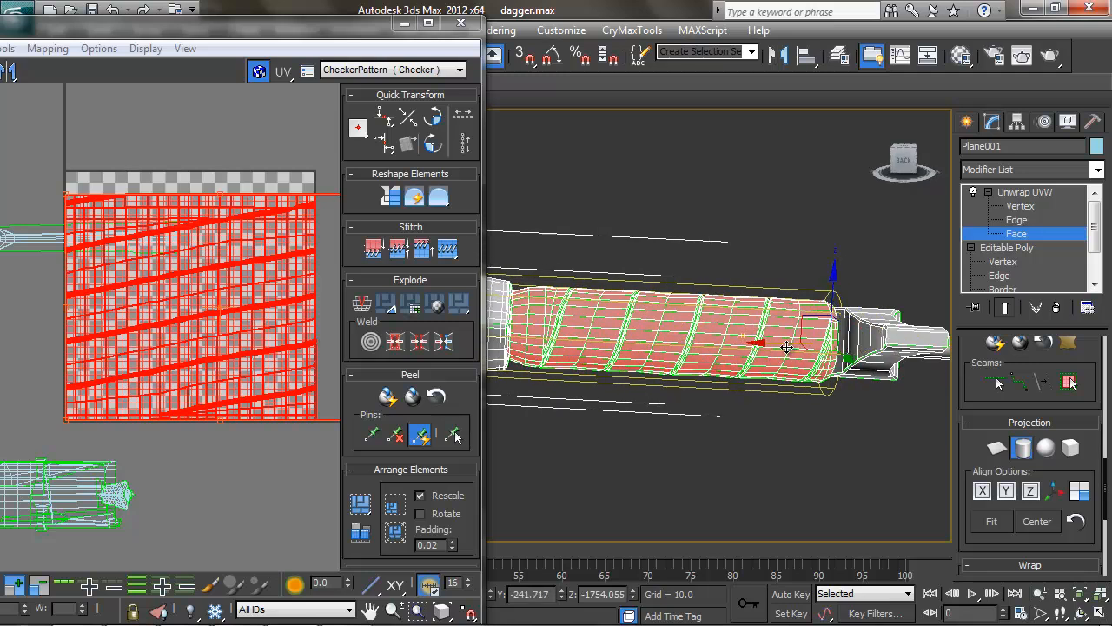
drag(809, 351, 810, 350)
- Check the grip's unwrapped UV layout against the model and finish the Cylindrical Map projection
alt+middle_drag(700, 333, 722, 337)
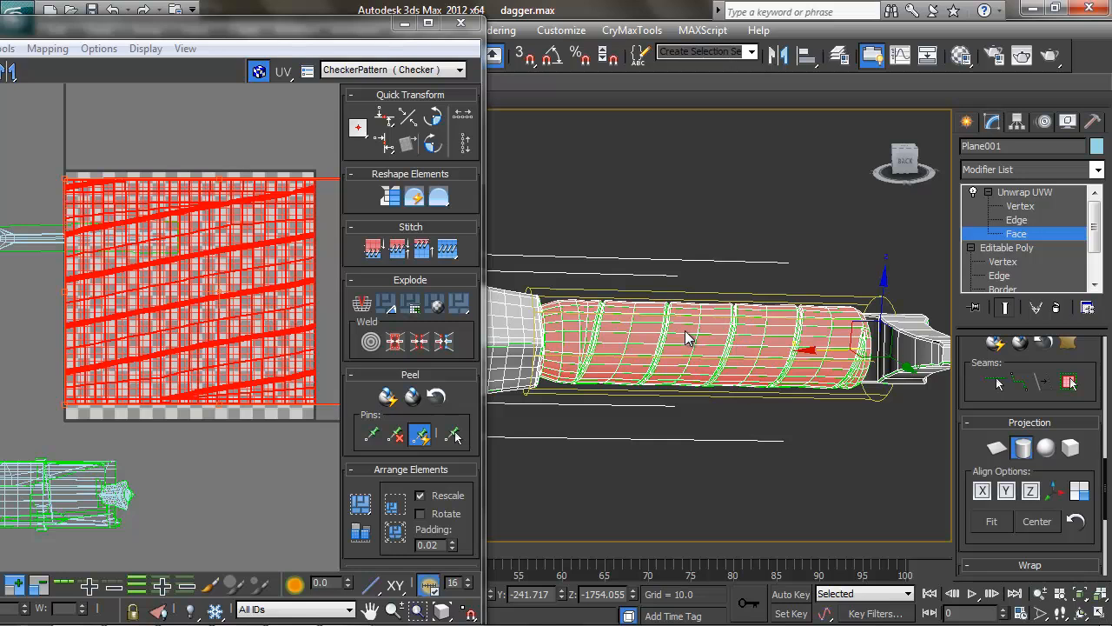
middle_drag(662, 310, 672, 317)
middle_drag(225, 287, 161, 257)
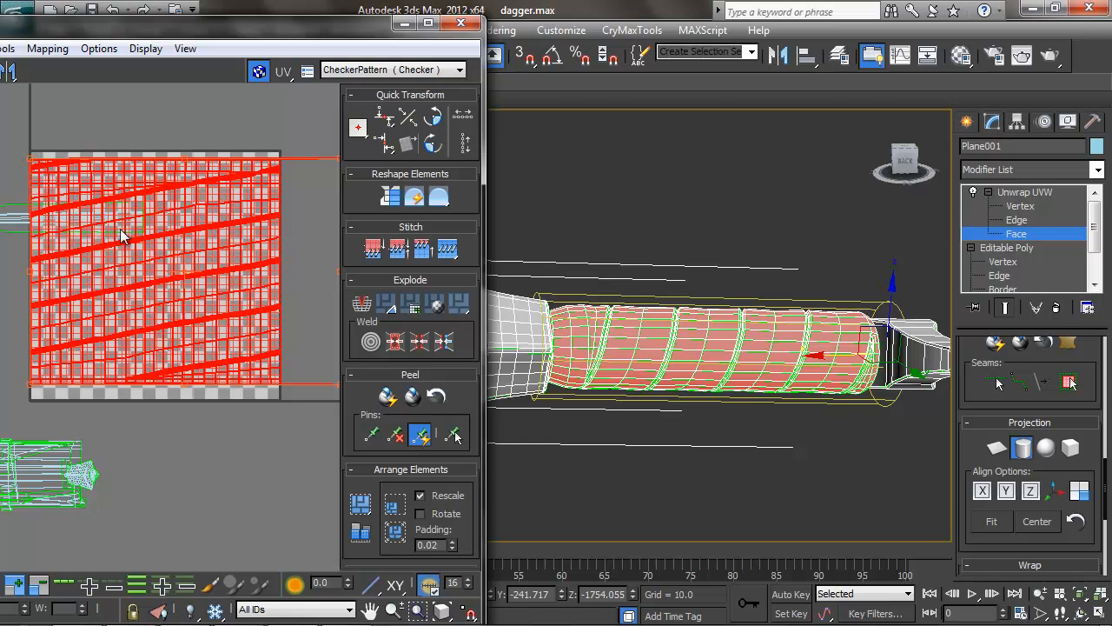
middle_drag(121, 235, 130, 256)
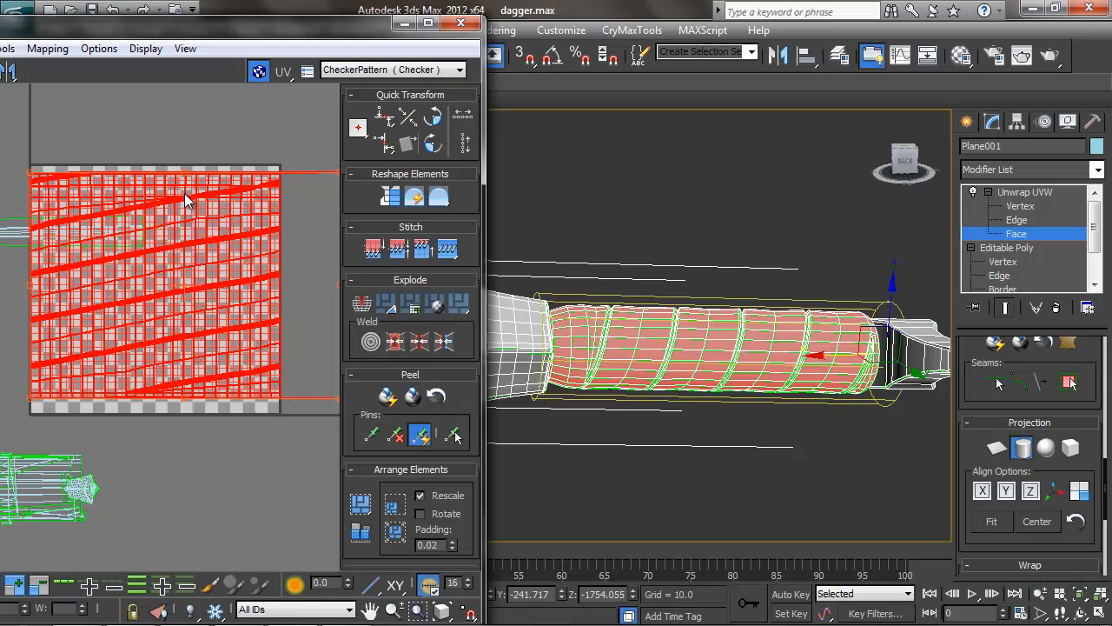
middle_drag(668, 293, 672, 292)
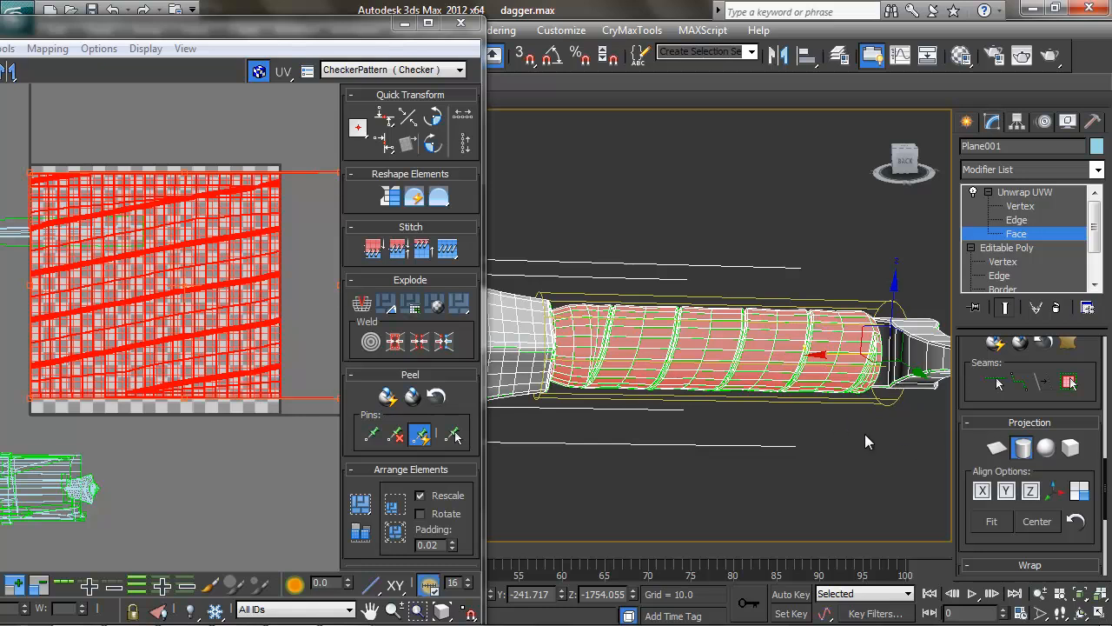
click(1023, 447)
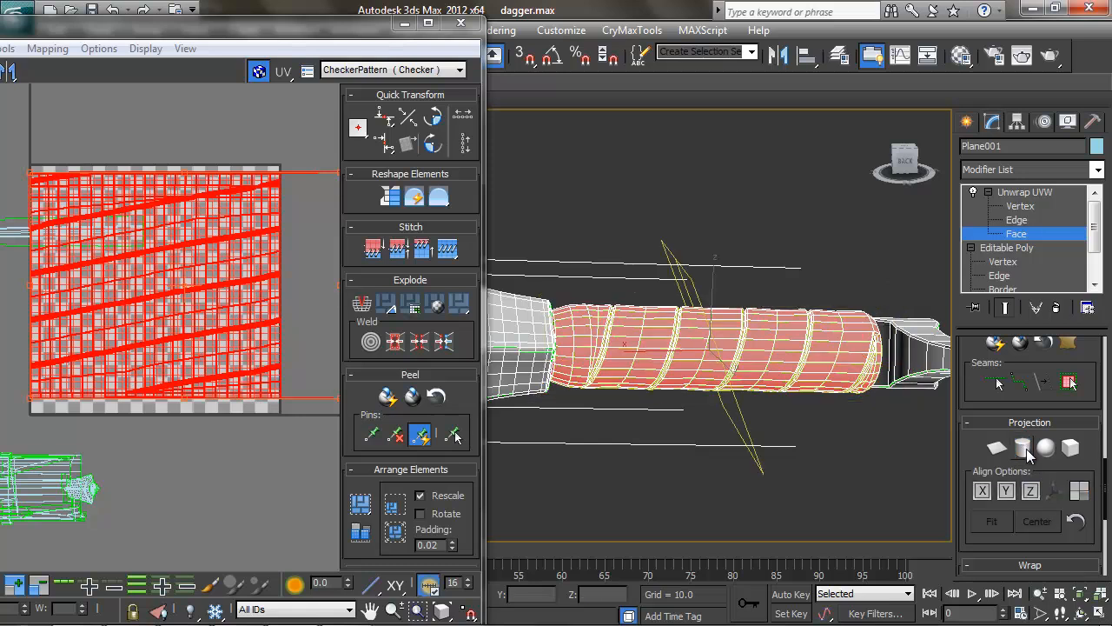
- Move the grip's UV shell out of the checker tile into the empty space below it, and deselect it
middle_drag(825, 345, 914, 352)
middle_drag(211, 281, 251, 220)
drag(201, 225, 281, 427)
middle_drag(233, 400, 158, 336)
scroll(163, 337, down, 2)
drag(206, 350, 238, 392)
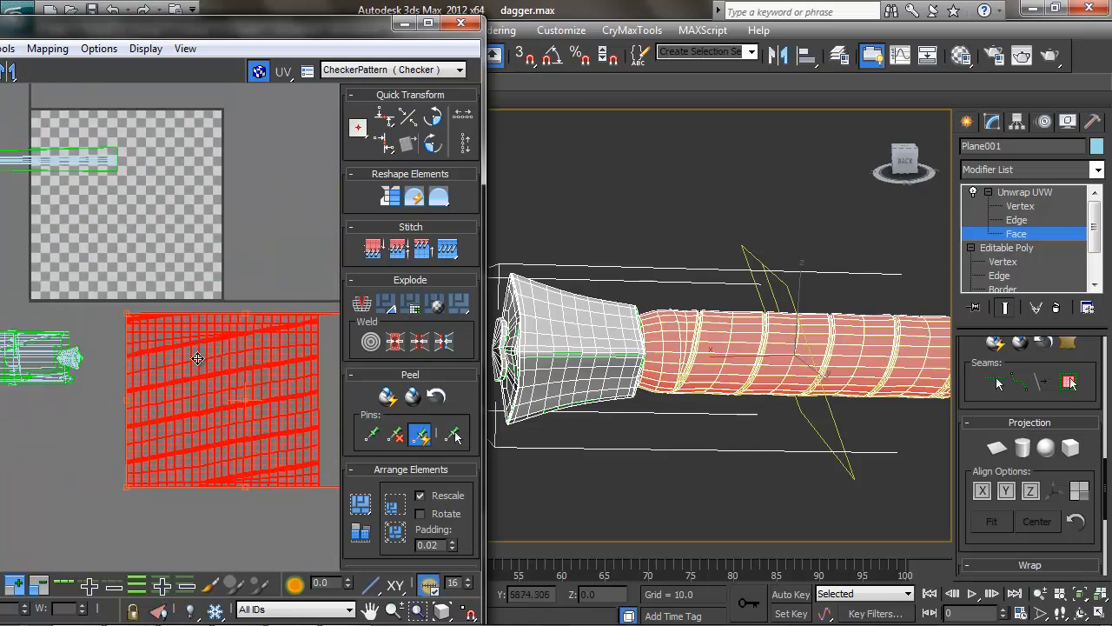
middle_drag(208, 370, 203, 362)
click(259, 259)
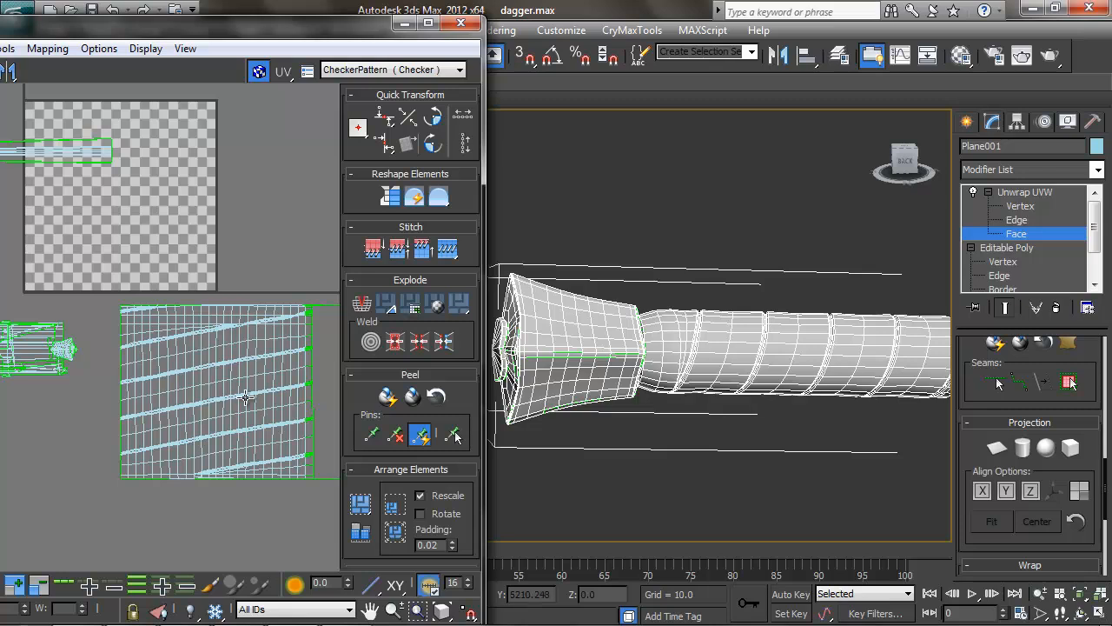
- Select all the large flat faces across the upper side of the dagger's crossguard
alt+middle_drag(752, 323, 750, 337)
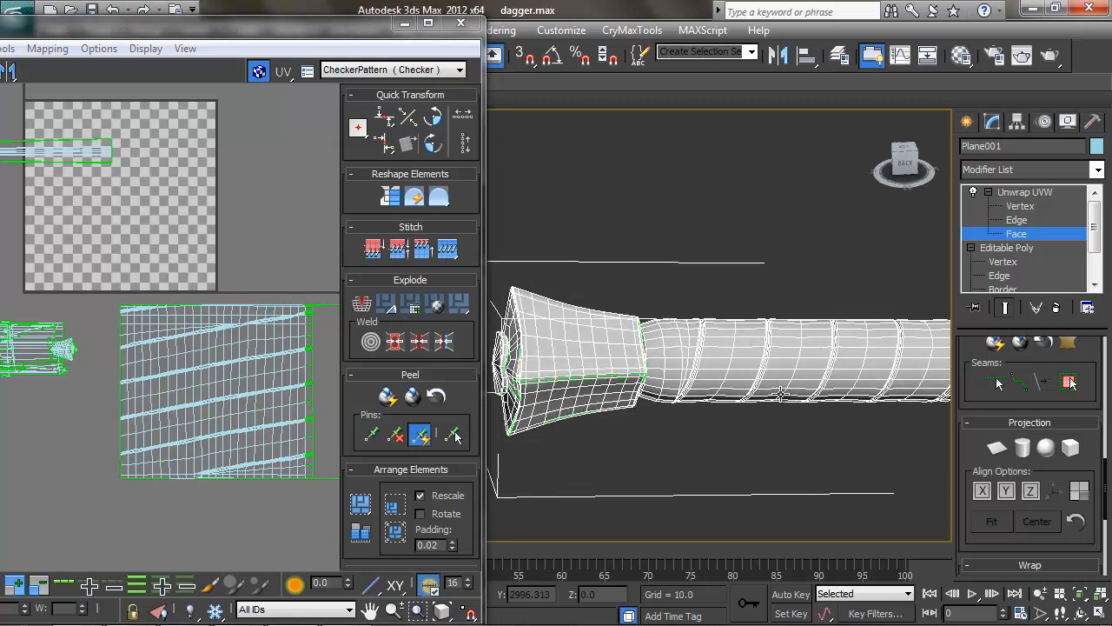
middle_drag(921, 357, 705, 303)
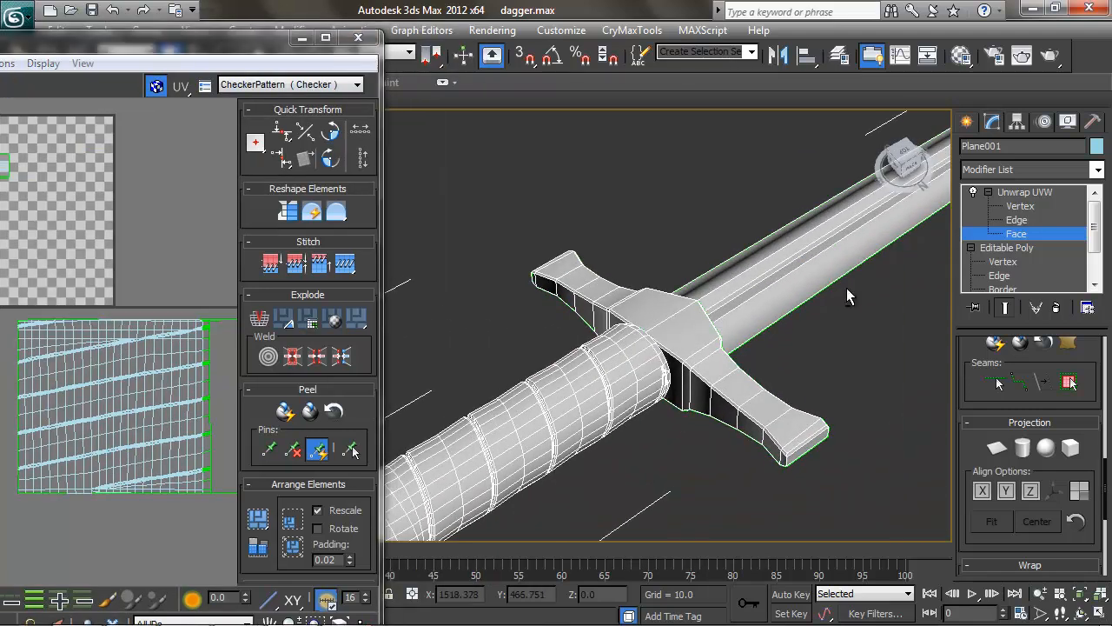
alt+middle_drag(846, 288, 447, 356)
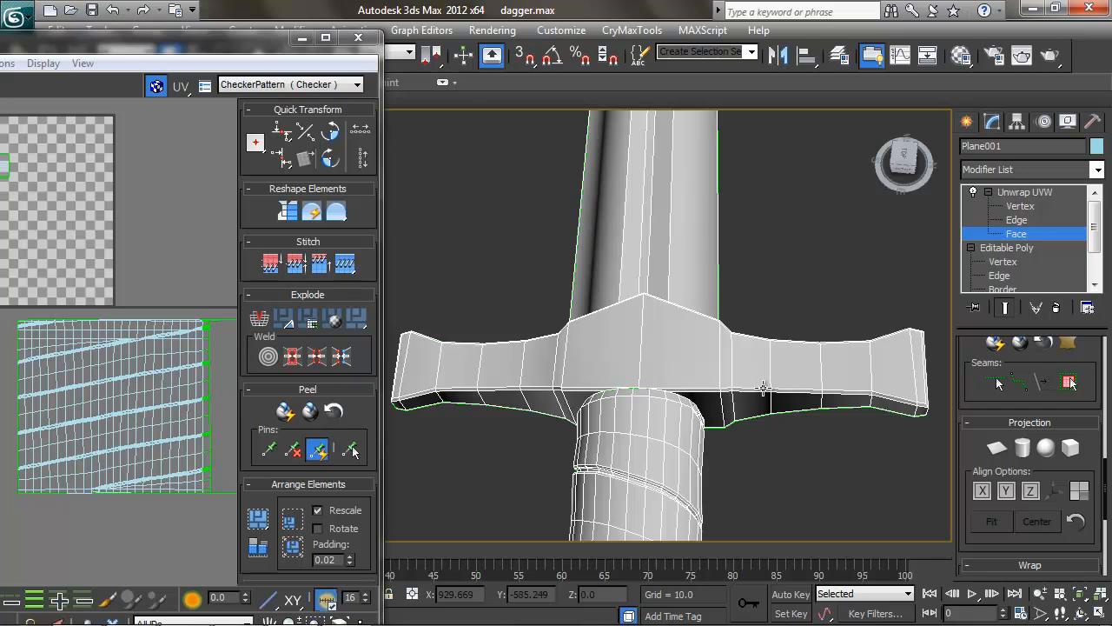
alt+middle_drag(557, 392, 768, 389)
click(577, 463)
mouse_move(683, 470)
alt+middle_down()
mouse_move(683, 423)
mouse_move(678, 457)
alt+middle_up()
ctrl+click(605, 463)
ctrl+click(645, 436)
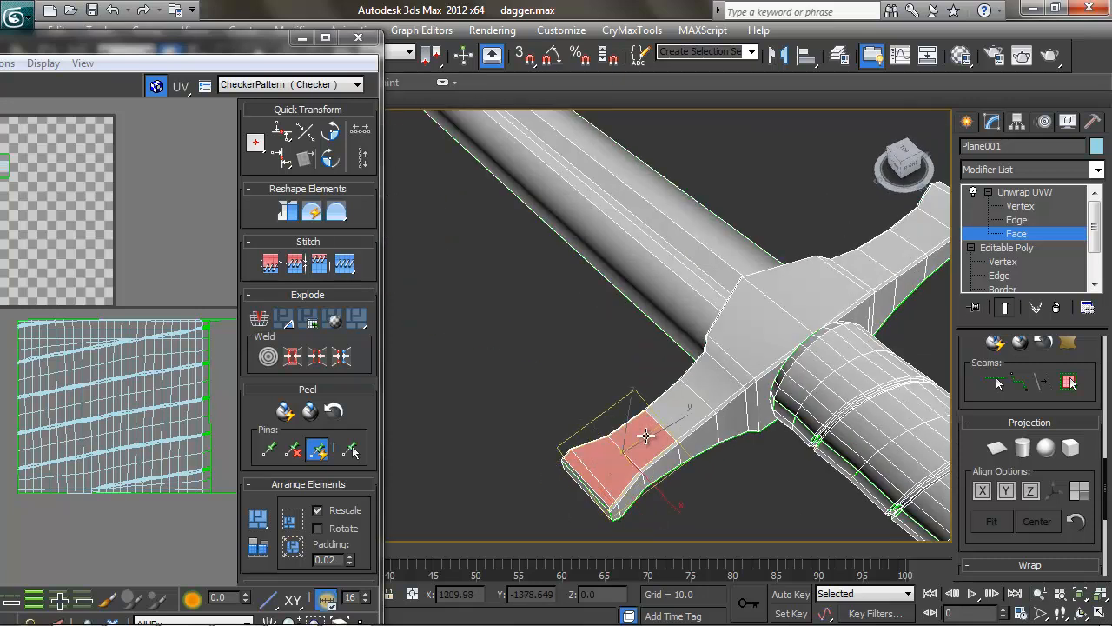
ctrl+click(686, 404)
ctrl+click(717, 373)
ctrl+click(749, 342)
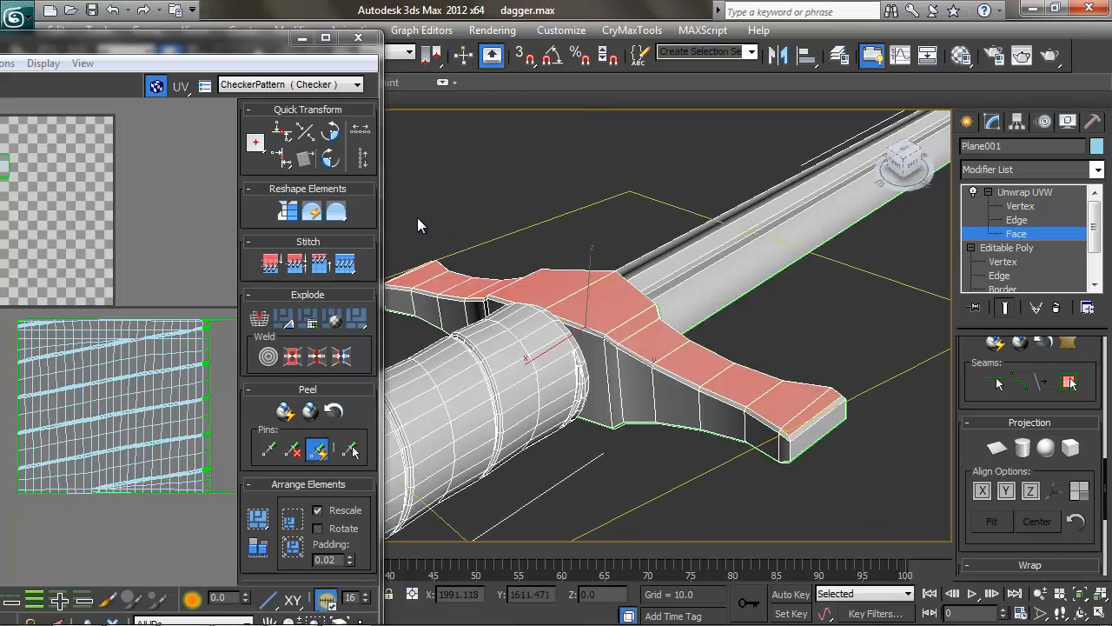
- Grow the crossguard face selection to include the narrow bevel faces around its border
scroll(782, 375, up, 6)
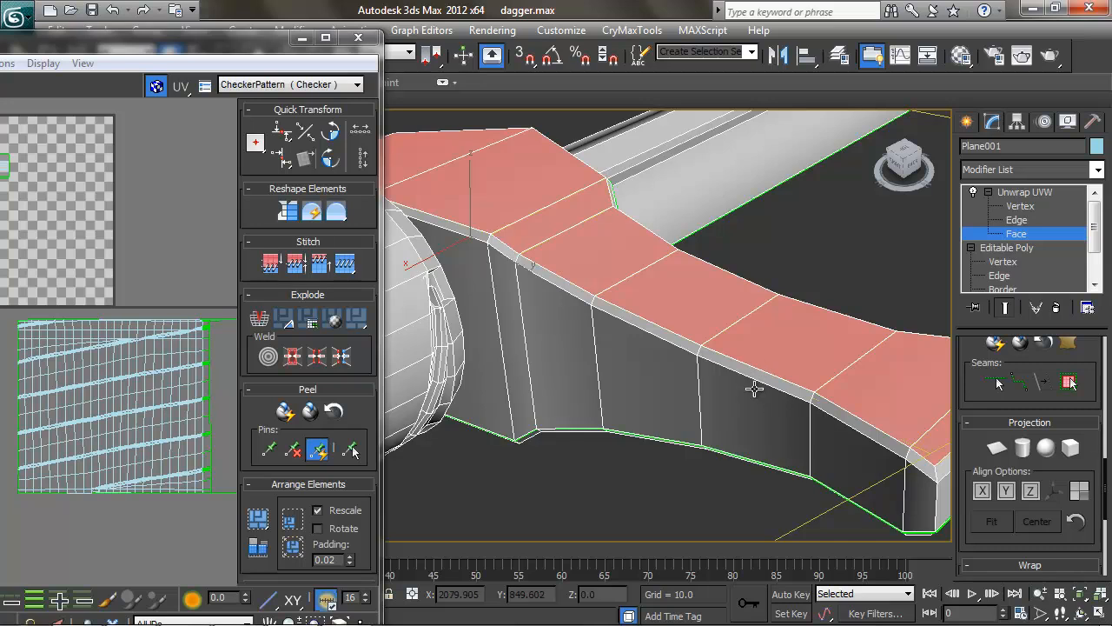
scroll(1056, 402, up, 2)
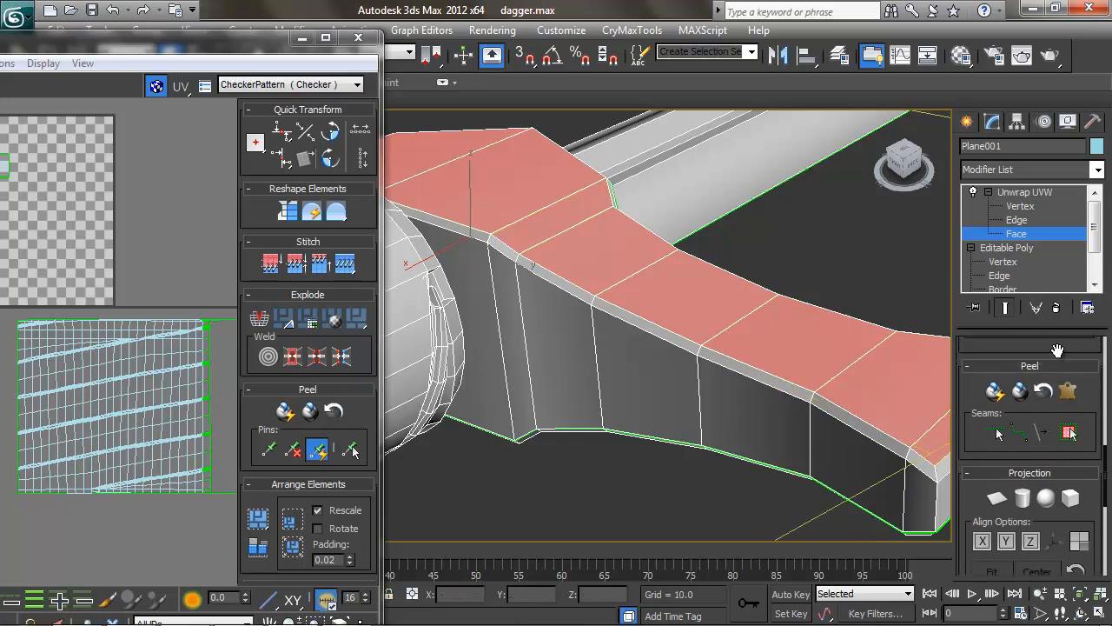
scroll(1051, 350, up, 5)
drag(1076, 362, 1072, 545)
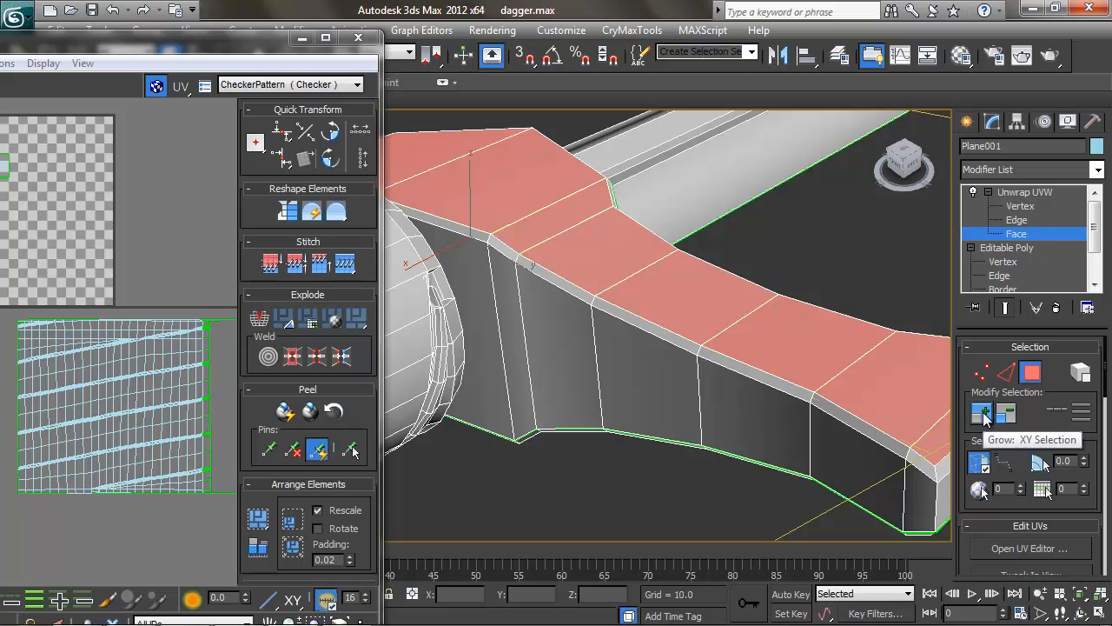
alt+middle_drag(735, 260, 654, 248)
middle_drag(504, 282, 546, 270)
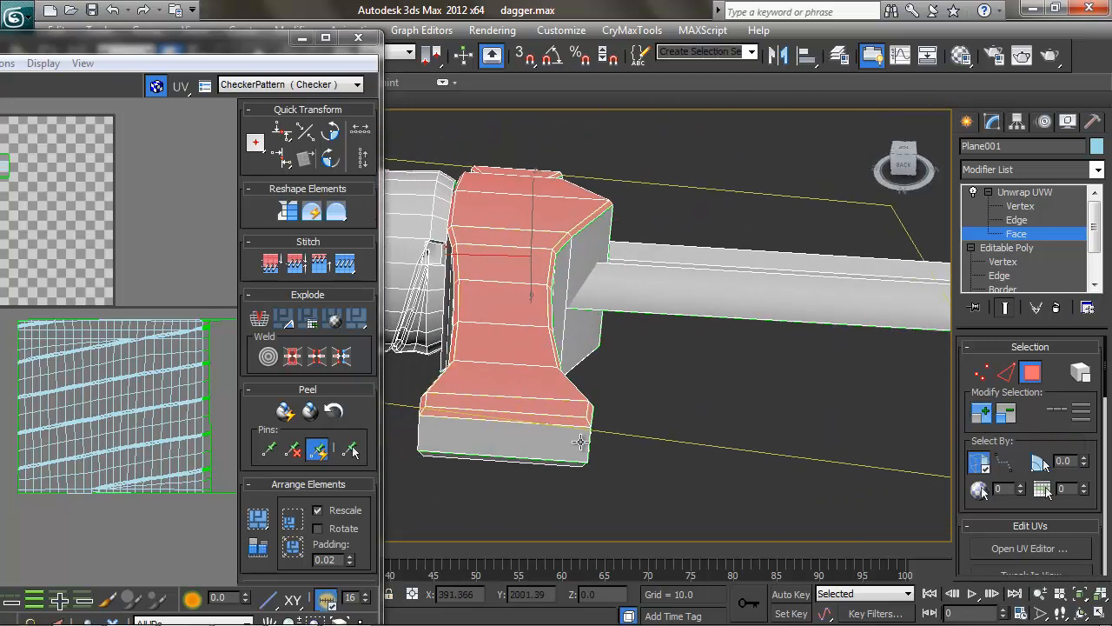
alt+middle_drag(561, 410, 782, 295)
scroll(997, 458, down, 5)
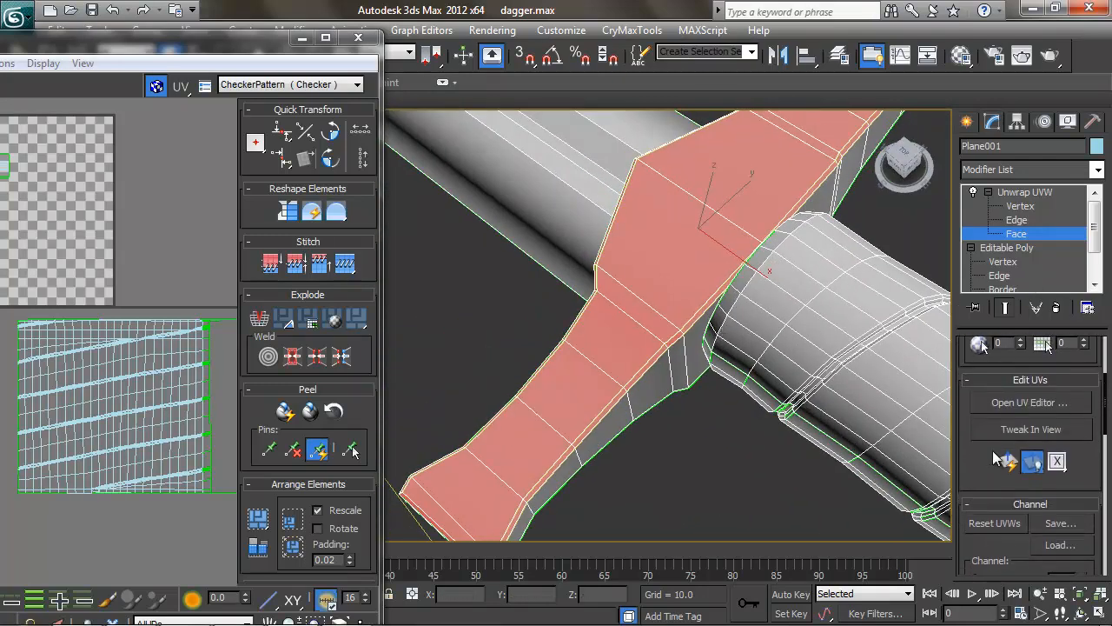
- Apply Quick Planar Map to the selected upper crossguard faces and compare the UV shell with the model
click(1007, 462)
middle_drag(165, 208, 265, 261)
scroll(265, 261, up, 1)
middle_drag(95, 211, 113, 236)
alt+middle_drag(720, 273, 652, 256)
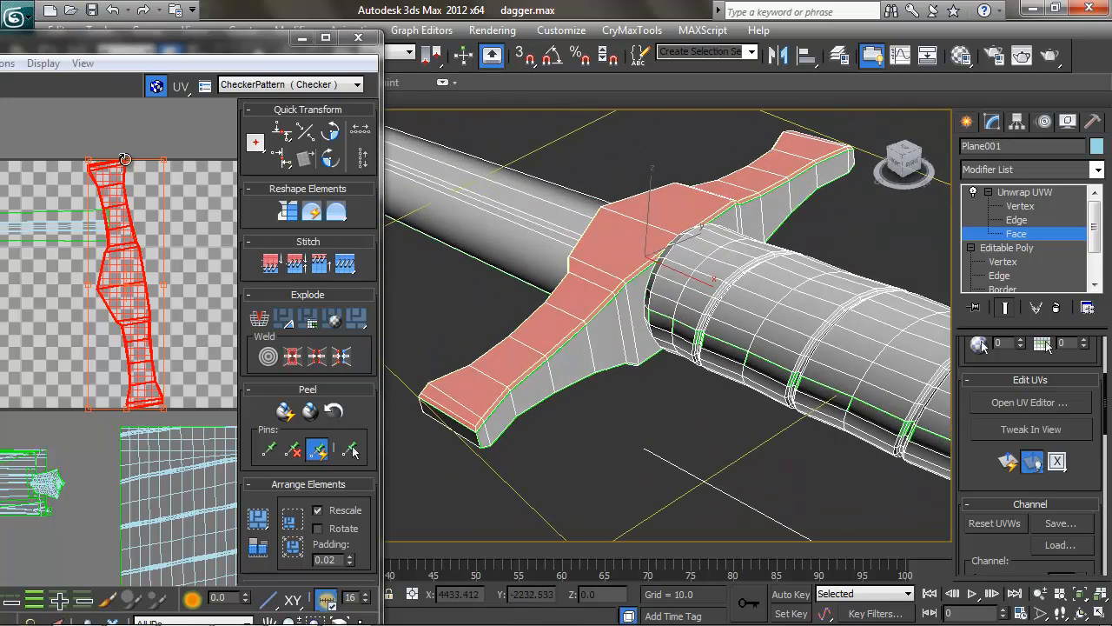
- Try adding the faces across the crossguard's underside to the current selection
alt+middle_drag(562, 249, 696, 302)
alt+middle_drag(796, 357, 556, 189)
ctrl+click(458, 173)
ctrl+click(478, 175)
ctrl+click(524, 191)
ctrl+click(573, 217)
ctrl+click(624, 244)
ctrl+click(687, 277)
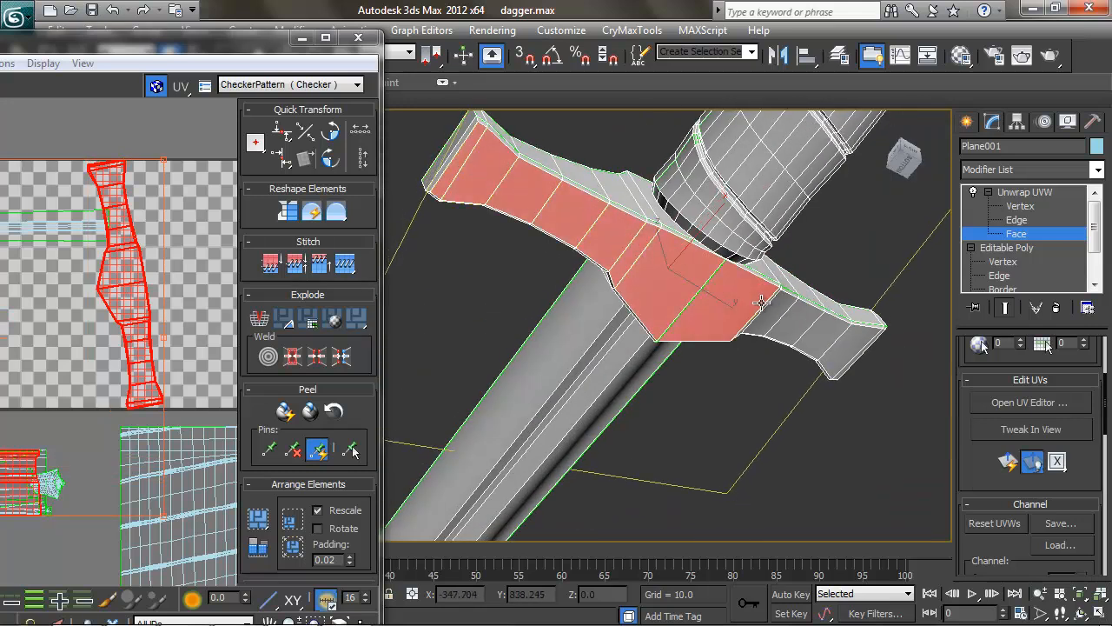
alt+middle_drag(761, 301, 681, 239)
ctrl+click(649, 222)
ctrl+click(645, 224)
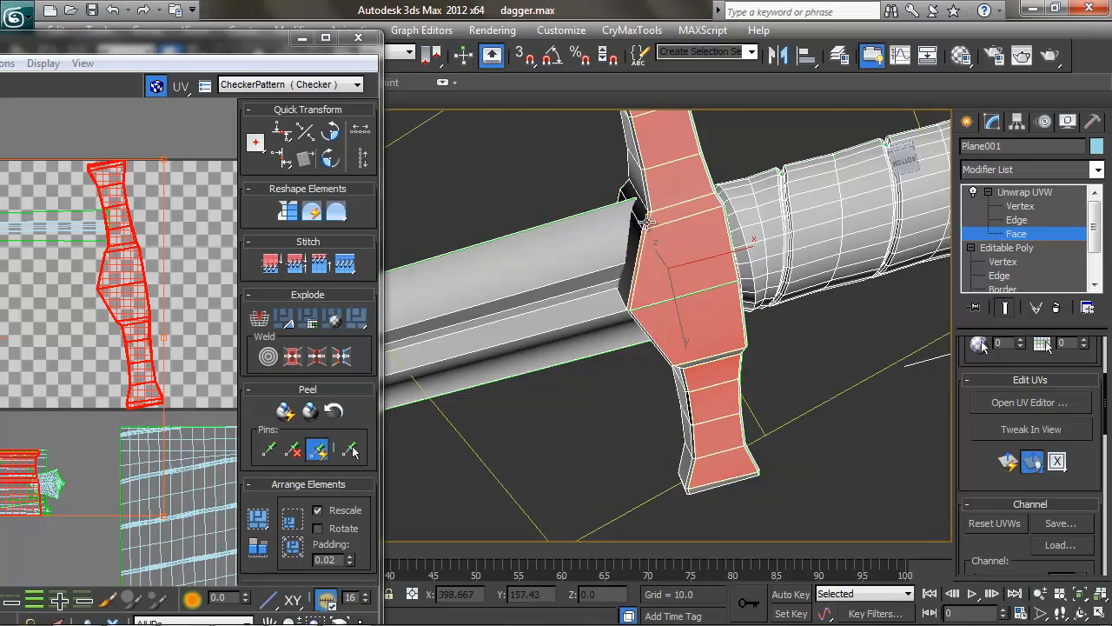
ctrl+click(650, 213)
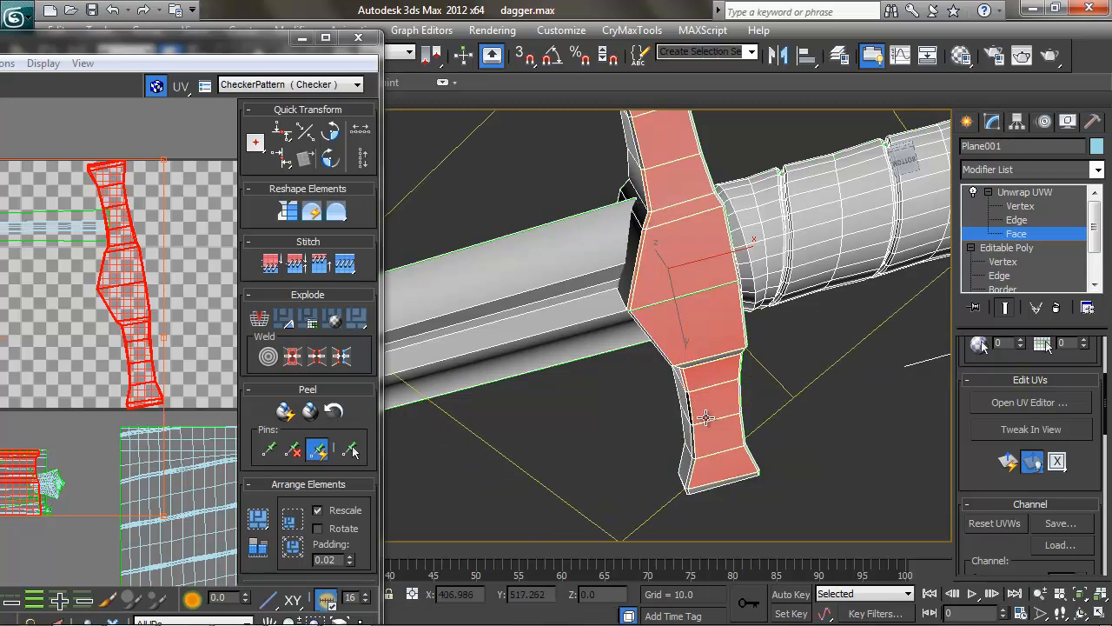
alt+middle_drag(686, 395, 715, 348)
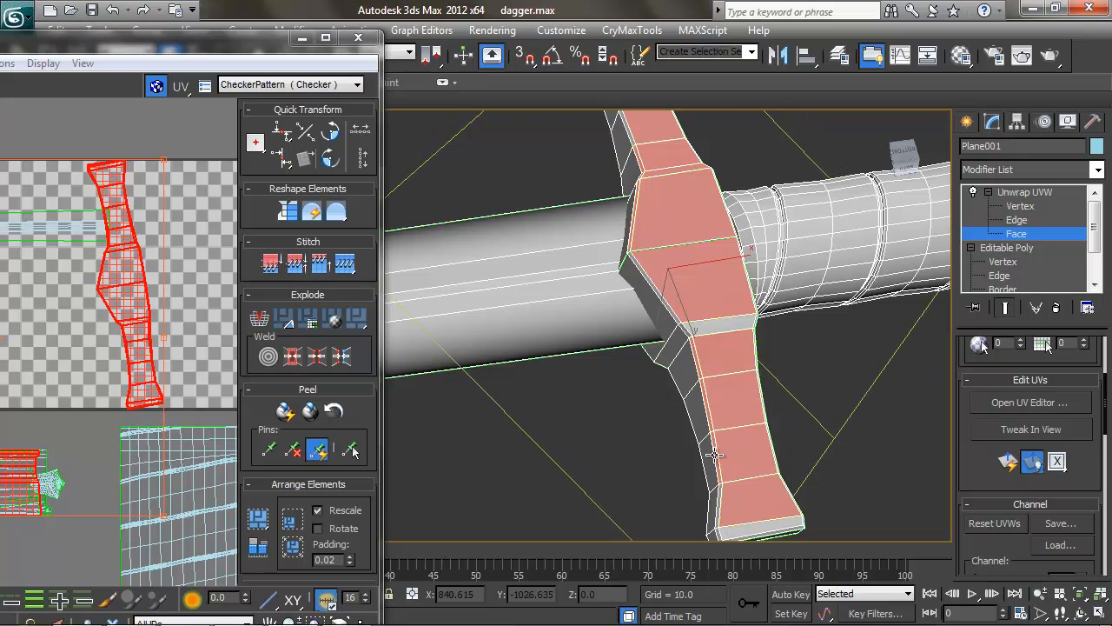
alt+middle_drag(743, 452, 723, 432)
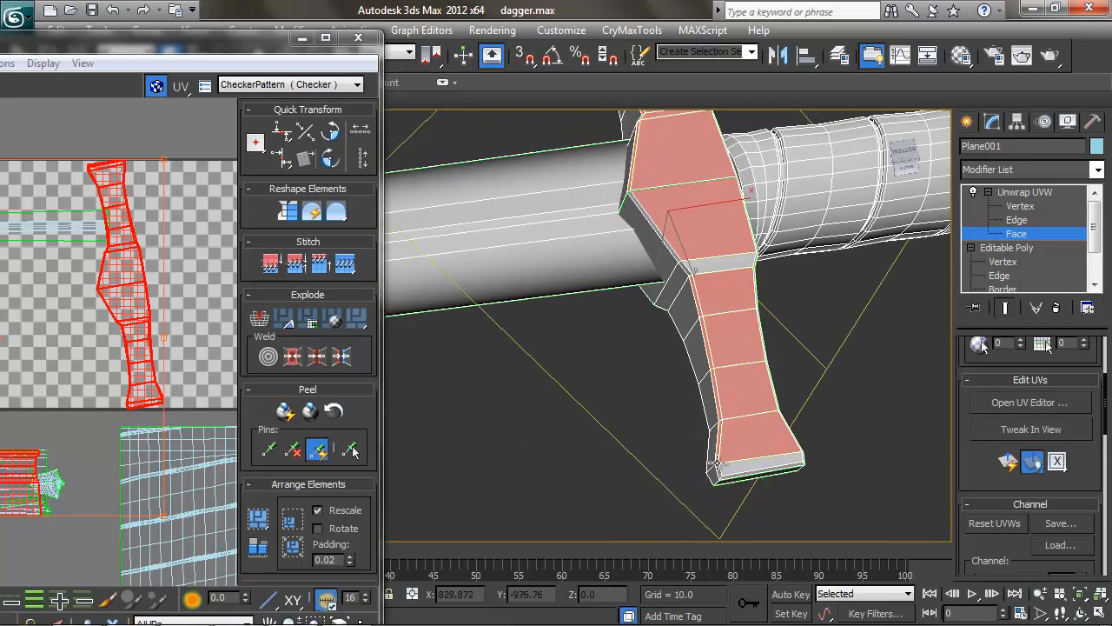
ctrl+click(738, 467)
alt+middle_drag(721, 472, 619, 383)
alt+middle_drag(693, 335, 622, 290)
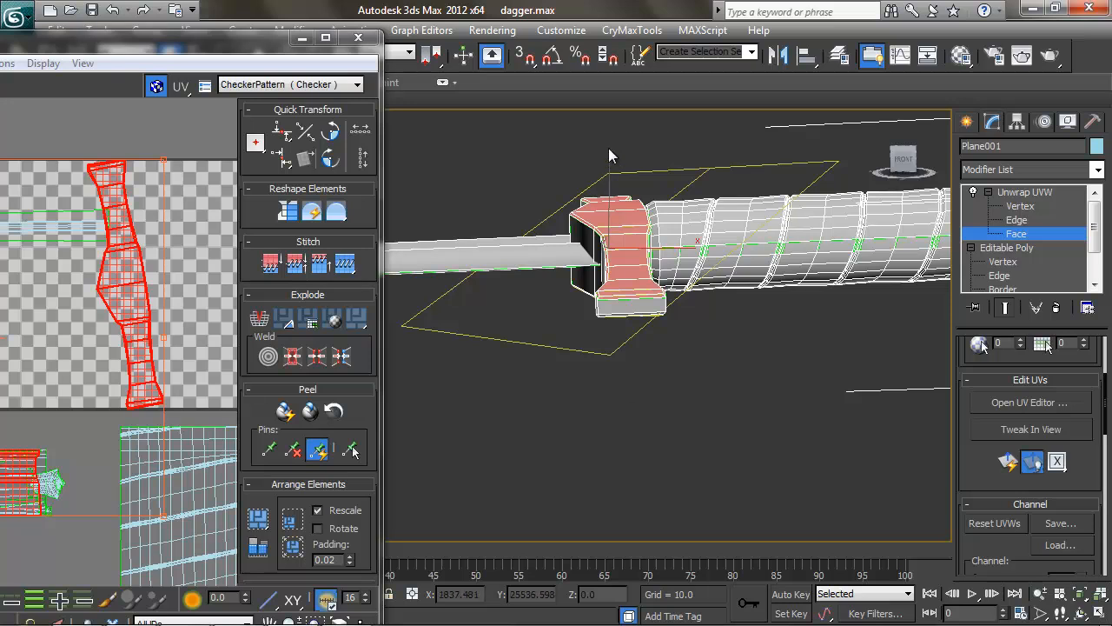
- Select only the crossguard's upper faces afresh, from one end across to the other
alt+middle_drag(639, 344, 707, 397)
click(582, 405)
mouse_move(599, 401)
mouse_down()
mouse_move(640, 380)
mouse_move(697, 323)
mouse_move(776, 203)
mouse_up()
ctrl+click(777, 203)
middle_drag(776, 204, 670, 318)
ctrl+click(650, 334)
ctrl+click(693, 312)
alt+middle_drag(737, 325, 556, 330)
ctrl+click(730, 411)
ctrl+click(735, 414)
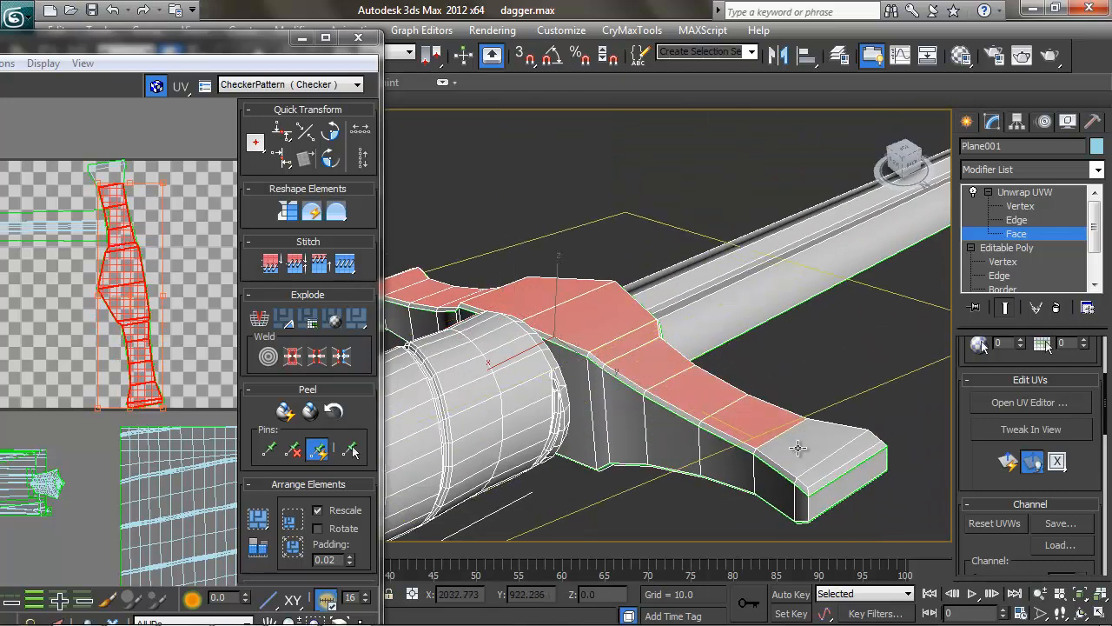
ctrl+click(800, 448)
ctrl+click(839, 459)
- Apply Quick Planar Map to the crossguard's upper faces, keeping the narrow bevel at its end in the selection
middle_drag(704, 417, 711, 411)
click(1008, 461)
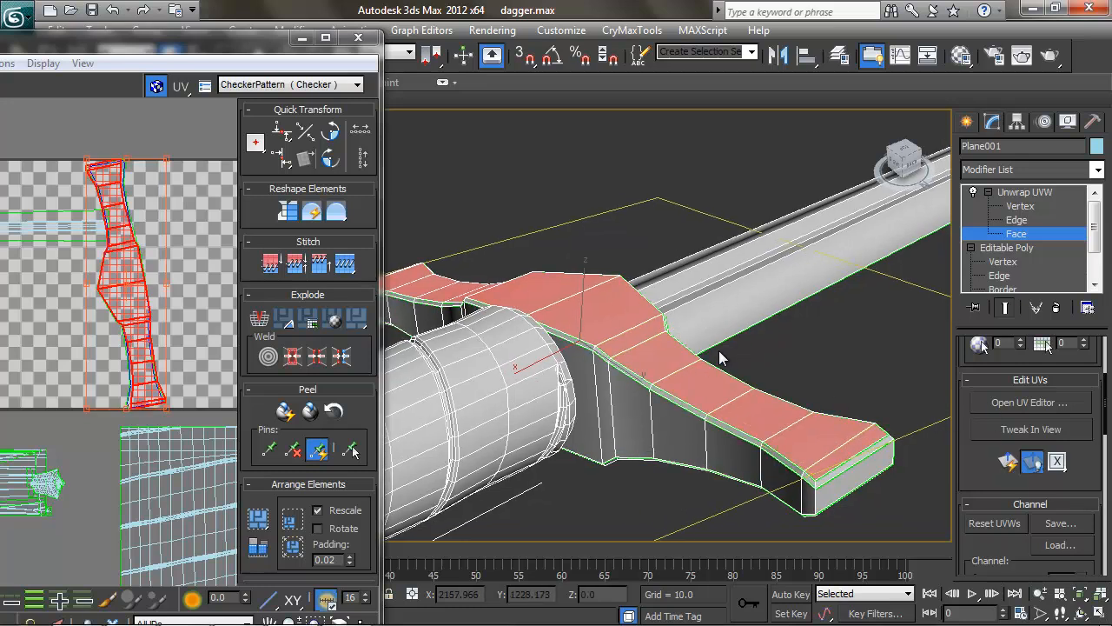
alt+click(830, 451)
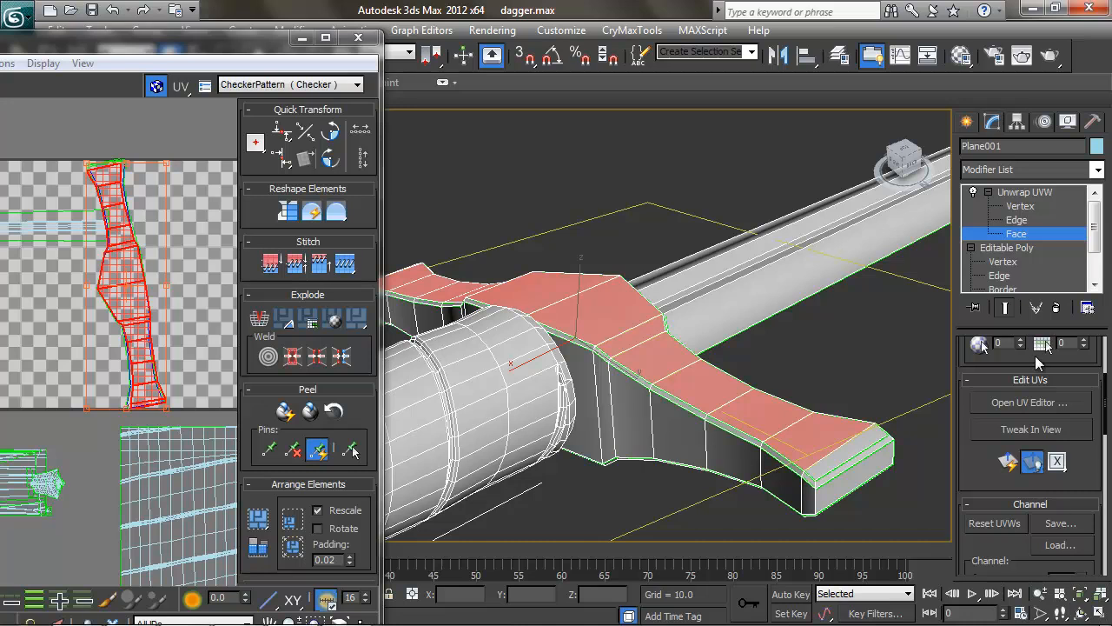
scroll(1037, 356, up, 3)
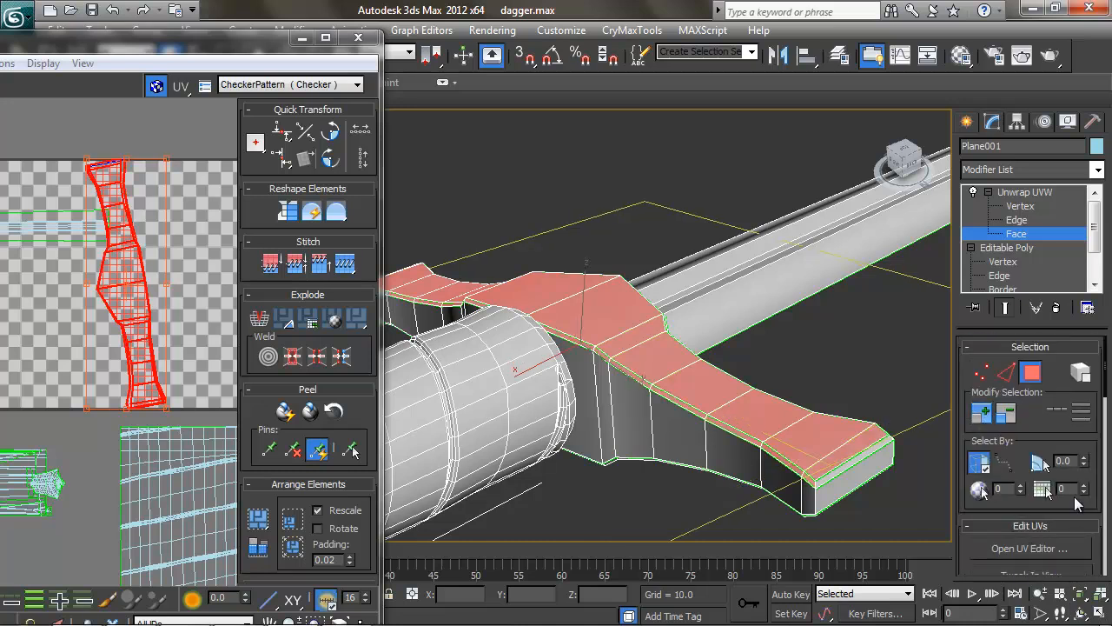
scroll(1078, 504, down, 3)
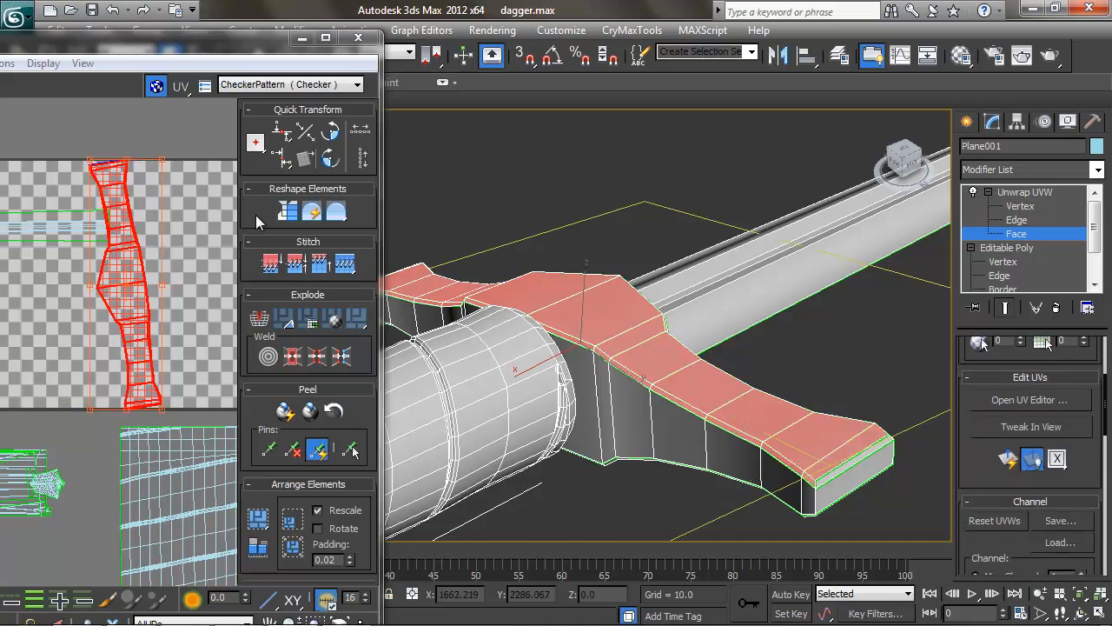
- Rotate the crossguard's UV shell to horizontal, place it in the empty space beside the checker tile, and deselect it
scroll(103, 234, down, 3)
drag(102, 233, 239, 224)
middle_drag(174, 225, 66, 222)
scroll(66, 221, down, 2)
drag(113, 191, 181, 247)
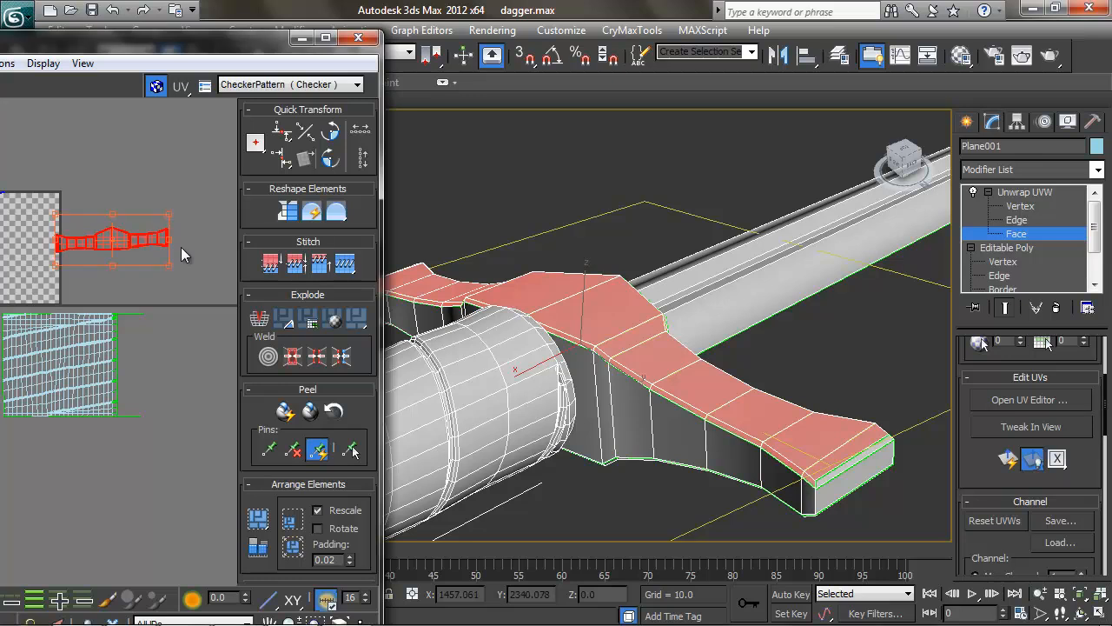
scroll(191, 285, up, 3)
drag(49, 254, 46, 250)
click(102, 290)
alt+middle_drag(623, 320, 625, 249)
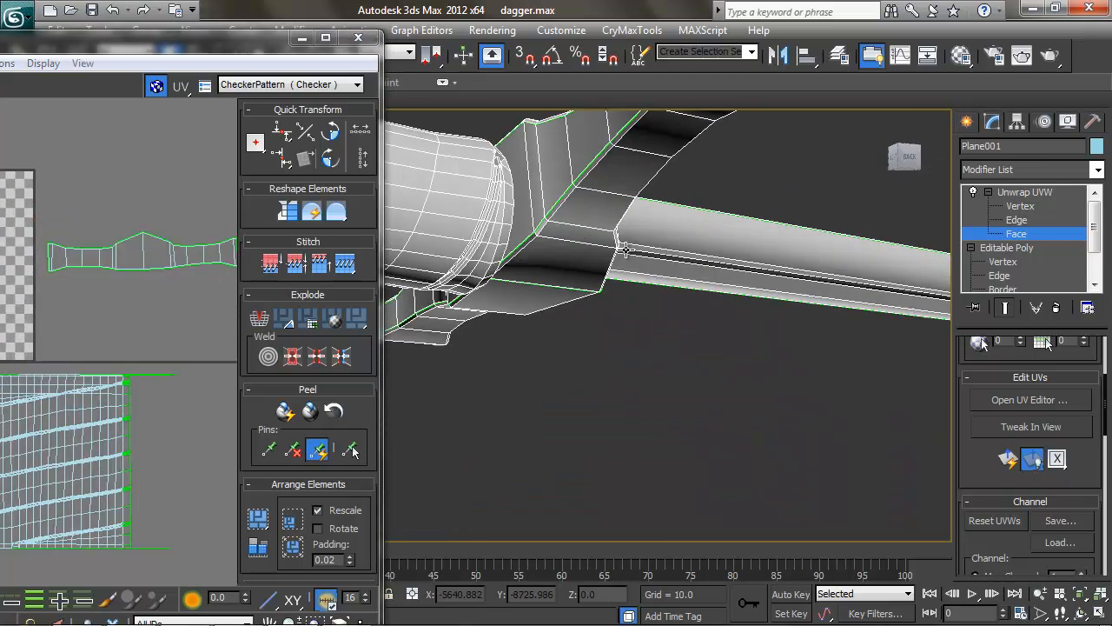
- Select all the faces along the crossguard's underside, including both ends, and apply Quick Planar Map to them
middle_drag(705, 190, 748, 253)
click(739, 176)
ctrl+click(747, 158)
ctrl+click(707, 207)
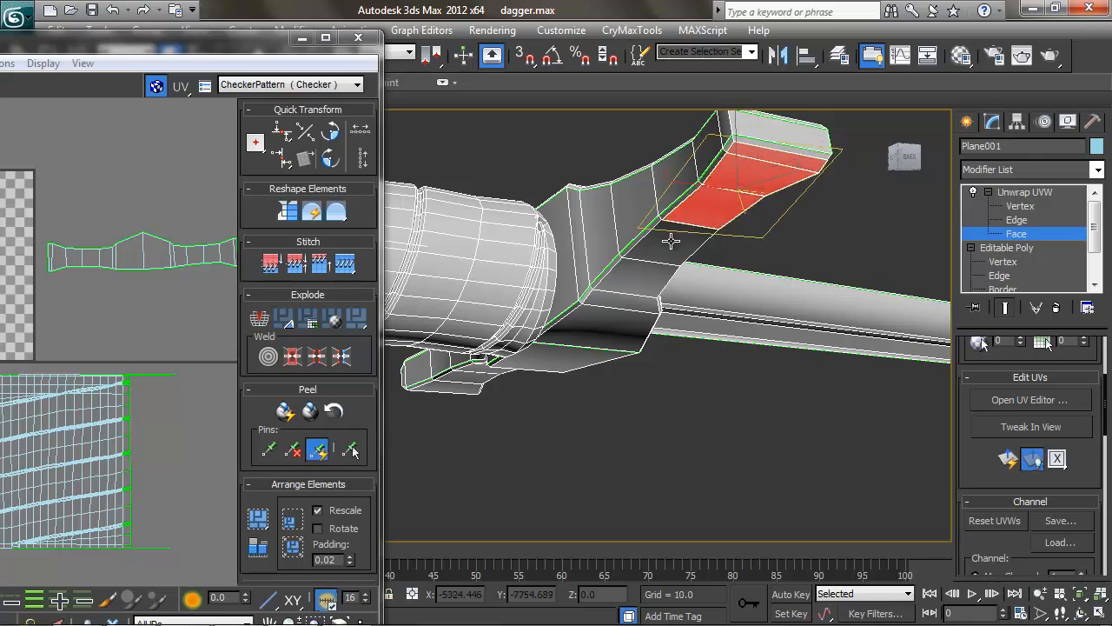
ctrl+click(561, 335)
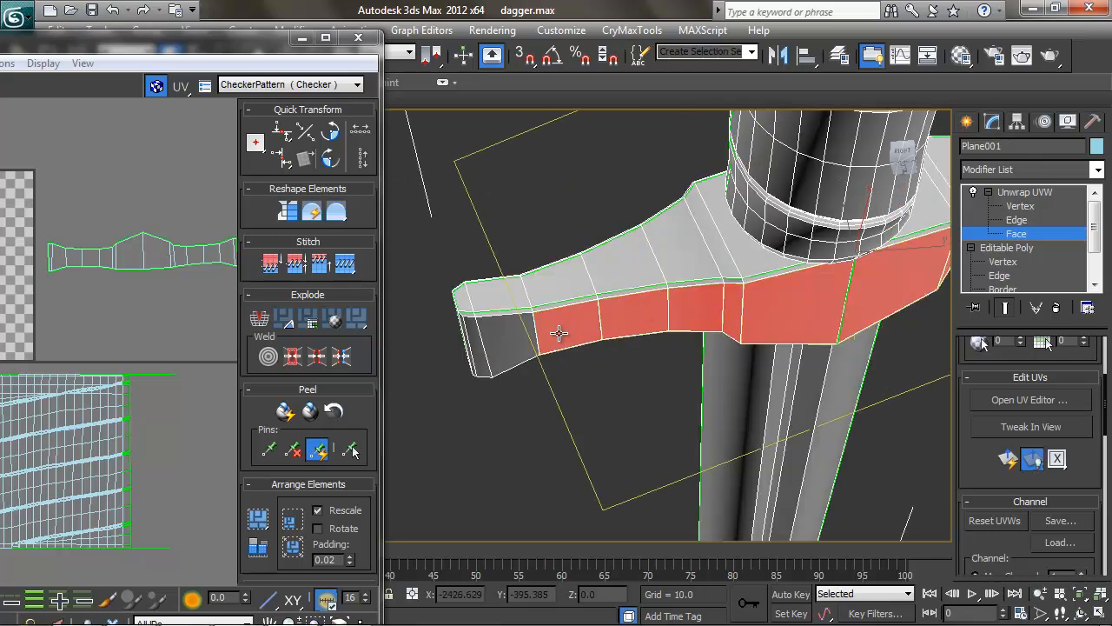
ctrl+click(510, 346)
ctrl+click(476, 349)
drag(1016, 360, 1038, 358)
click(1008, 457)
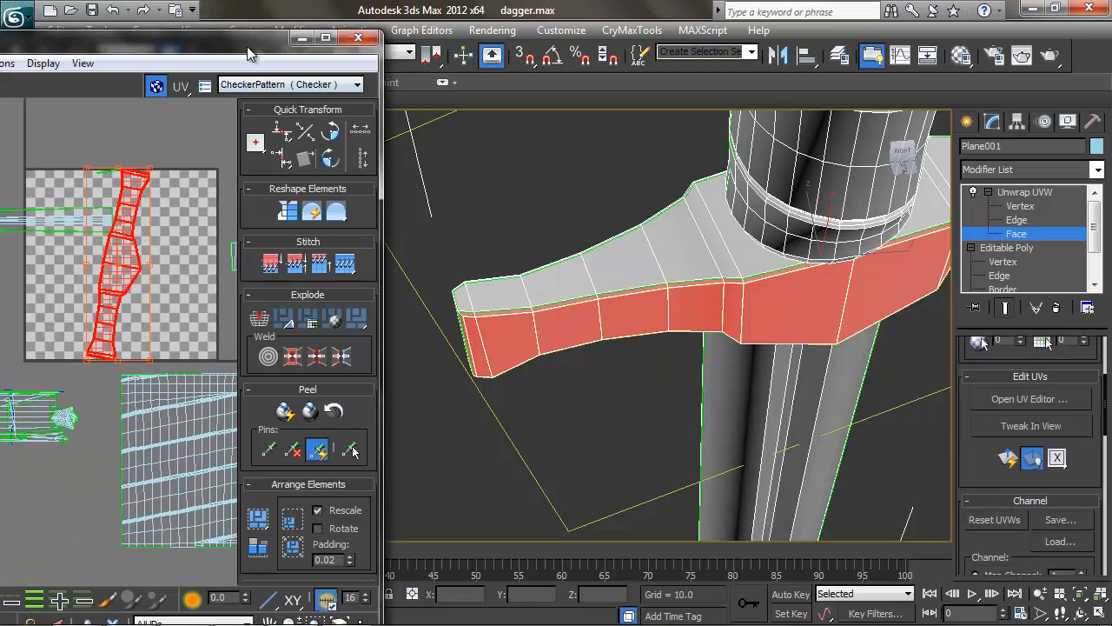
- Move the underside's UV shell out of the checker tile, rotate it to horizontal and place it below the upper-face shell
drag(247, 46, 251, 39)
middle_drag(191, 222, 143, 218)
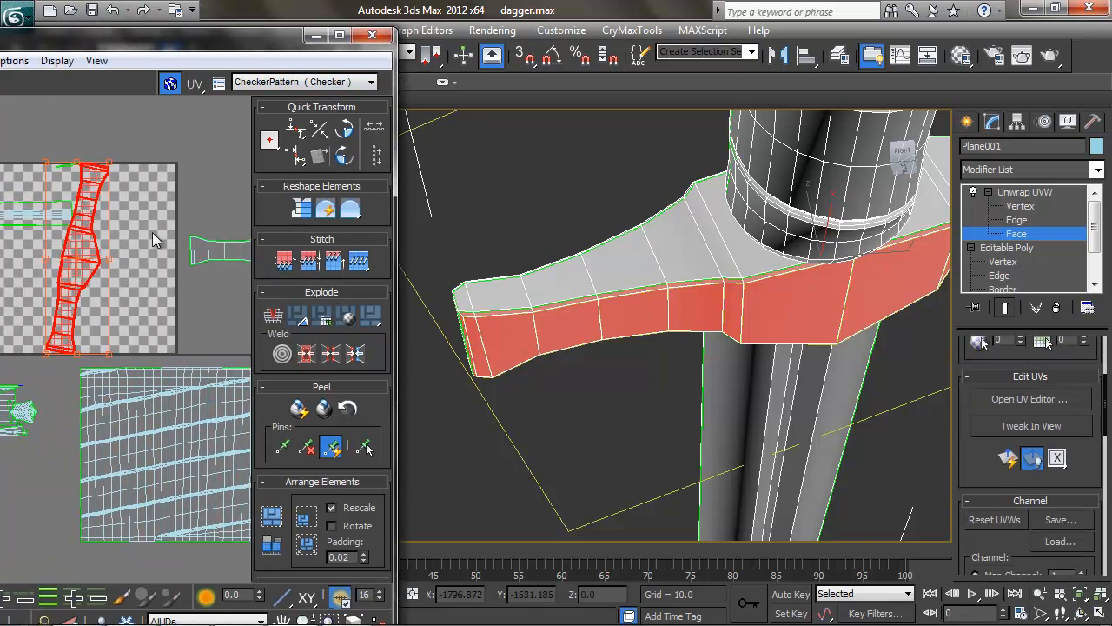
drag(88, 207, 243, 242)
middle_drag(189, 246, 72, 254)
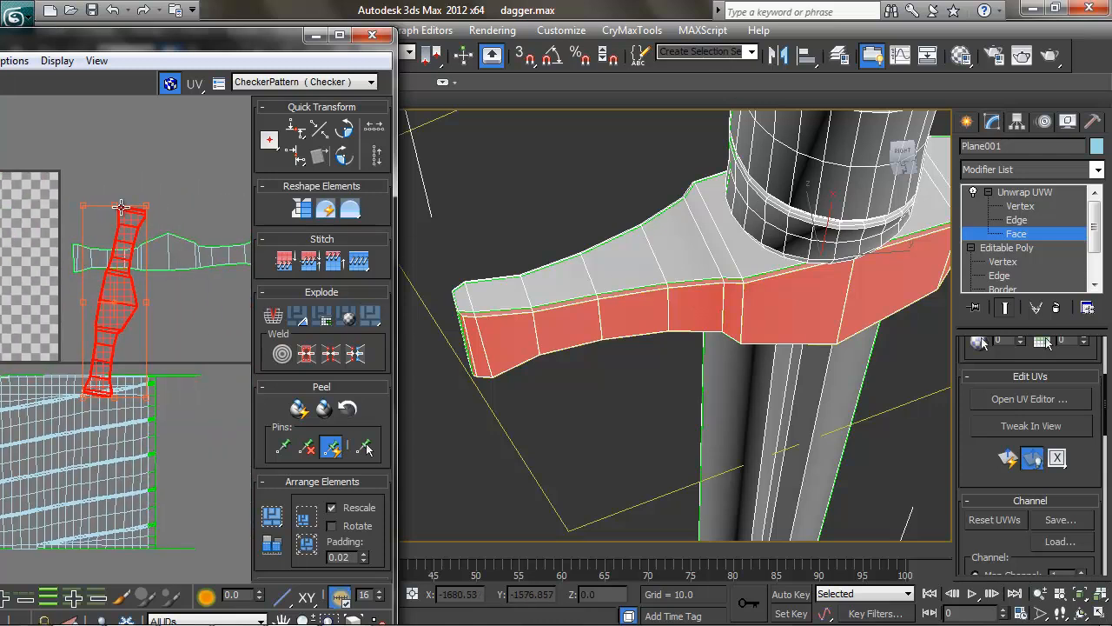
drag(118, 205, 130, 309)
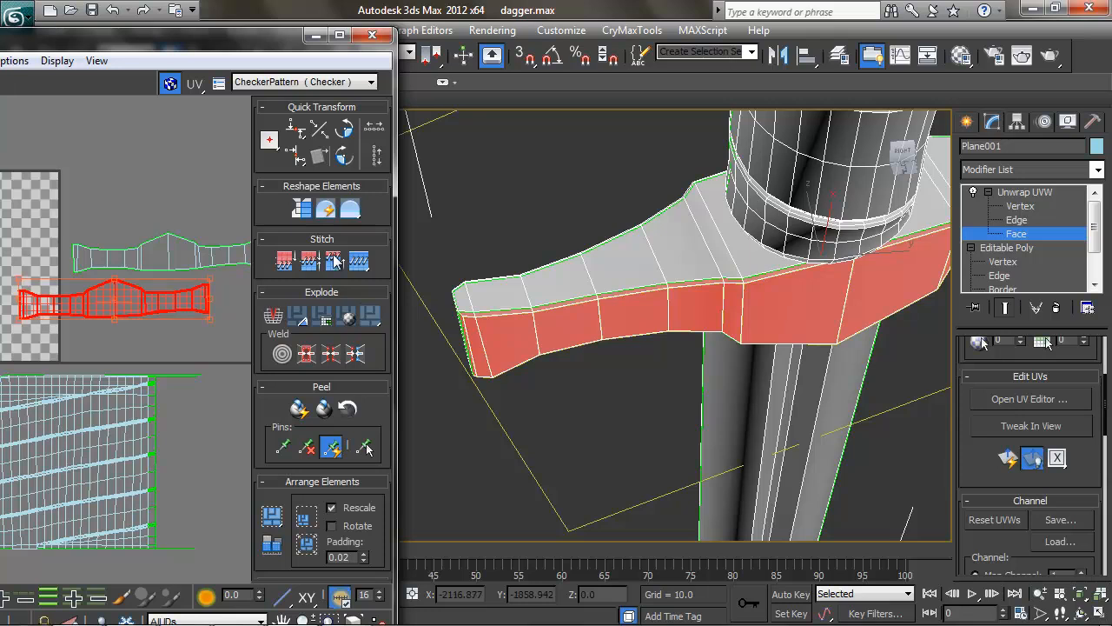
- Stack the underside's UV shell exactly over the crossguard's upper-face shell, matching their outlines
alt+middle_drag(826, 276, 627, 322)
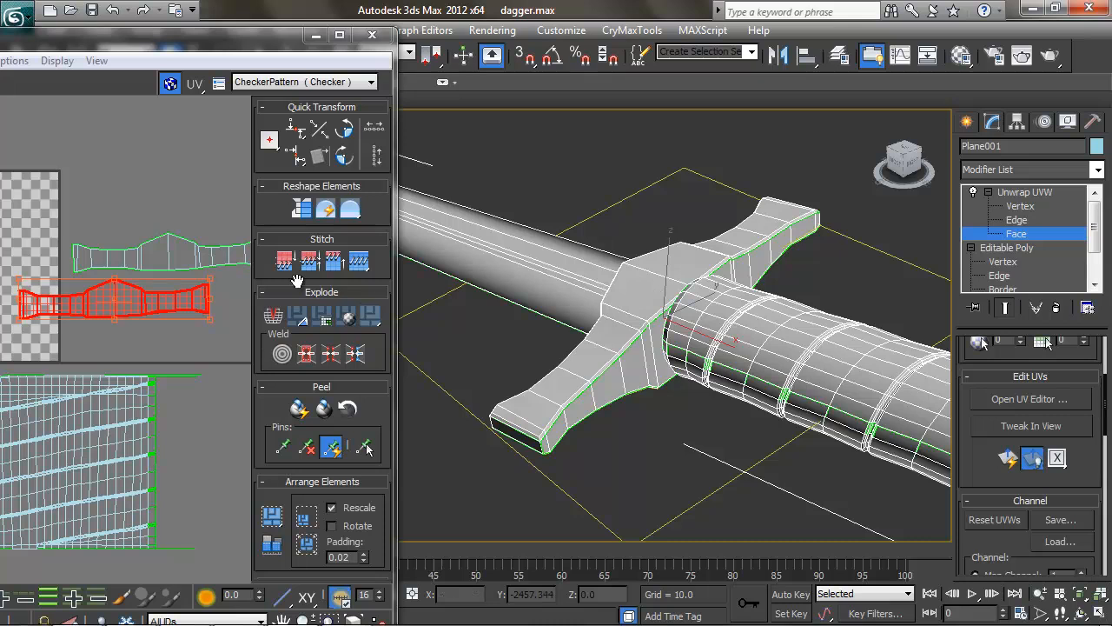
alt+middle_drag(649, 284, 693, 276)
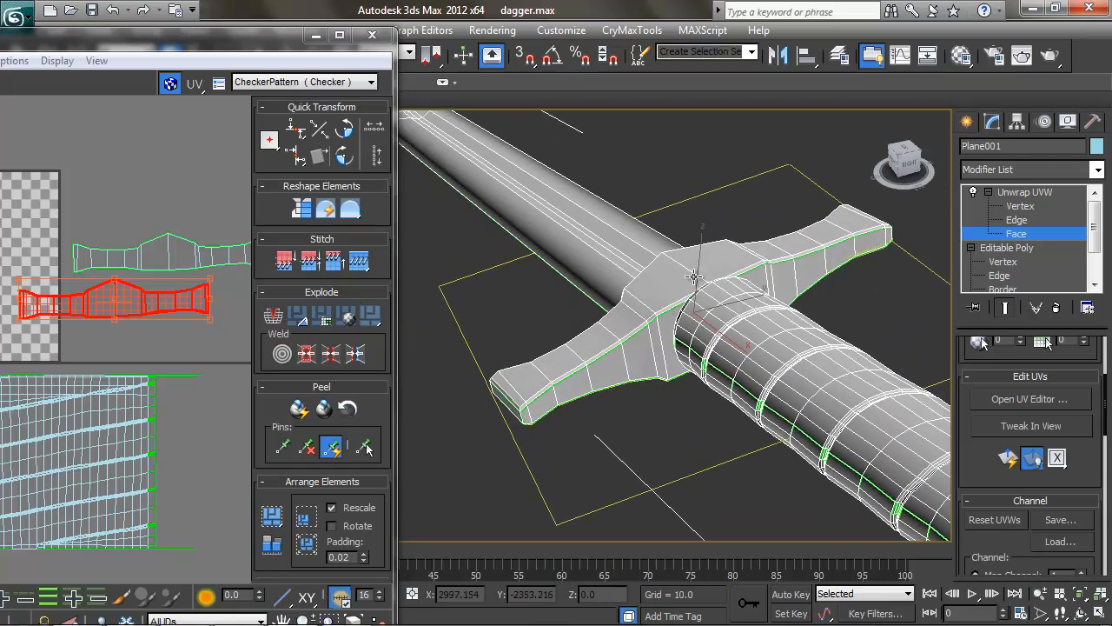
alt+middle_drag(763, 244, 700, 303)
middle_drag(173, 196, 174, 228)
drag(102, 327, 162, 289)
drag(297, 43, 416, 44)
scroll(248, 261, up, 4)
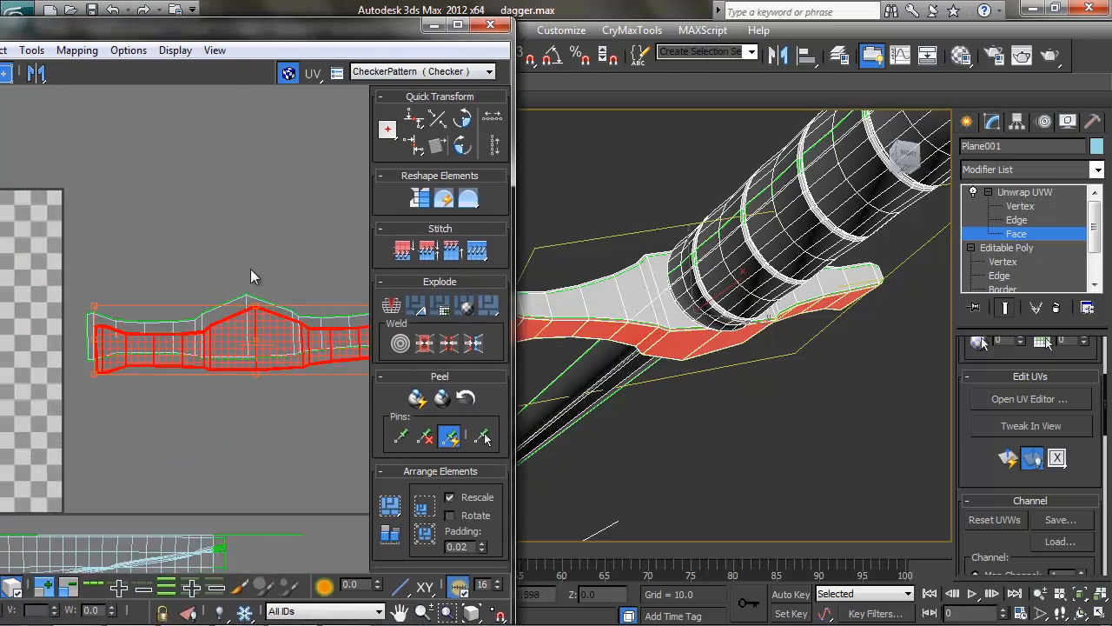
drag(256, 321, 246, 311)
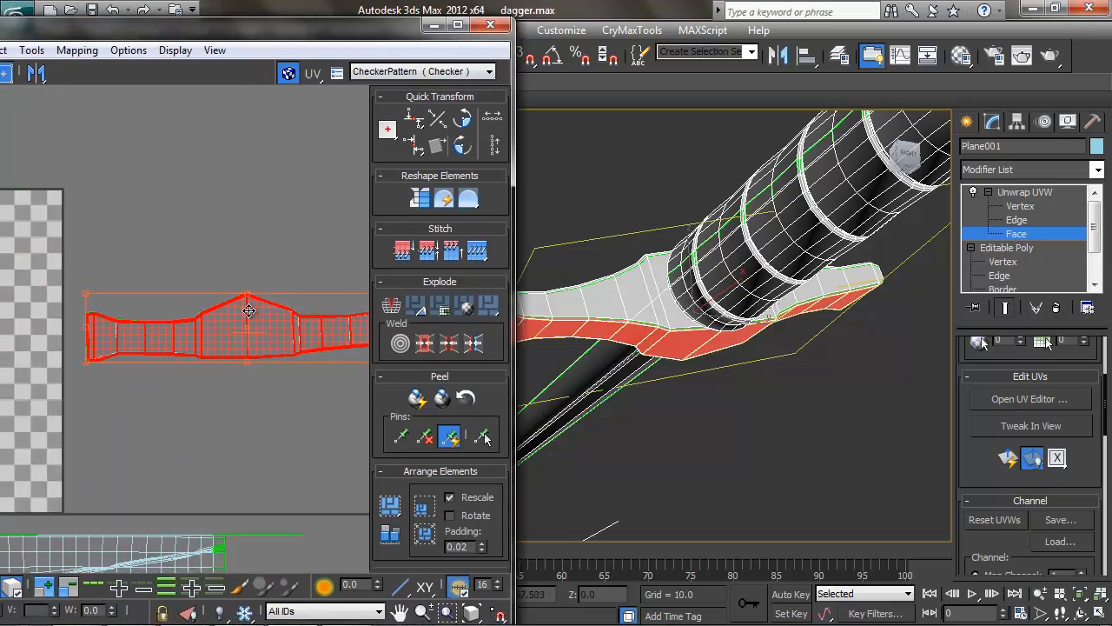
middle_drag(246, 311, 199, 303)
scroll(144, 292, up, 1)
scroll(225, 257, up, 4)
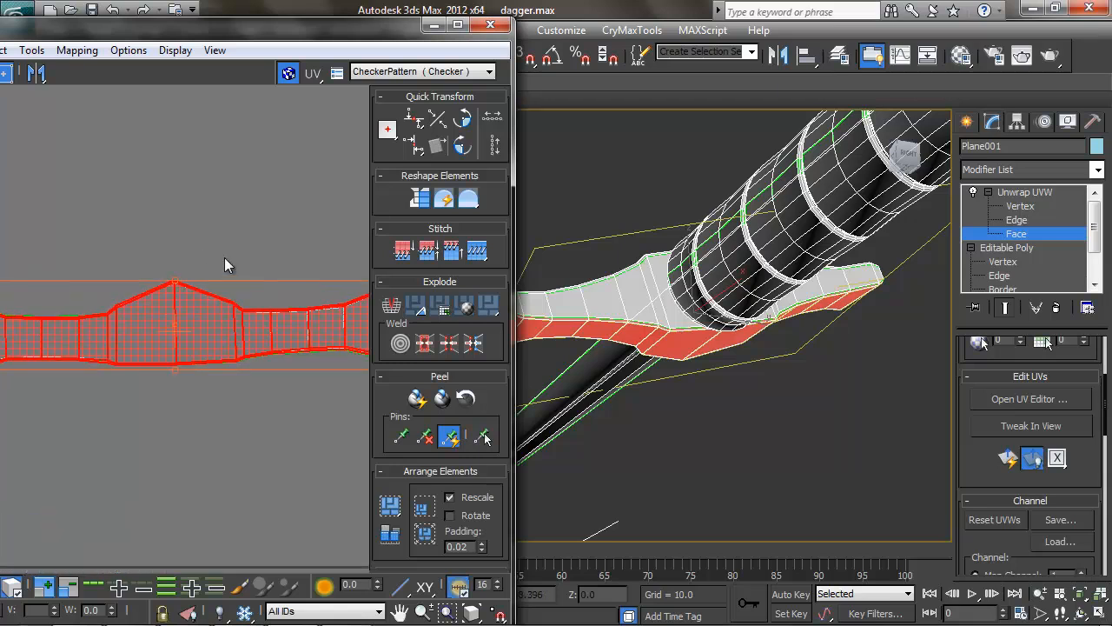
middle_drag(263, 281, 24, 218)
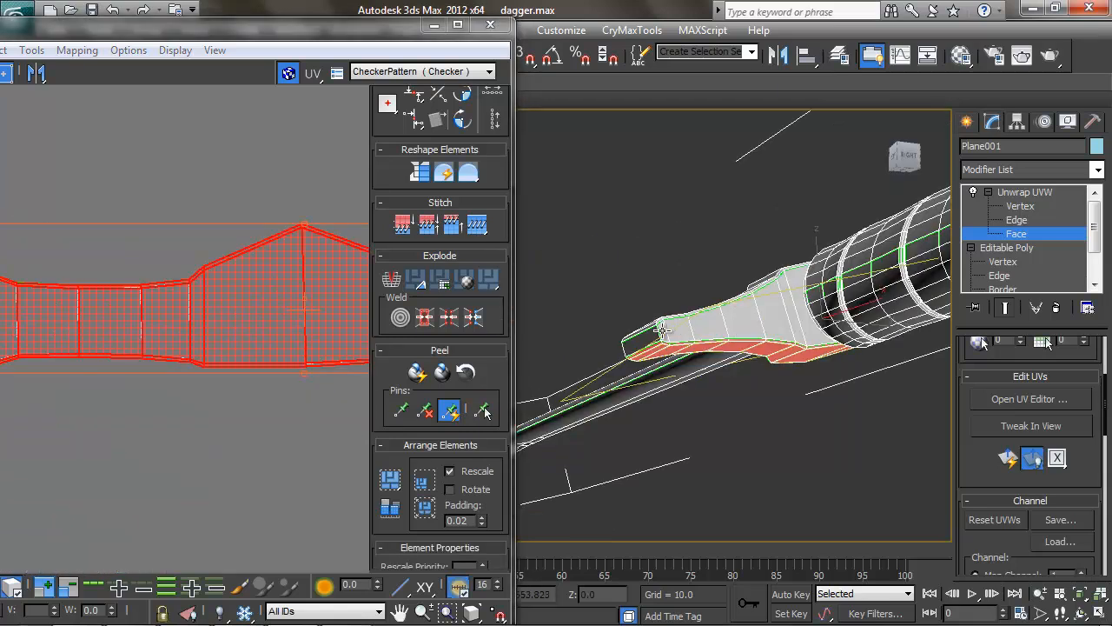
- Apply Quick Planar Map to the crossguard's handle-facing side and place its UV shell horizontally below the stacked shells
click(673, 326)
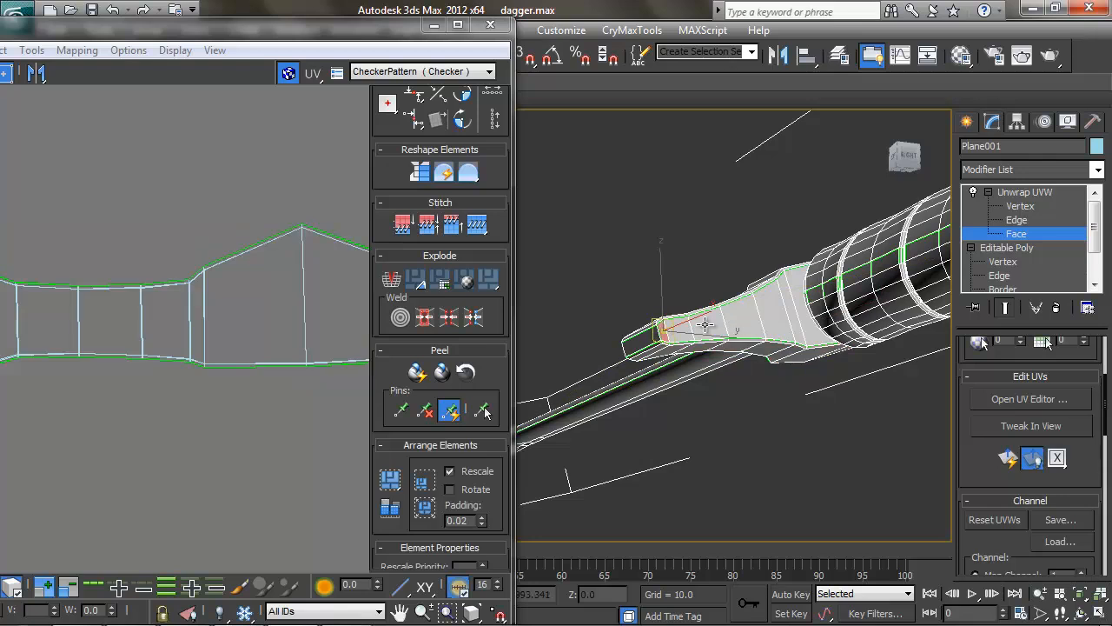
scroll(682, 327, up, 5)
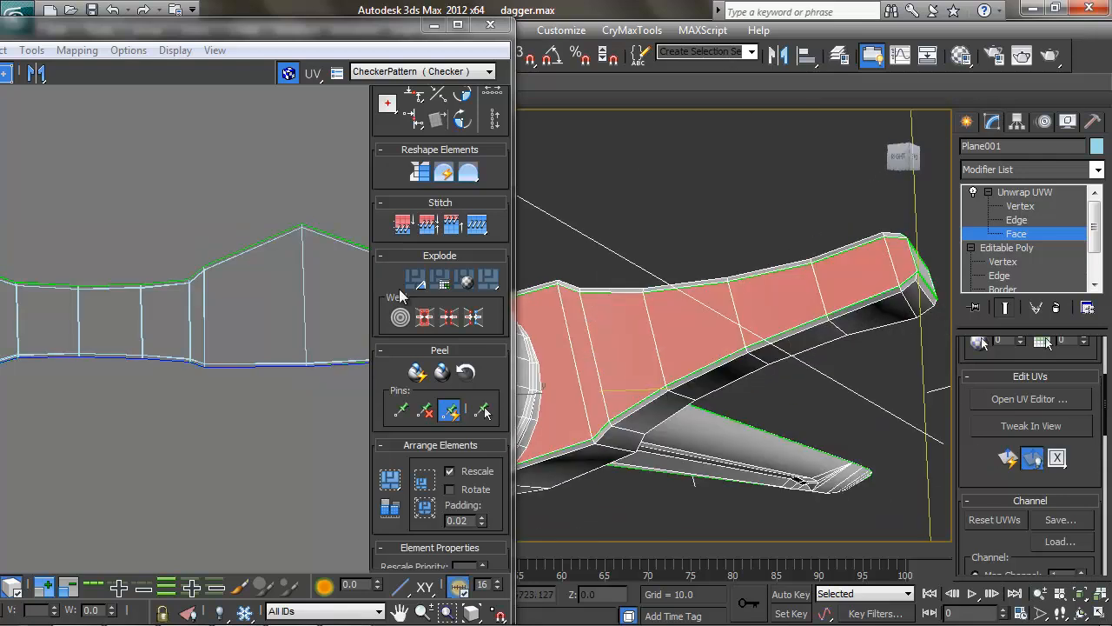
scroll(310, 292, down, 3)
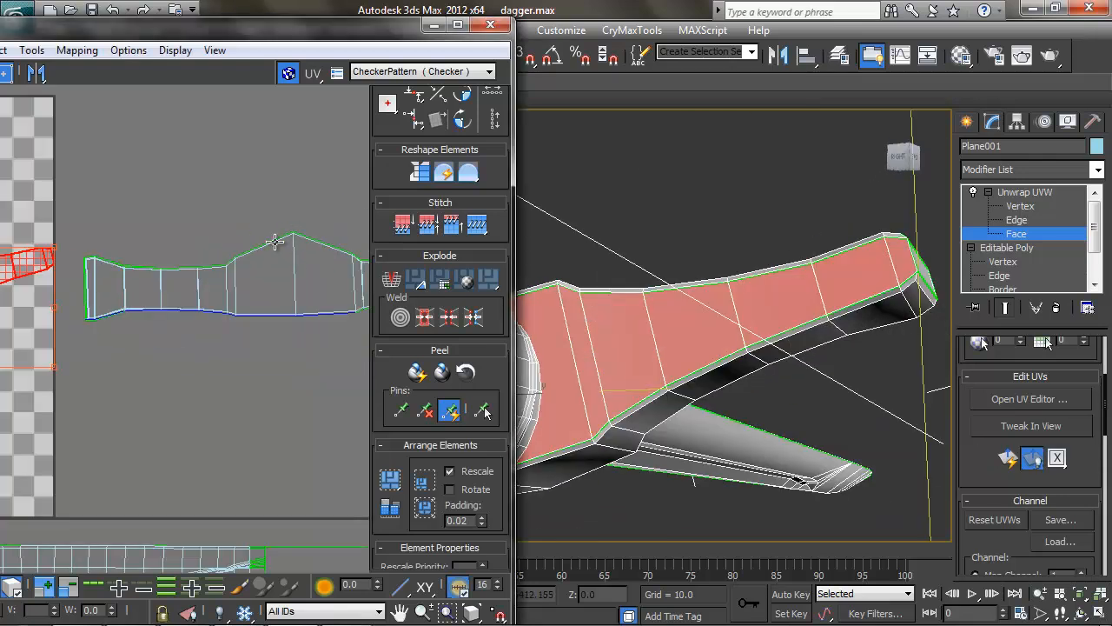
drag(310, 292, 281, 298)
middle_drag(280, 297, 217, 303)
scroll(218, 303, up, 1)
- Select one narrow bevel face on the crossguard's edge and examine where it lies in the stacked UV shells
alt+middle_drag(797, 248, 784, 283)
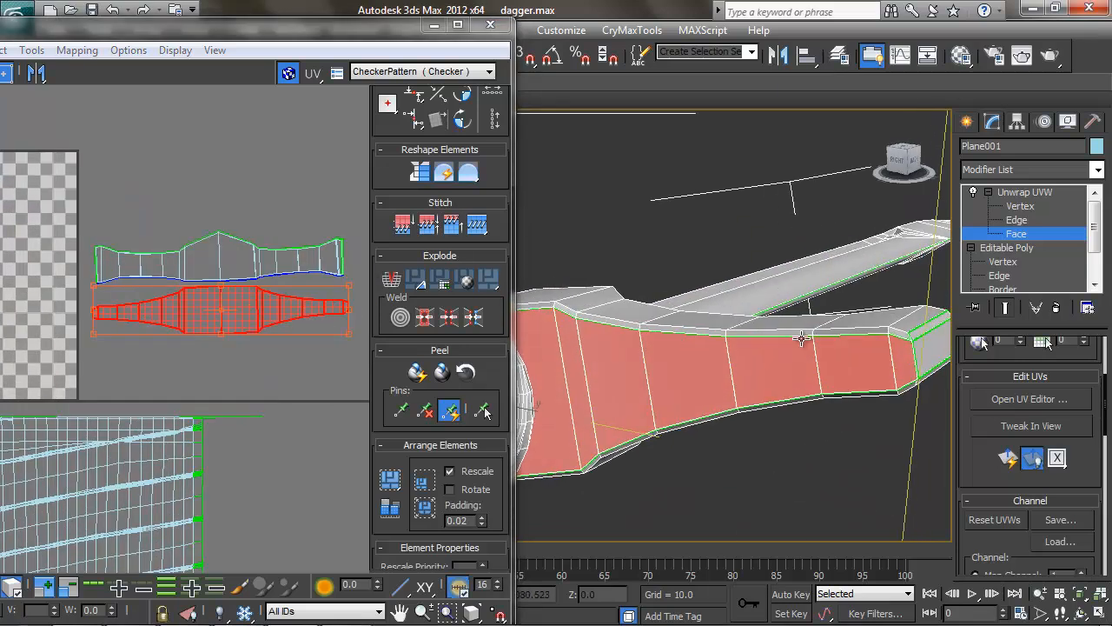
click(696, 329)
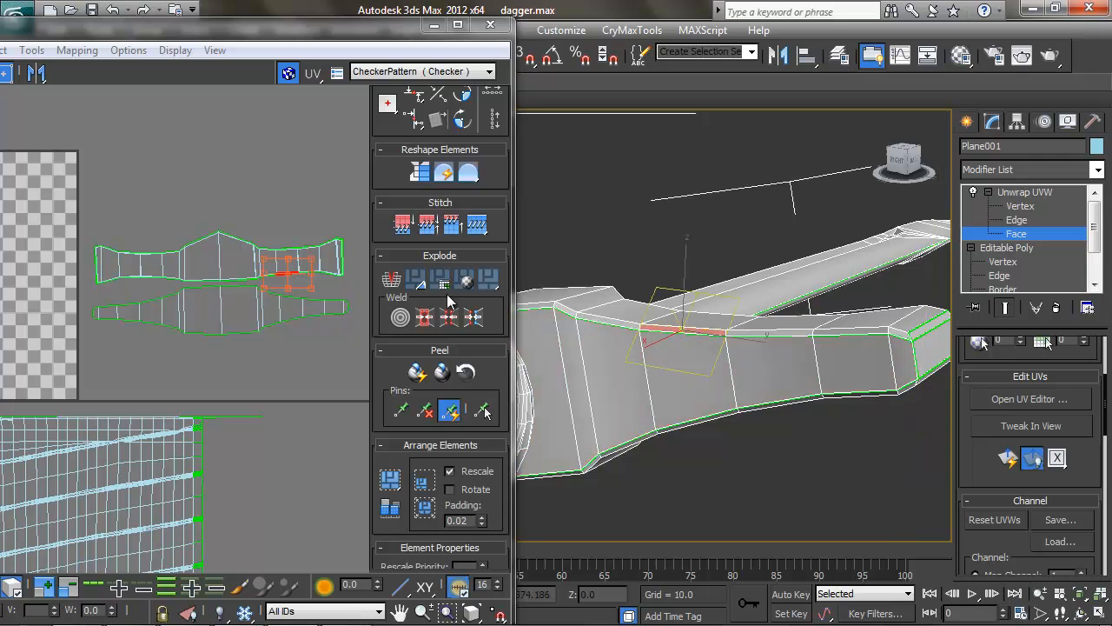
scroll(222, 272, up, 3)
mouse_move(269, 269)
middle_down()
mouse_move(218, 276)
mouse_move(204, 260)
mouse_move(262, 254)
middle_up()
scroll(201, 262, up, 2)
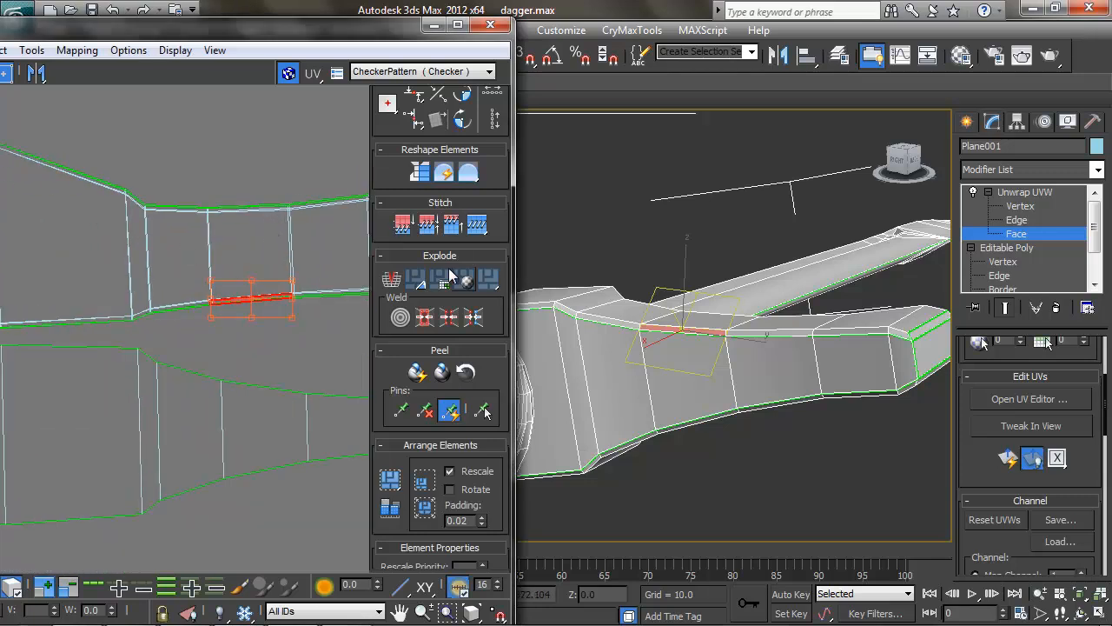
alt+middle_drag(832, 314, 608, 365)
scroll(811, 414, down, 3)
middle_drag(811, 414, 705, 355)
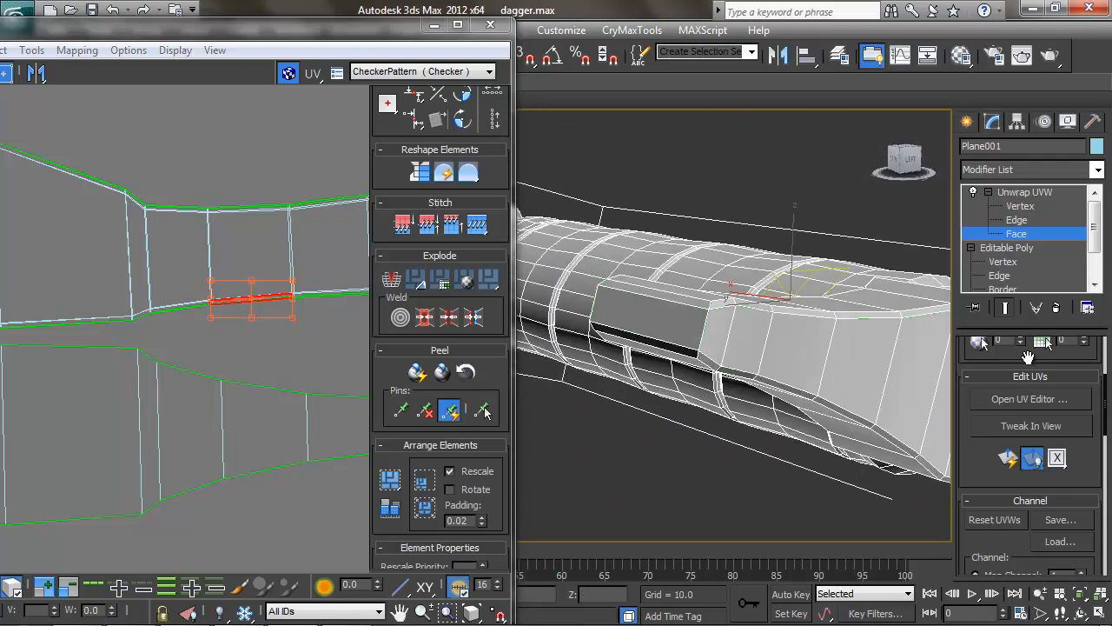
- Turn on Select by Planar Angle and select all the faces across the crossguard's blade-facing side
scroll(1046, 337, up, 5)
middle_drag(840, 358, 686, 346)
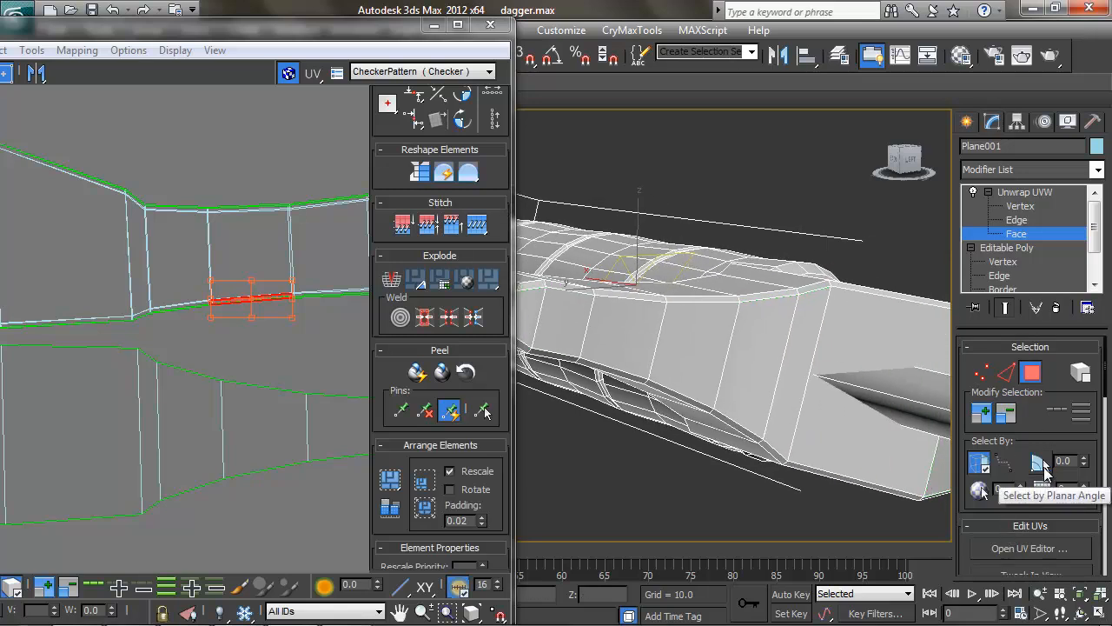
click(1045, 468)
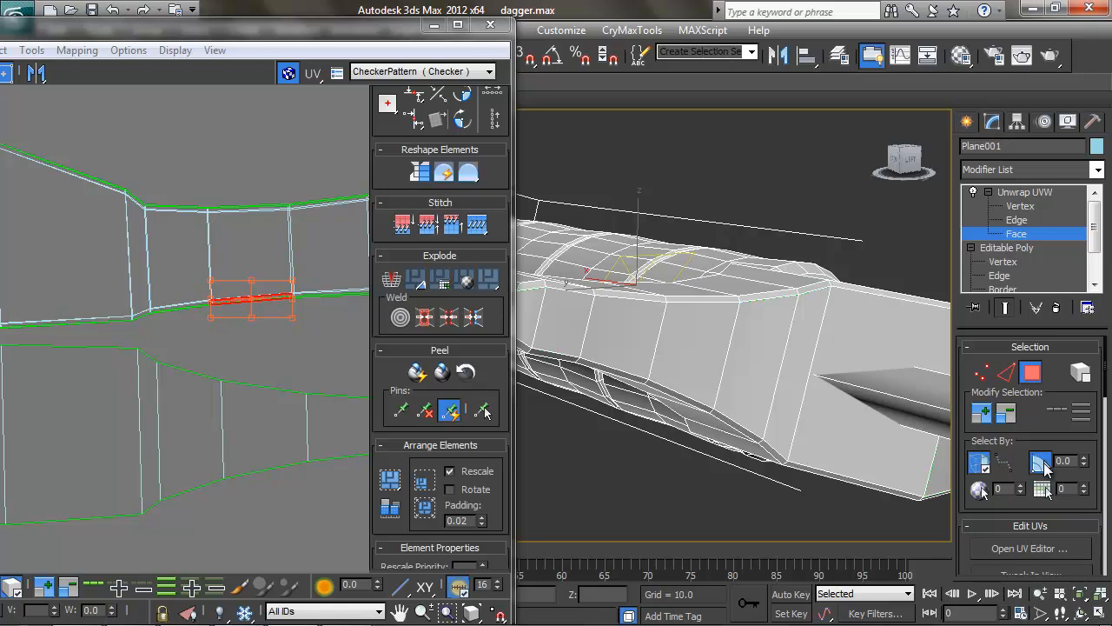
click(705, 343)
middle_drag(705, 342, 815, 366)
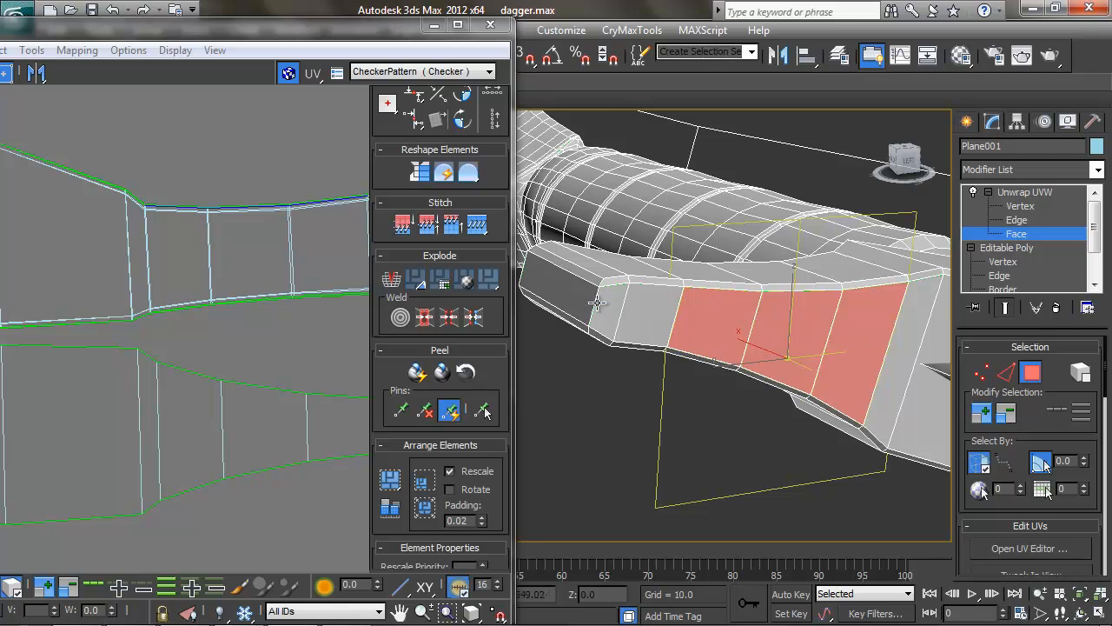
ctrl+click(654, 313)
ctrl+click(615, 313)
middle_drag(849, 331, 767, 300)
ctrl+click(735, 302)
ctrl+click(766, 300)
ctrl+click(822, 305)
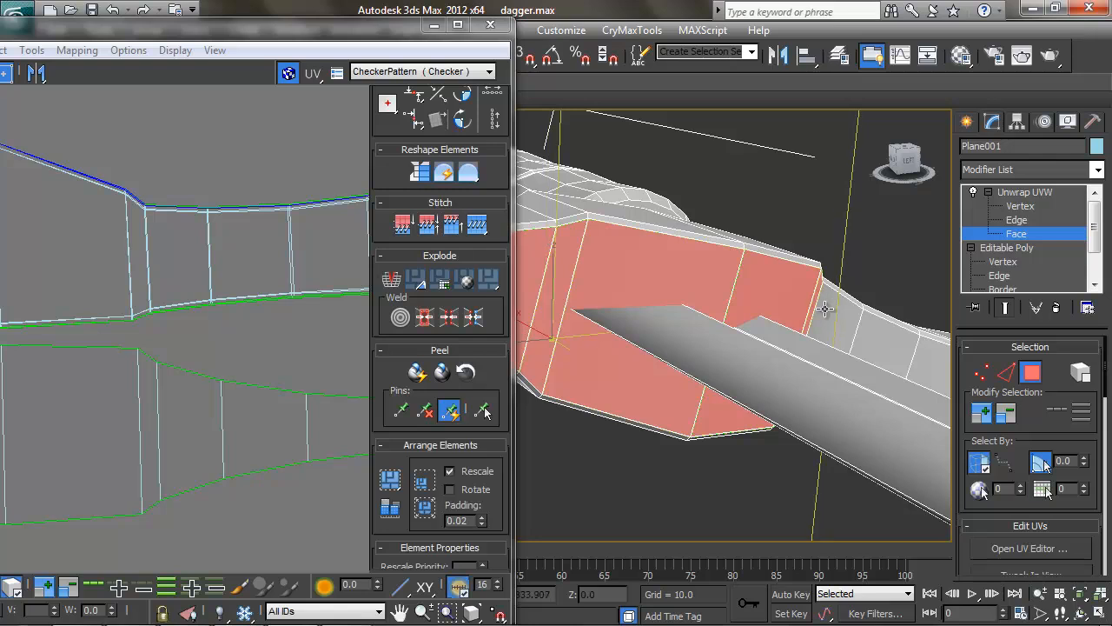
ctrl+click(845, 318)
- Apply Quick Planar Map to the blade-facing side and align its UV shell over the handle-facing shell
scroll(867, 329, down, 4)
middle_drag(868, 329, 990, 347)
alt+middle_drag(991, 348, 956, 365)
drag(1024, 509, 1018, 345)
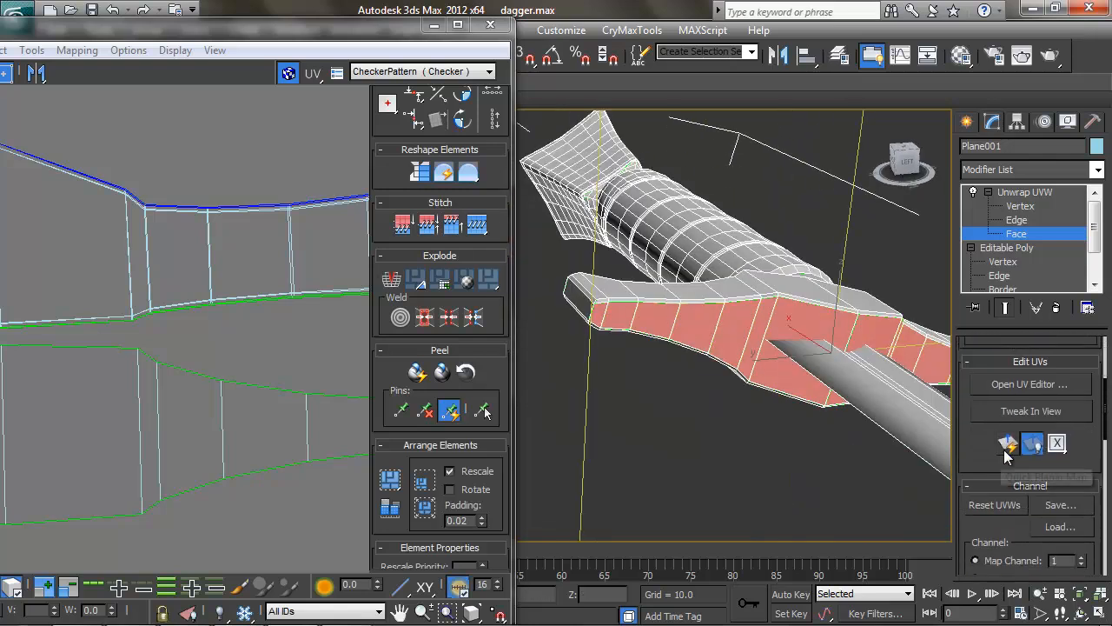
scroll(236, 252, down, 5)
drag(44, 273, 310, 301)
scroll(270, 294, up, 2)
drag(170, 249, 154, 249)
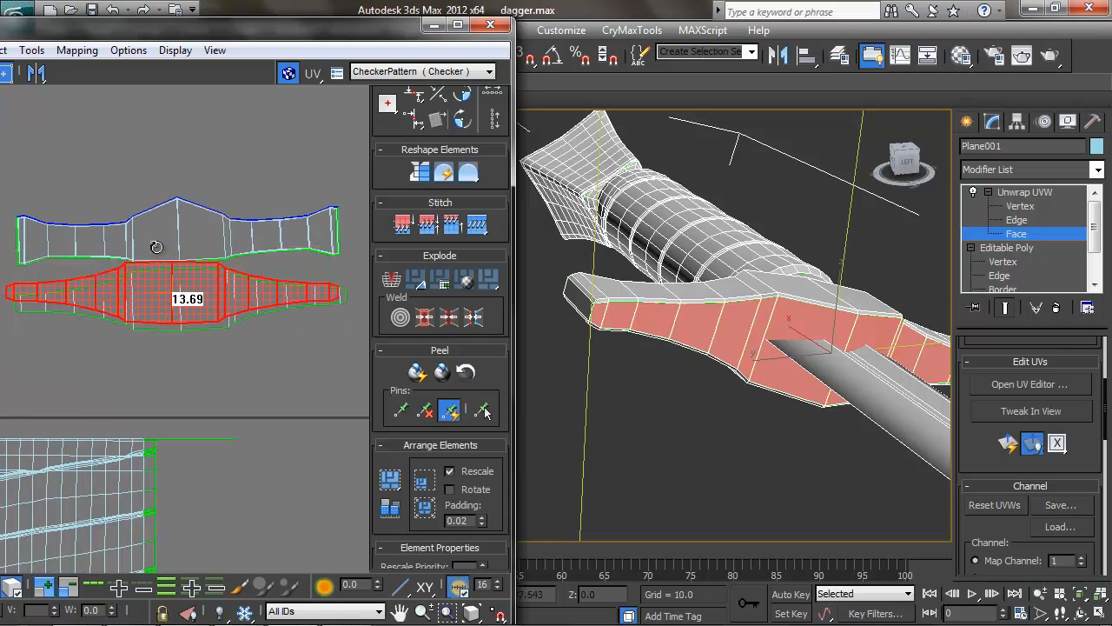
scroll(333, 300, up, 2)
- Select the flat face at the crossguard's end and apply Quick Planar Map to it
middle_drag(735, 303, 787, 311)
click(651, 303)
alt+middle_drag(651, 303, 728, 312)
alt+middle_drag(820, 315, 703, 304)
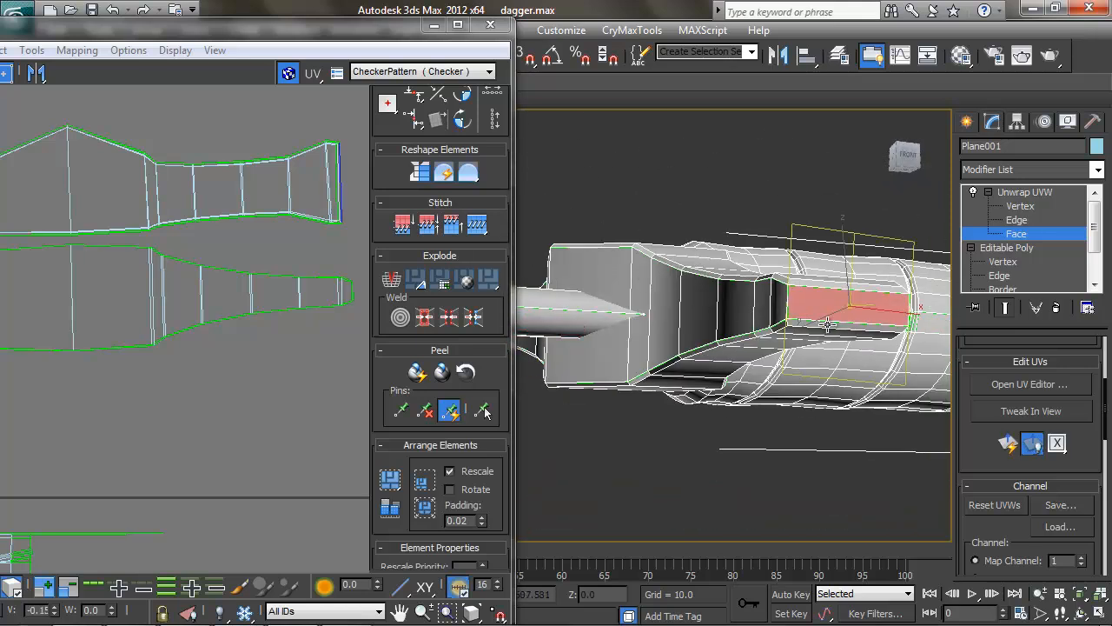
click(1005, 444)
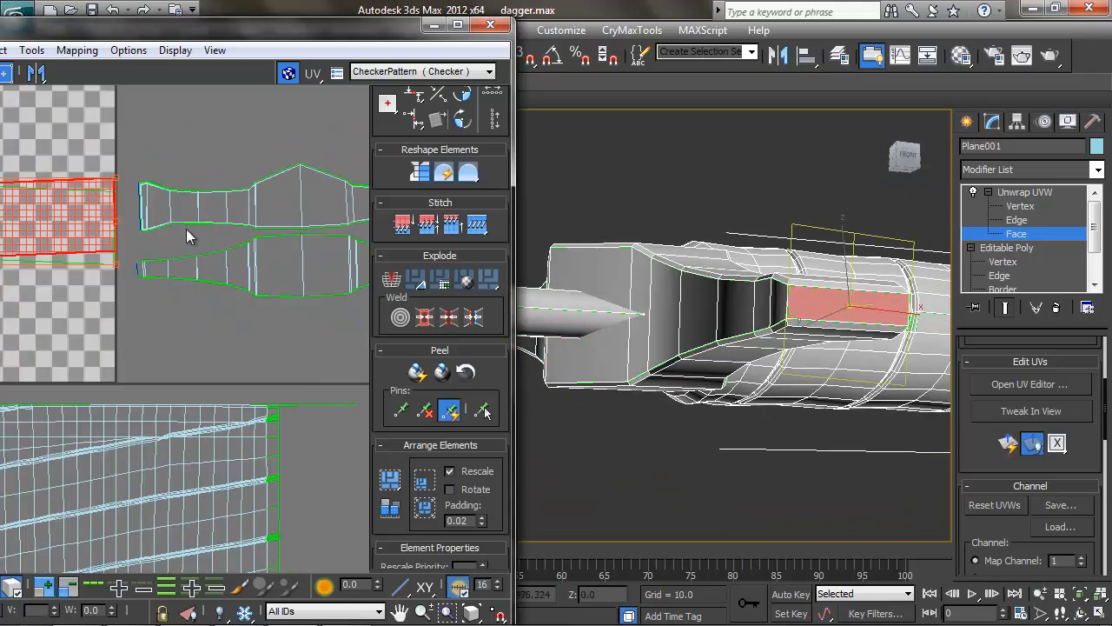
- Scale down the end face's UV shell and place it just above the other crossguard shells
drag(245, 218, 249, 214)
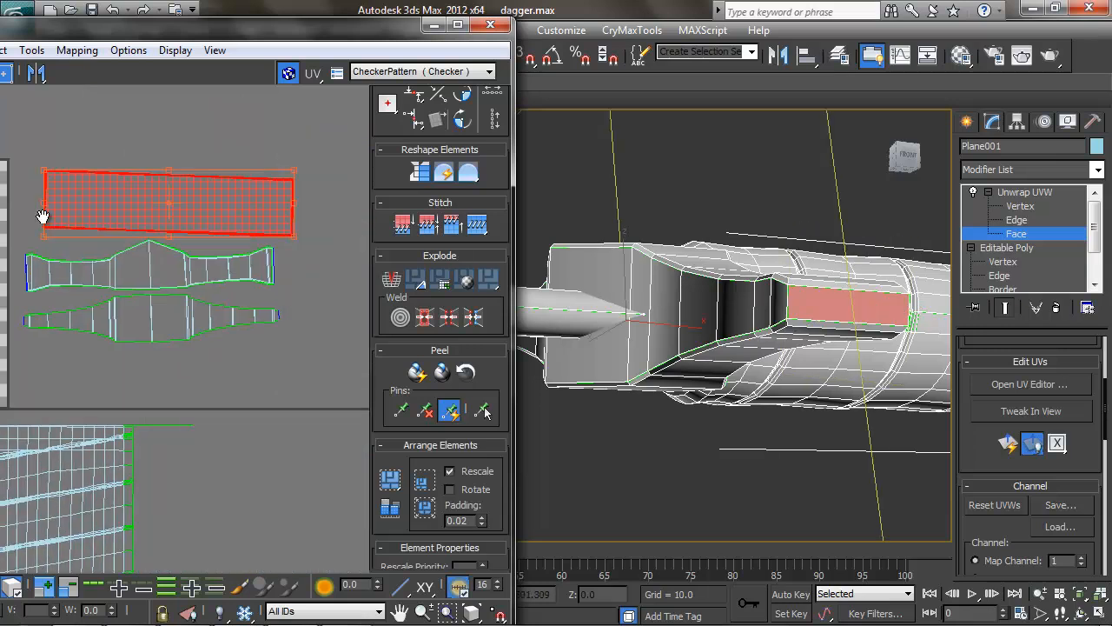
middle_drag(43, 218, 28, 224)
drag(276, 171, 102, 219)
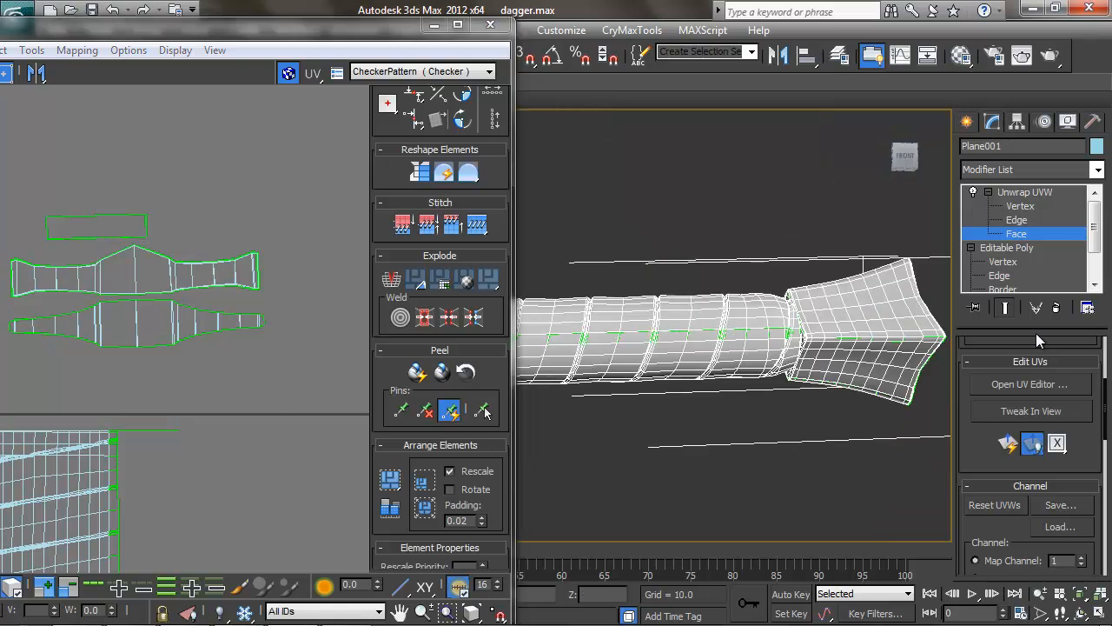
- Select all the faces of one broad flared side of the pommel using planar-angle selection
middle_drag(856, 310, 745, 334)
scroll(658, 307, up, 3)
mouse_move(658, 307)
middle_down()
mouse_move(775, 350)
mouse_move(693, 287)
mouse_move(660, 289)
middle_up()
scroll(611, 303, down, 3)
middle_drag(594, 306, 658, 288)
scroll(712, 298, up, 3)
middle_drag(734, 309, 647, 317)
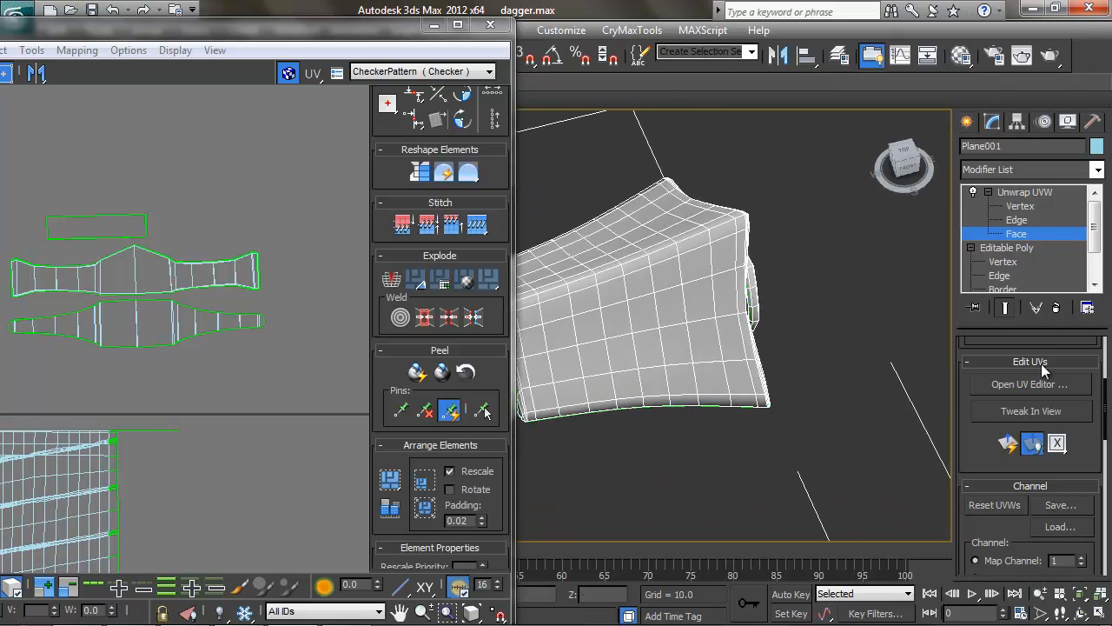
drag(1040, 350, 1043, 527)
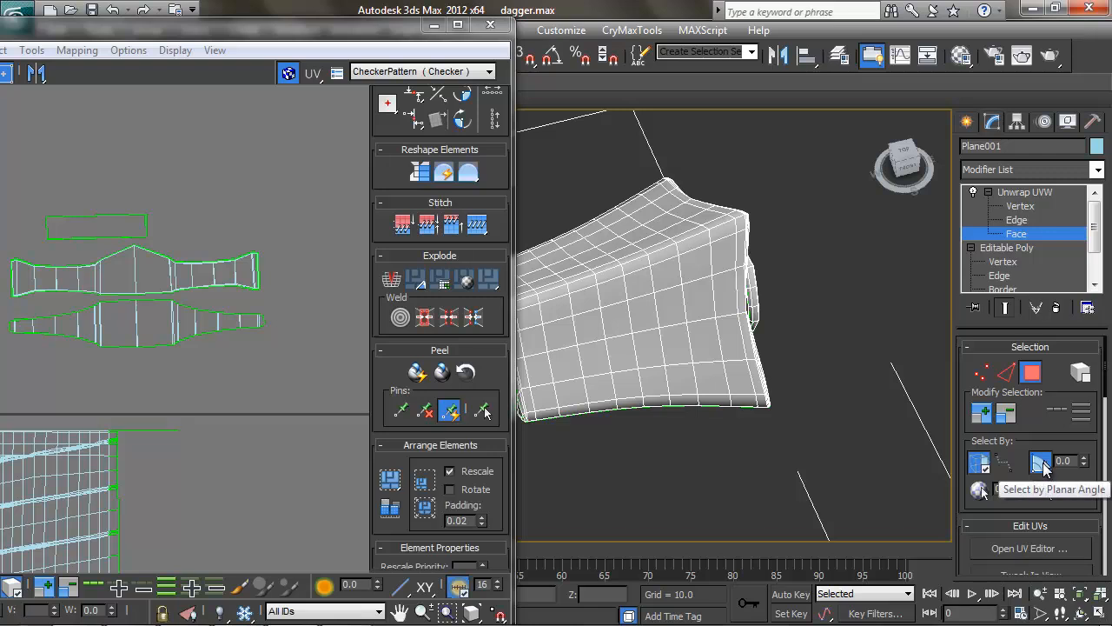
drag(381, 35, 313, 46)
middle_drag(668, 224, 701, 207)
click(673, 294)
alt+middle_drag(666, 294, 704, 257)
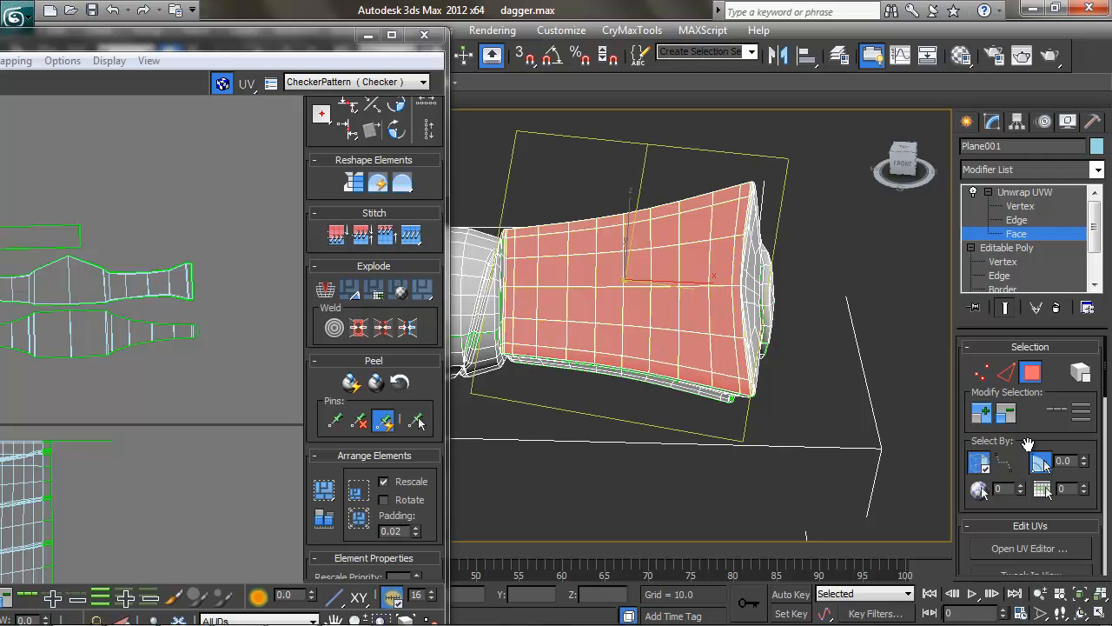
- Apply Quick Planar Map to the pommel's selected side and place its UV shell above the checker tile
scroll(1030, 437, down, 2)
click(1005, 541)
middle_drag(216, 325, 400, 287)
scroll(400, 287, down, 2)
middle_drag(58, 258, 168, 340)
scroll(210, 328, down, 1)
scroll(169, 339, down, 1)
drag(169, 340, 198, 209)
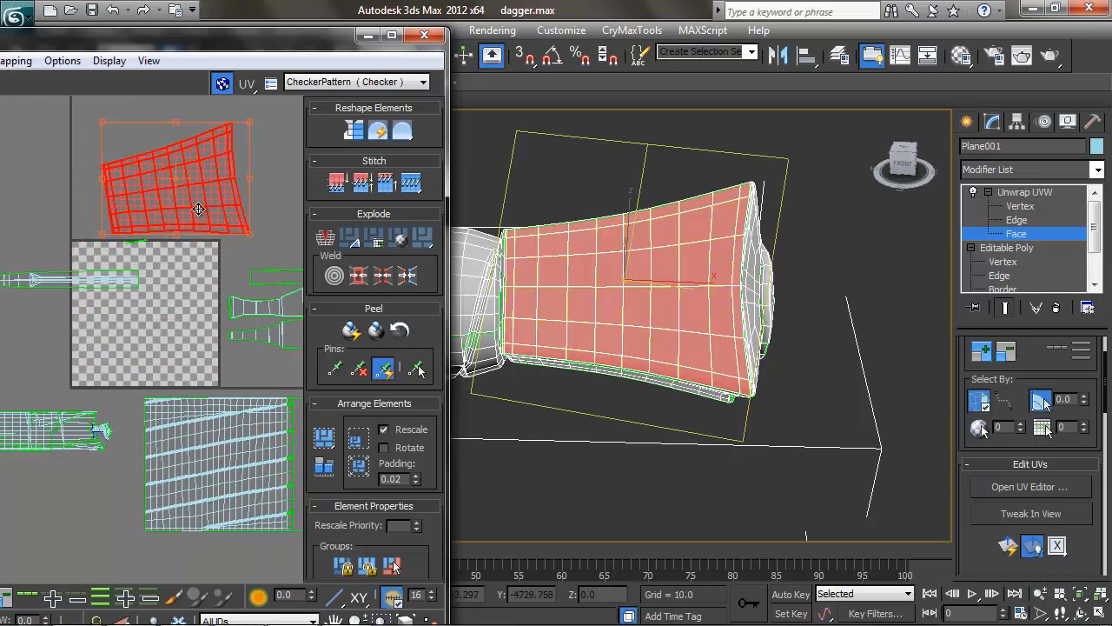
- Select the pommel's adjacent flared side and apply Quick Planar Map to it
alt+middle_drag(759, 249, 695, 271)
click(638, 169)
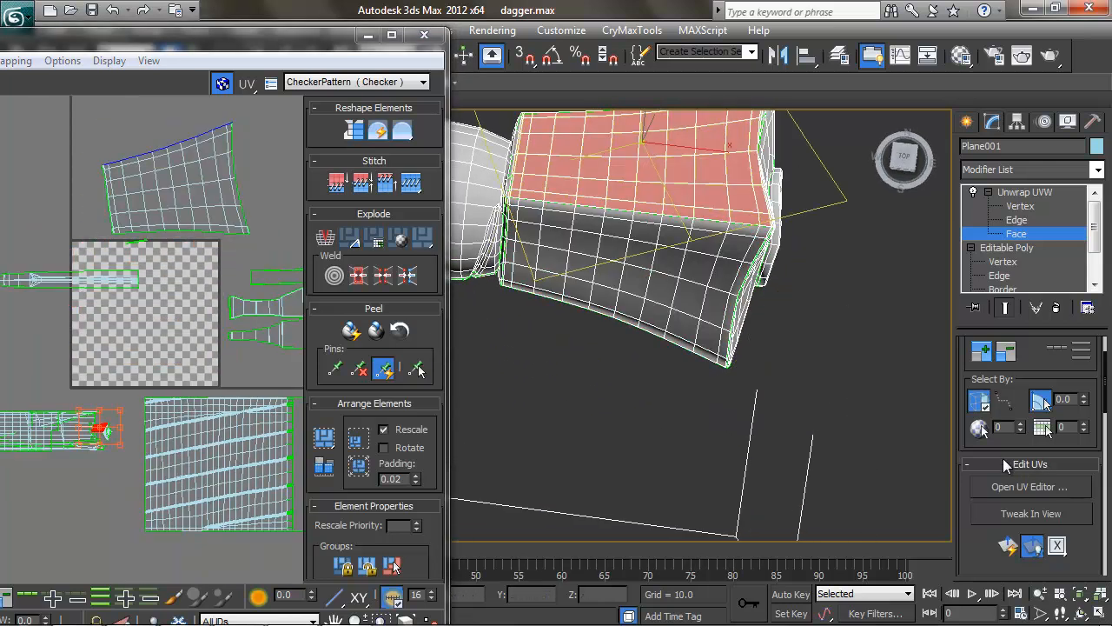
click(1008, 545)
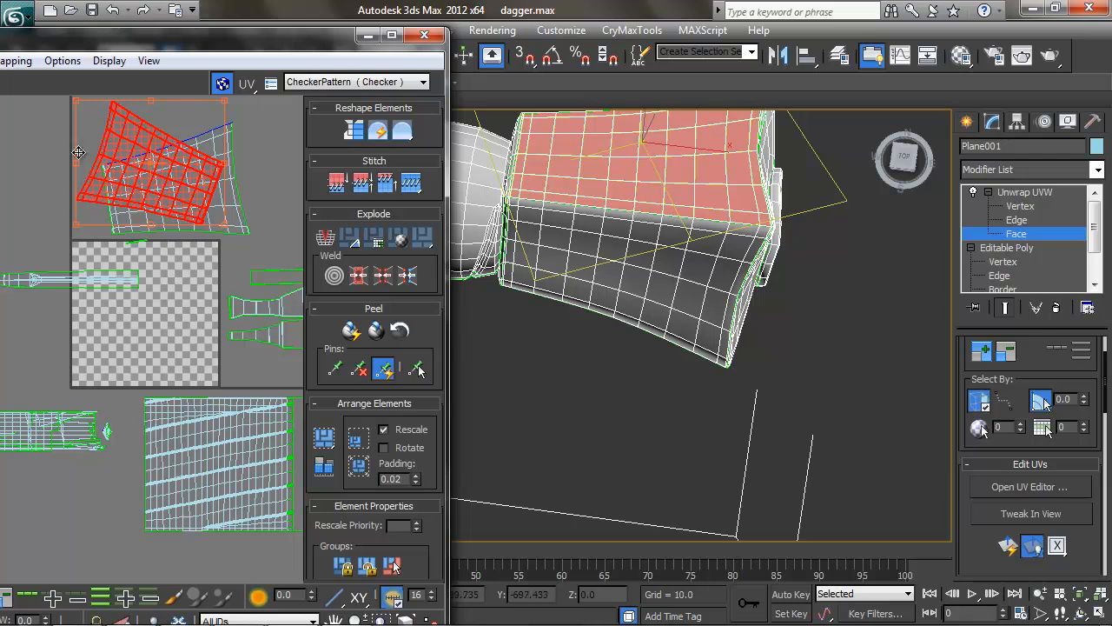
- Rotate the adjacent side's UV shell and align it over the first flared side's shell so that their edges overlap
drag(72, 164, 230, 109)
drag(173, 153, 200, 179)
scroll(199, 178, up, 3)
middle_drag(165, 233, 189, 238)
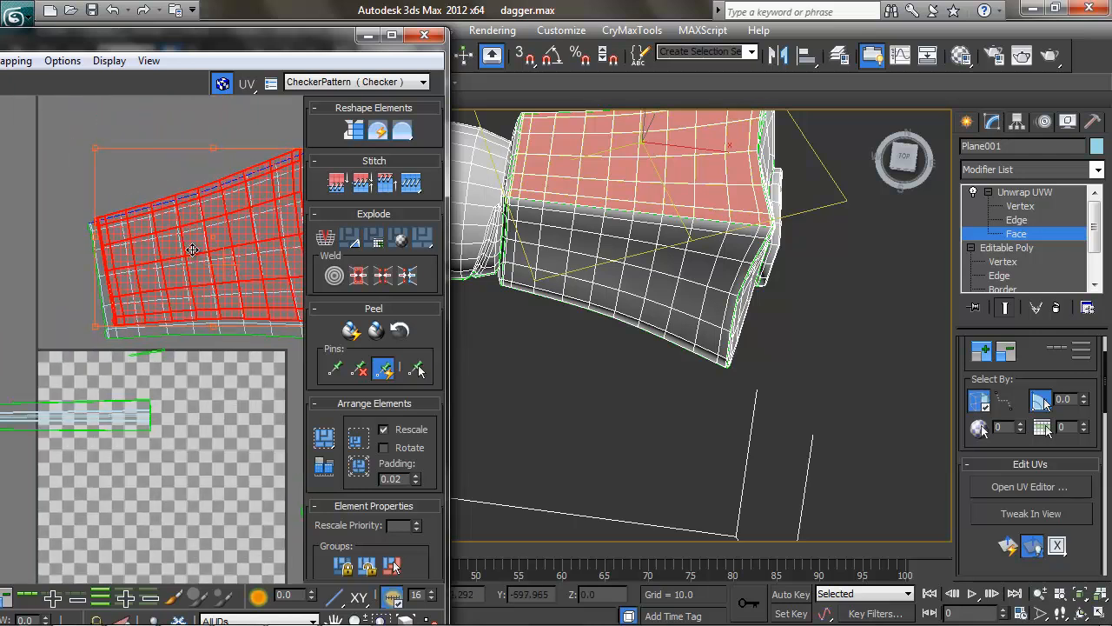
drag(187, 253, 186, 253)
middle_drag(299, 245, 195, 248)
drag(226, 242, 227, 246)
middle_drag(142, 243, 240, 230)
drag(203, 246, 201, 250)
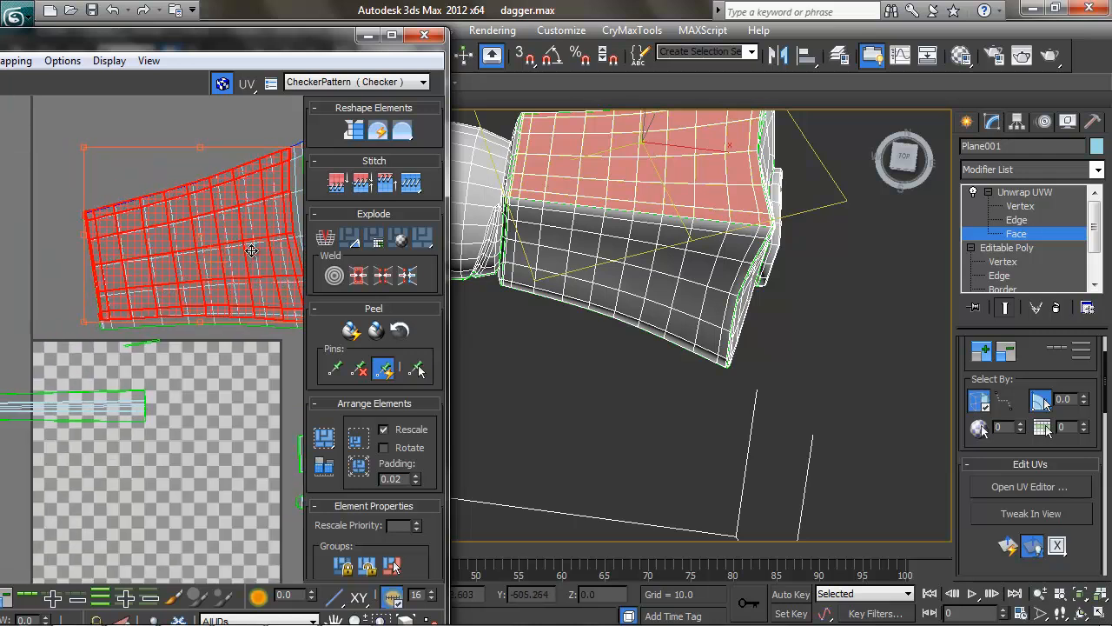
middle_drag(298, 299, 191, 289)
drag(209, 316, 223, 319)
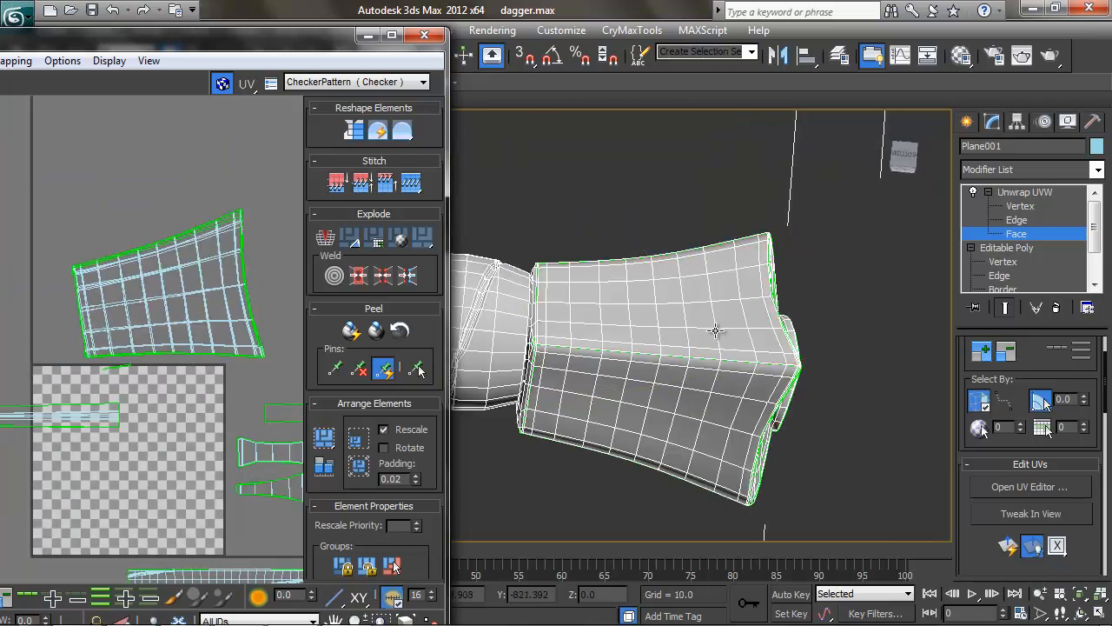
- Select all the faces closing the pommel's narrow end, around where it meets the rounded grip
alt+middle_drag(715, 330, 617, 301)
alt+middle_drag(773, 320, 771, 326)
click(533, 174)
key(z)
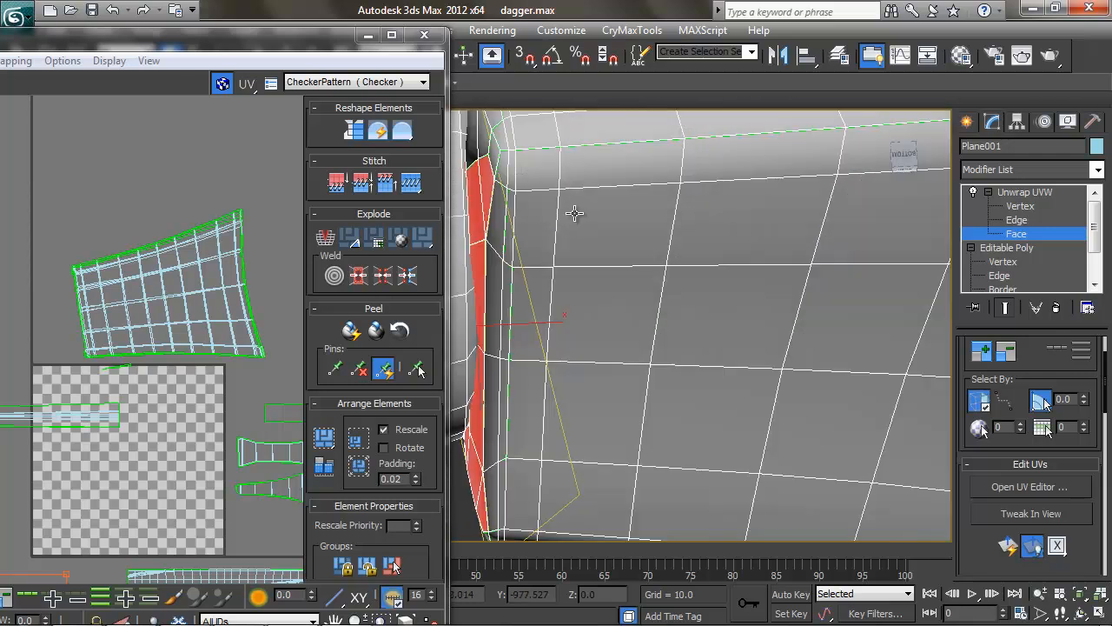
alt+middle_drag(574, 214, 623, 240)
scroll(581, 277, down, 3)
alt+middle_drag(524, 309, 469, 287)
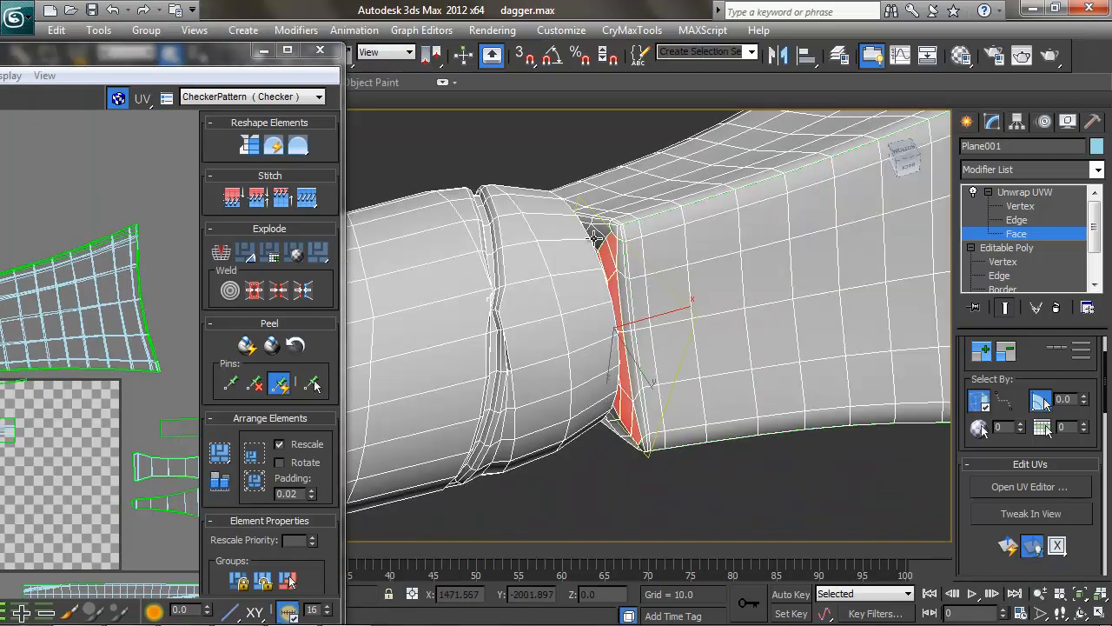
alt+middle_drag(462, 293, 311, 232)
ctrl+click(479, 308)
alt+middle_drag(596, 354, 648, 391)
scroll(663, 374, up, 2)
alt+middle_drag(575, 264, 519, 271)
middle_drag(522, 346, 549, 347)
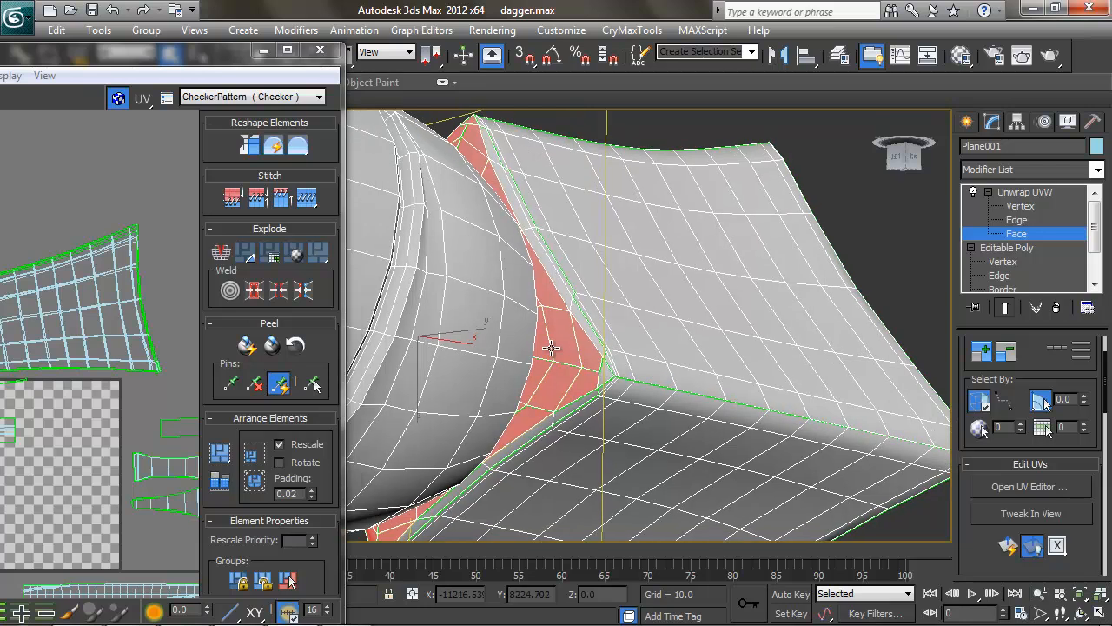
- Grow the narrow-end selection across the bordering faces and shrink it back to the end faces plus their thin border
scroll(1024, 366, up, 3)
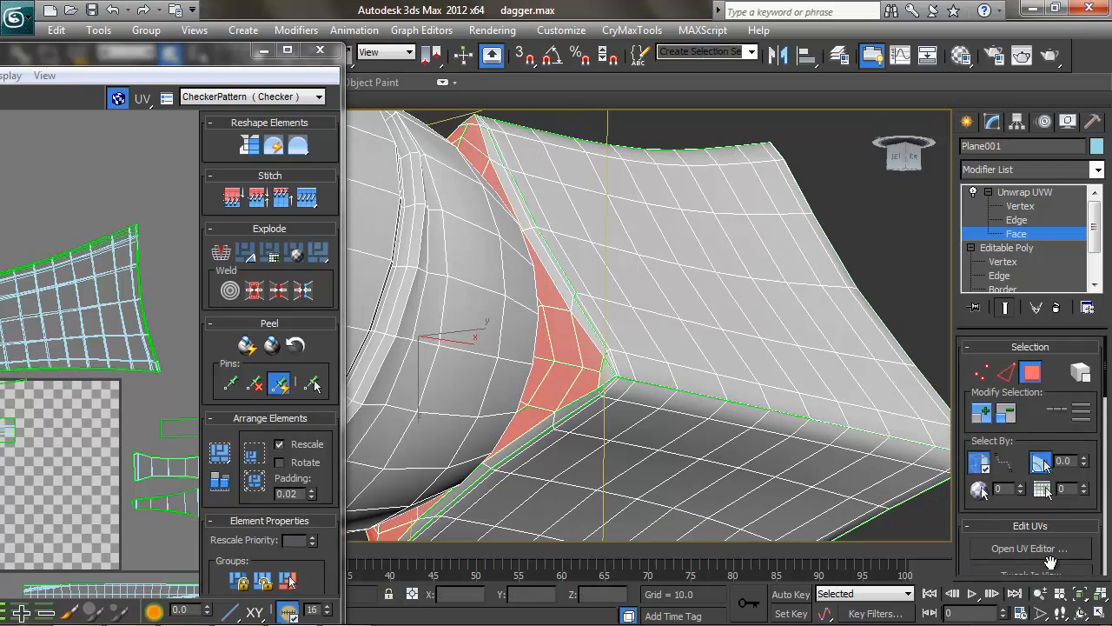
click(986, 414)
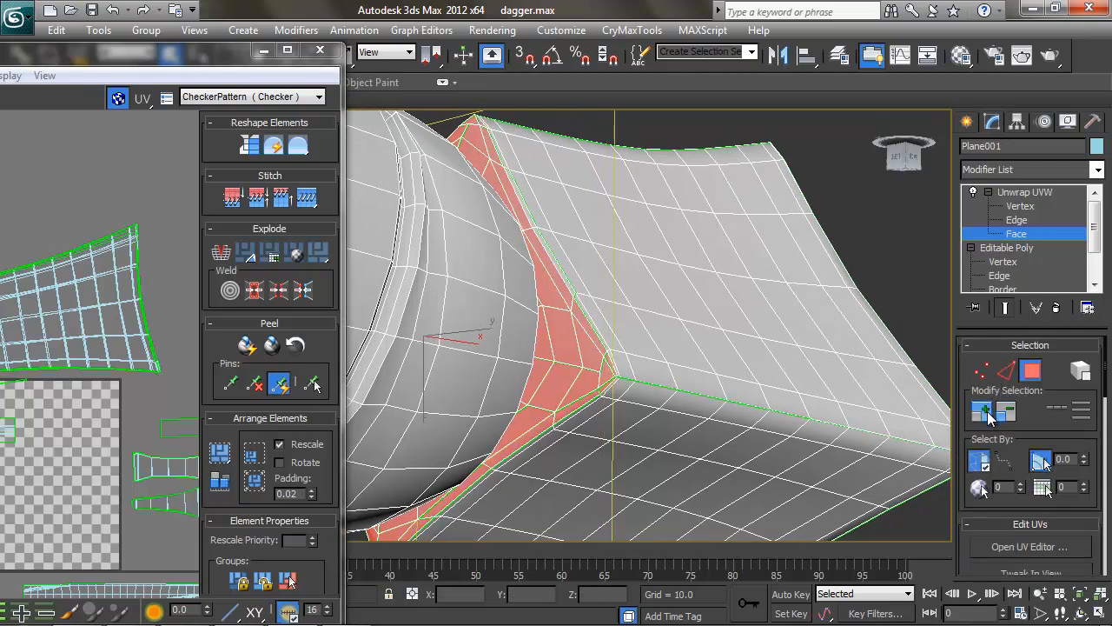
alt+middle_drag(647, 313, 767, 360)
click(1006, 413)
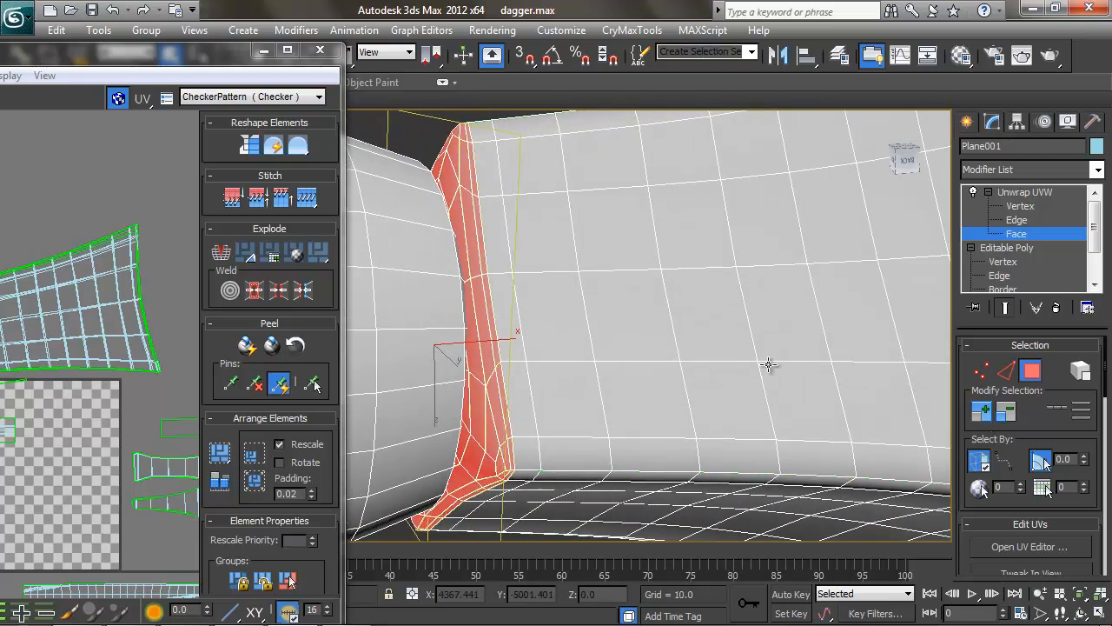
middle_drag(160, 320, 305, 288)
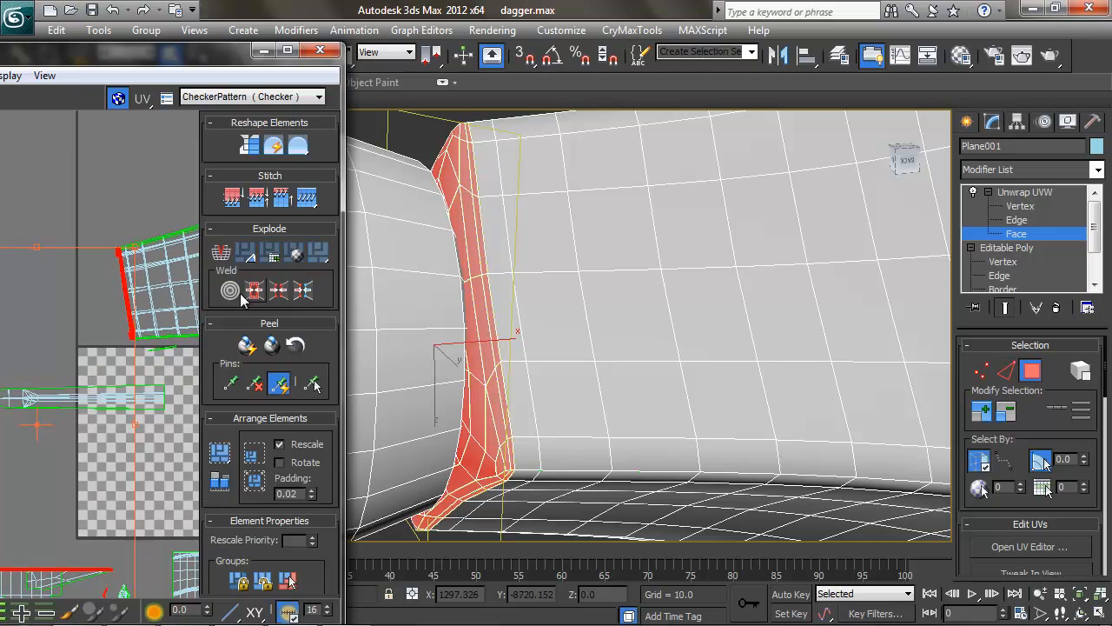
scroll(169, 277, up, 3)
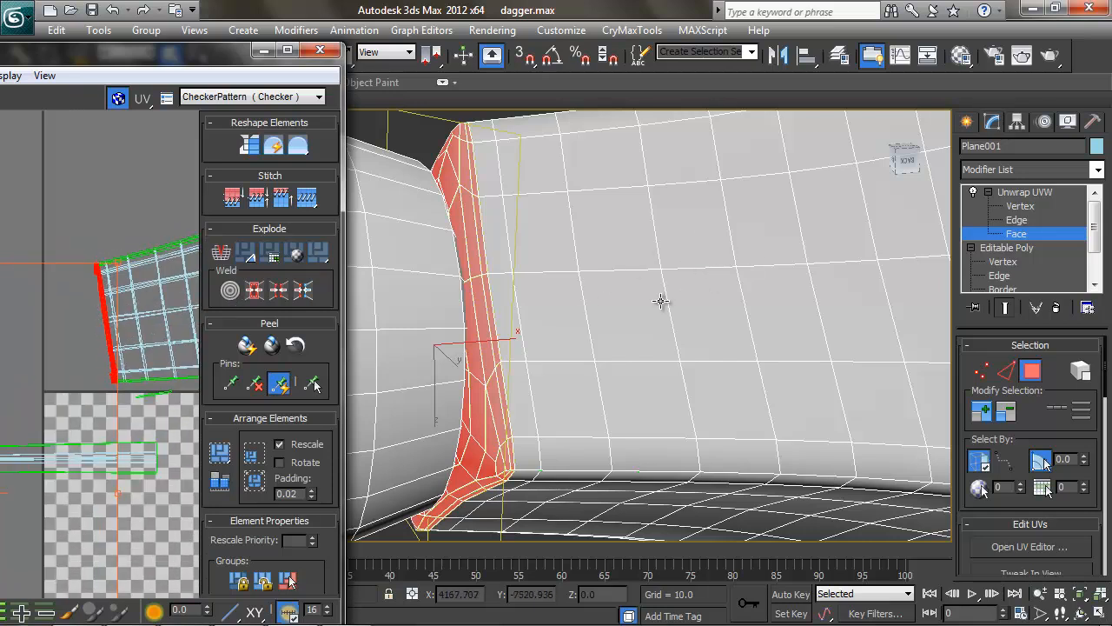
click(1009, 414)
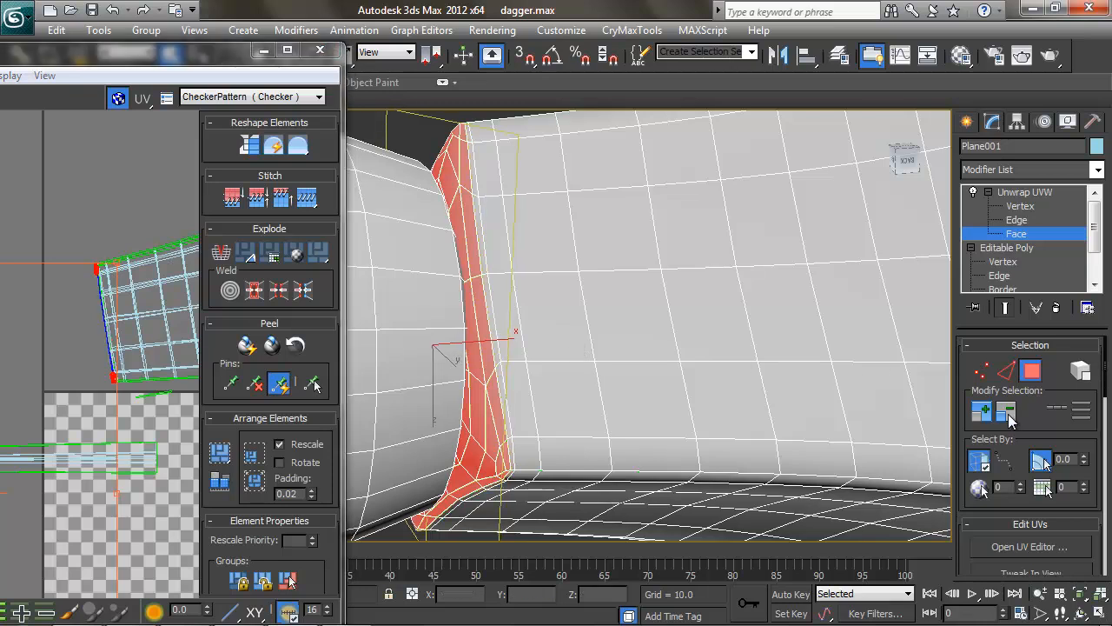
- Apply Quick Planar Map to the faces of the pommel's narrow end
middle_drag(497, 277, 521, 309)
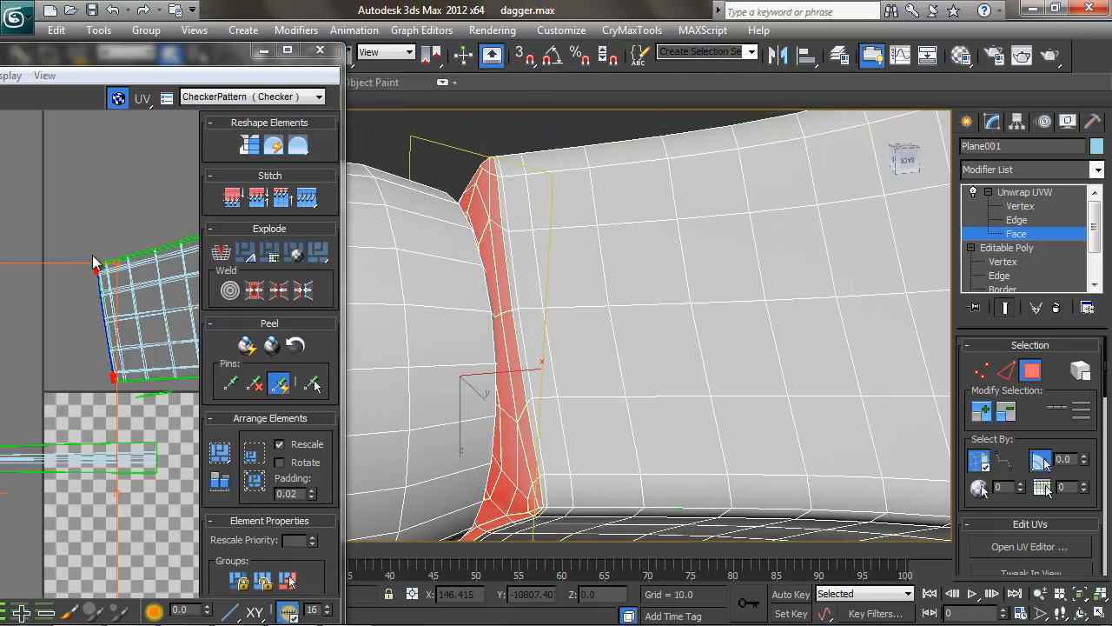
scroll(96, 263, up, 2)
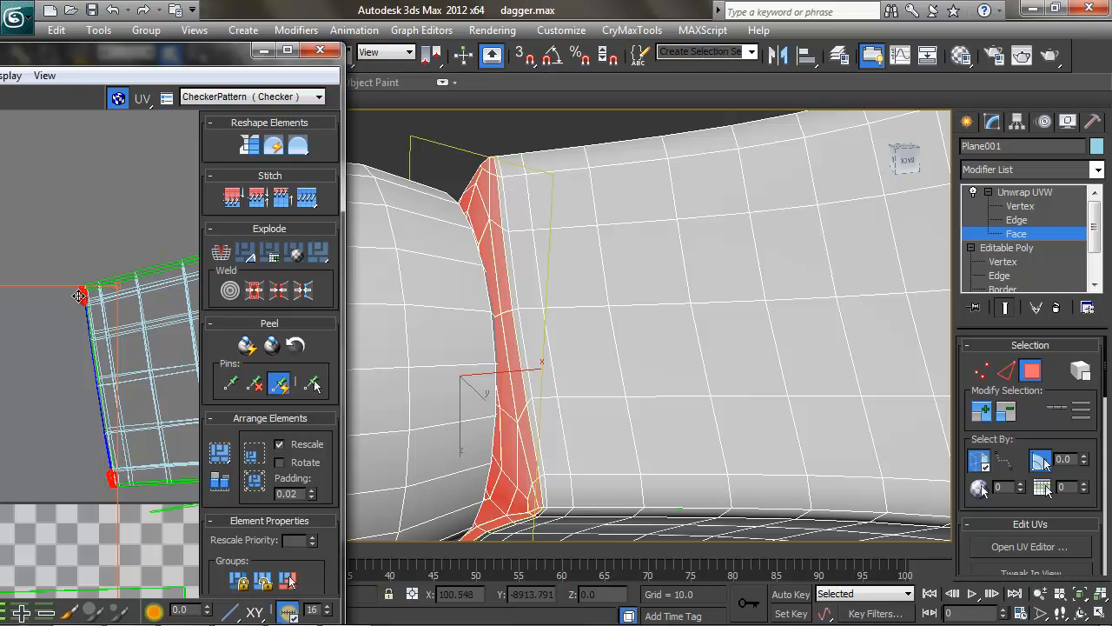
middle_drag(645, 233, 654, 229)
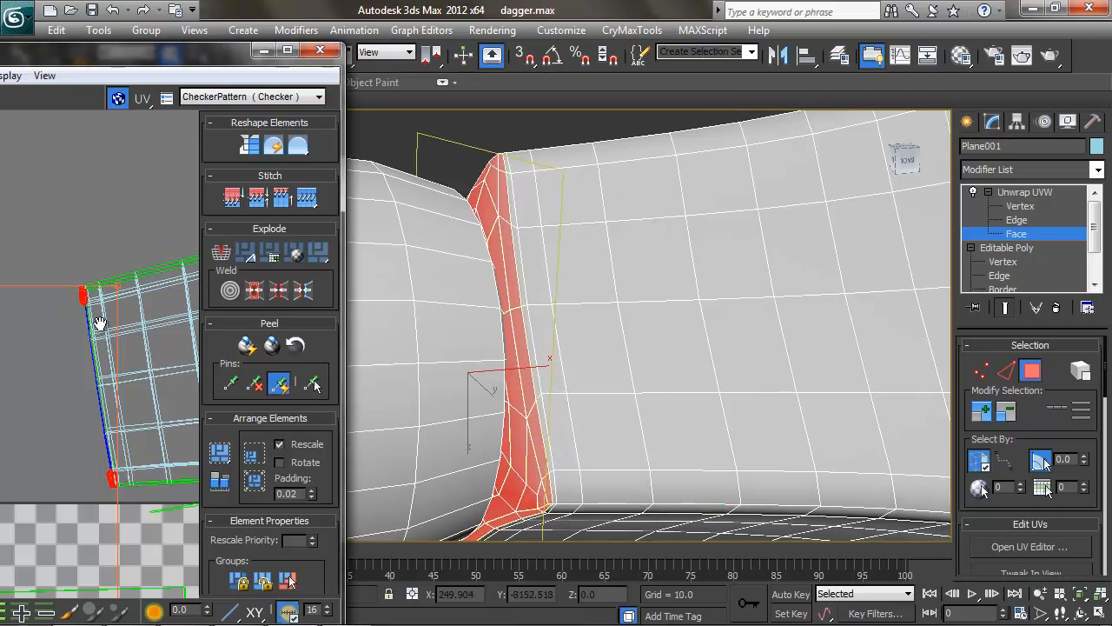
middle_drag(99, 323, 118, 264)
scroll(105, 304, down, 2)
drag(212, 61, 300, 56)
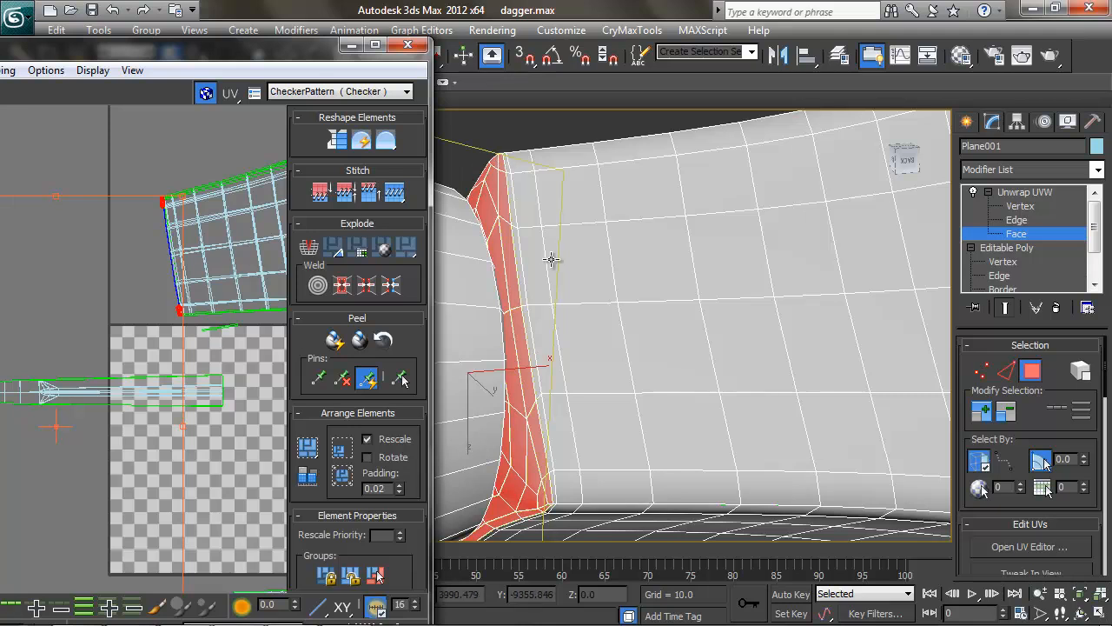
alt+middle_drag(551, 259, 603, 215)
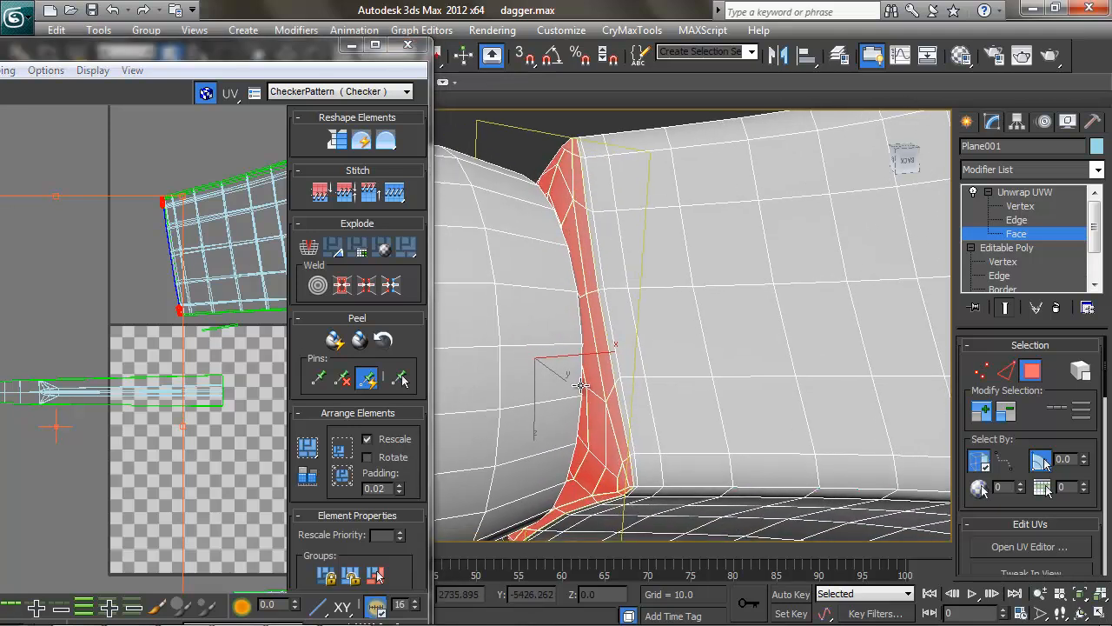
scroll(1064, 500, down, 3)
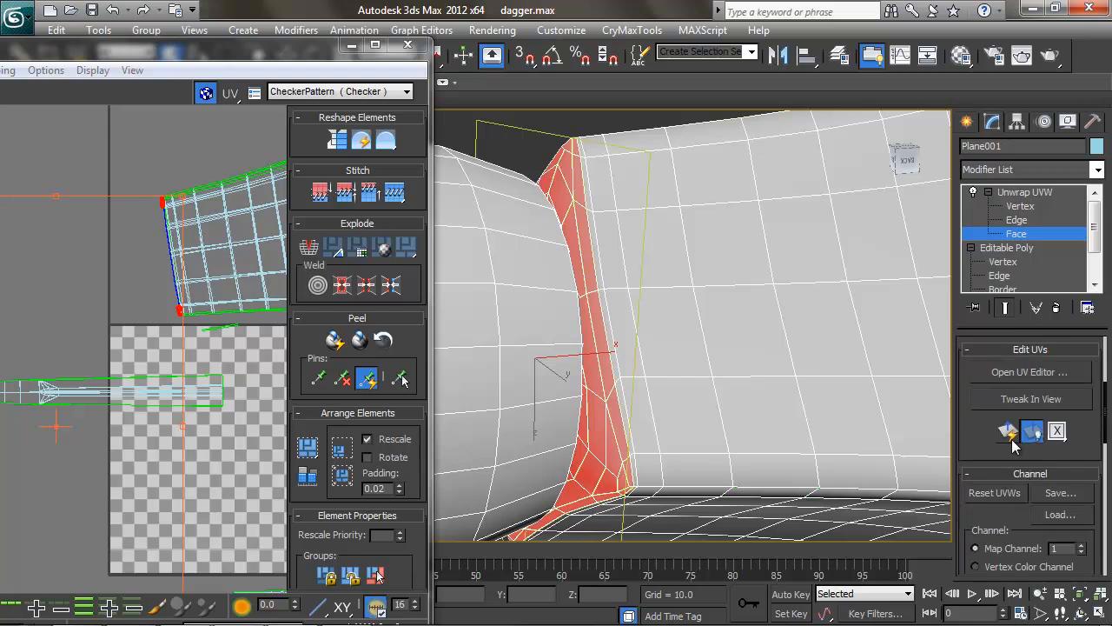
click(1009, 432)
- Move the narrow-end UV shell out of the checker tile beside the flared side shells and rotate the side shells level
middle_drag(181, 374, 192, 282)
scroll(192, 282, down, 1)
drag(233, 351, 86, 179)
middle_drag(183, 165, 186, 255)
drag(185, 255, 178, 310)
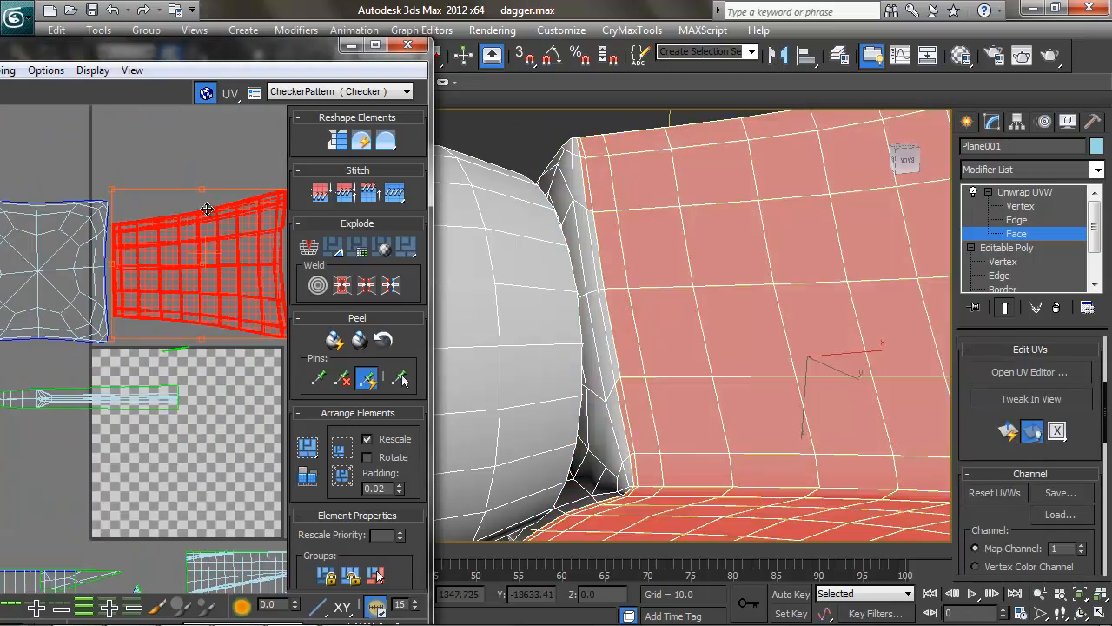
- Scale up the overlapping flared side shells to match the narrow-end shell's size and position them beside it
middle_drag(283, 204, 175, 239)
scroll(176, 239, down, 1)
ctrl+drag(179, 222, 206, 224)
drag(110, 284, 126, 258)
middle_drag(95, 270, 282, 293)
- Straighten the square narrow-end UV shell, set it against the narrow edge of the flared side shells, and clear the selection
drag(99, 231, 166, 318)
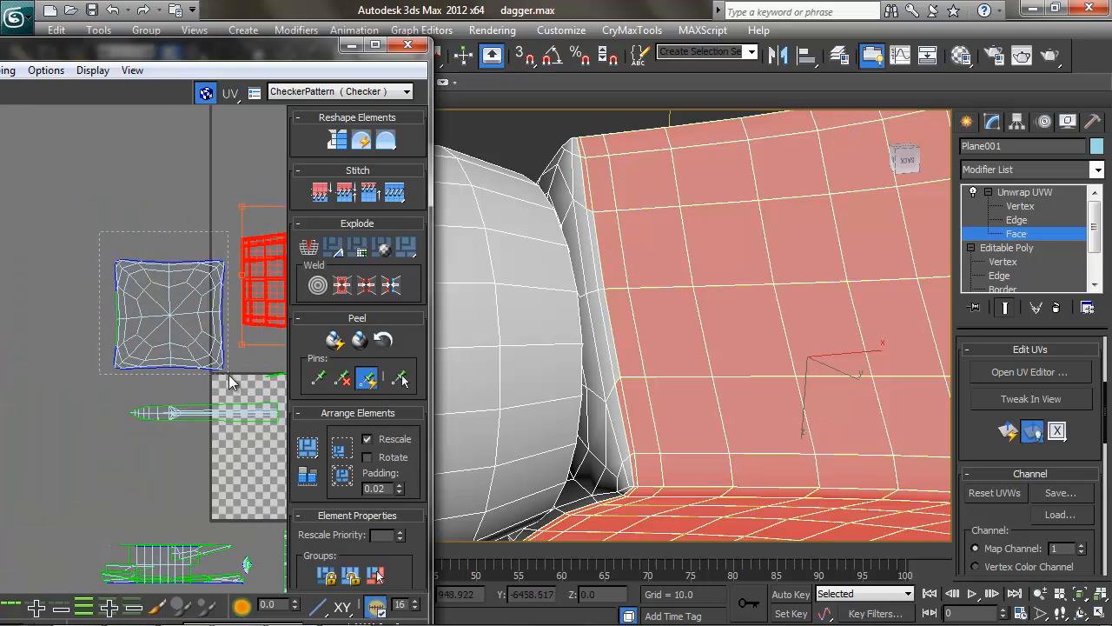
drag(229, 375, 228, 374)
drag(173, 330, 183, 298)
middle_drag(162, 325, 40, 332)
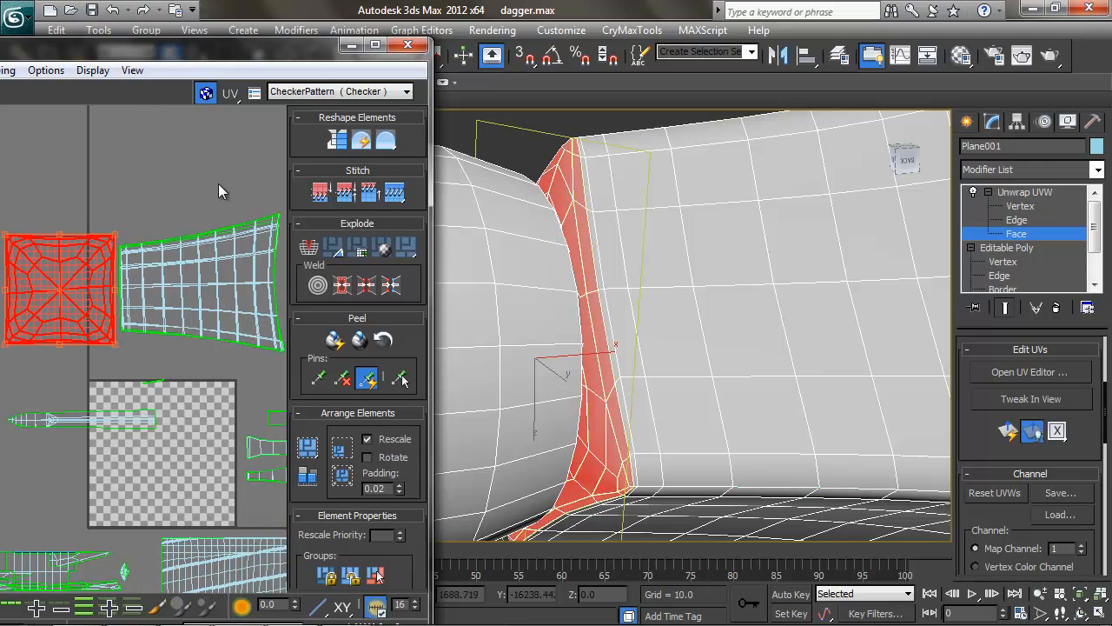
click(219, 191)
middle_drag(182, 248, 182, 202)
scroll(182, 203, down, 2)
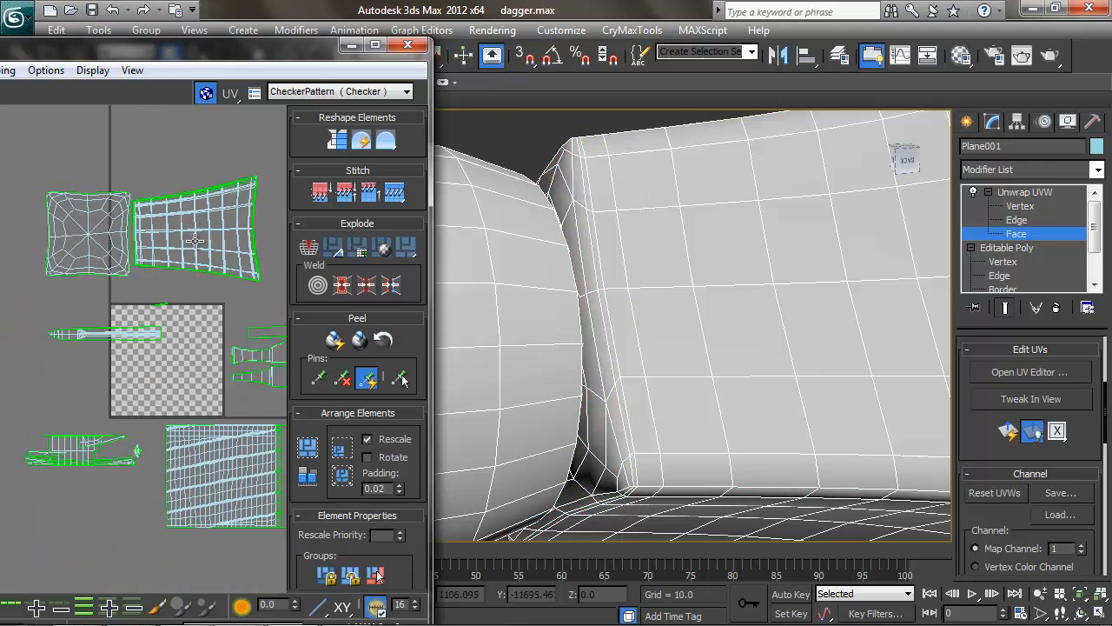
drag(199, 55, 613, 47)
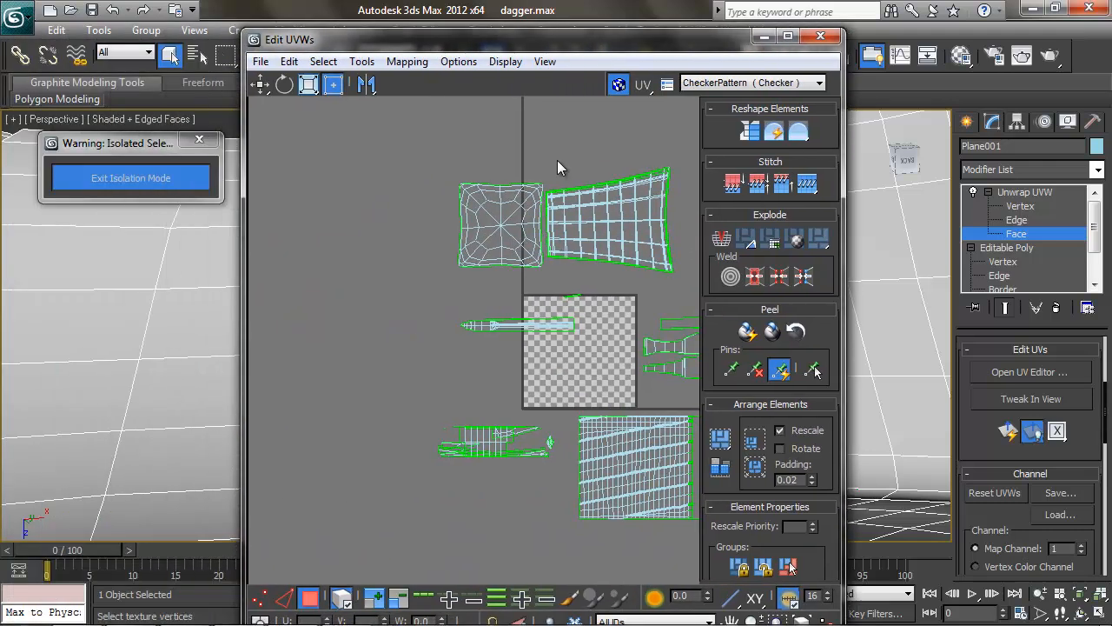
middle_drag(551, 358, 499, 342)
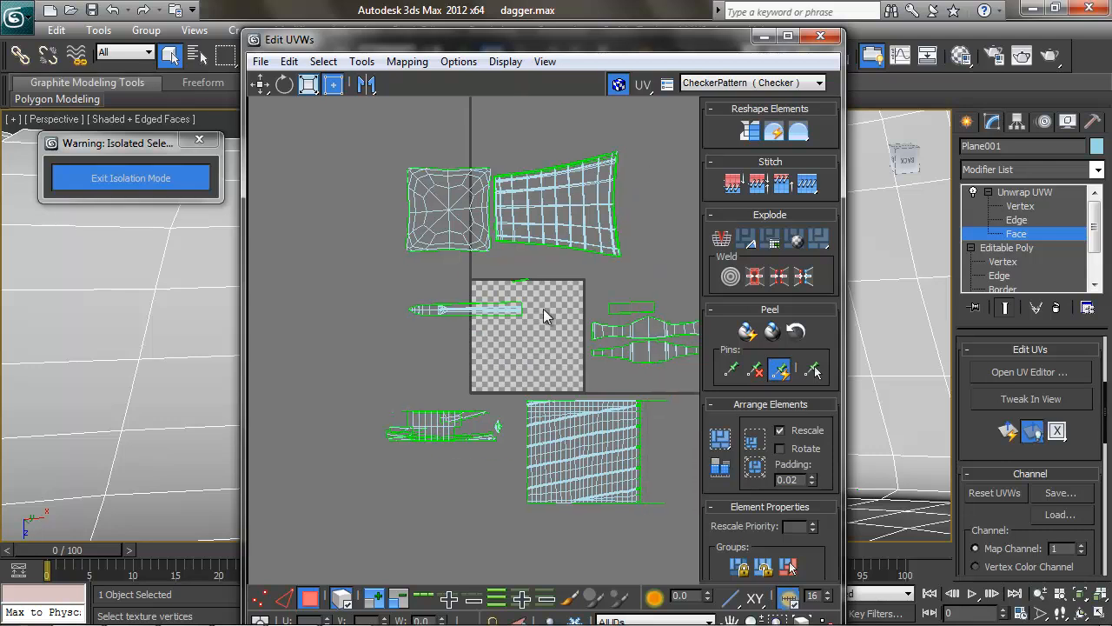
drag(575, 44, 145, 51)
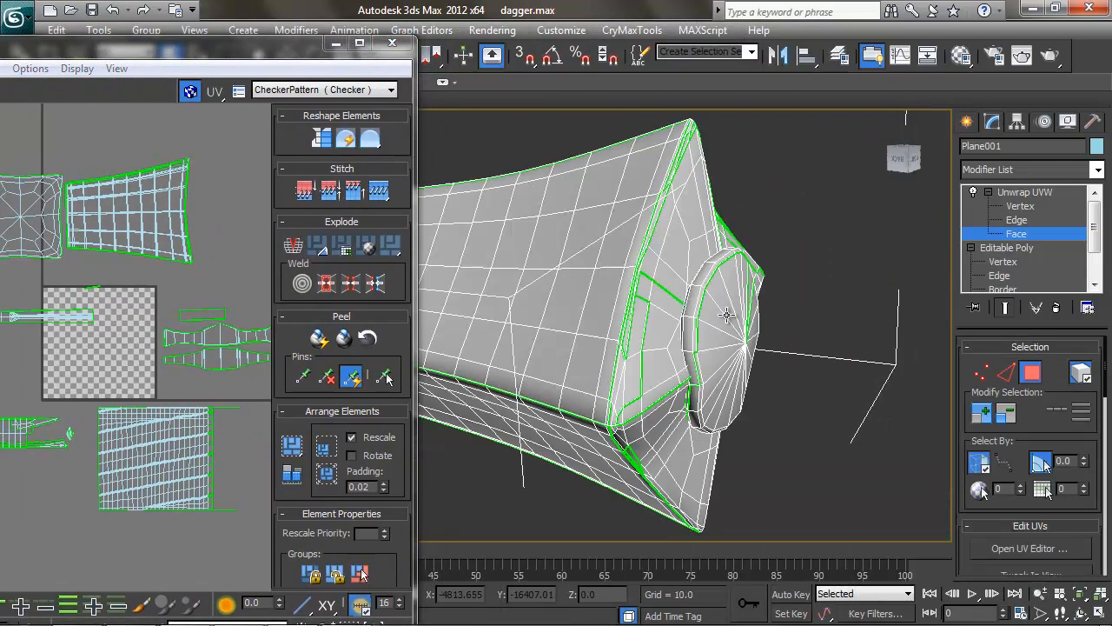
- Turn off element selection and select the pommel's wide-end faces, including the round disc and the surrounding corner areas
click(727, 316)
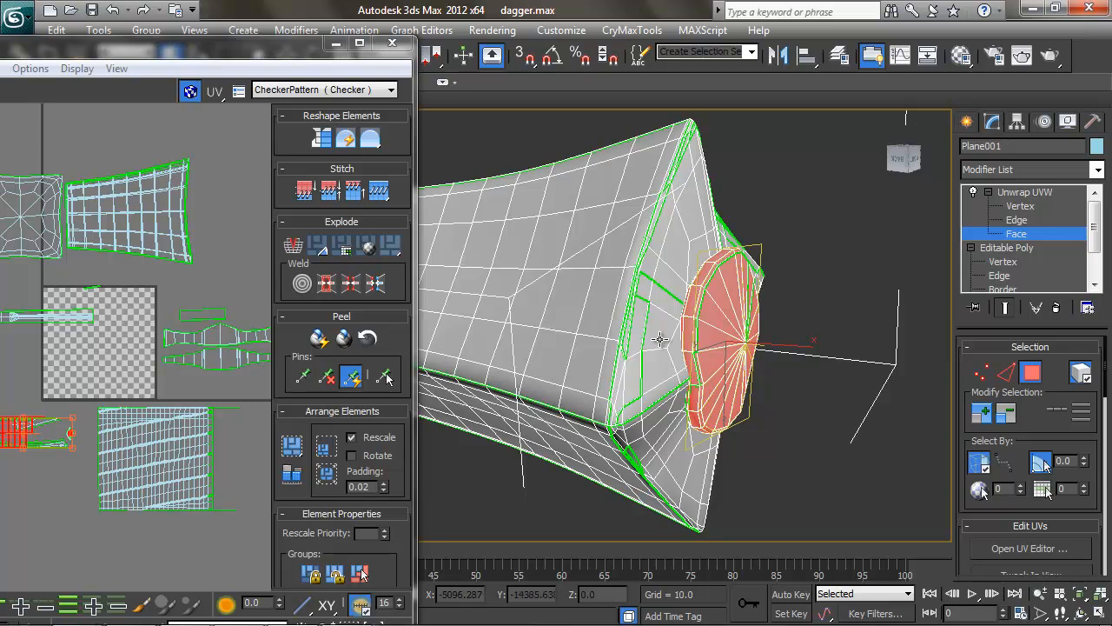
click(1082, 374)
click(1080, 369)
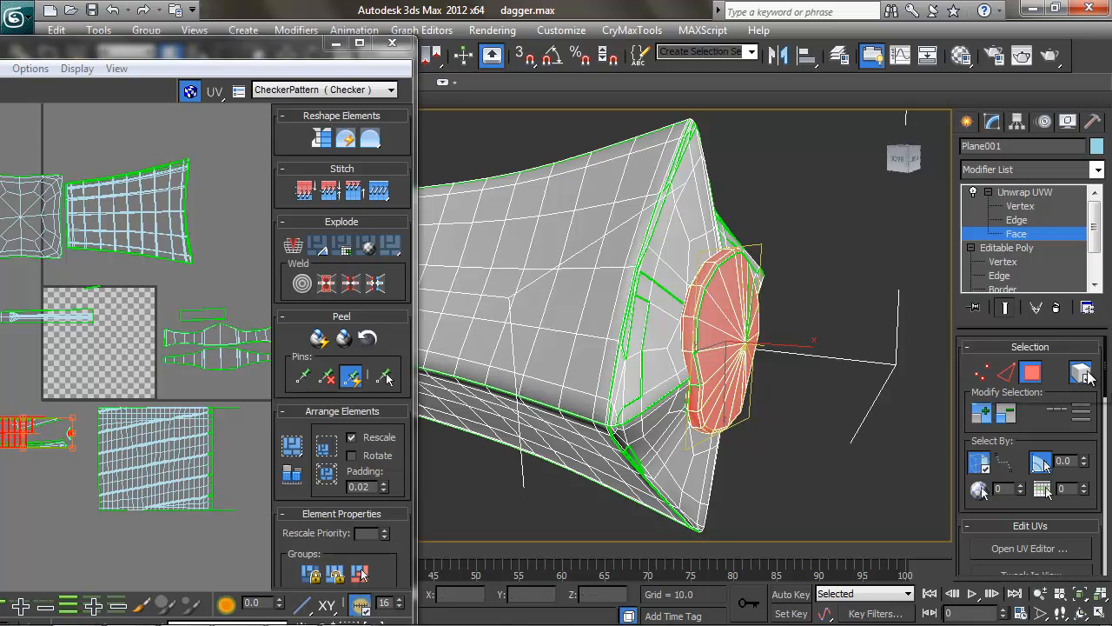
ctrl+click(666, 250)
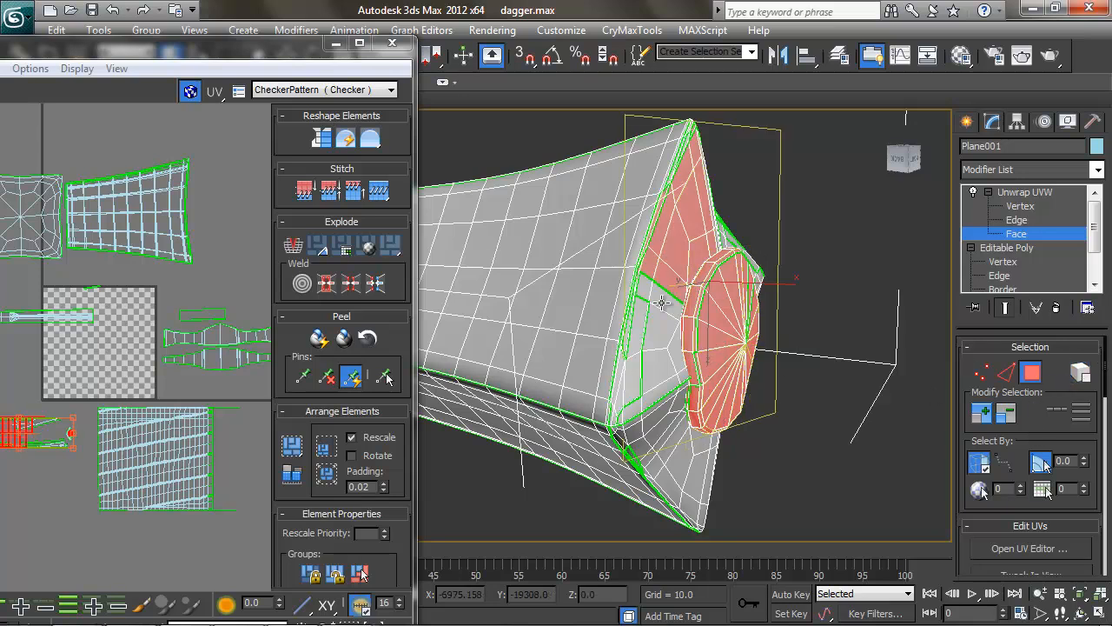
ctrl+click(661, 322)
ctrl+click(680, 433)
alt+middle_drag(746, 475, 791, 391)
alt+middle_drag(579, 274, 618, 318)
mouse_move(738, 286)
alt+middle_down()
mouse_move(749, 309)
mouse_move(720, 276)
alt+middle_up()
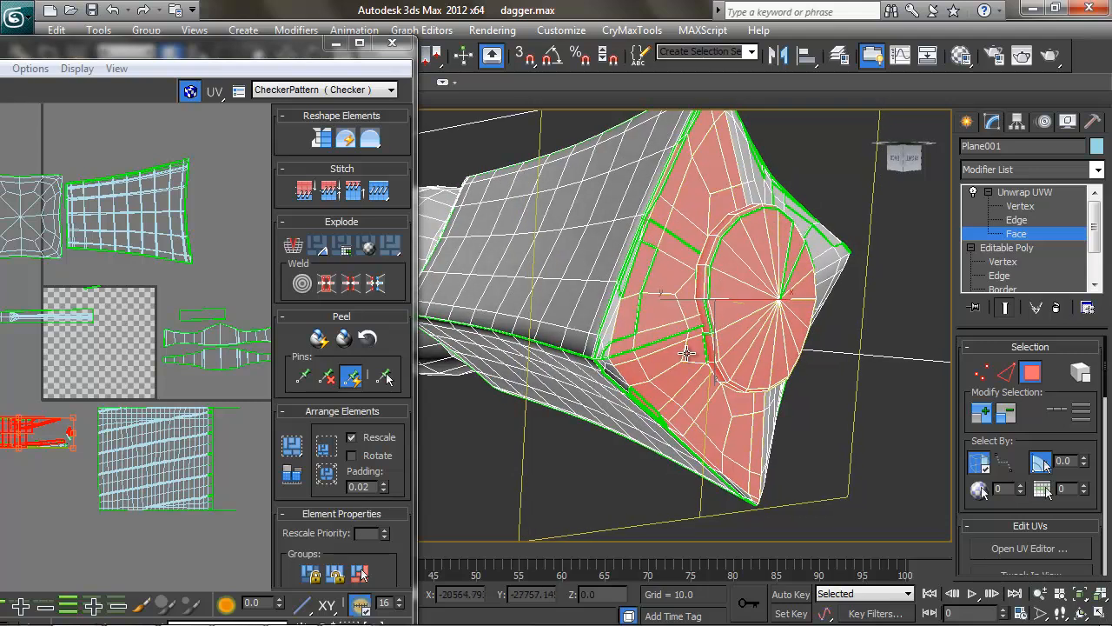
alt+middle_drag(619, 326, 682, 316)
alt+middle_drag(591, 369, 723, 211)
- Grow the wide-end selection onto the flared sides and shrink it back to the end faces with their thin border
click(983, 417)
click(983, 416)
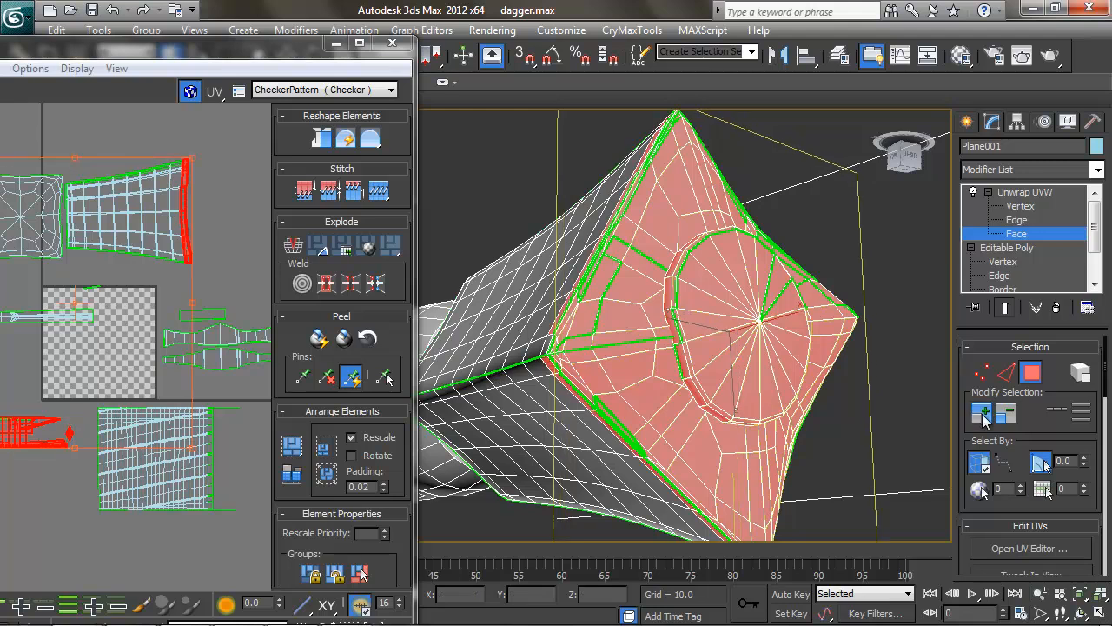
alt+middle_drag(660, 365, 569, 374)
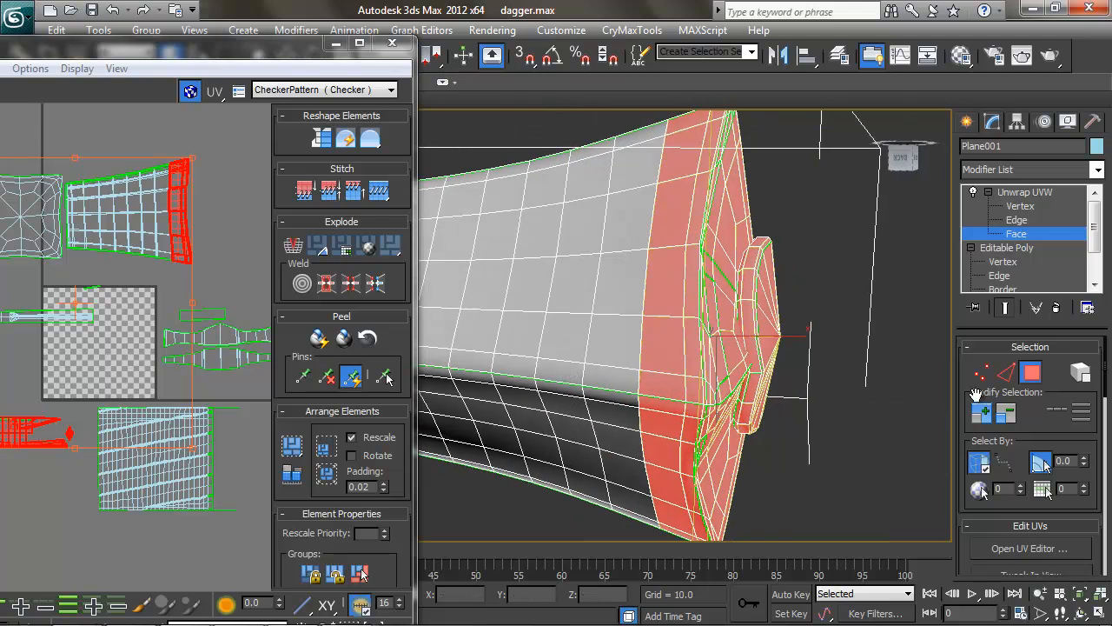
alt+middle_drag(724, 359, 703, 352)
click(1006, 414)
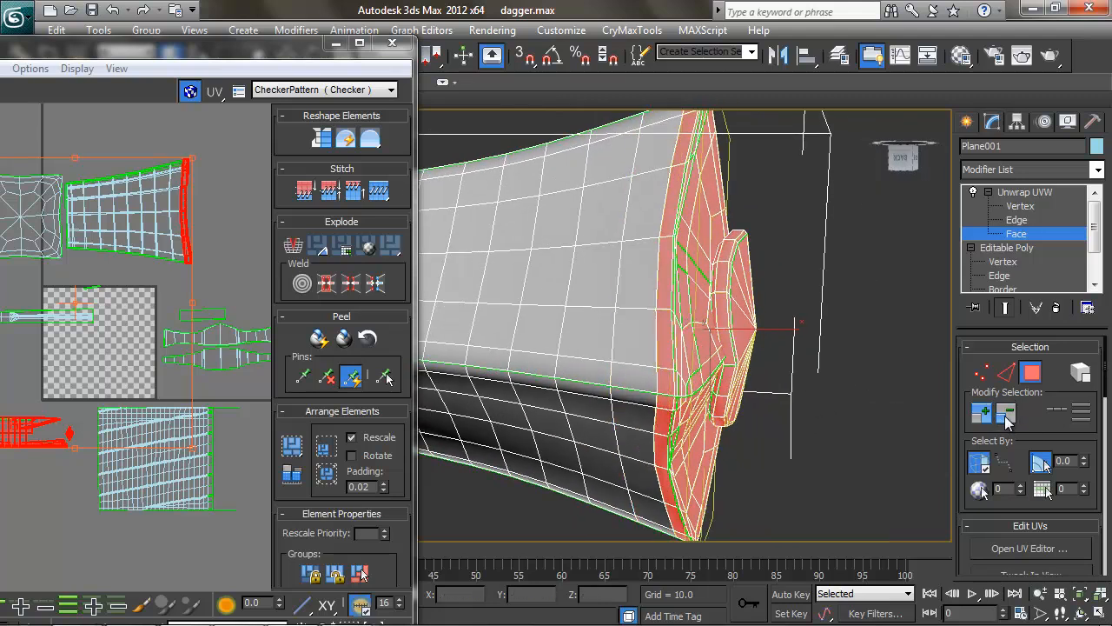
alt+middle_drag(713, 416, 848, 437)
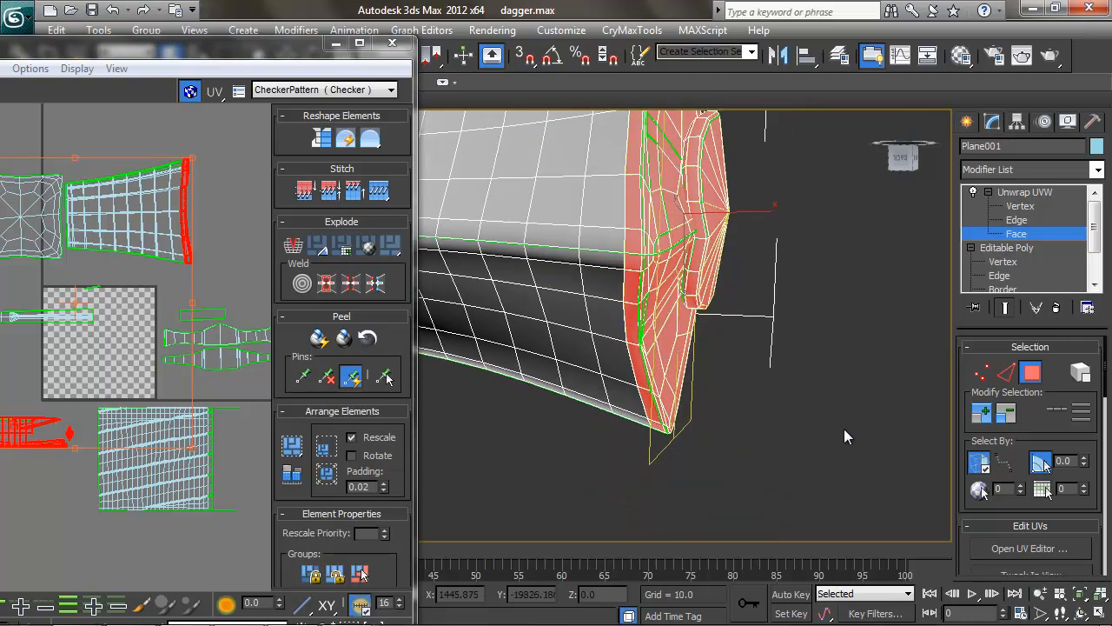
alt+middle_drag(710, 326, 775, 395)
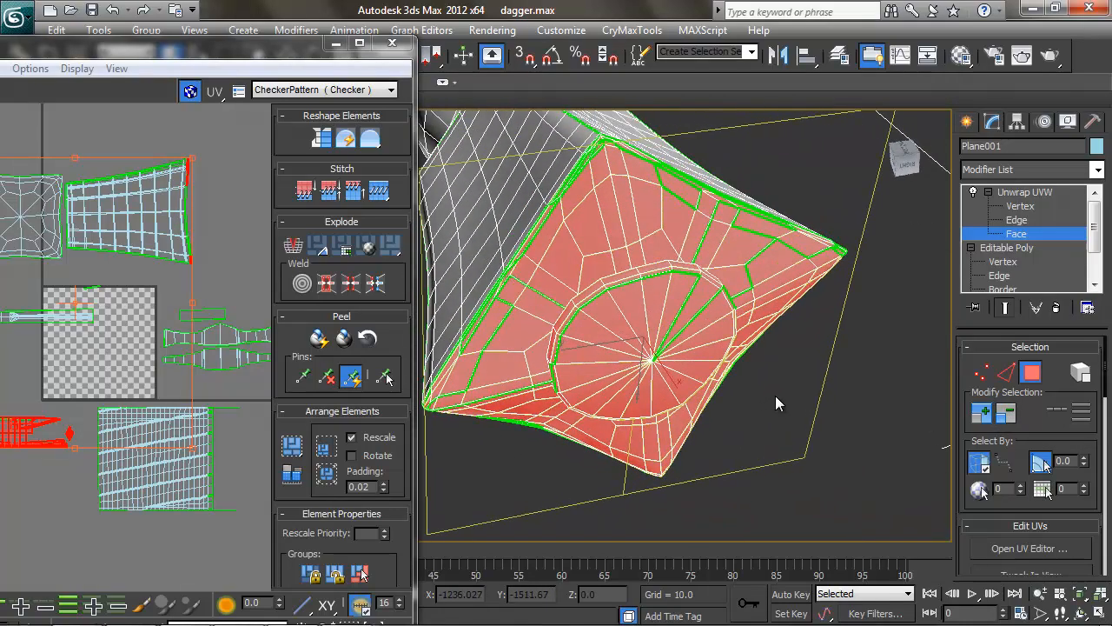
- Apply Quick Planar Map to the faces of the pommel's wide end
alt+middle_drag(759, 203, 582, 306)
drag(1026, 441, 1026, 339)
click(1008, 479)
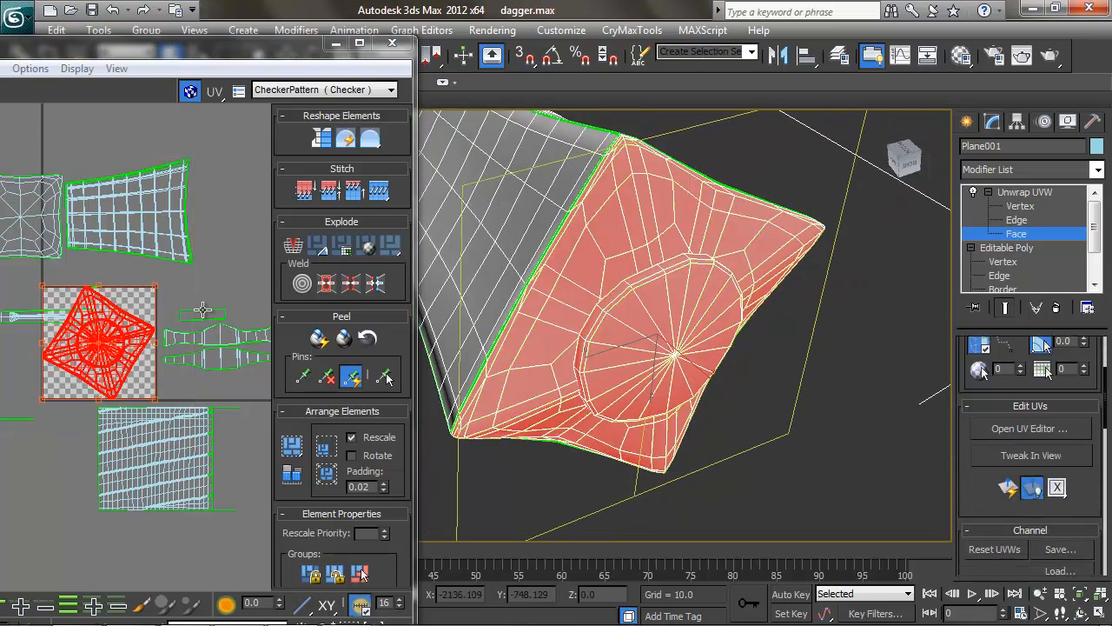
- Rotate the pommel's wide-end UV shell square and place it against the wide edge of the flared side shells
middle_drag(100, 295, 121, 252)
drag(119, 248, 93, 253)
middle_drag(173, 304, 182, 349)
drag(144, 341, 269, 216)
middle_drag(270, 216, 169, 264)
drag(169, 264, 119, 263)
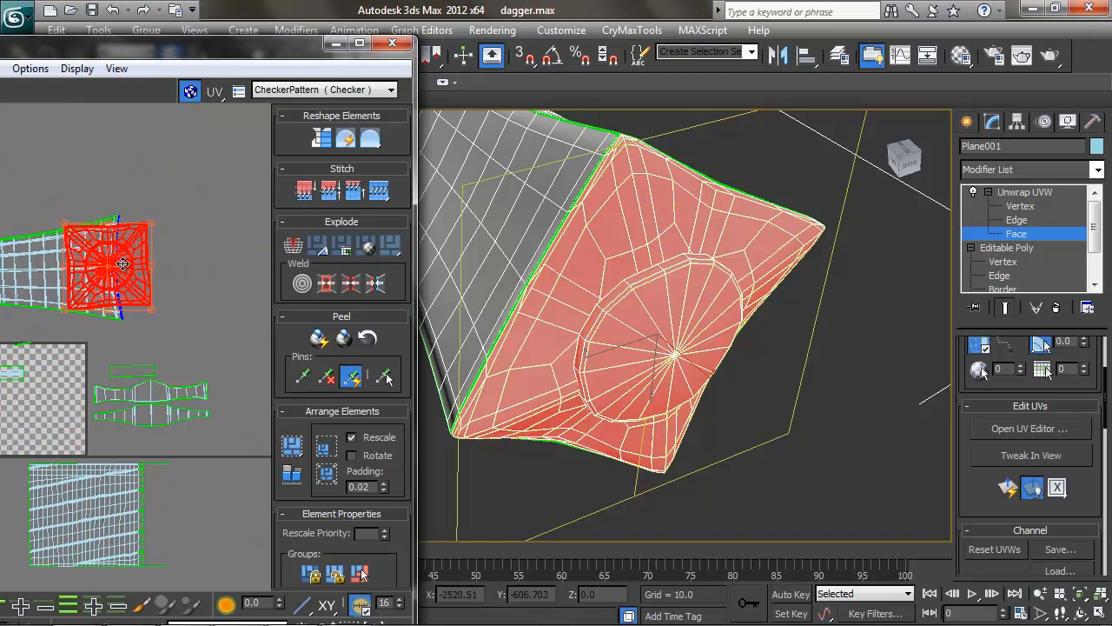
middle_drag(120, 425, 187, 337)
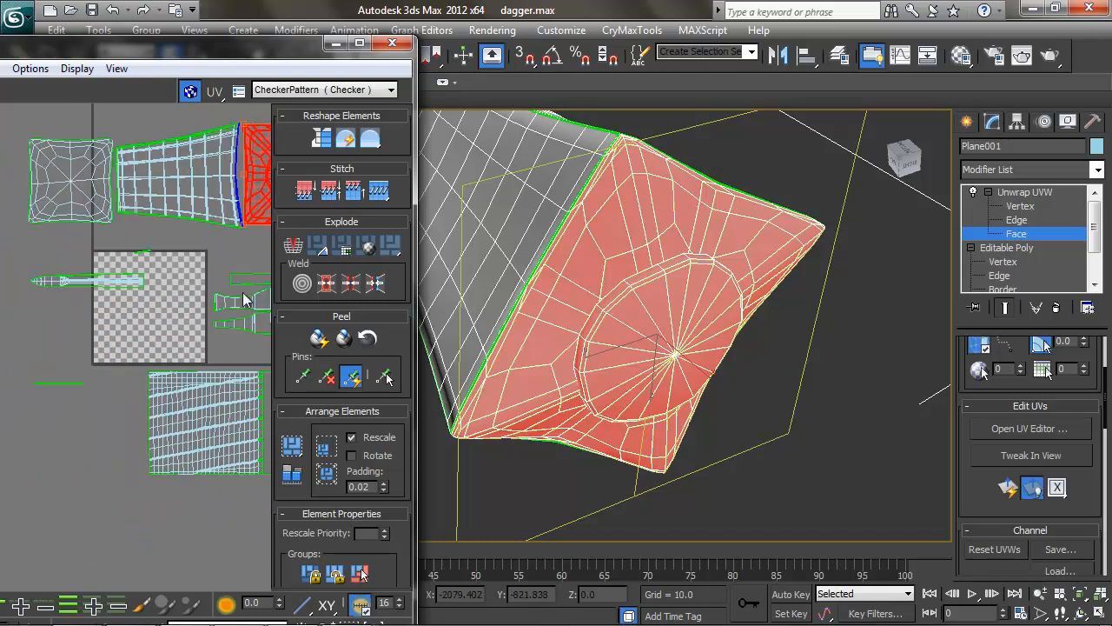
- Select the thin line-shaped shell below the blade's UVs and locate its faces where the pommel meets the grip
scroll(630, 298, down, 5)
middle_drag(631, 298, 798, 405)
middle_drag(680, 310, 656, 236)
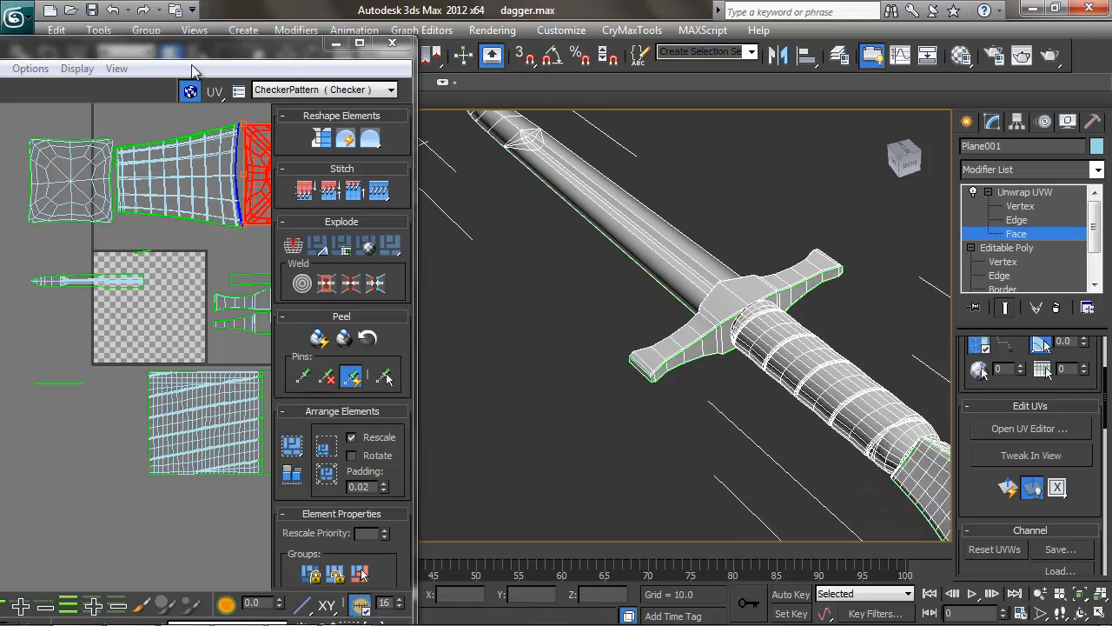
drag(193, 43, 541, 35)
drag(474, 48, 227, 50)
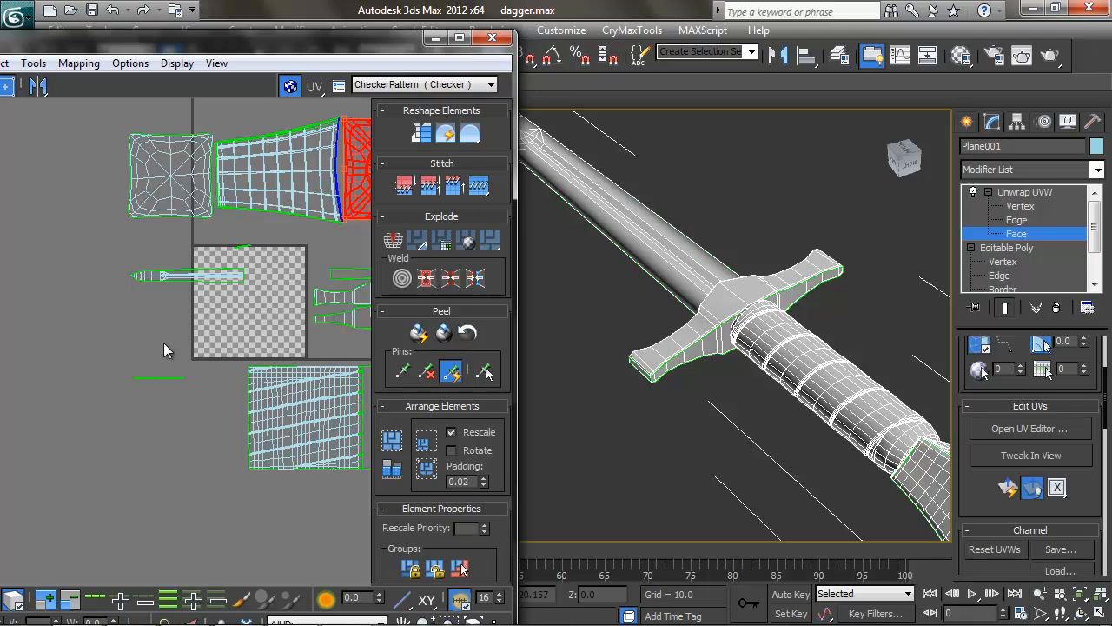
scroll(161, 360, up, 4)
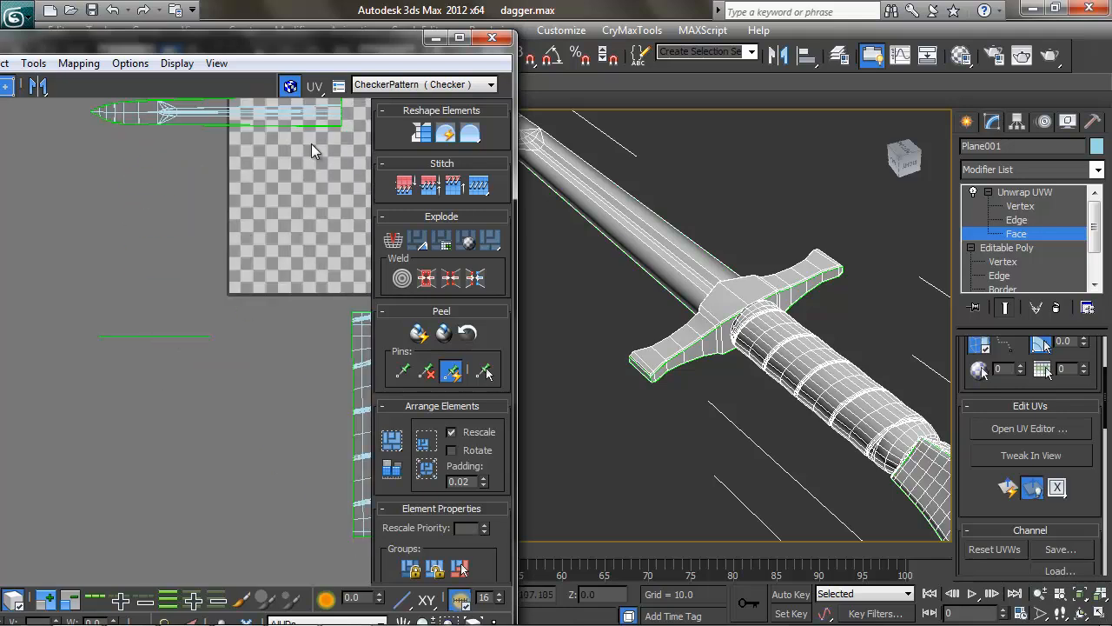
drag(322, 62, 271, 67)
drag(190, 379, 191, 379)
scroll(606, 343, down, 4)
alt+middle_drag(656, 398, 595, 393)
scroll(635, 398, up, 4)
scroll(768, 439, up, 3)
middle_drag(829, 486, 703, 437)
scroll(702, 437, up, 4)
middle_drag(800, 447, 626, 450)
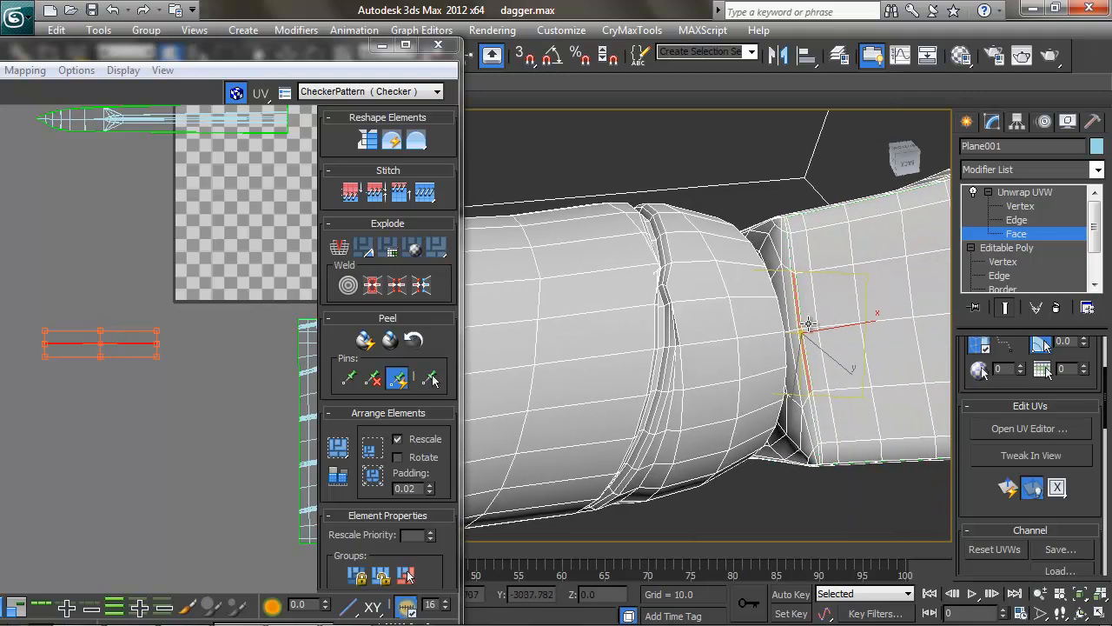
- Move the thin shell to the narrow edge of the flared side shells, rotate it upright along that edge, and clear the selection
scroll(93, 367, down, 3)
middle_drag(219, 337, 229, 480)
drag(98, 458, 172, 192)
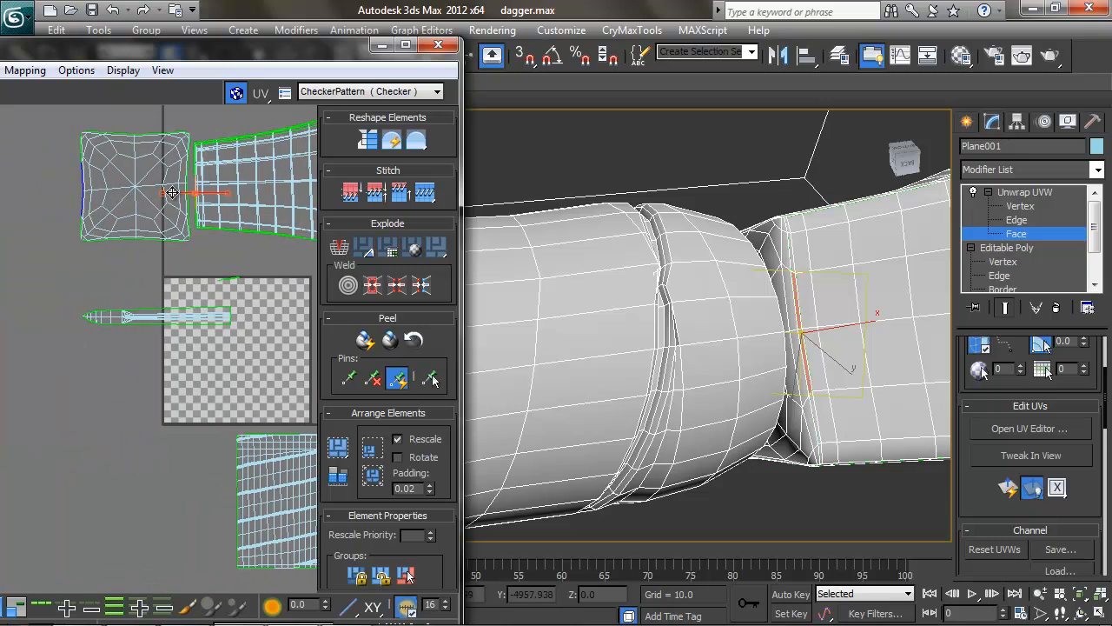
middle_drag(183, 189, 170, 205)
drag(166, 205, 192, 190)
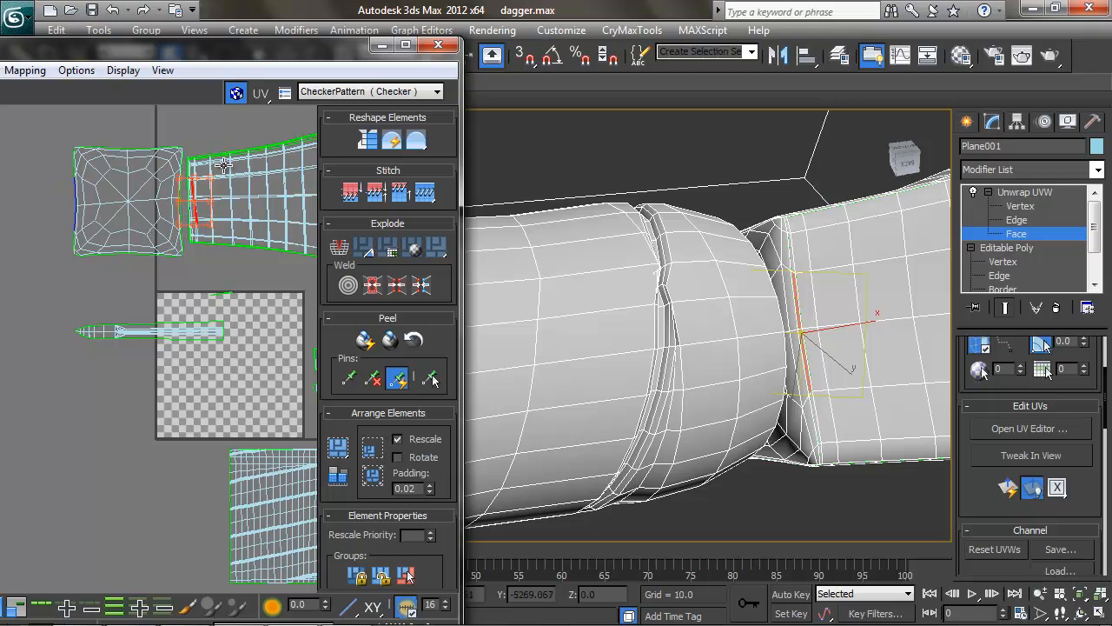
middle_drag(238, 206, 223, 208)
middle_drag(761, 347, 605, 360)
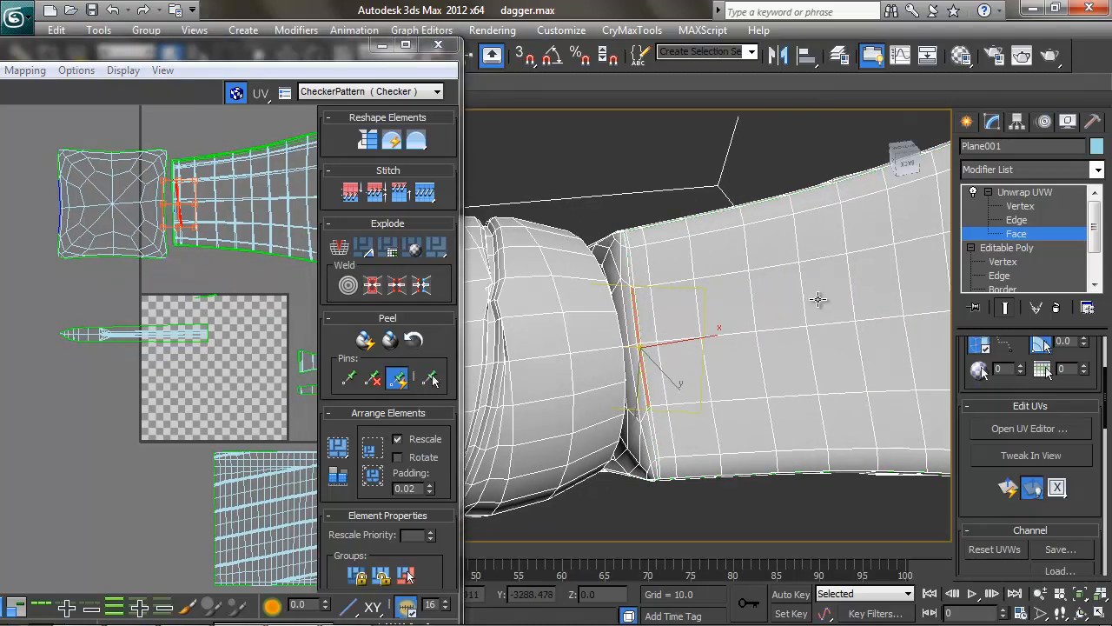
alt+middle_drag(770, 351, 528, 402)
click(180, 284)
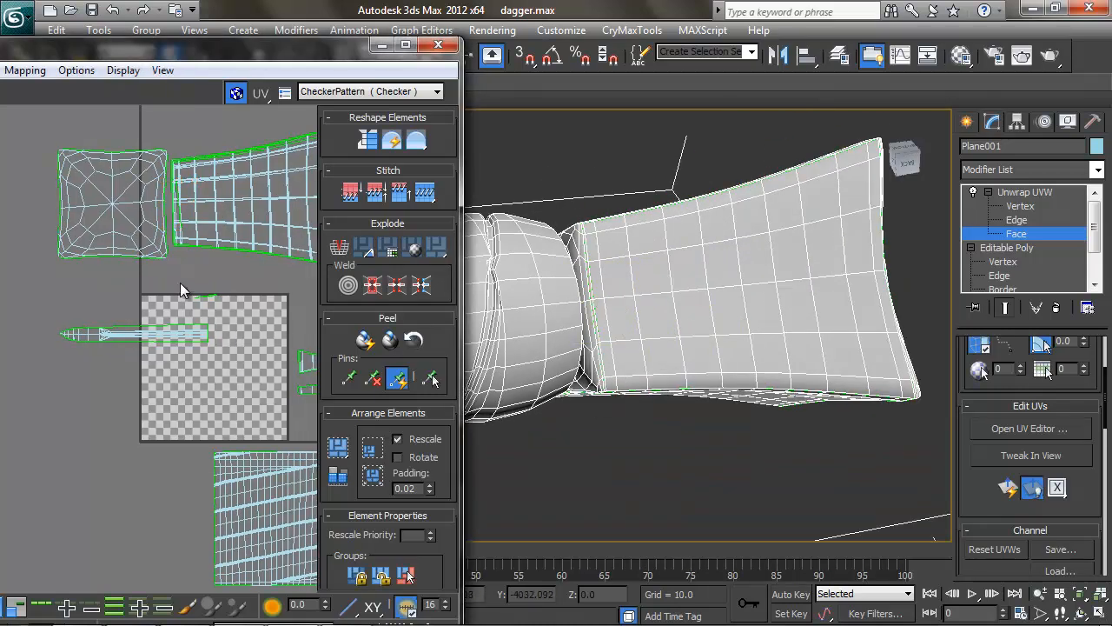
- Select the small shell at the upper edge of the checker square and locate its faces on the model
alt+middle_drag(729, 373, 762, 417)
key(z)
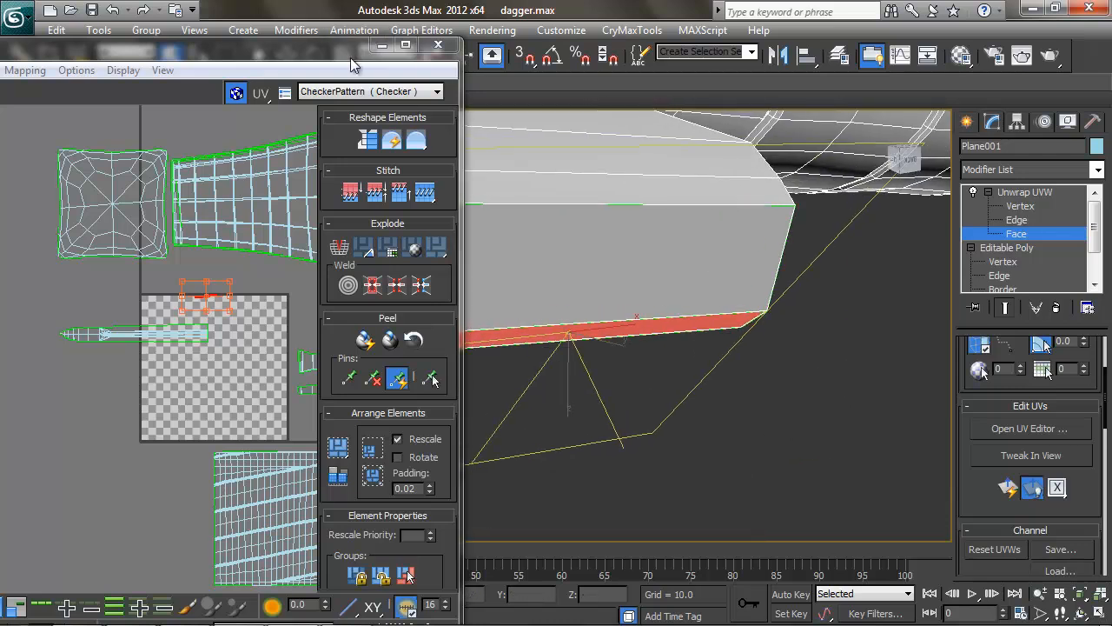
drag(353, 60, 203, 72)
scroll(634, 278, down, 4)
middle_drag(666, 285, 634, 308)
alt+middle_drag(713, 322, 627, 443)
- Select the row of faces along one long side of the crossguard
click(722, 255)
ctrl+click(578, 306)
ctrl+click(533, 322)
alt+middle_drag(512, 330, 723, 265)
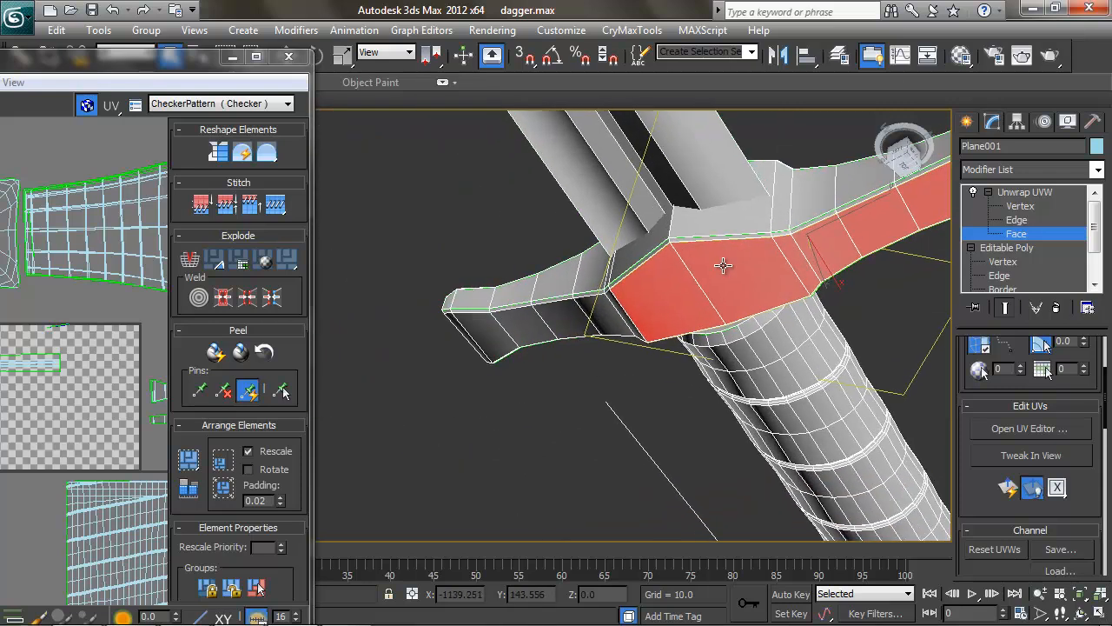
alt+middle_drag(621, 311, 1031, 346)
scroll(1040, 402, up, 4)
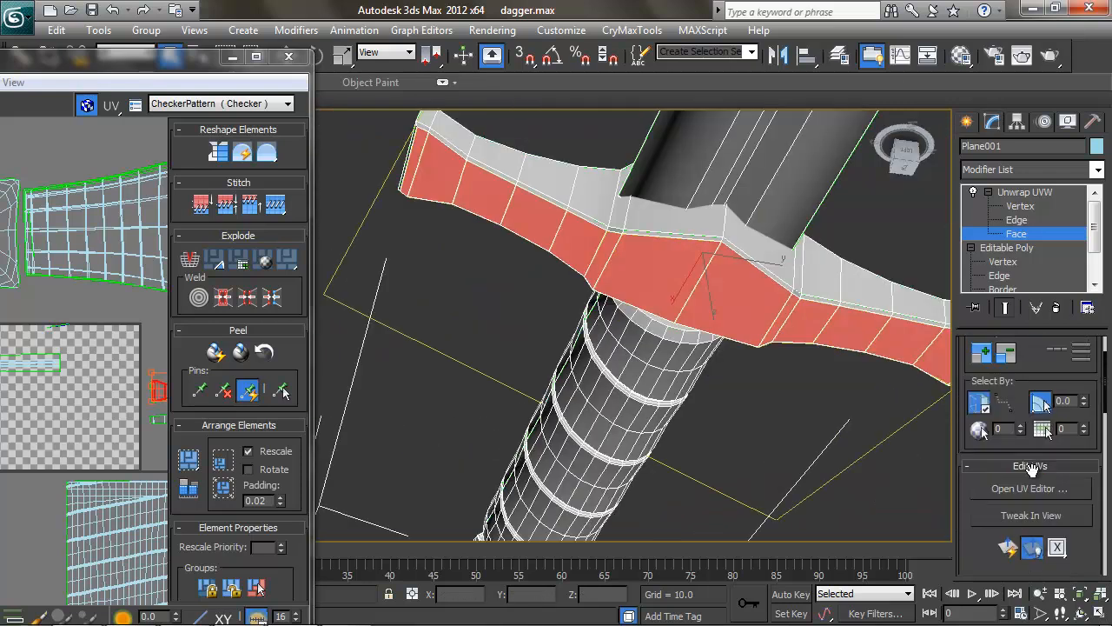
click(985, 411)
alt+middle_drag(606, 268, 117, 398)
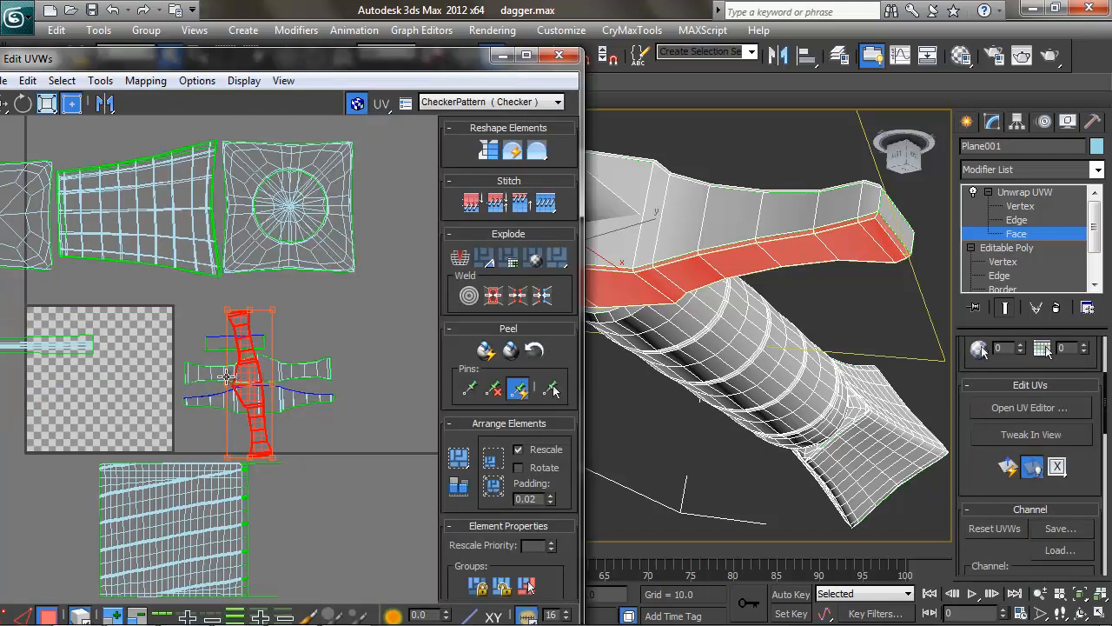
- Turn the selected crossguard shell horizontal, align it over the matching peaked shell, and clear the selection
drag(227, 380, 279, 287)
scroll(261, 365, up, 5)
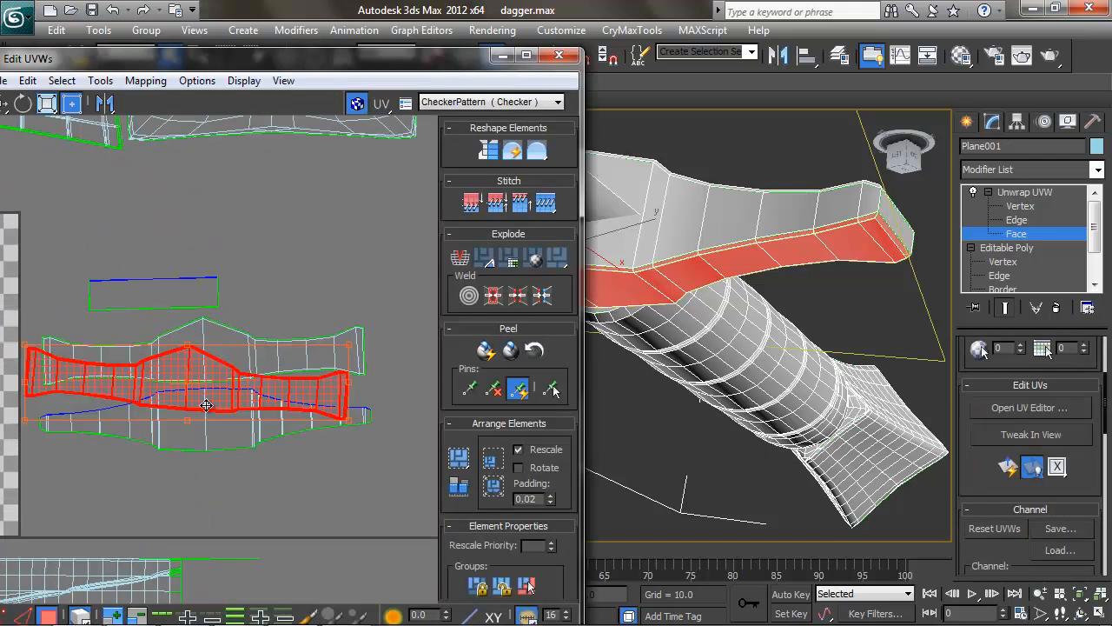
drag(219, 362, 228, 350)
drag(206, 392, 211, 388)
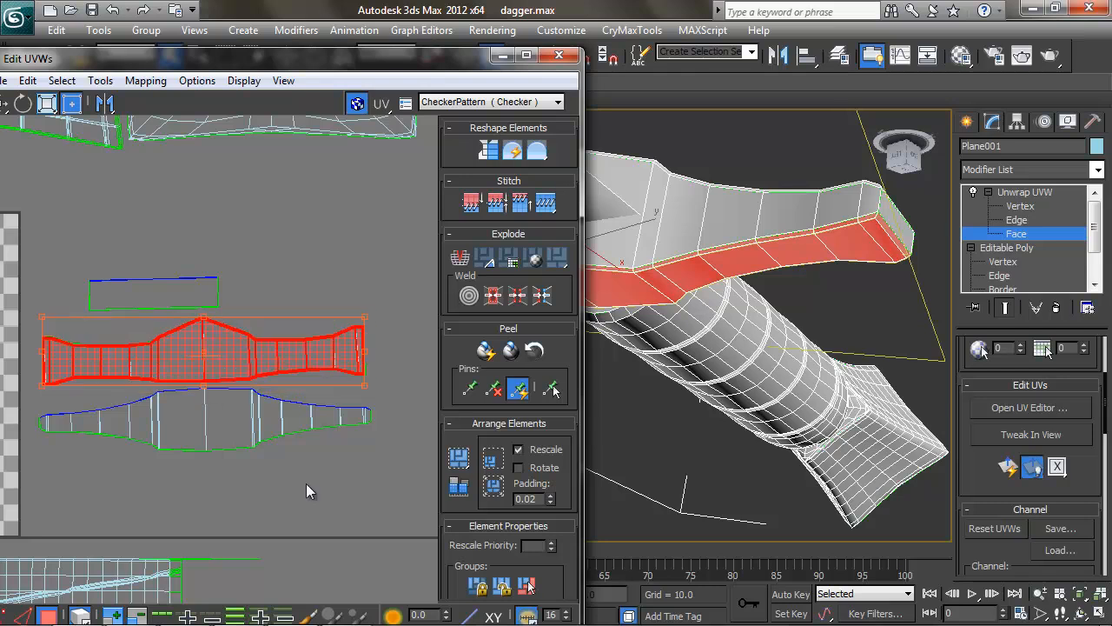
click(306, 483)
- Review the whole UV layout and the dagger's crossguard and grip, moving the UV editor aside to uncover the viewport
middle_drag(253, 444, 388, 373)
scroll(295, 371, down, 3)
middle_drag(213, 399, 268, 339)
scroll(188, 397, down, 1)
scroll(230, 391, up, 1)
scroll(208, 375, down, 4)
scroll(247, 351, up, 2)
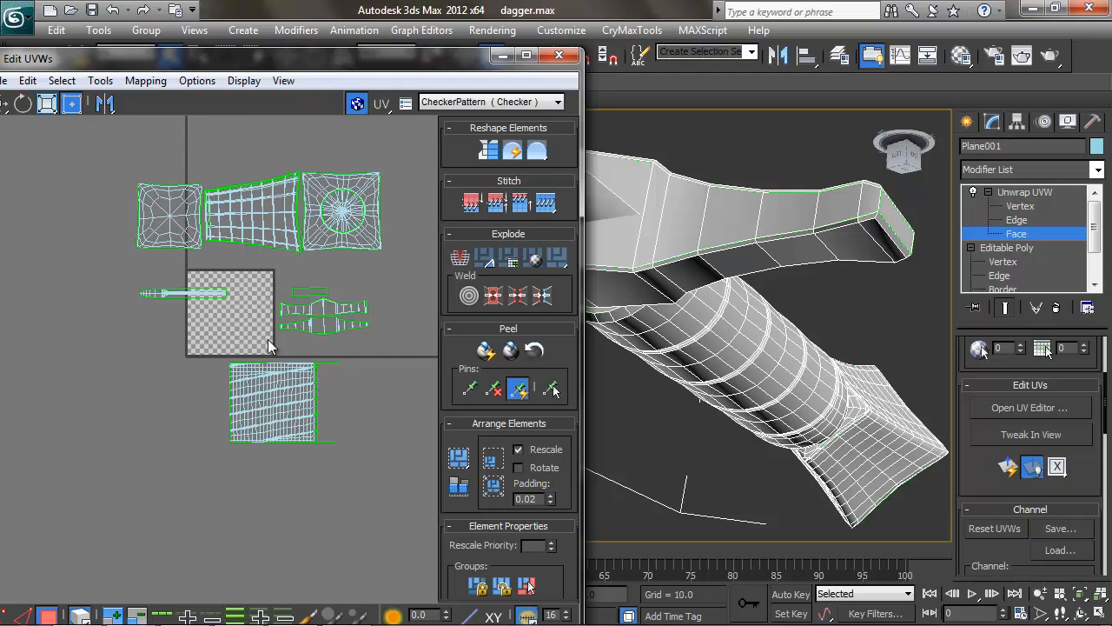
alt+middle_drag(676, 311, 848, 394)
drag(390, 67, 344, 223)
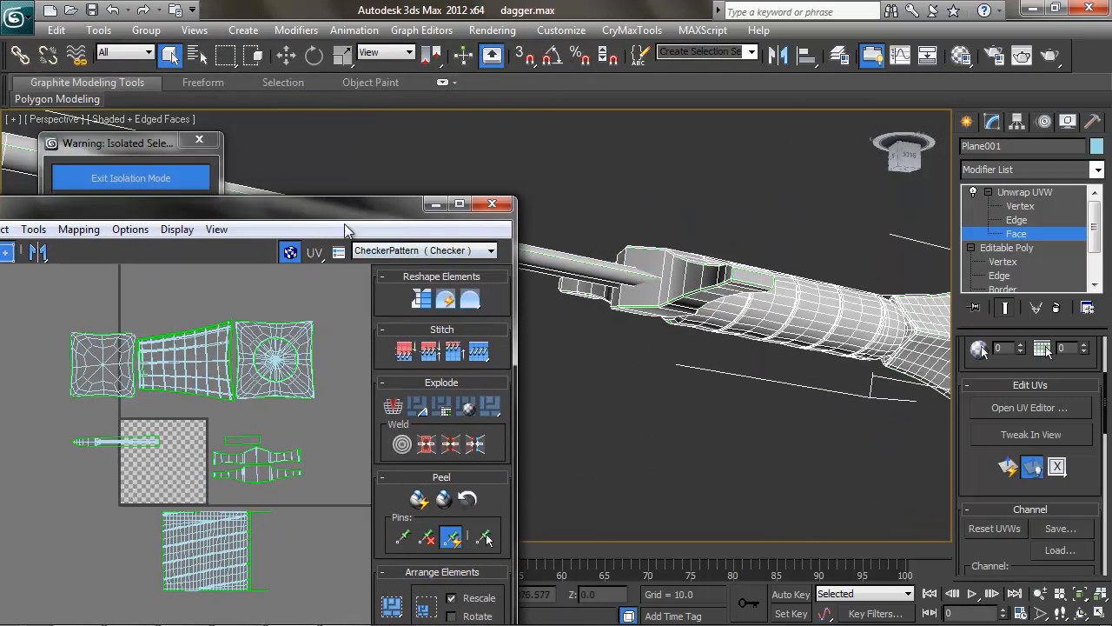